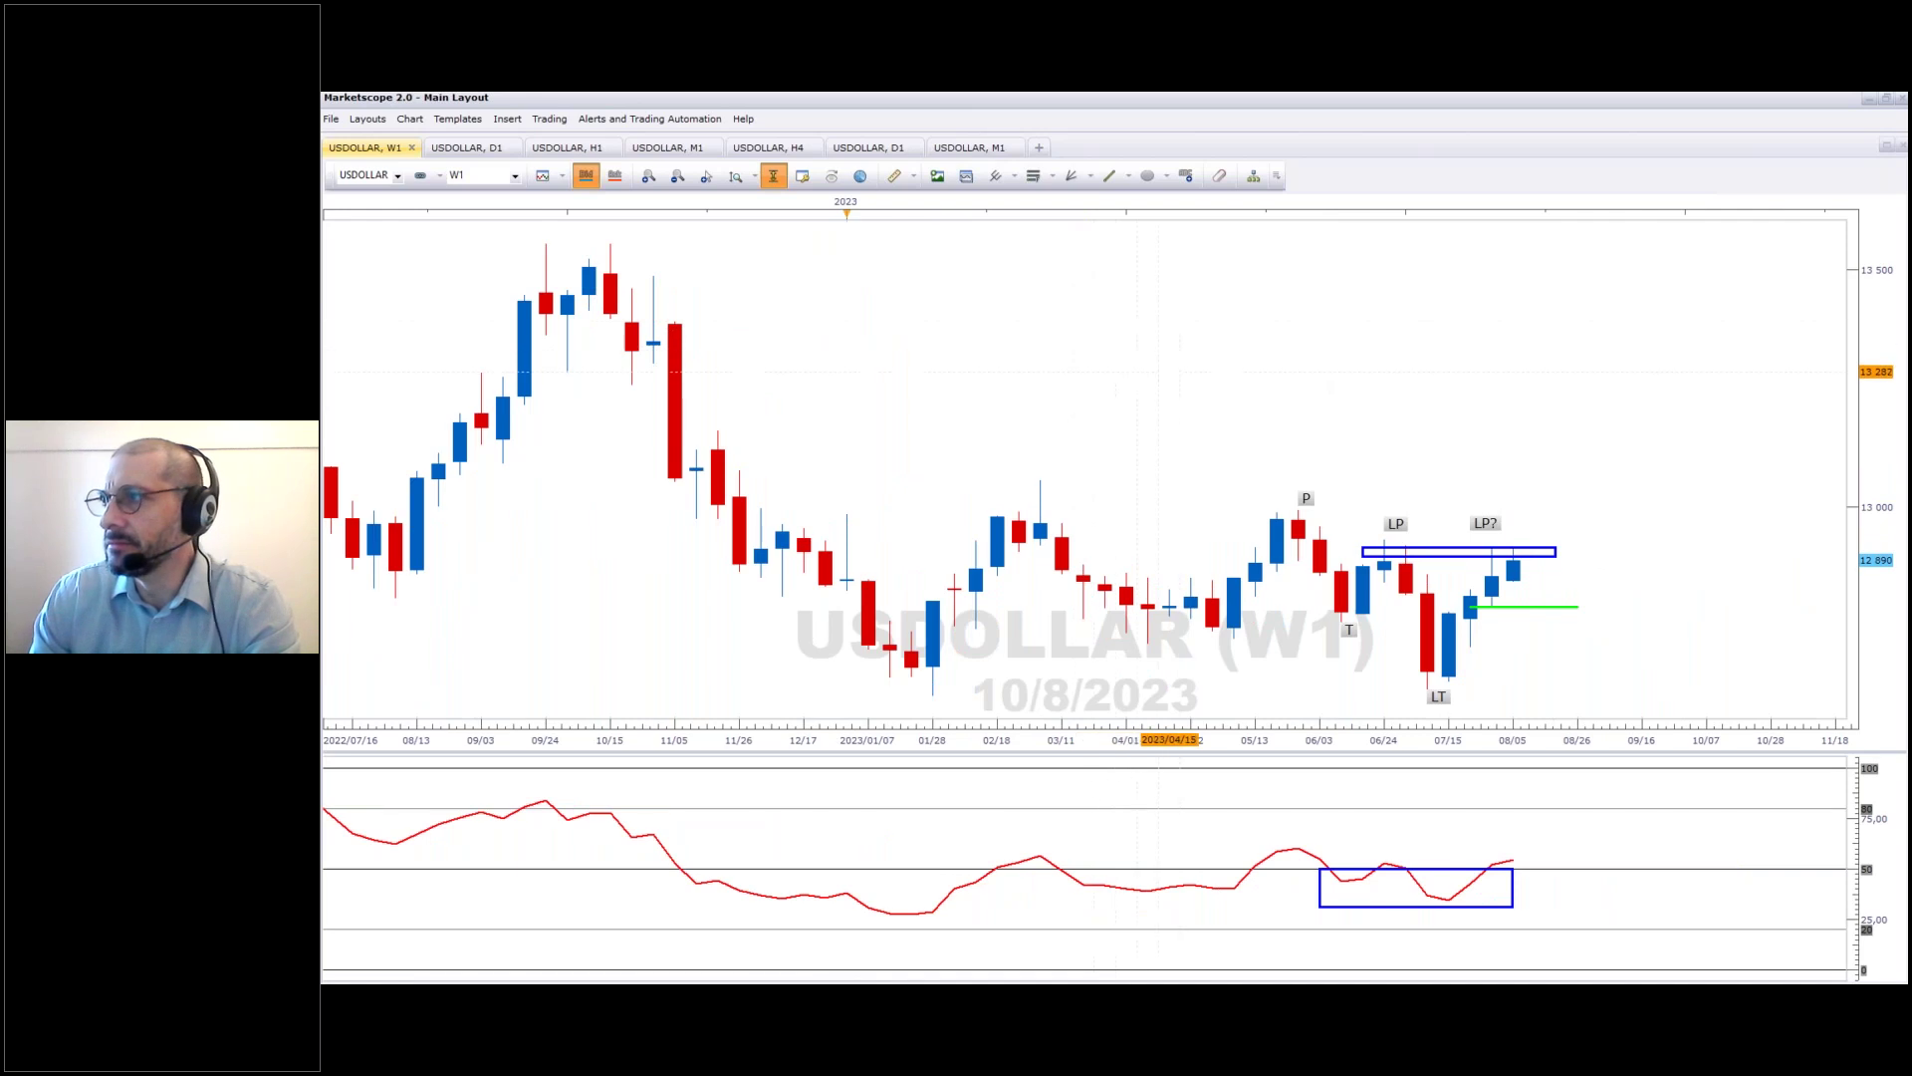
Reposition the LP, LT and LP? labels closer to their swing candles on the weekly USDOLLAR chart.
scroll(1095, 374, down, 3)
scroll(1116, 376, down, 3)
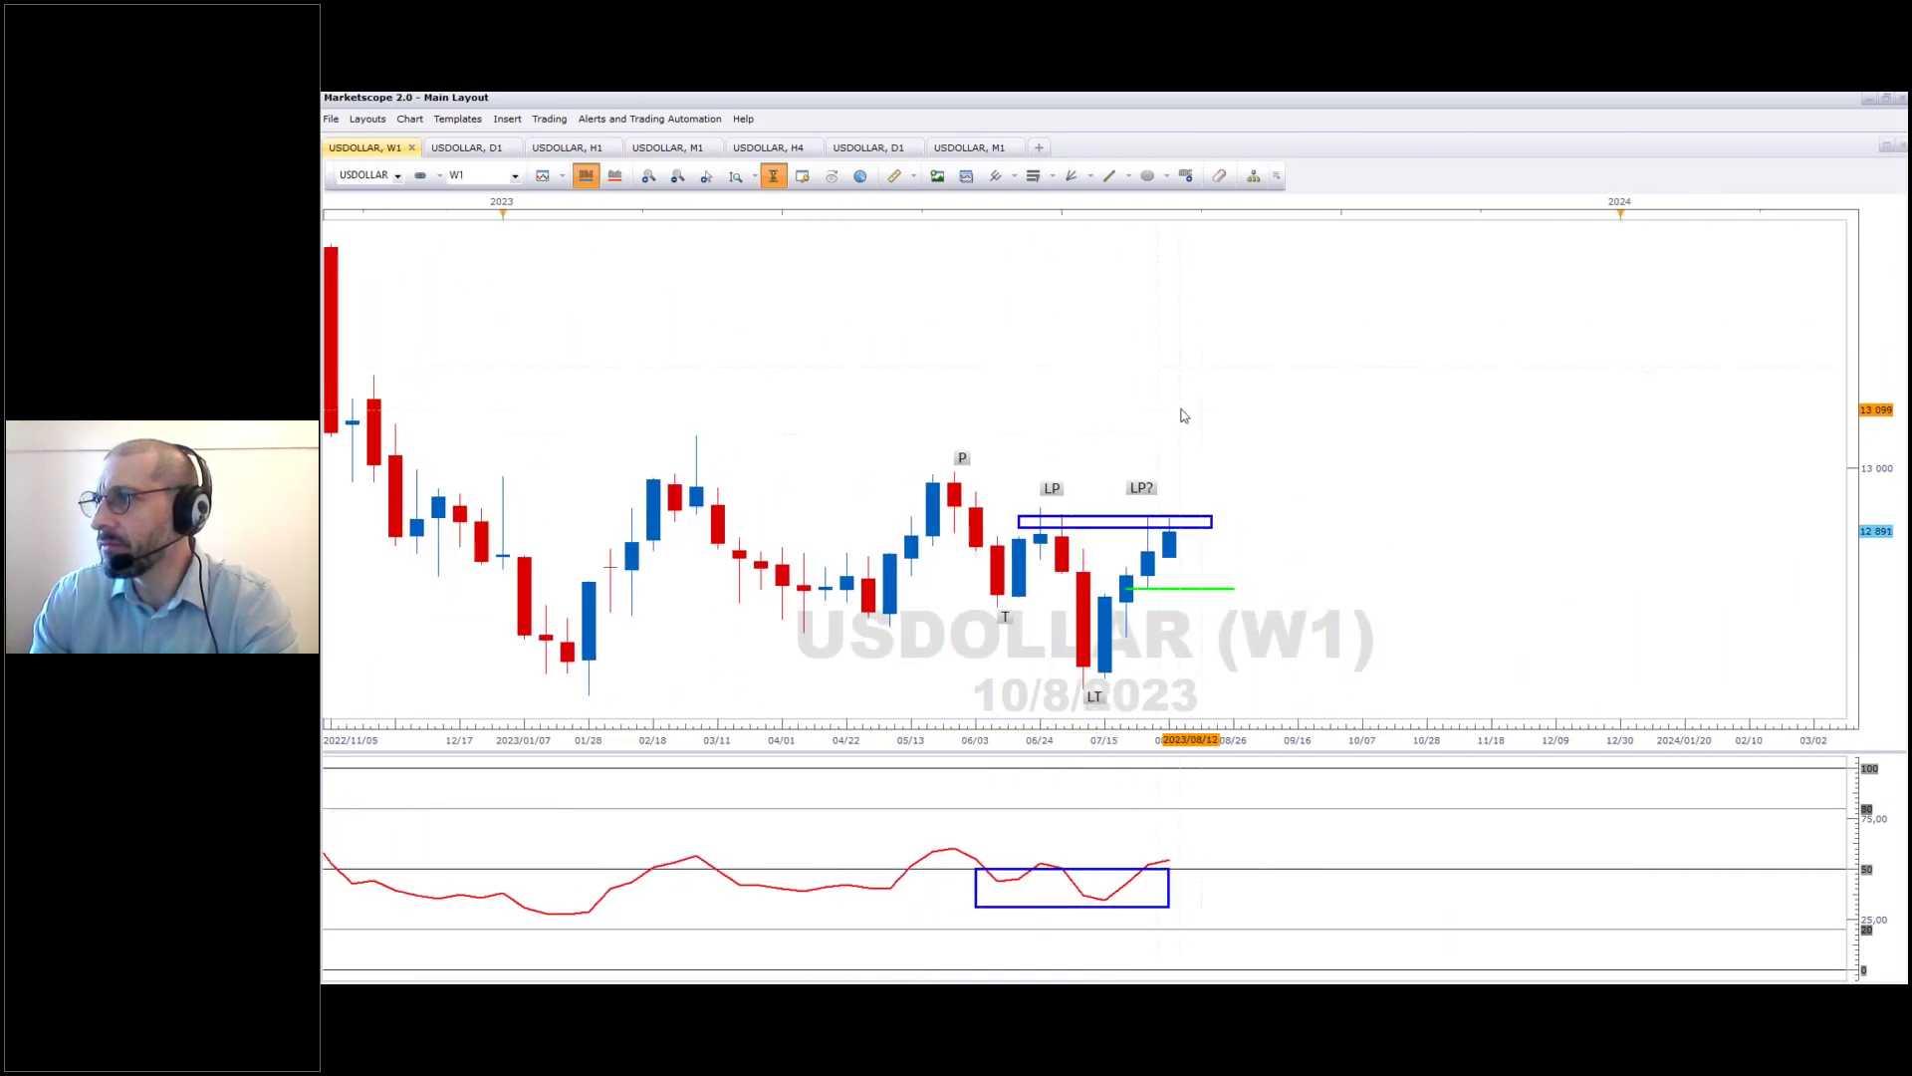
scroll(1183, 418, down, 1)
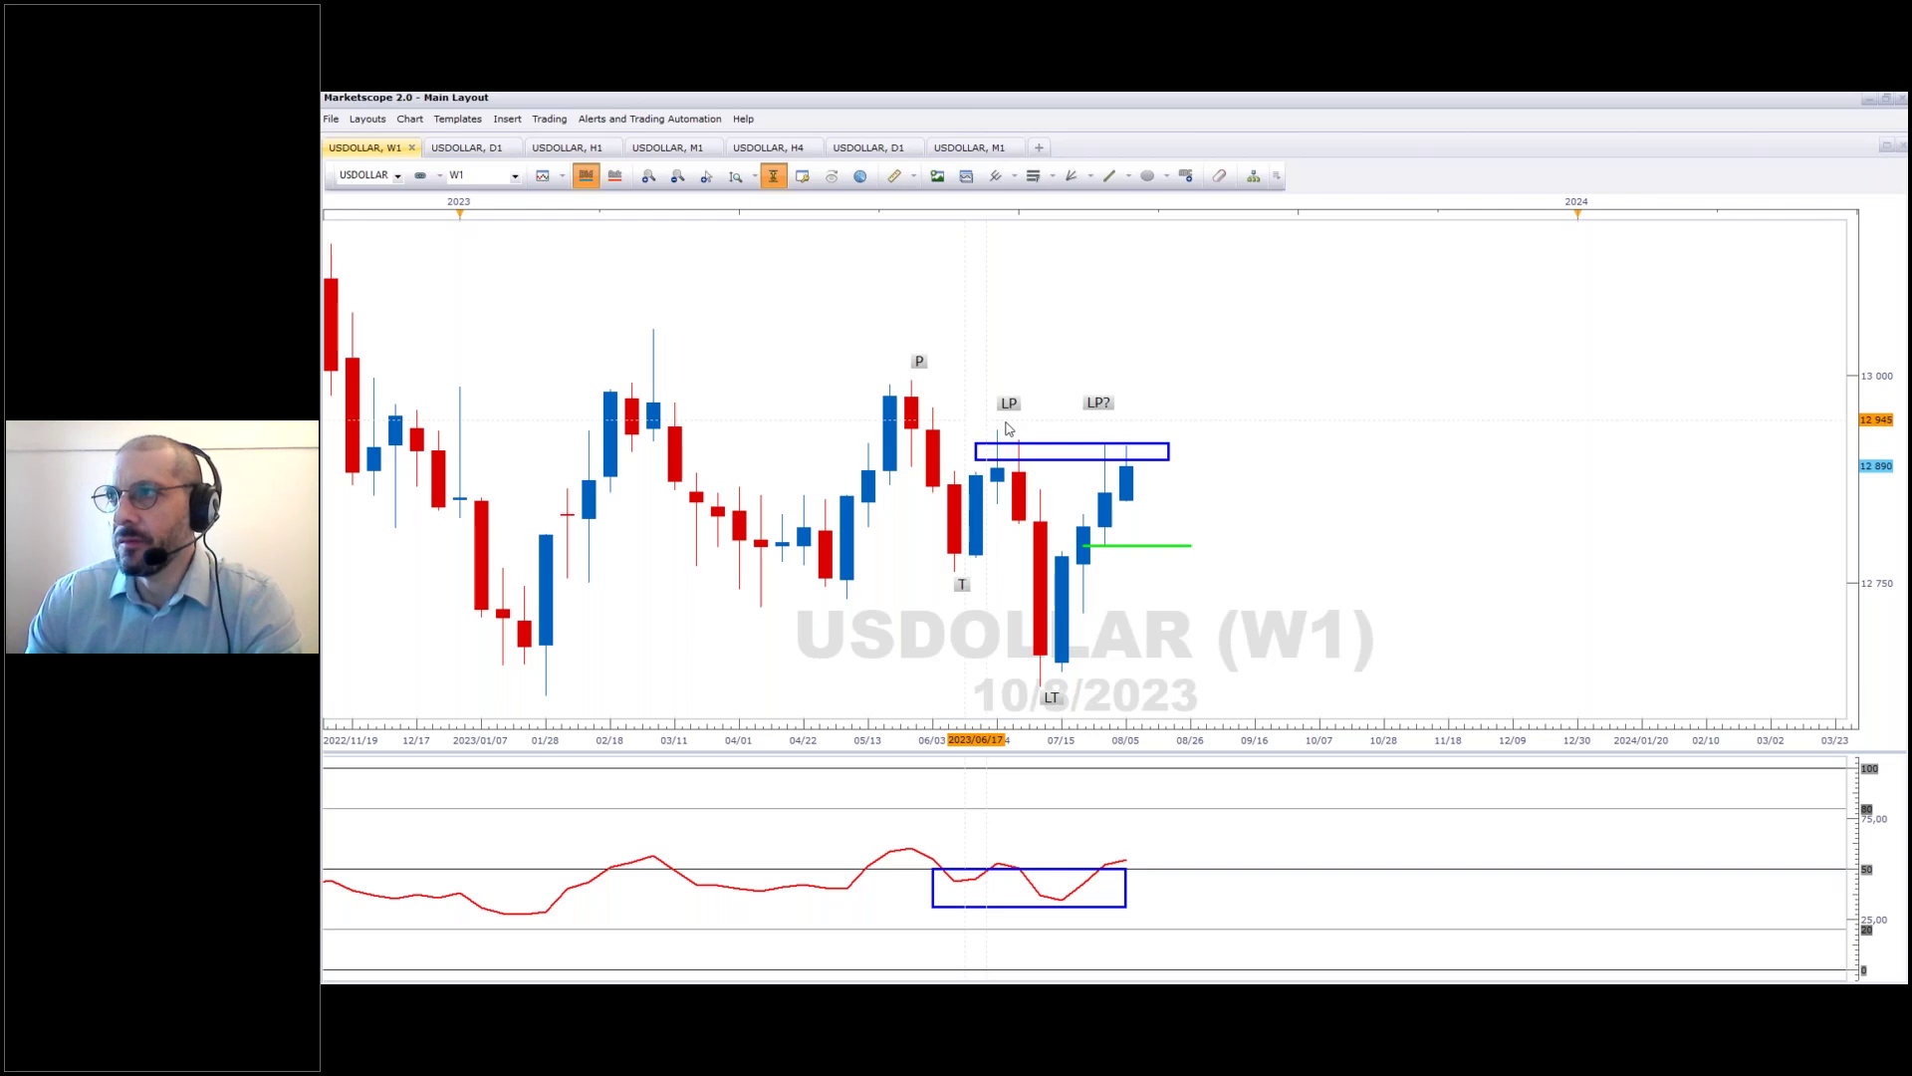
drag(1006, 427, 1016, 465)
drag(1052, 697, 1053, 702)
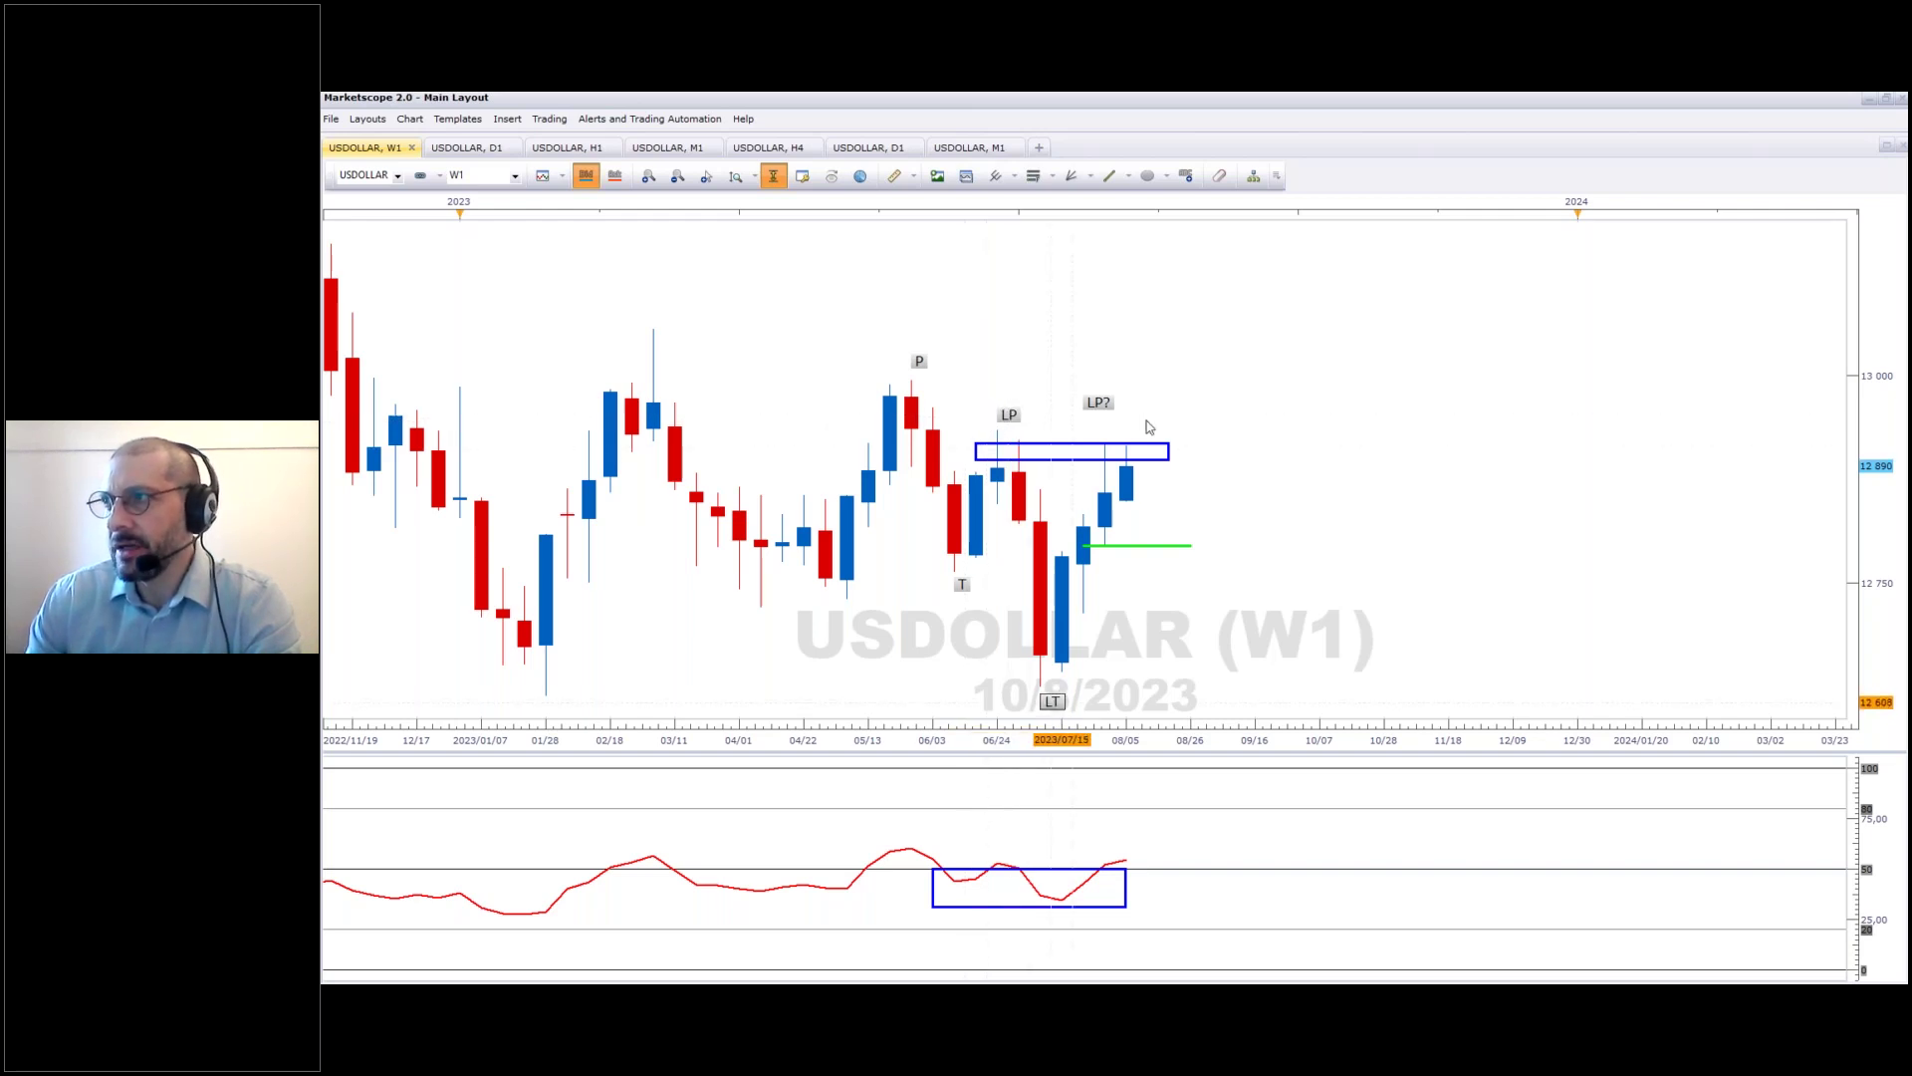
drag(1095, 406, 1116, 430)
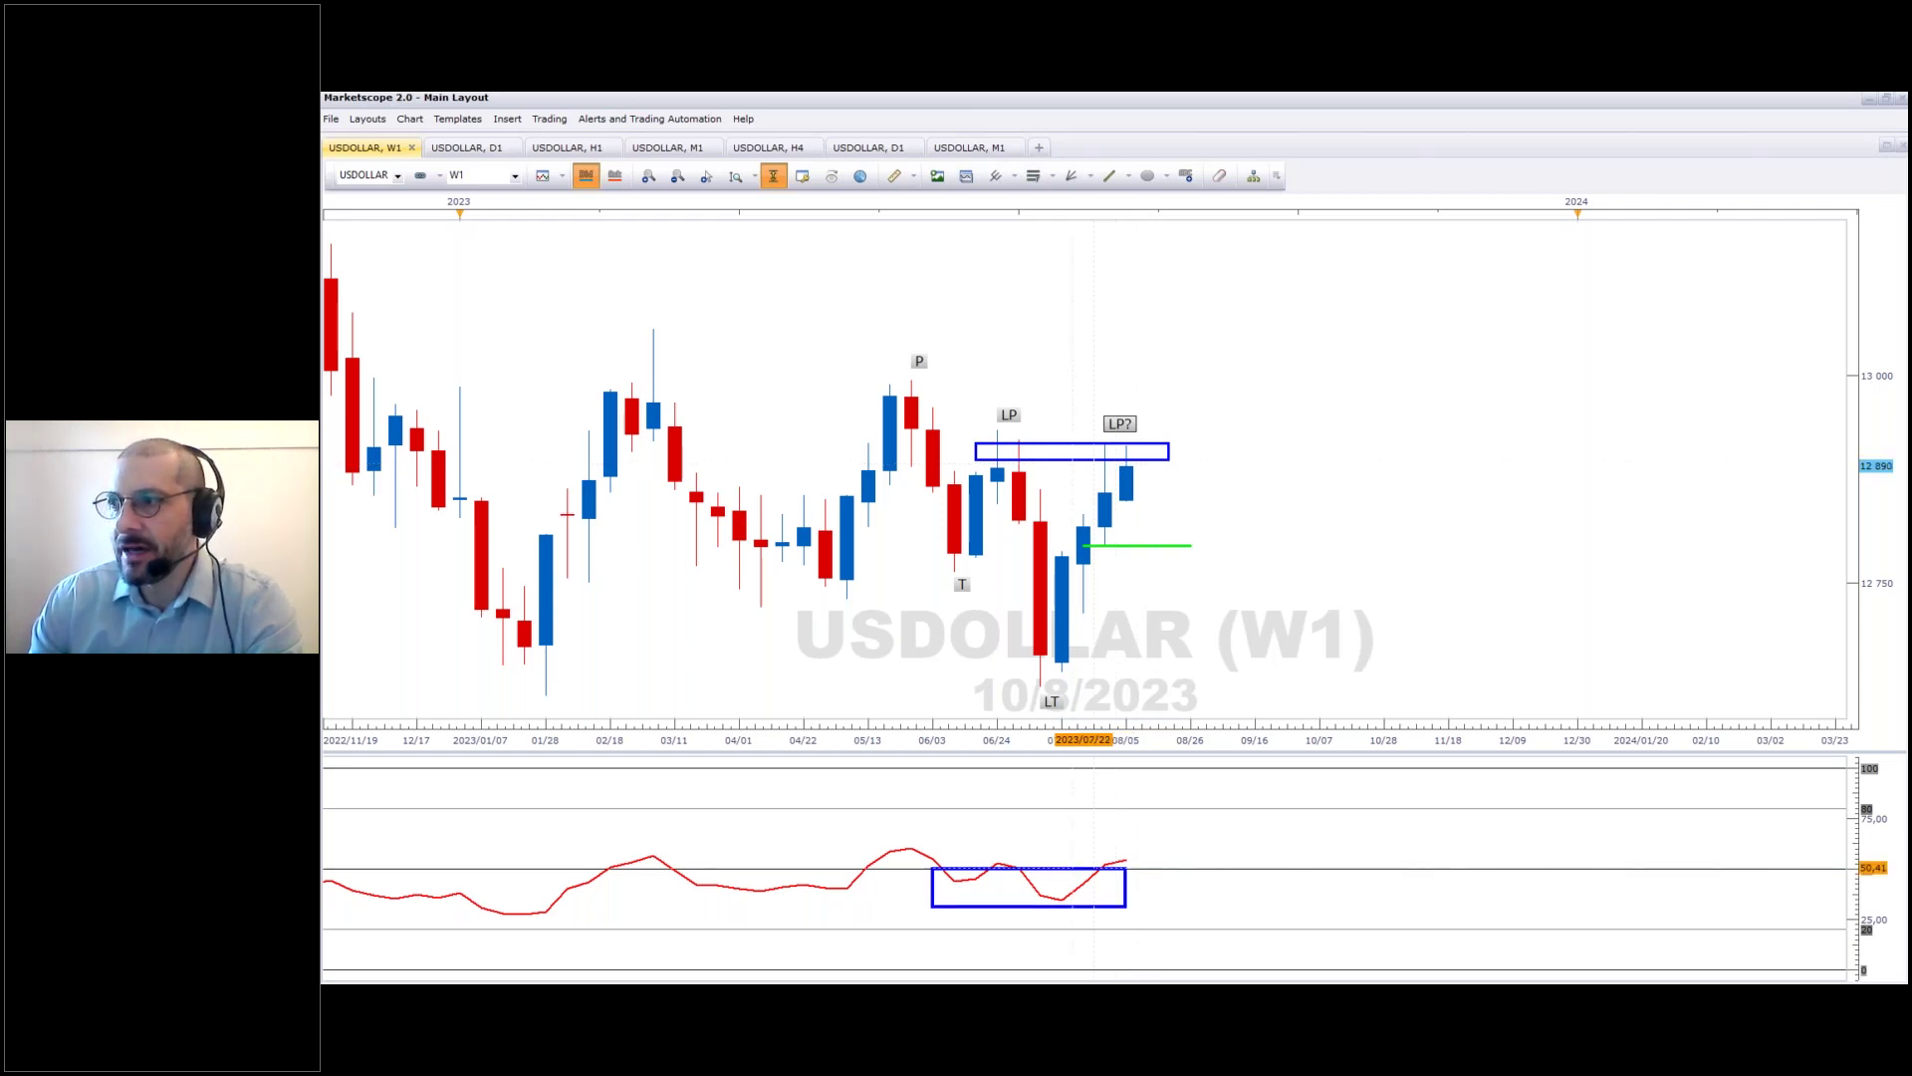
Move the blue rectangle in the weekly oscillator pane over the line's most recent values around the 50 level.
click(1127, 894)
drag(1132, 897, 1283, 876)
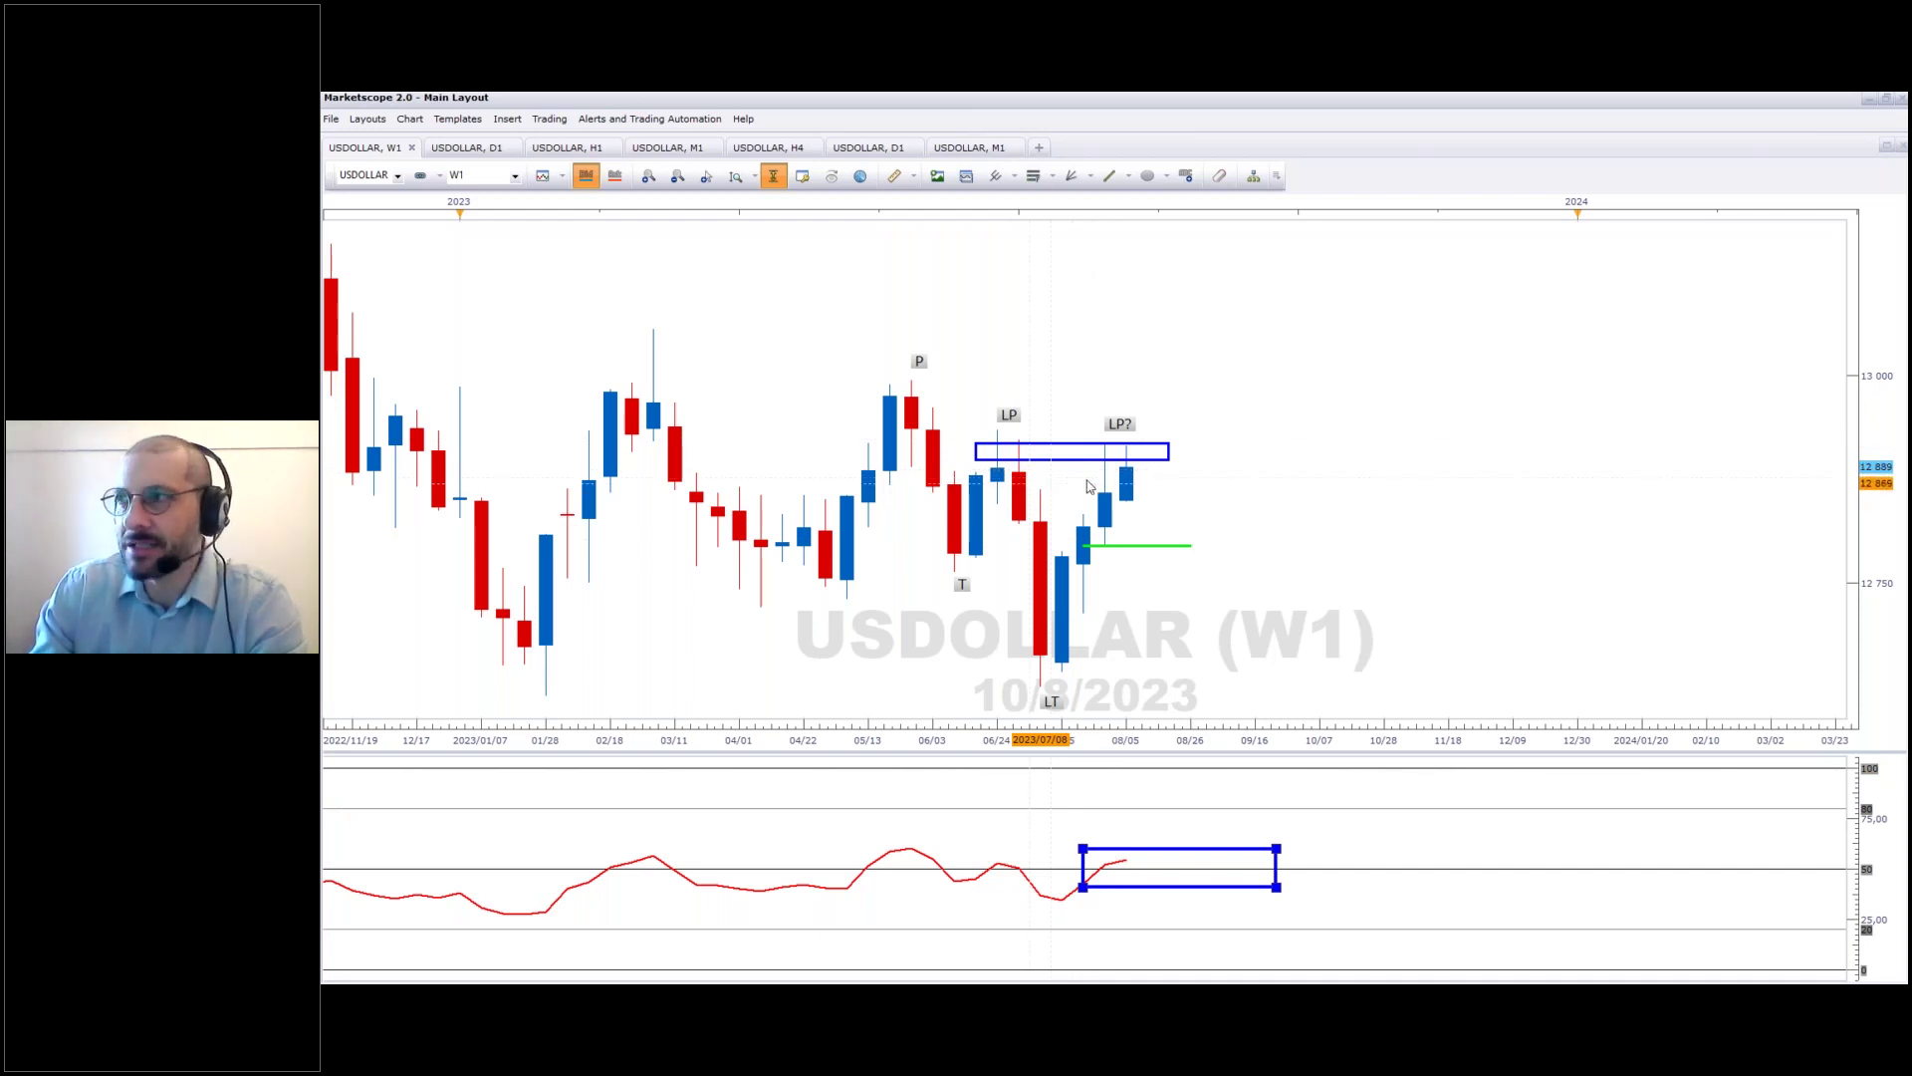
click(1344, 884)
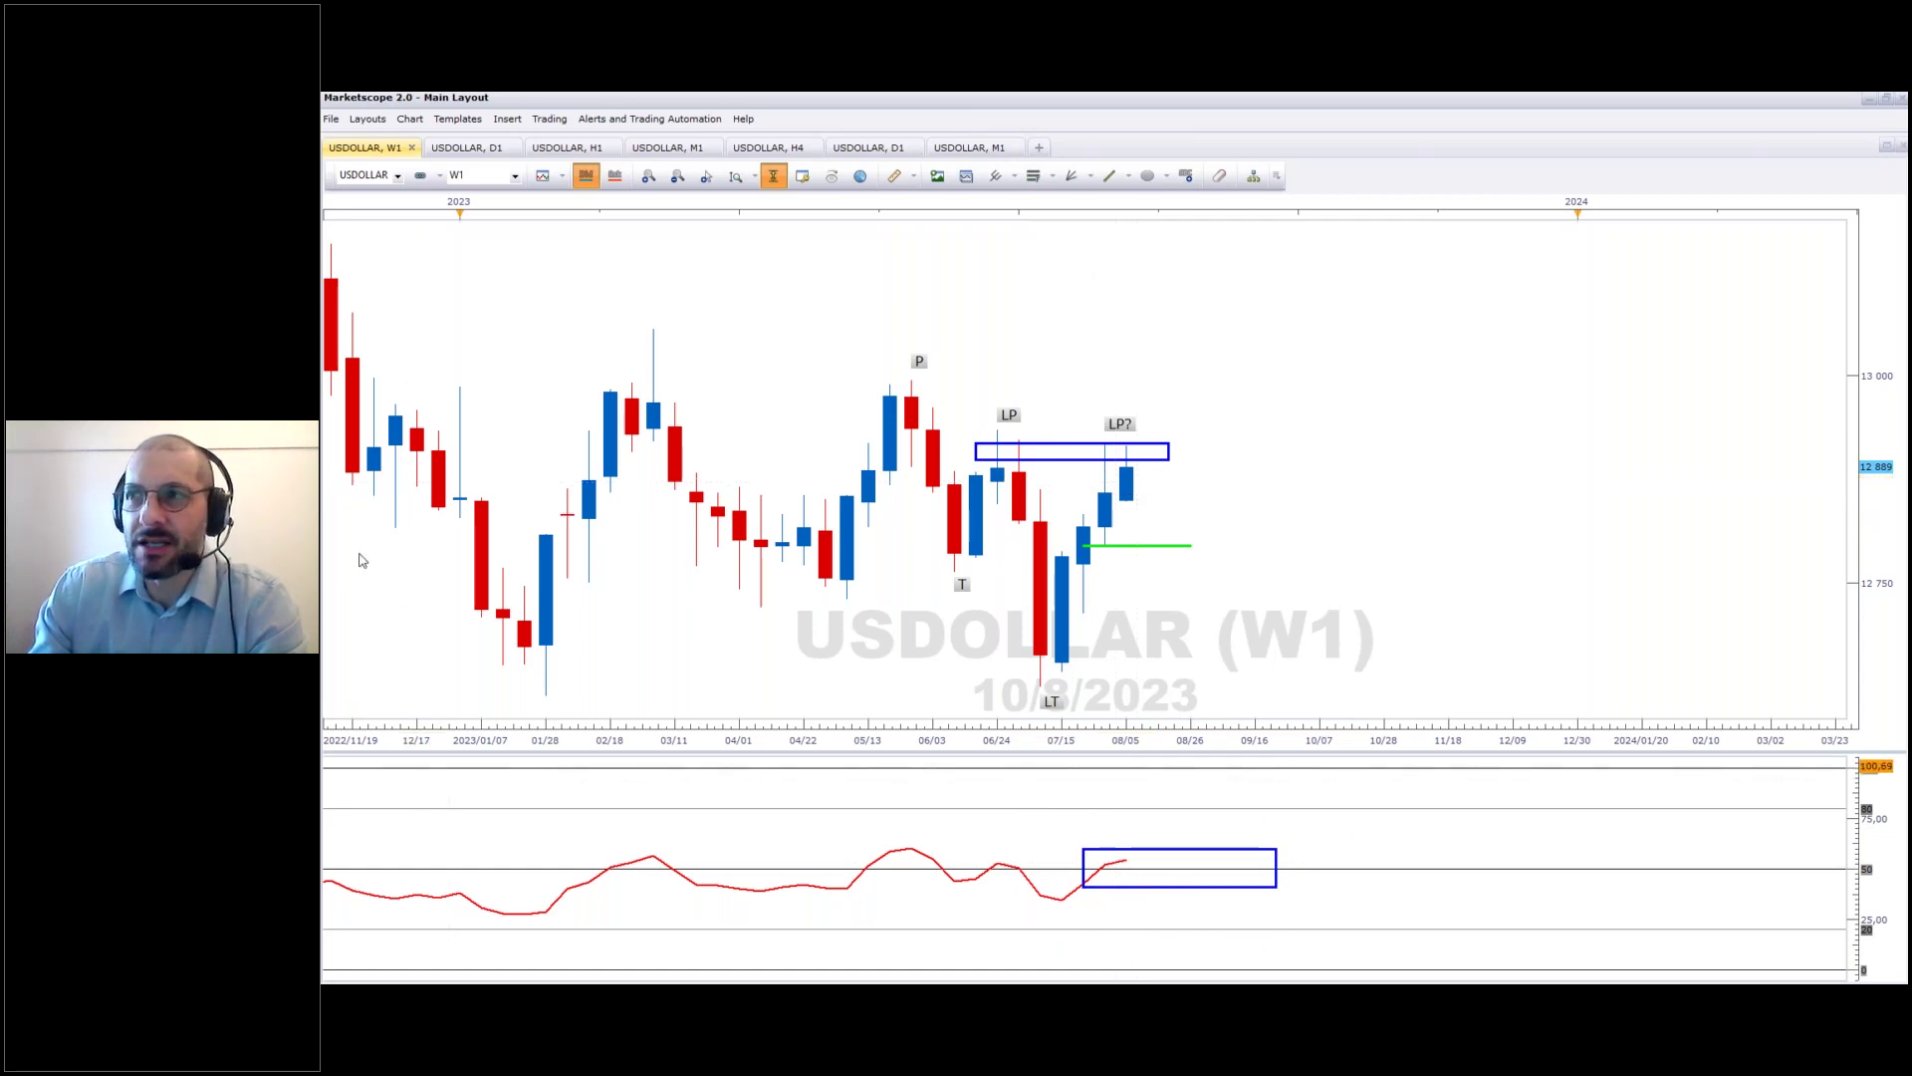
Switch to the first USDOLLAR D1 chart and shift the T label slightly earlier beneath the early-August low.
click(466, 150)
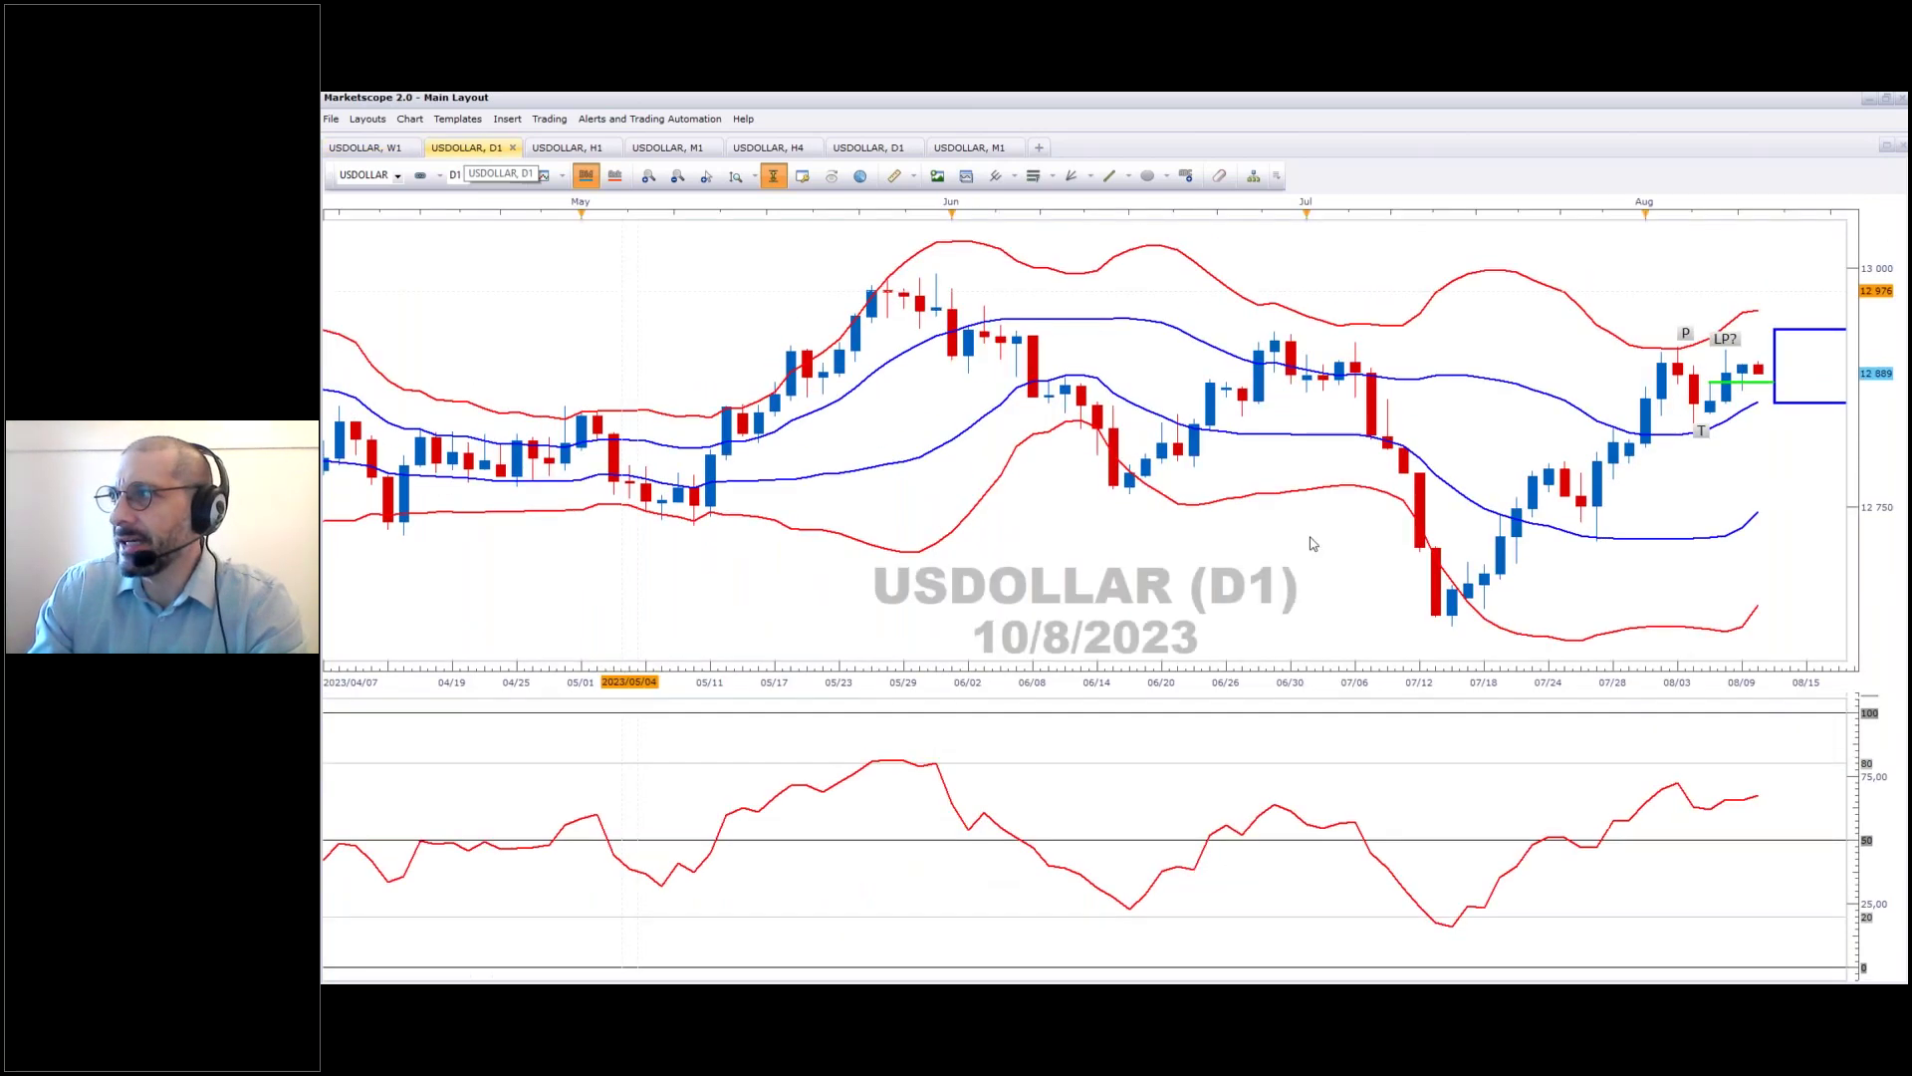
scroll(1155, 468, down, 10)
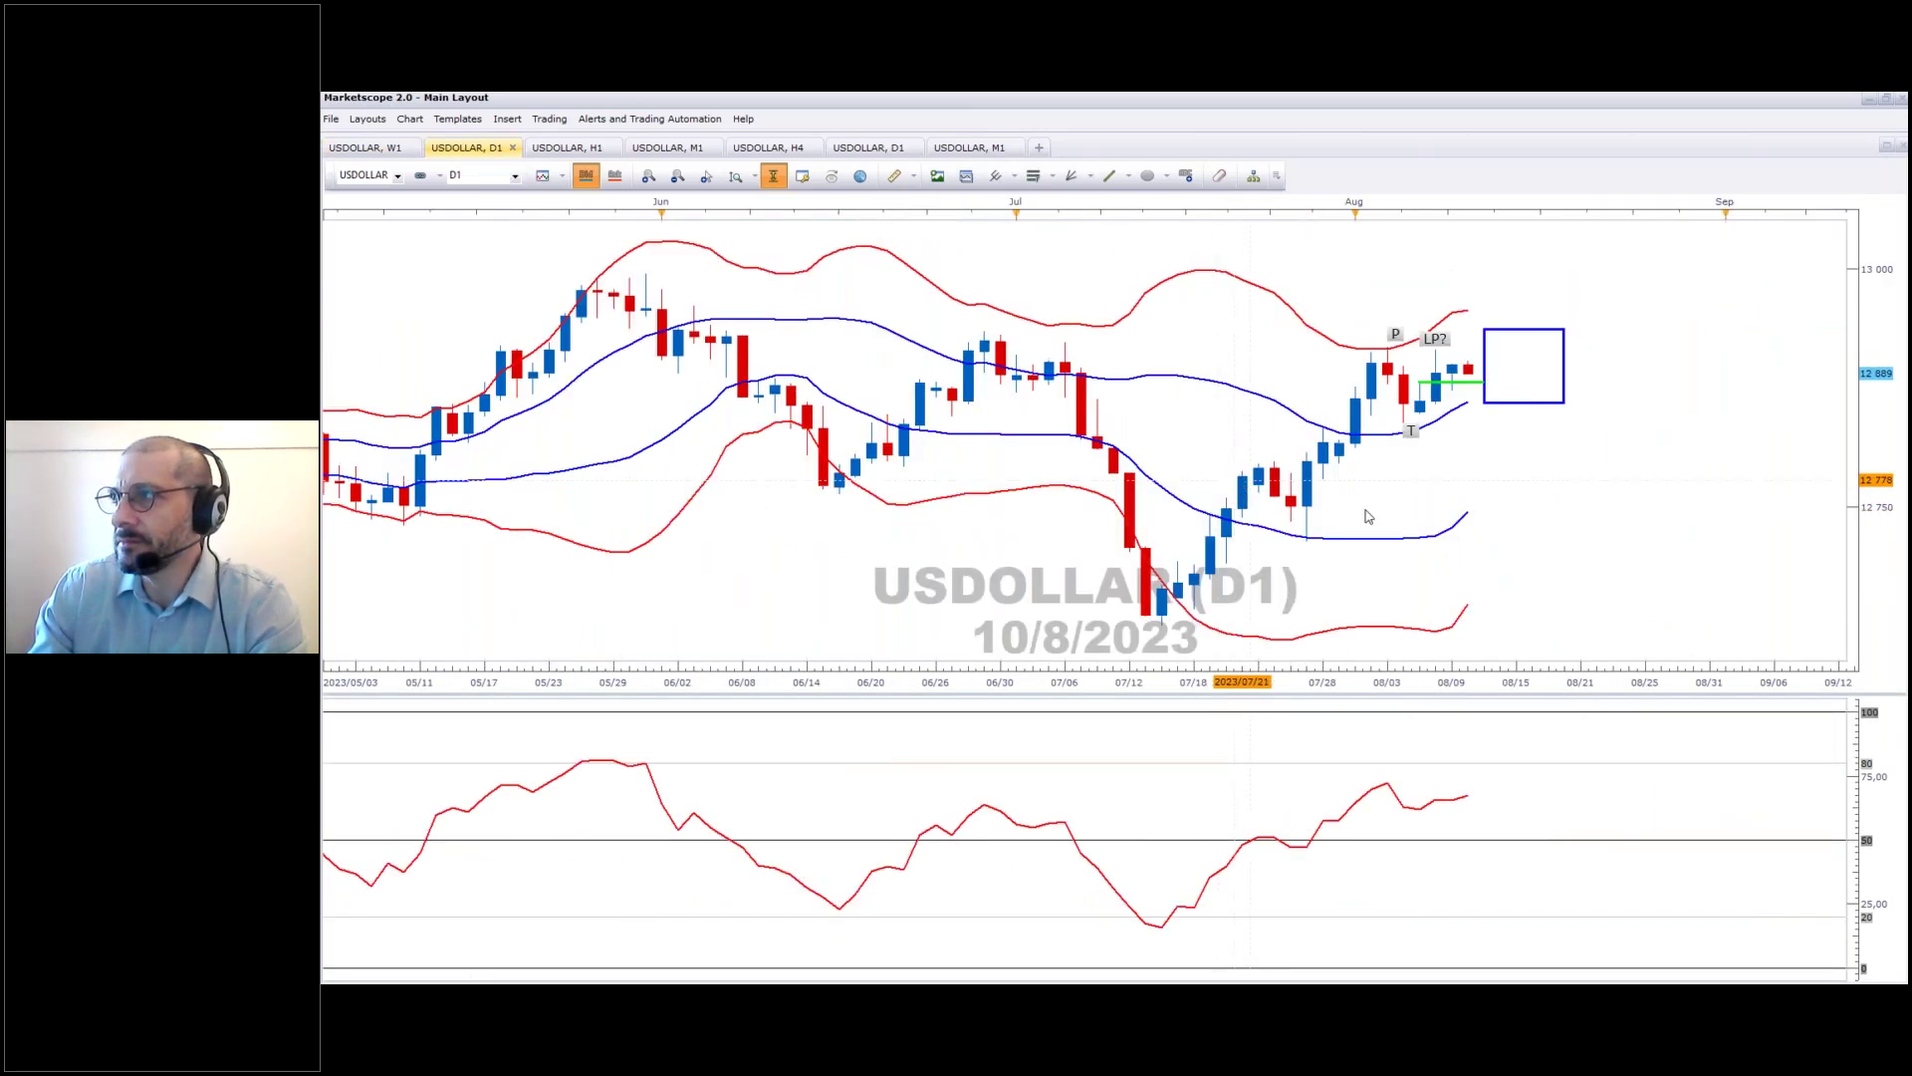
scroll(1133, 471, down, 4)
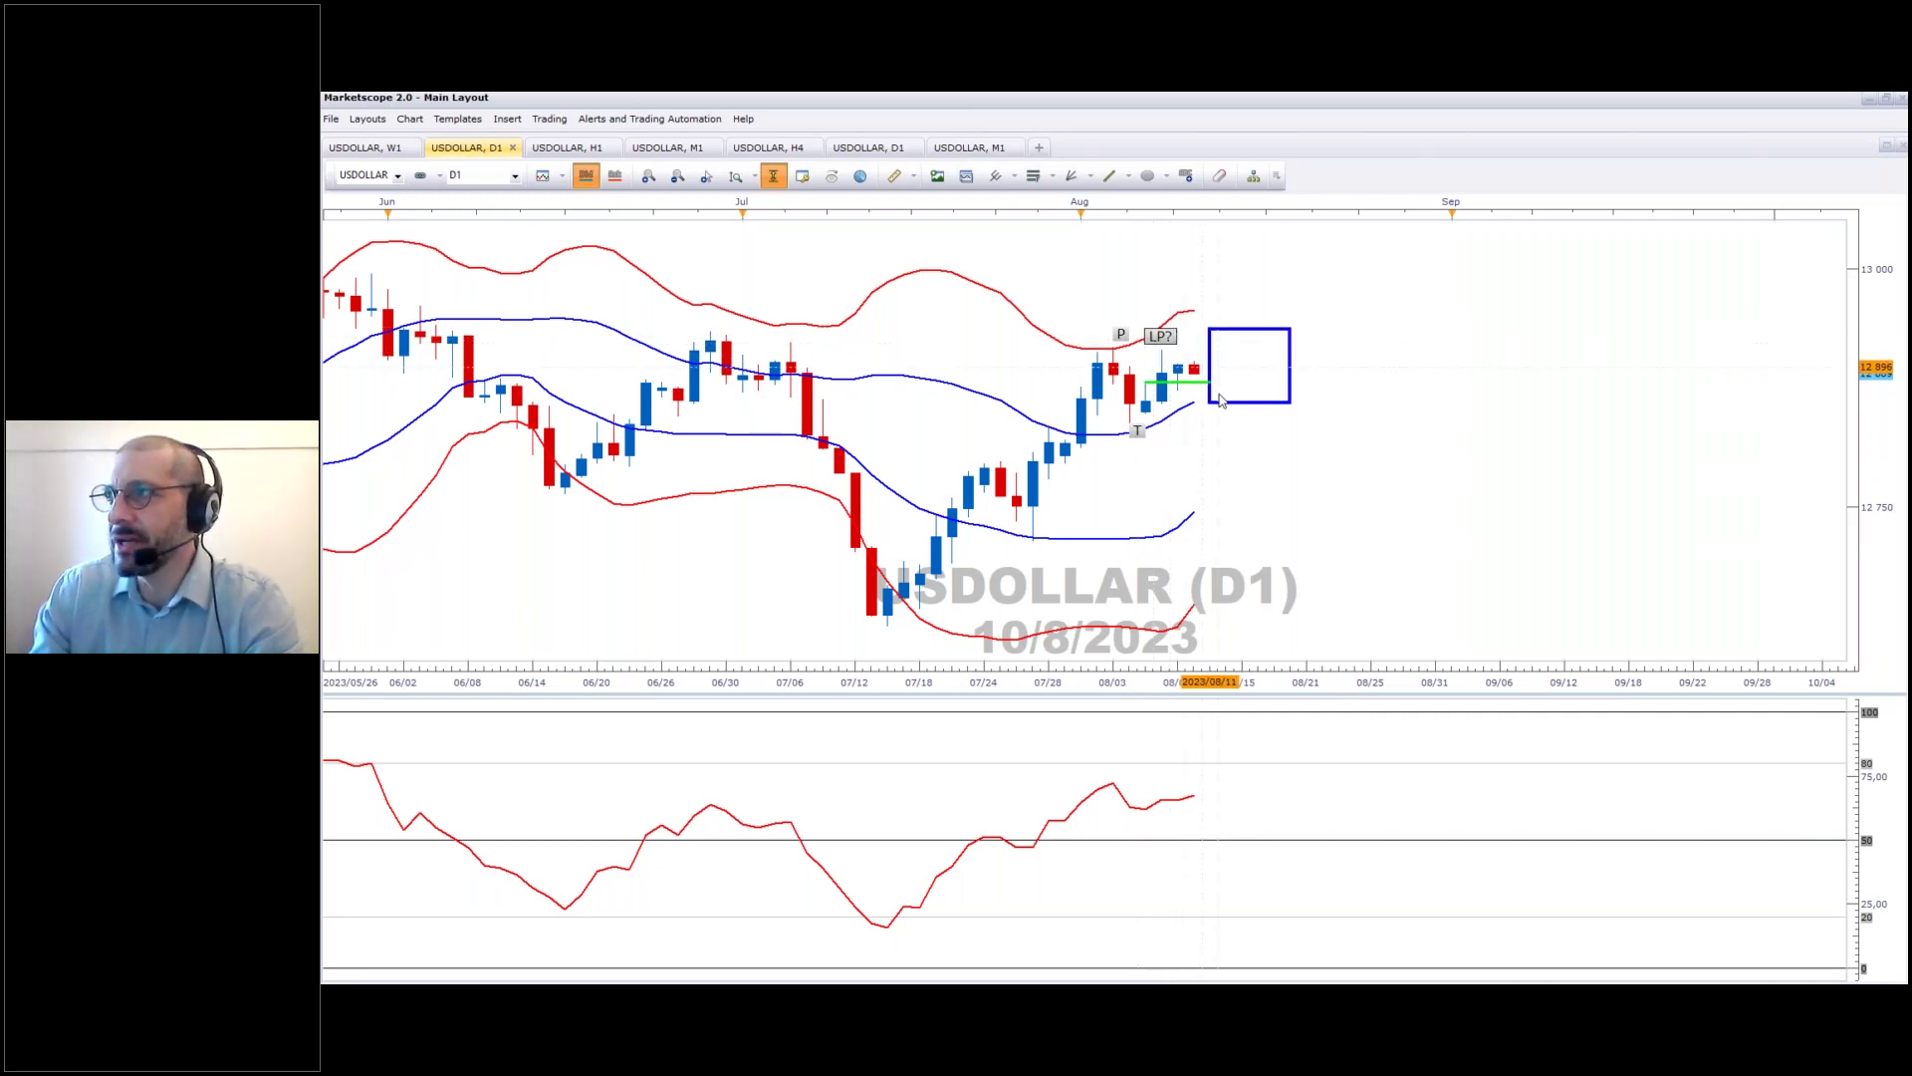
drag(1136, 430, 1120, 435)
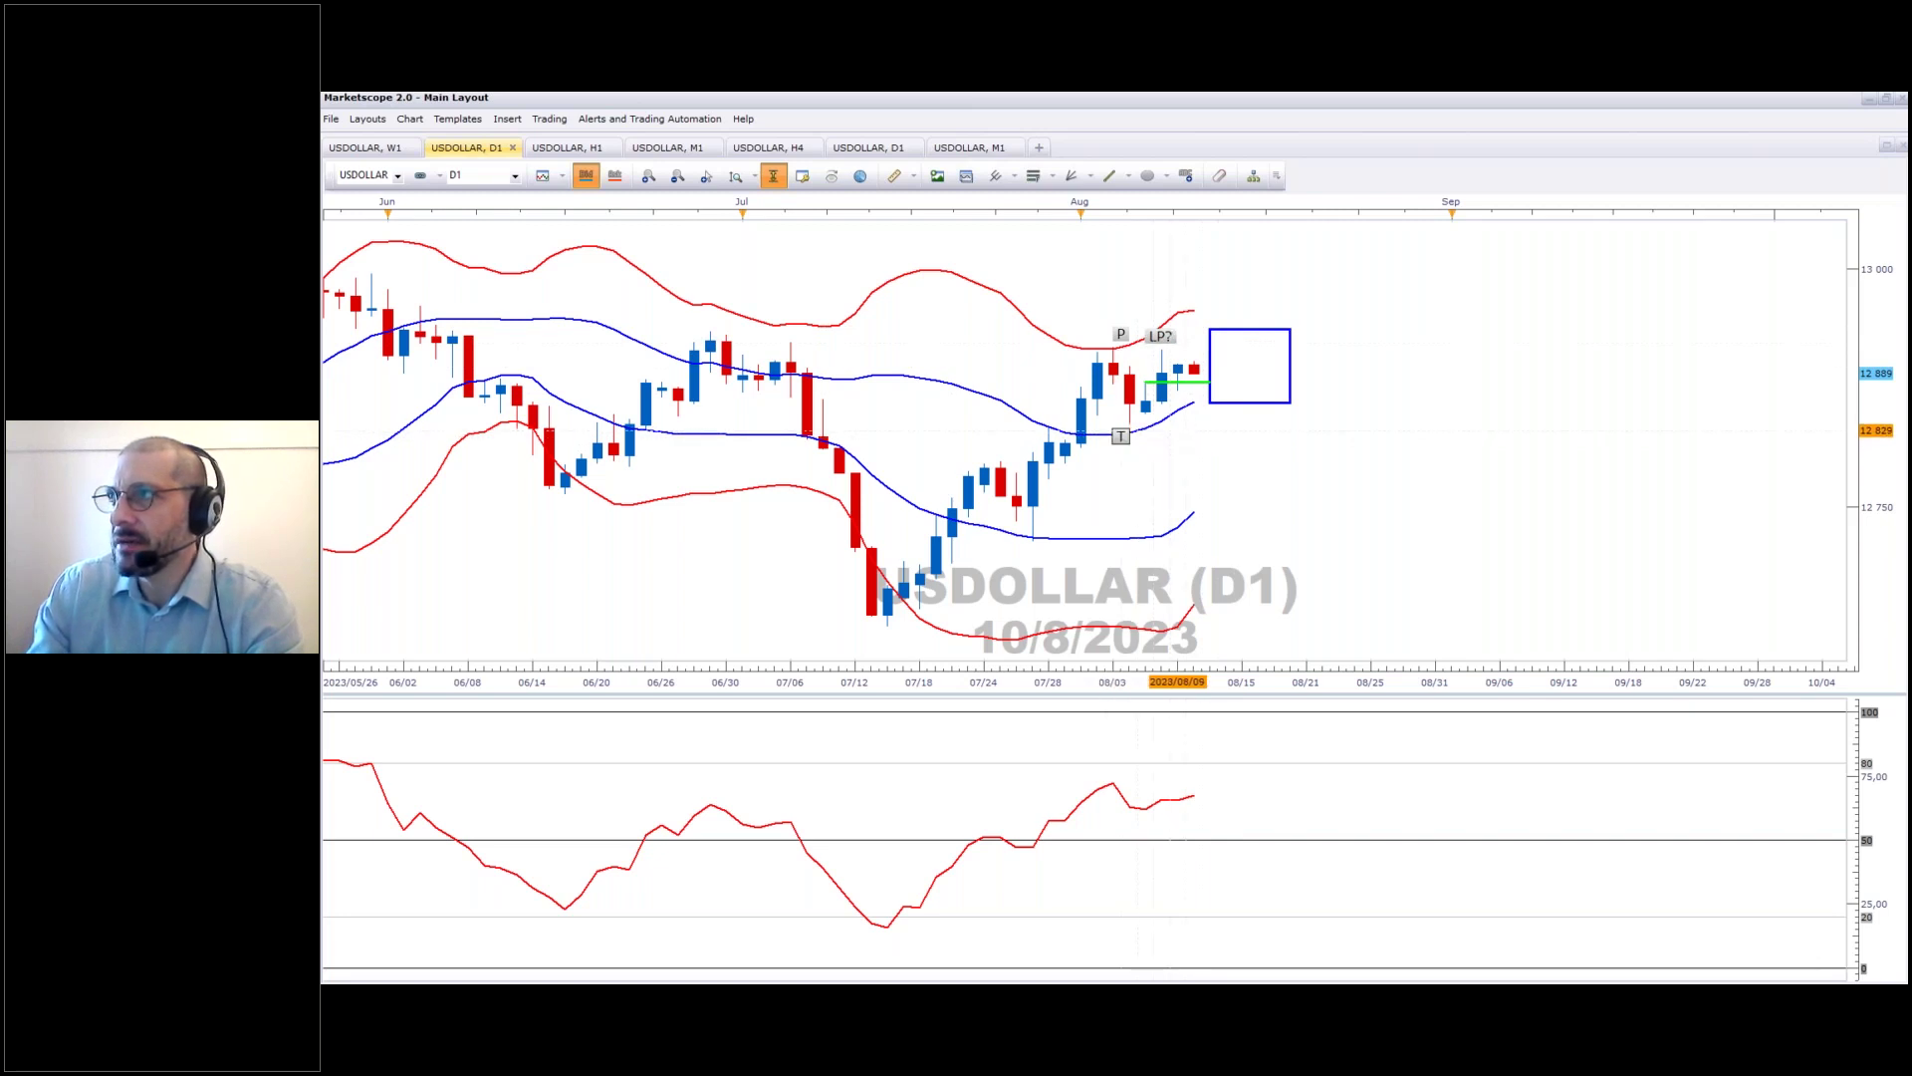
click(1168, 177)
mouse_move(1190, 232)
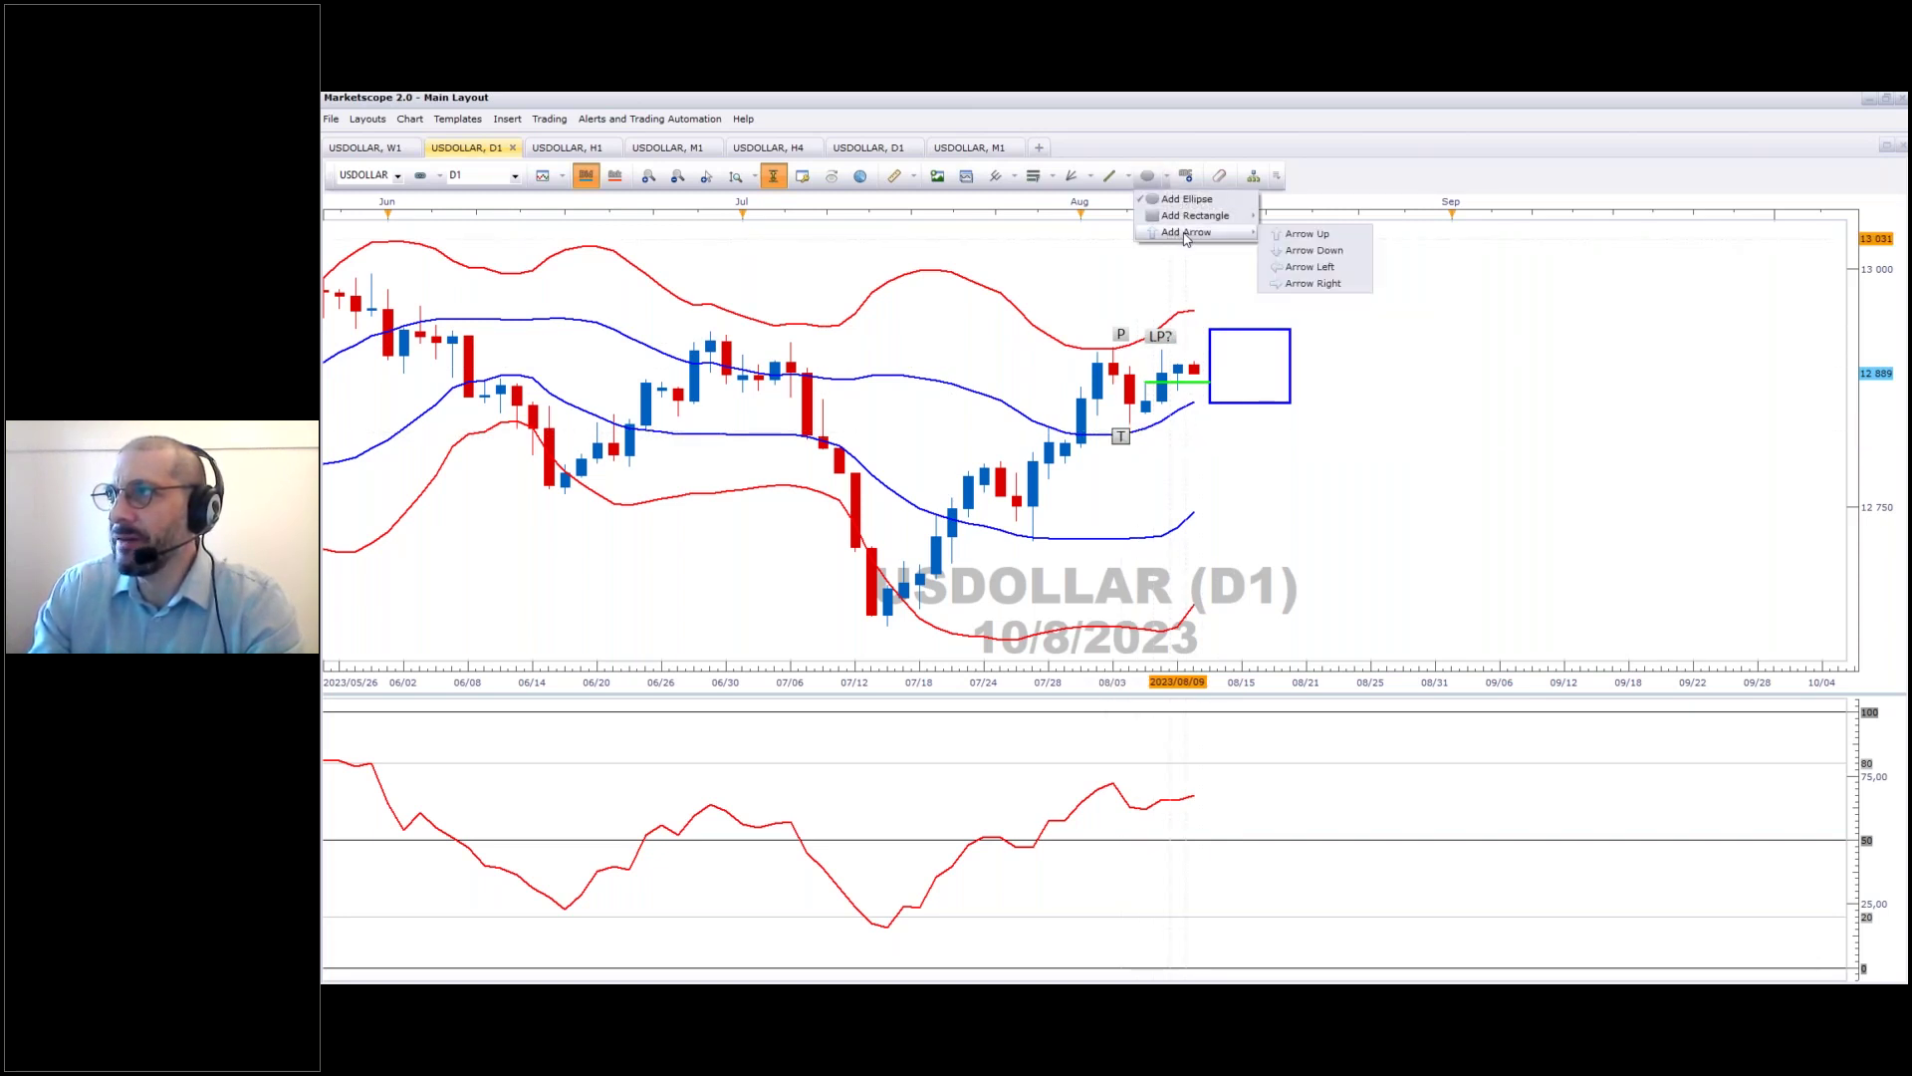
click(1277, 241)
drag(1124, 442, 1135, 482)
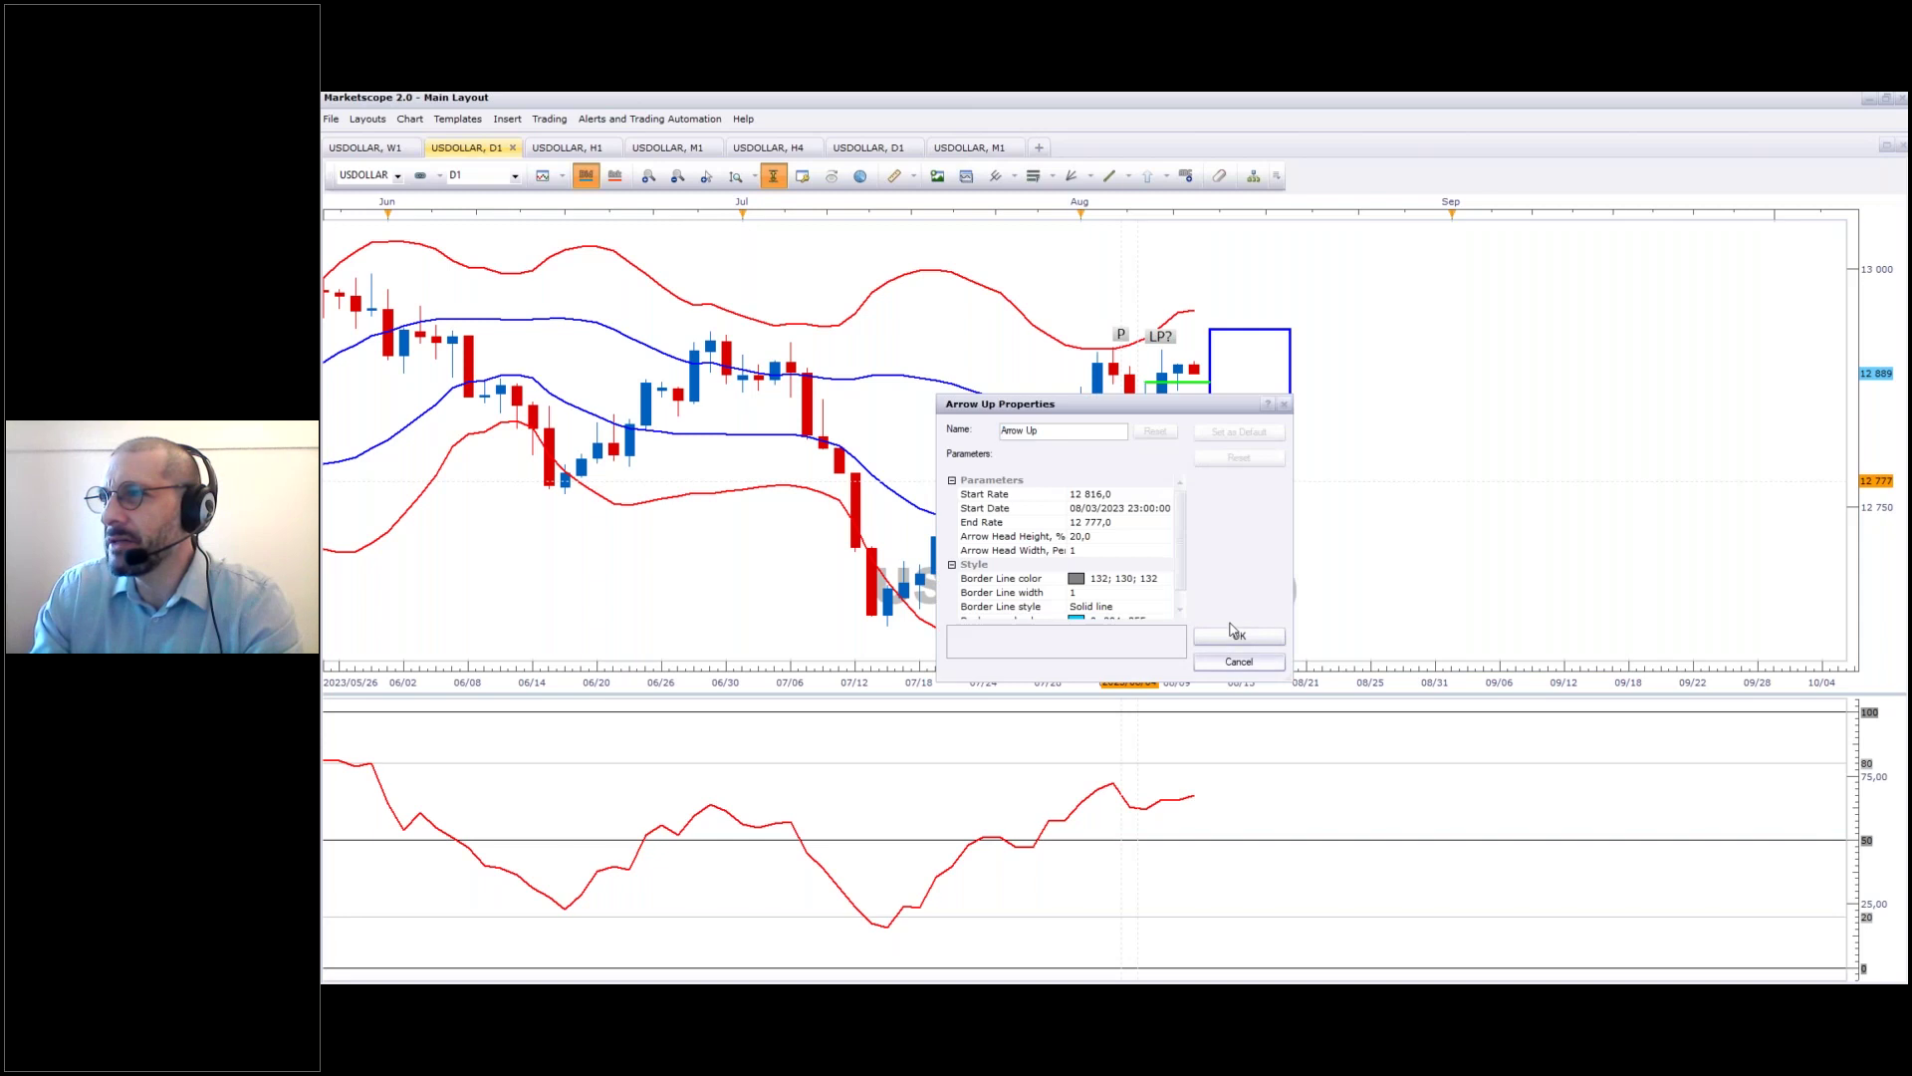
click(1235, 668)
key(Delete)
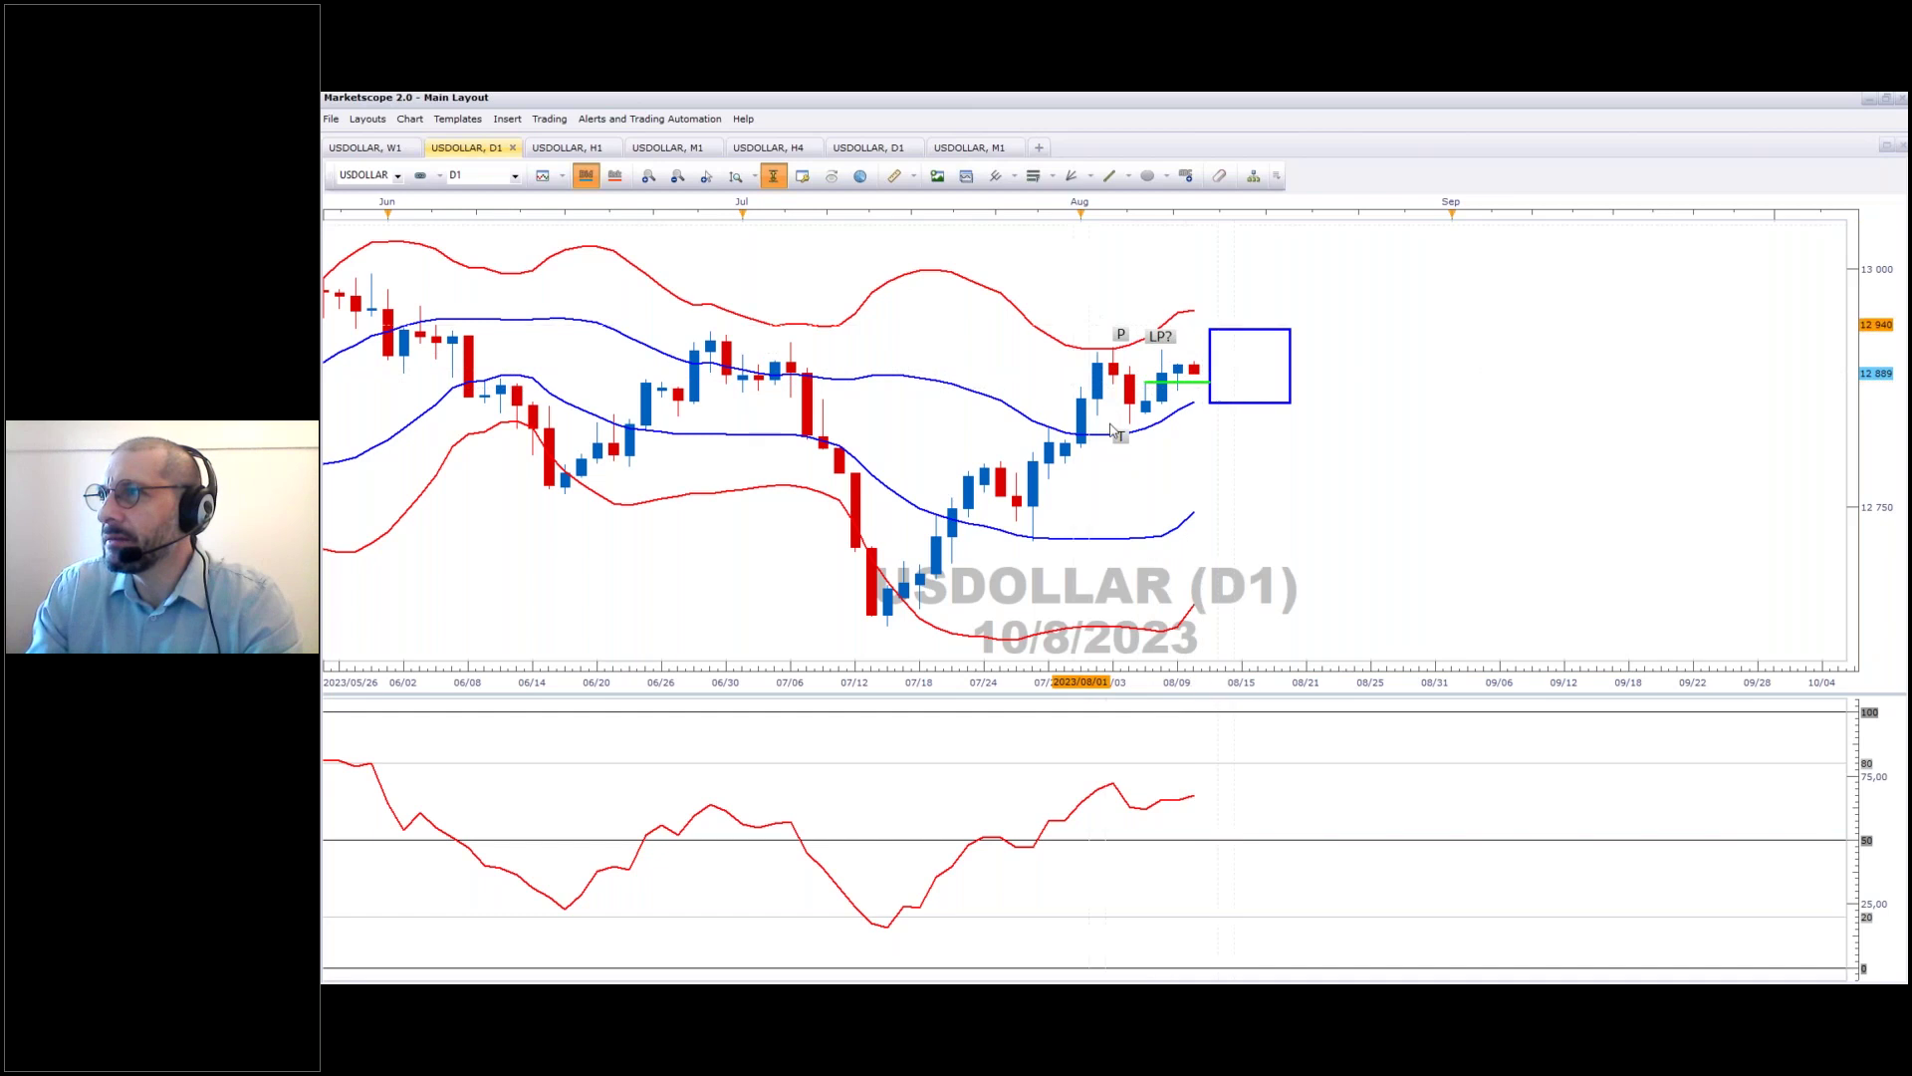
Nudge the T label lower and add an up arrow directly beneath the early-August trough candle.
drag(1127, 437, 1136, 446)
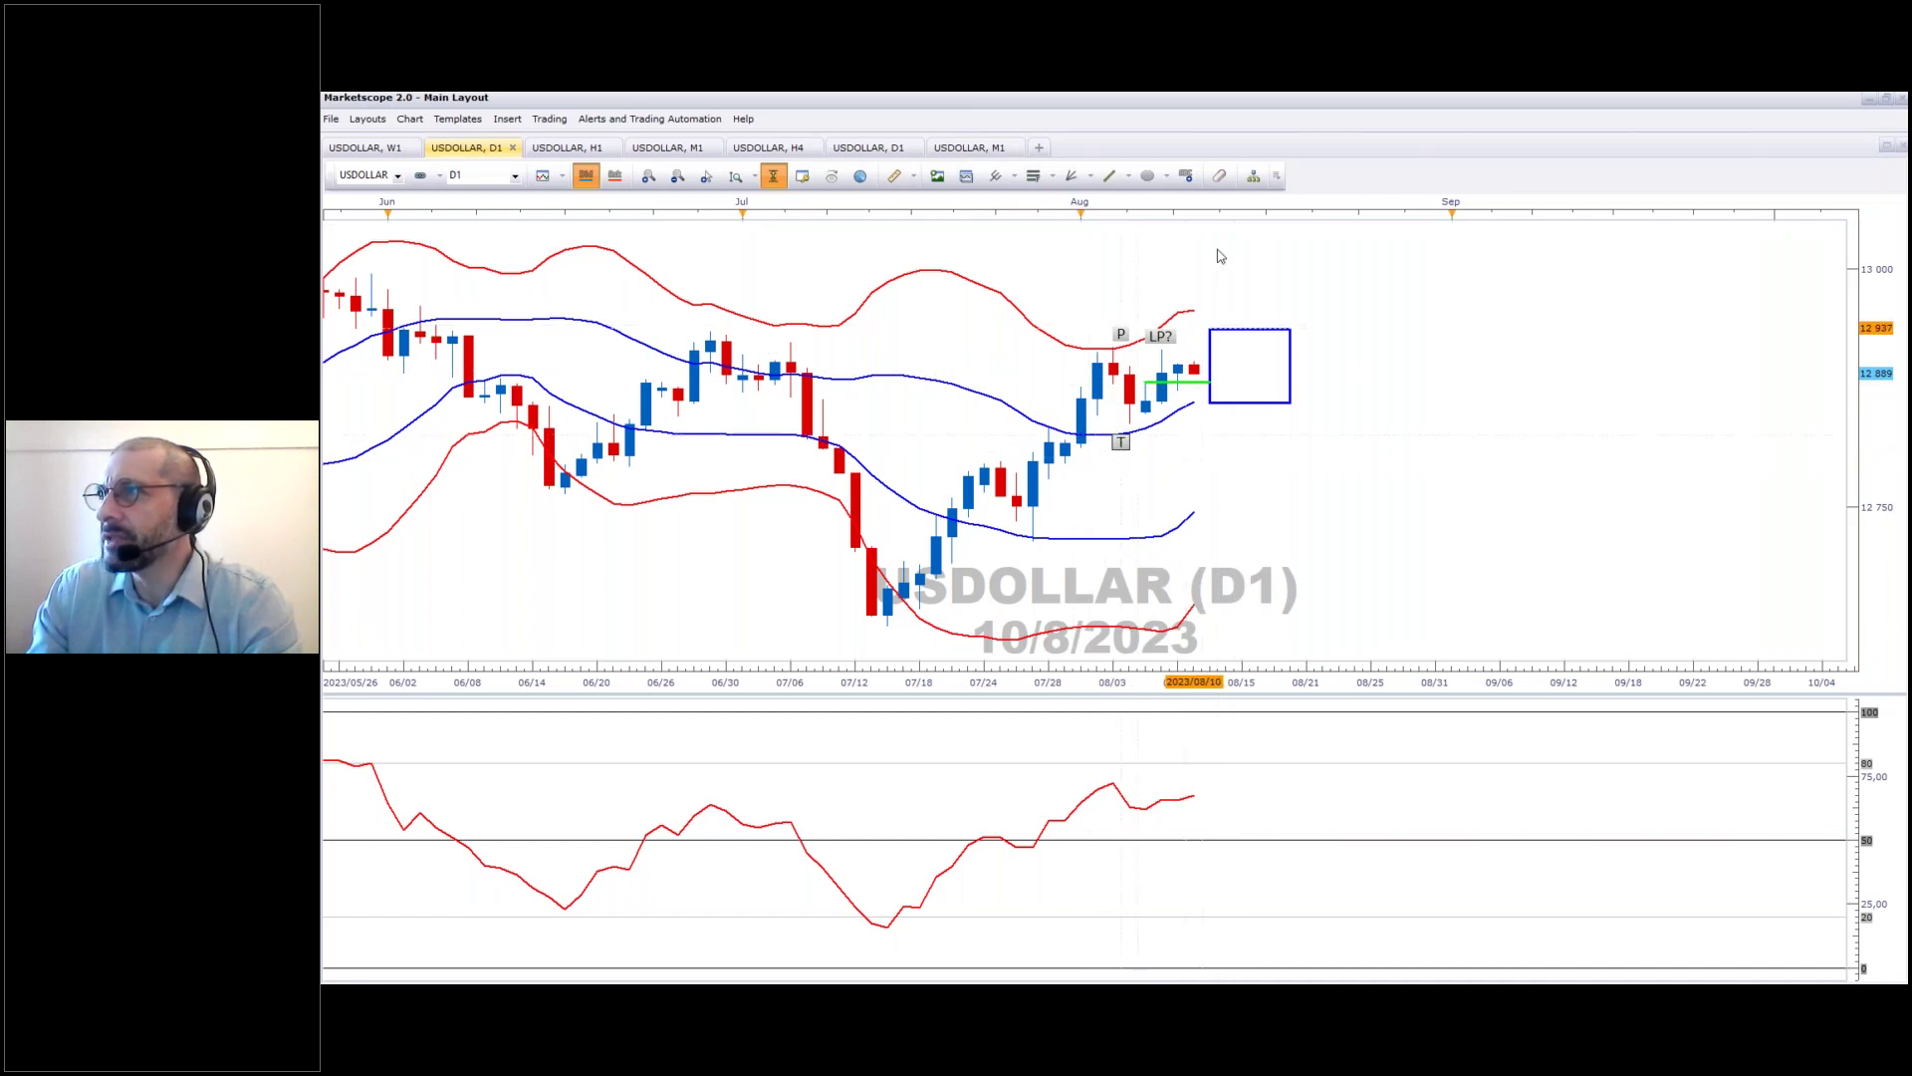
click(1167, 187)
click(1285, 237)
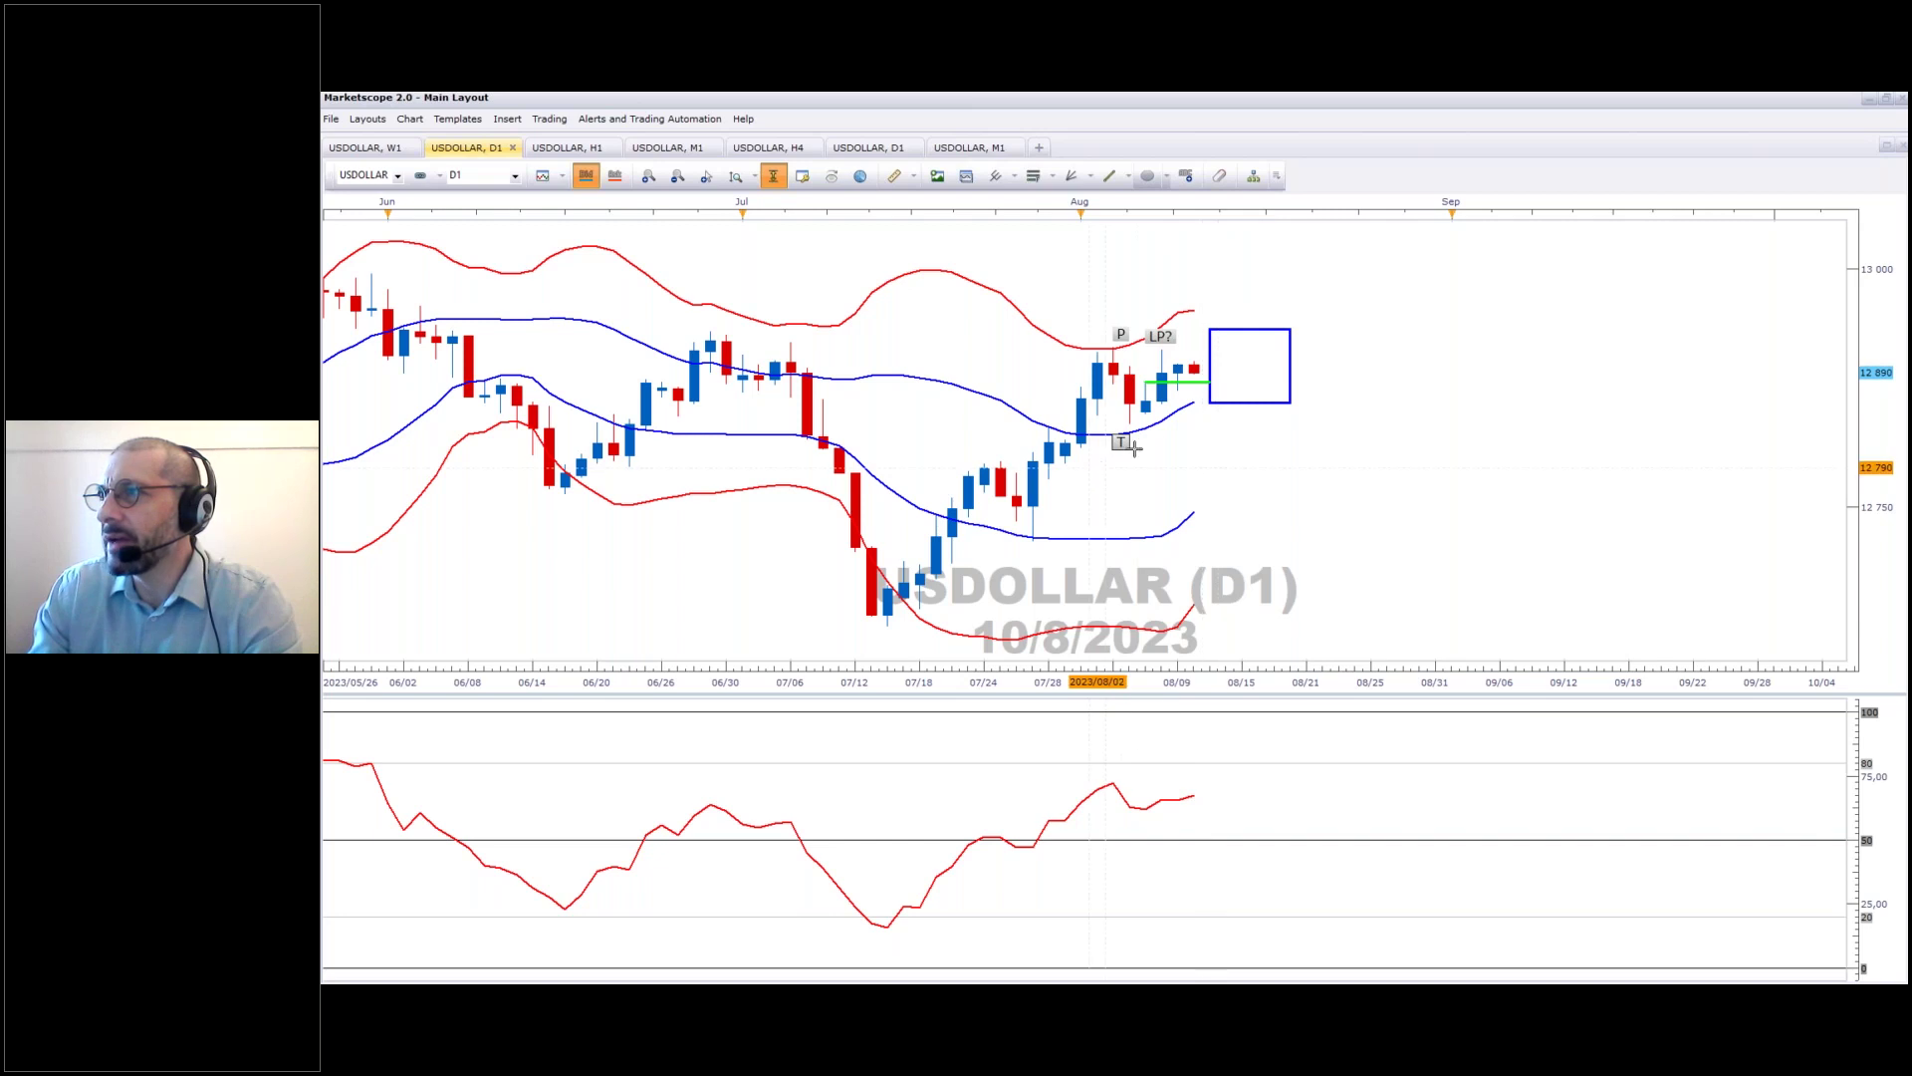
drag(1141, 426, 1145, 461)
click(1238, 635)
mouse_move(1153, 453)
mouse_down()
mouse_move(1135, 416)
mouse_move(1121, 463)
mouse_up()
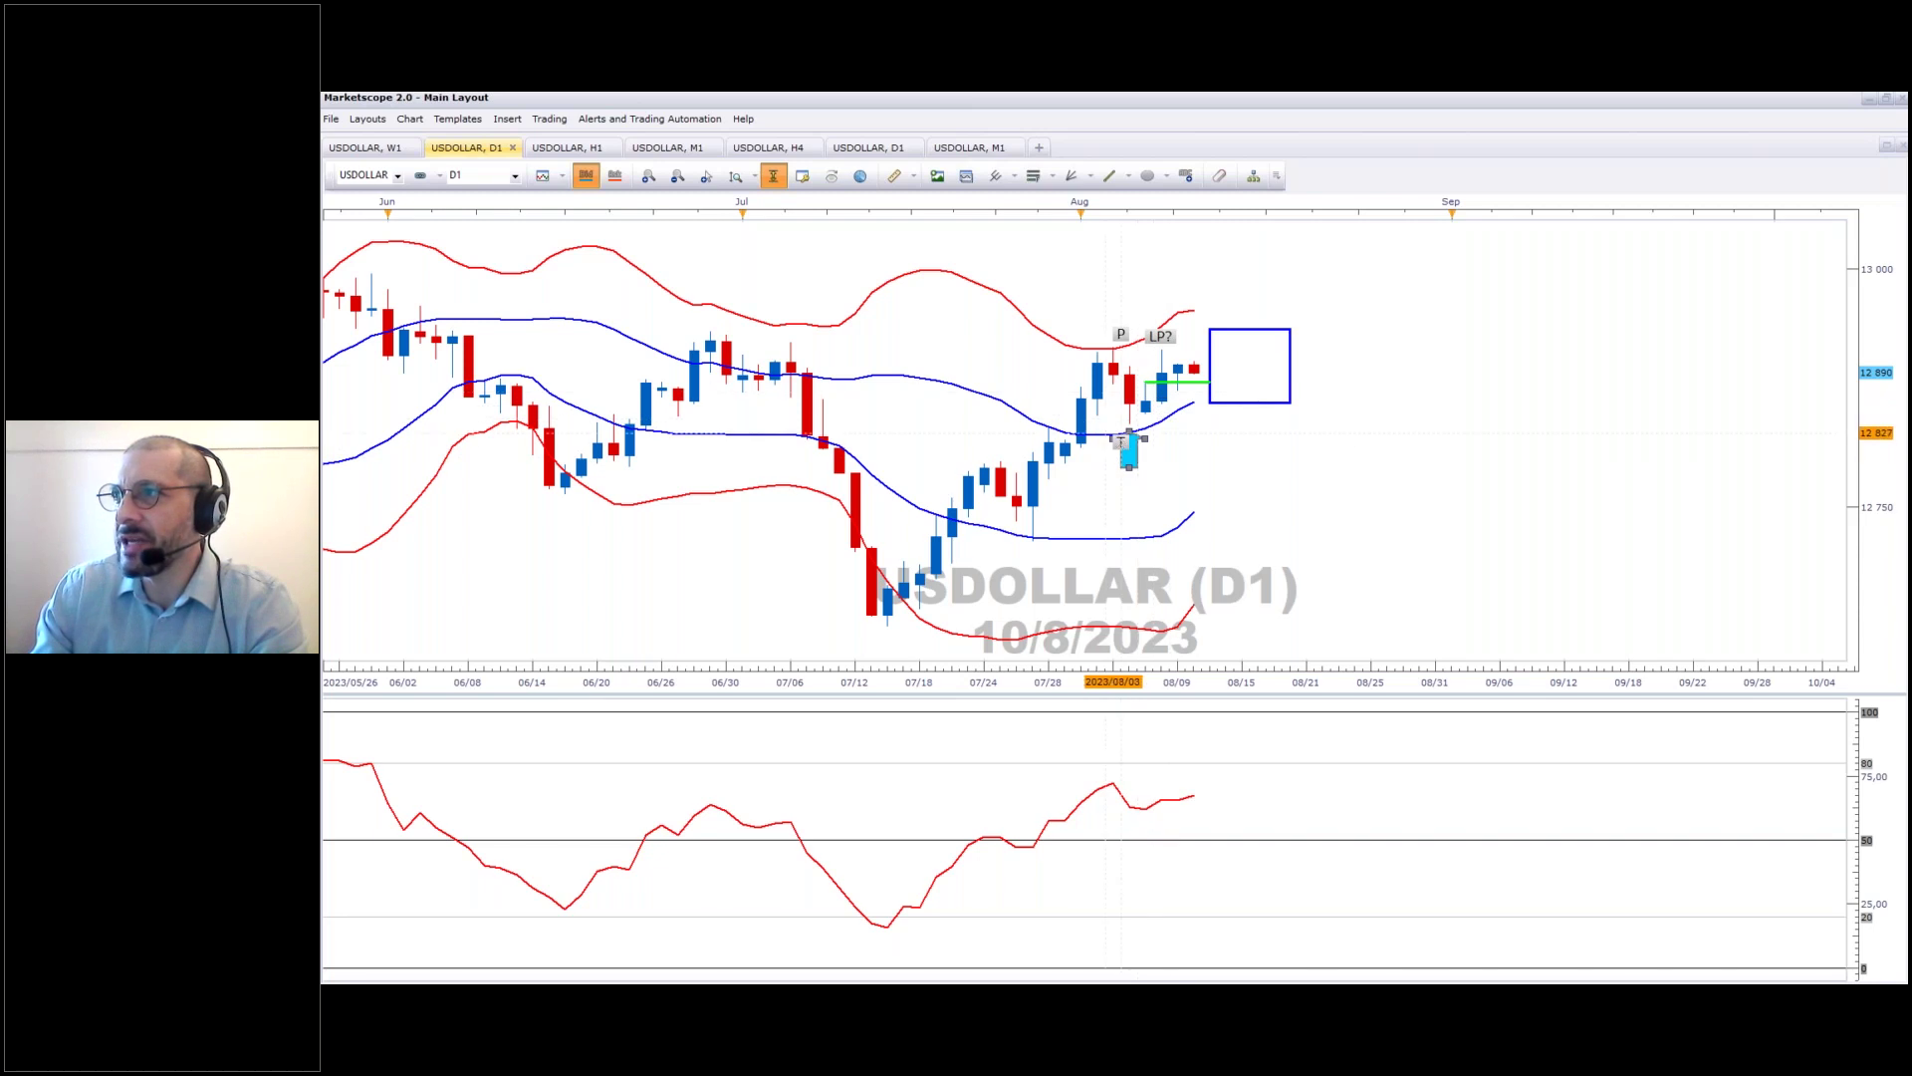
Move the T label below the late-July low, and raise and extend the green line across the latest daily candles.
mouse_move(1118, 435)
mouse_down()
mouse_move(1131, 413)
mouse_move(1137, 460)
mouse_up()
mouse_move(1206, 381)
mouse_down()
mouse_move(1191, 366)
mouse_move(1226, 365)
mouse_up()
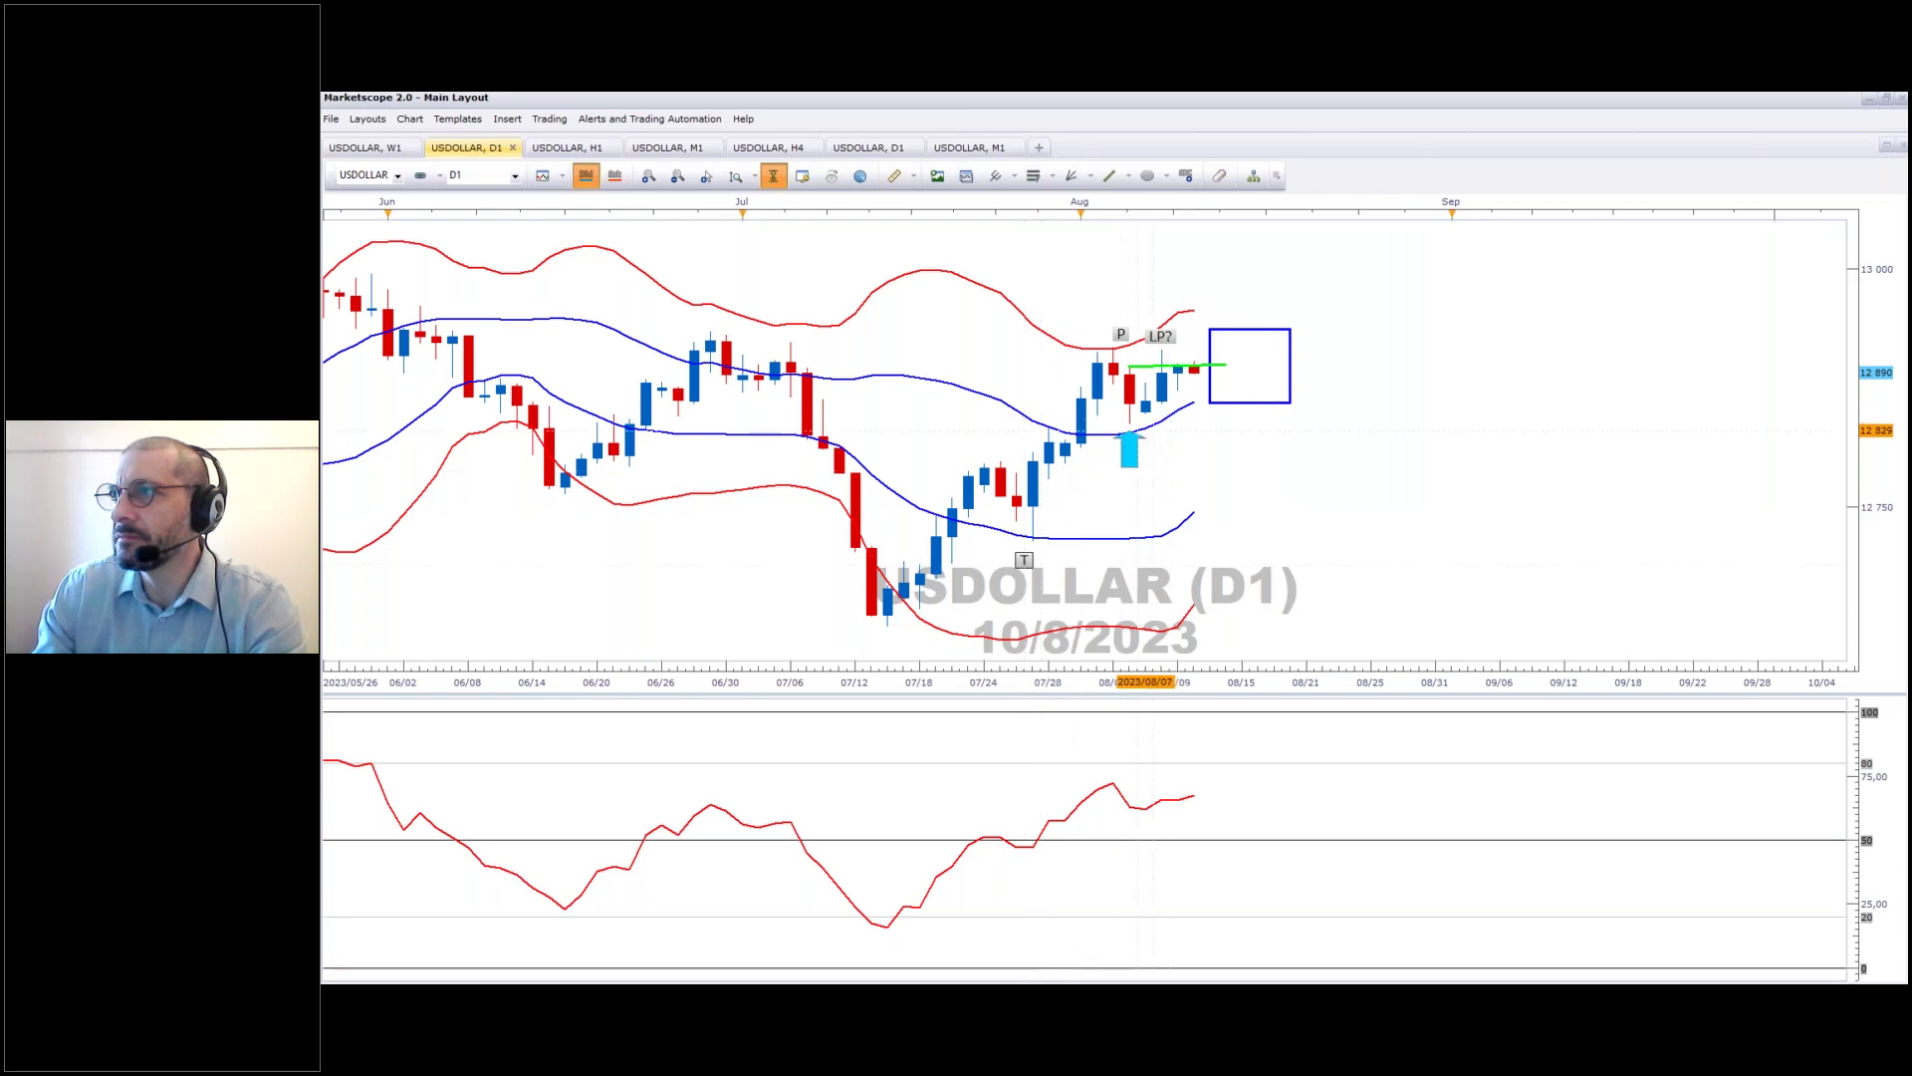
mouse_move(1138, 447)
mouse_down()
mouse_move(1163, 427)
mouse_move(1135, 458)
mouse_up()
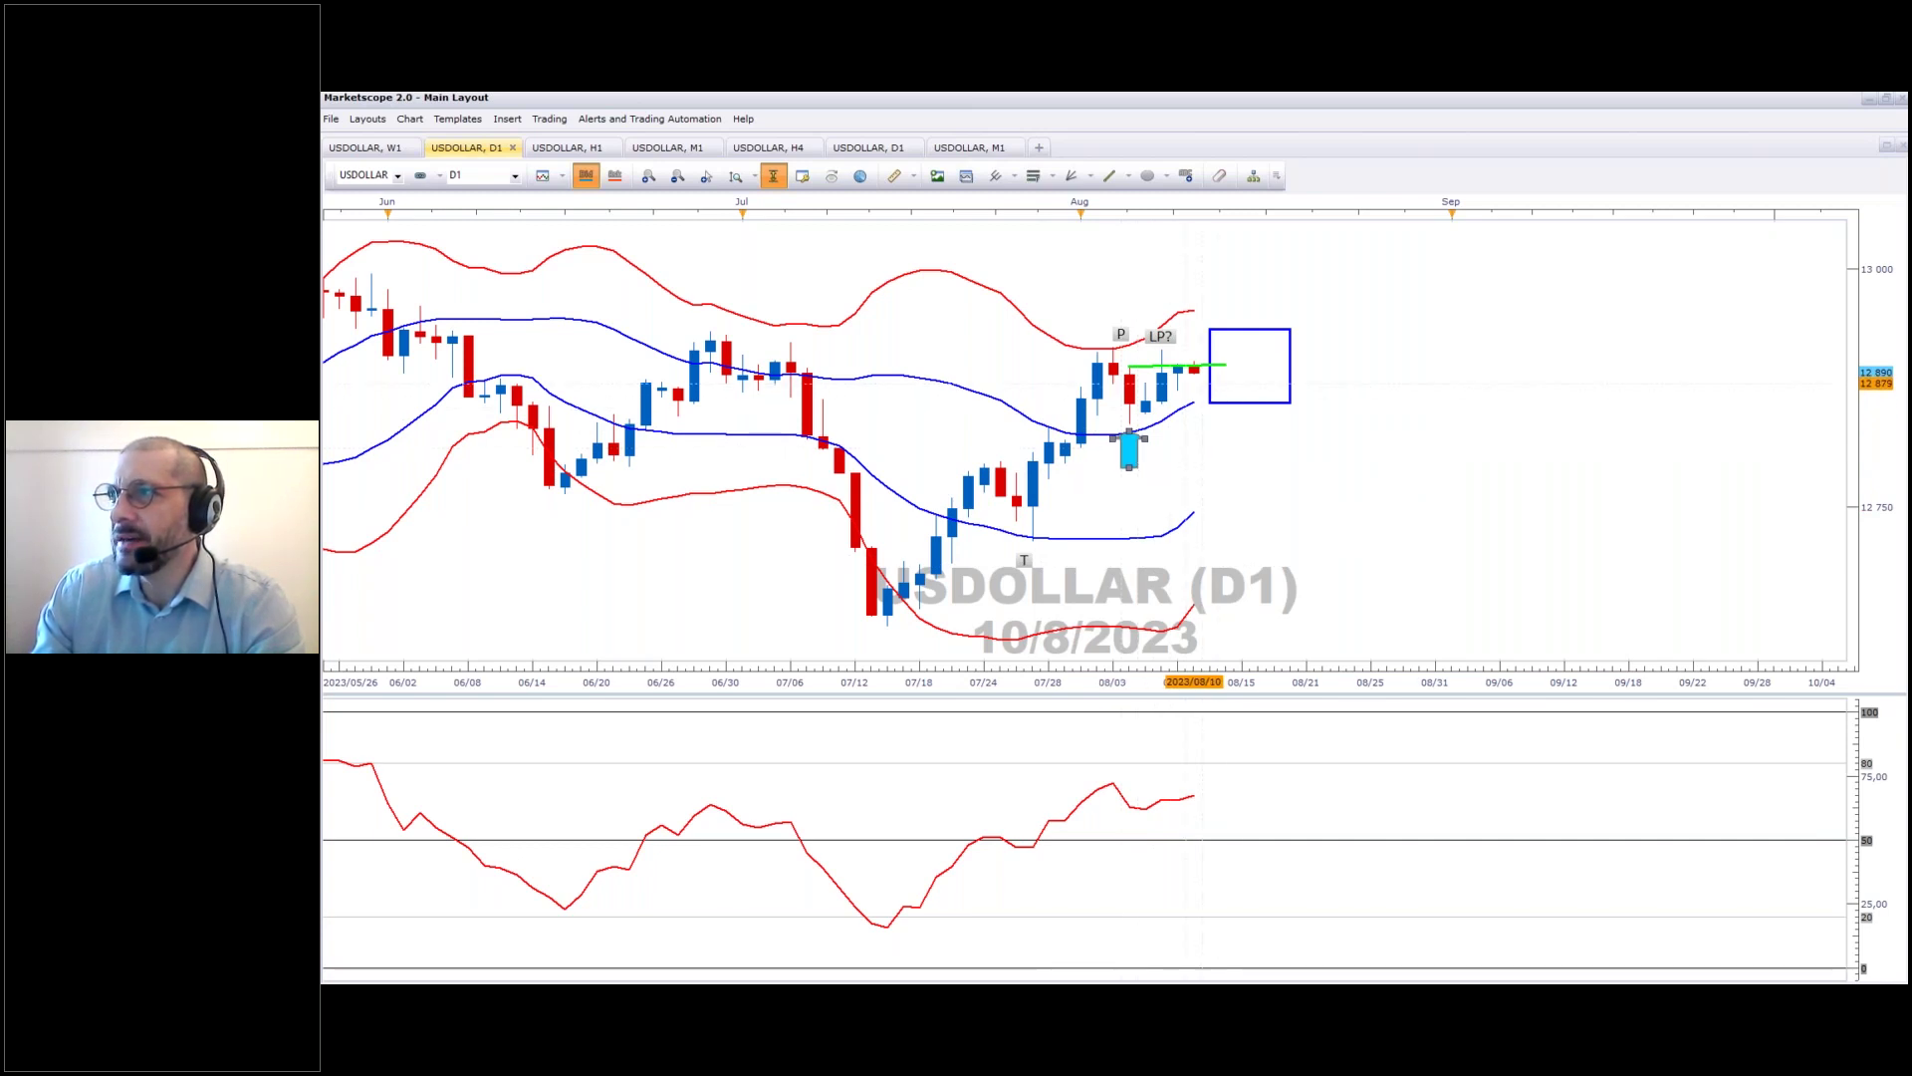
click(1226, 367)
drag(1226, 367, 1240, 371)
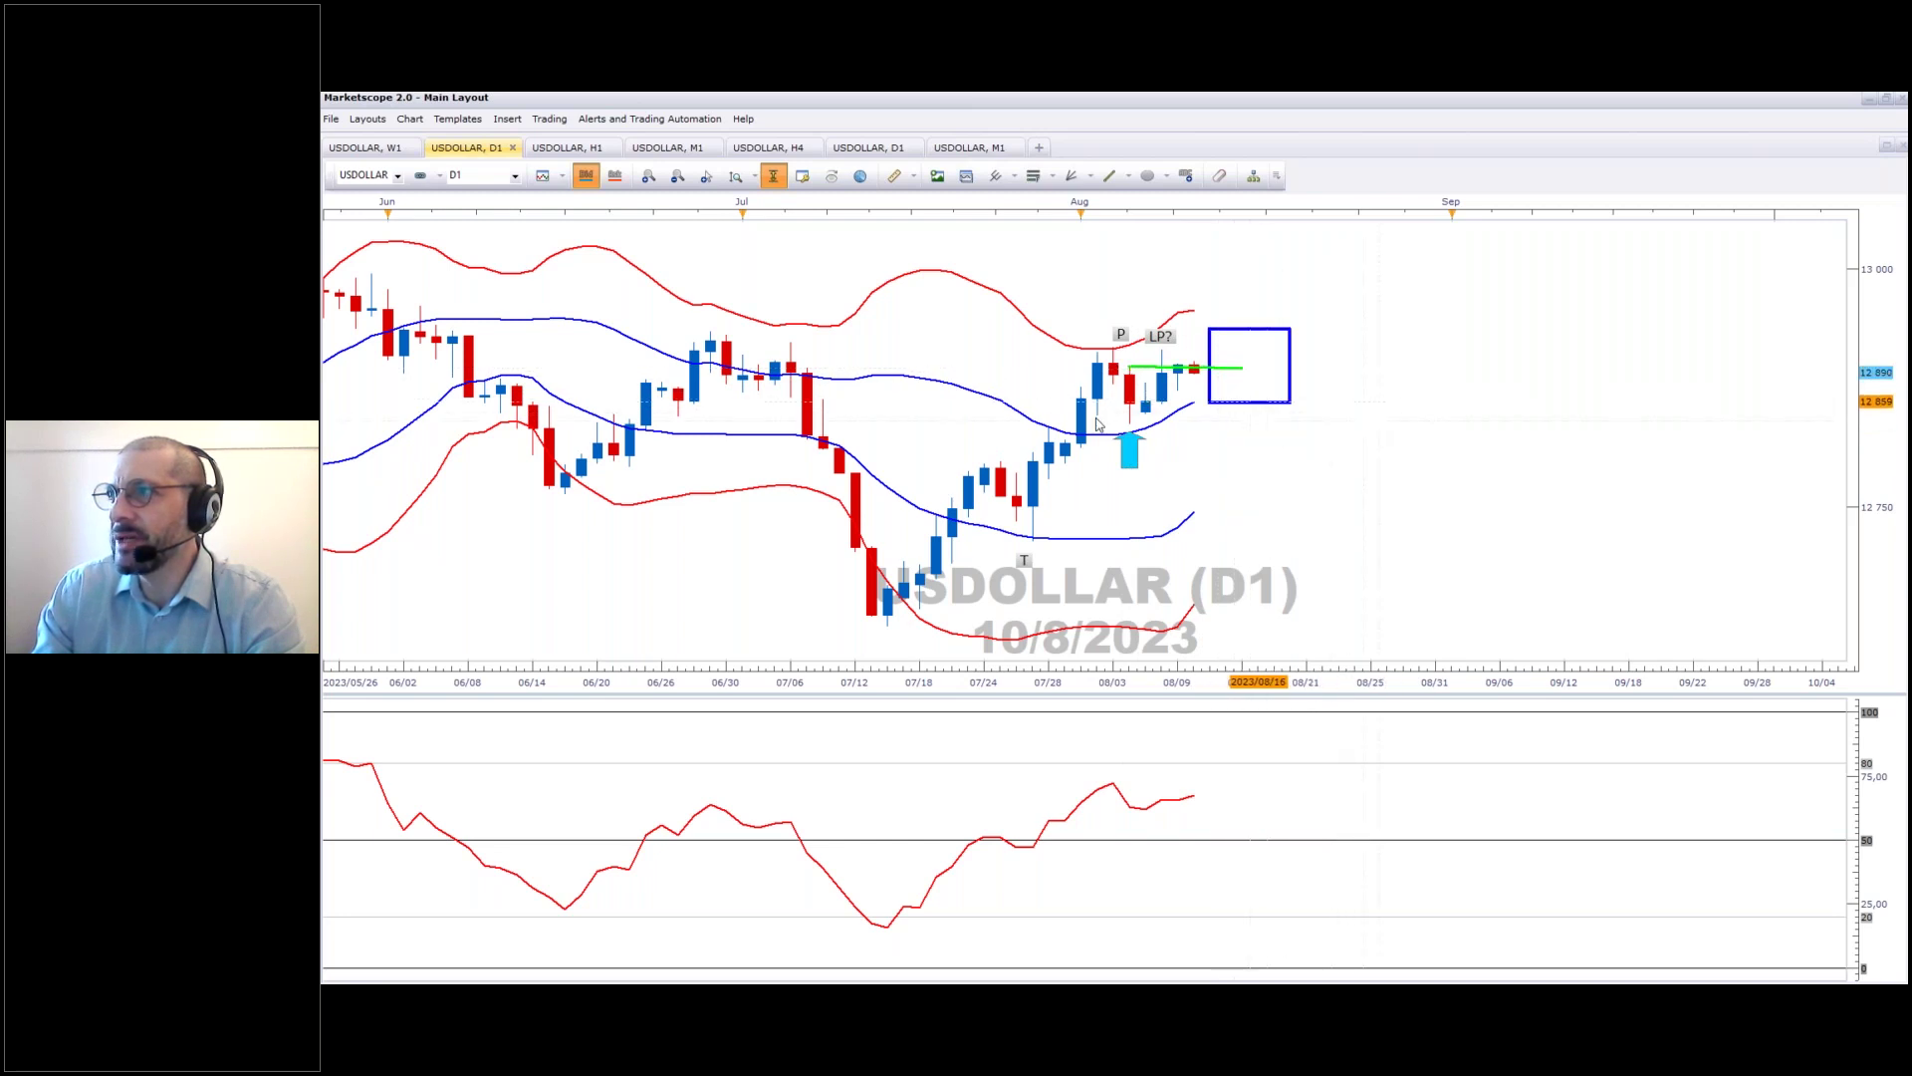
Nudge the up arrow lower and add a down arrow above the LP? label on the daily chart.
drag(1135, 438, 1142, 483)
click(1167, 177)
mouse_move(1185, 233)
click(1297, 261)
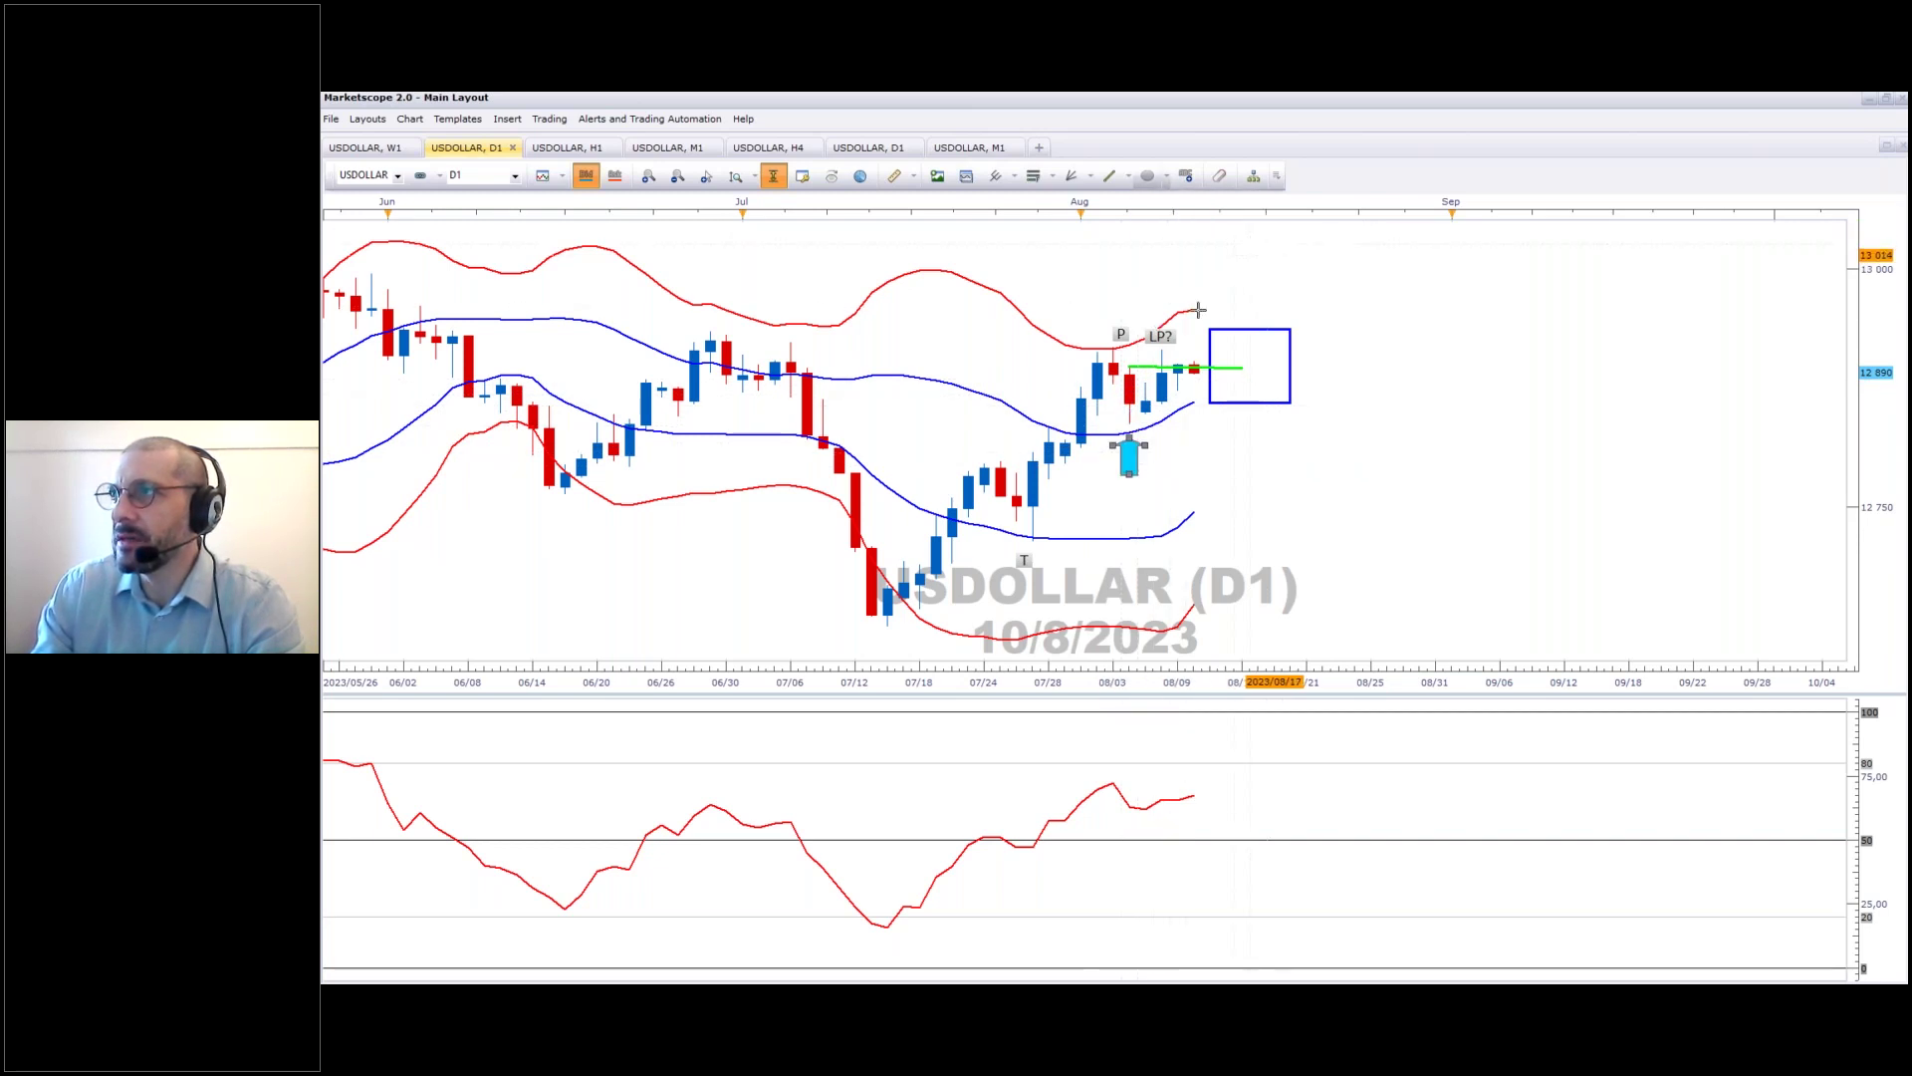
click(1163, 288)
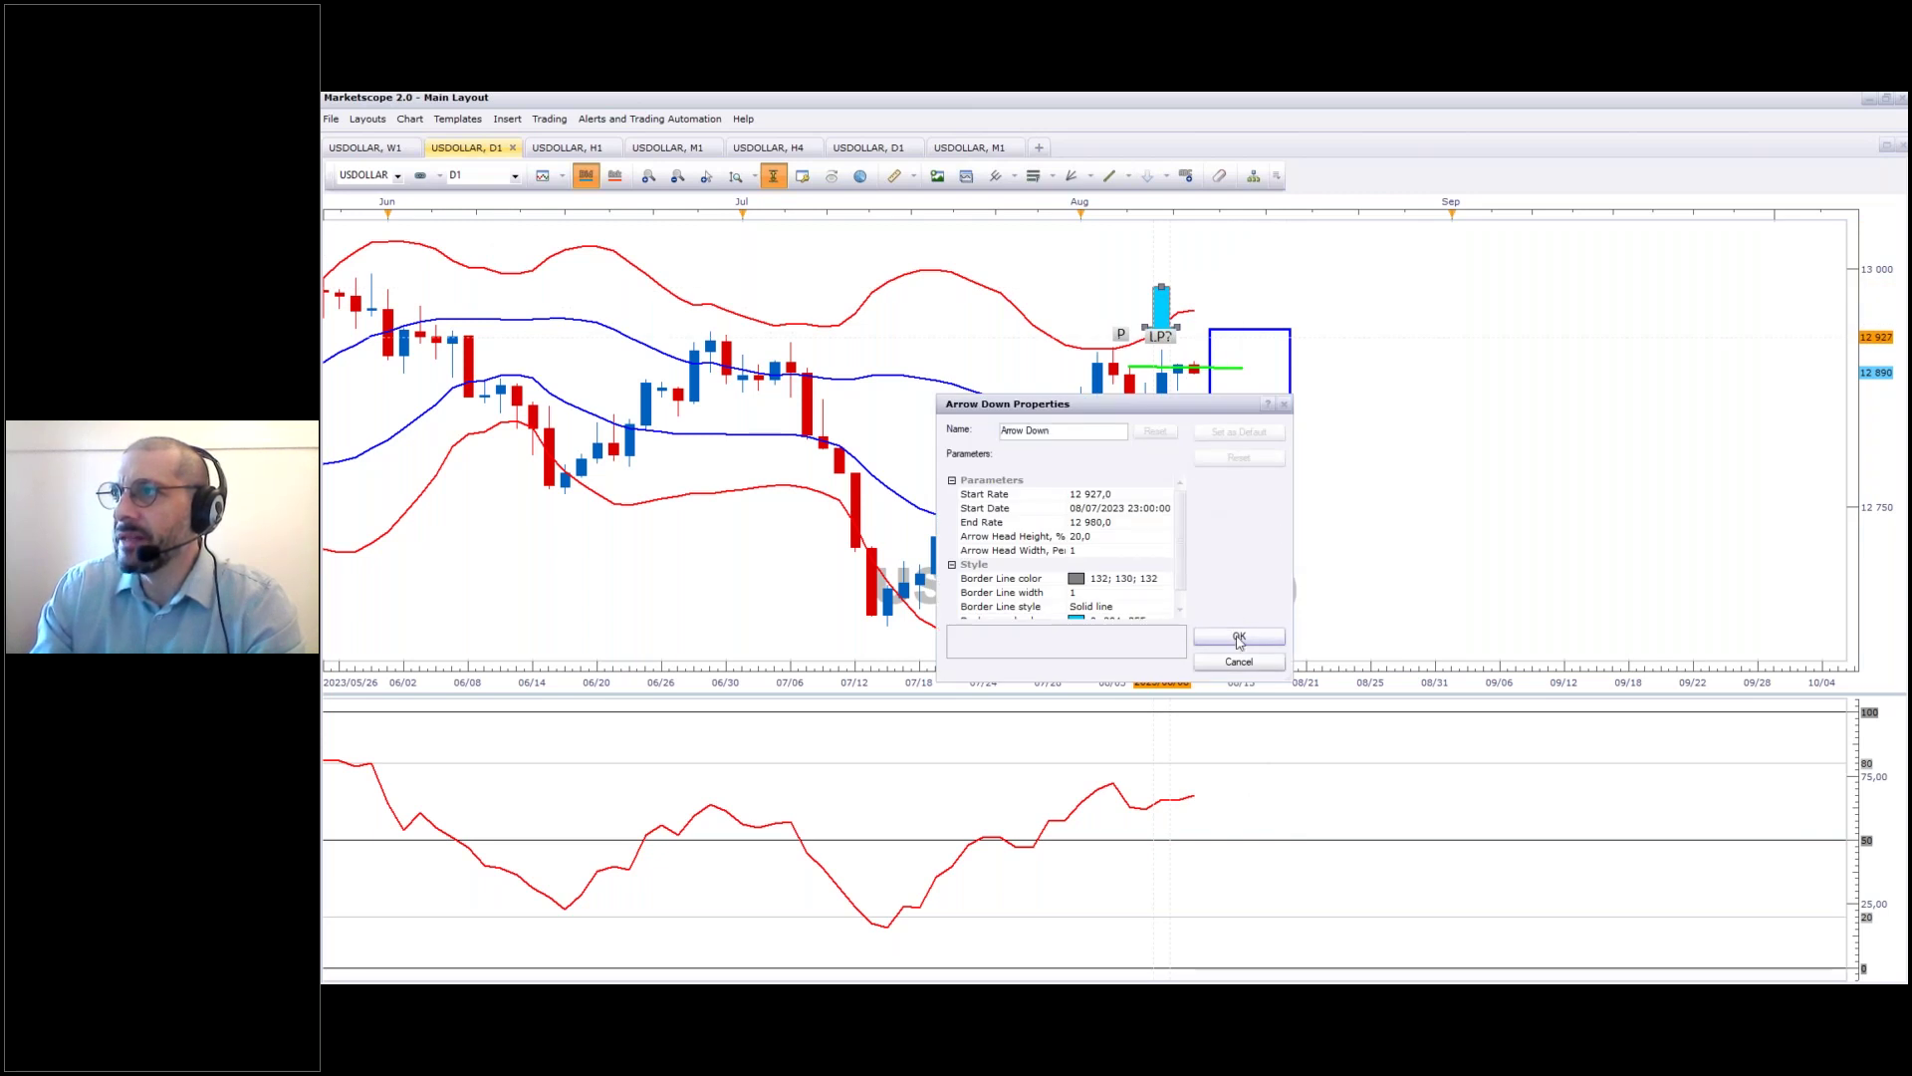
click(1238, 636)
scroll(1366, 312, up, 1)
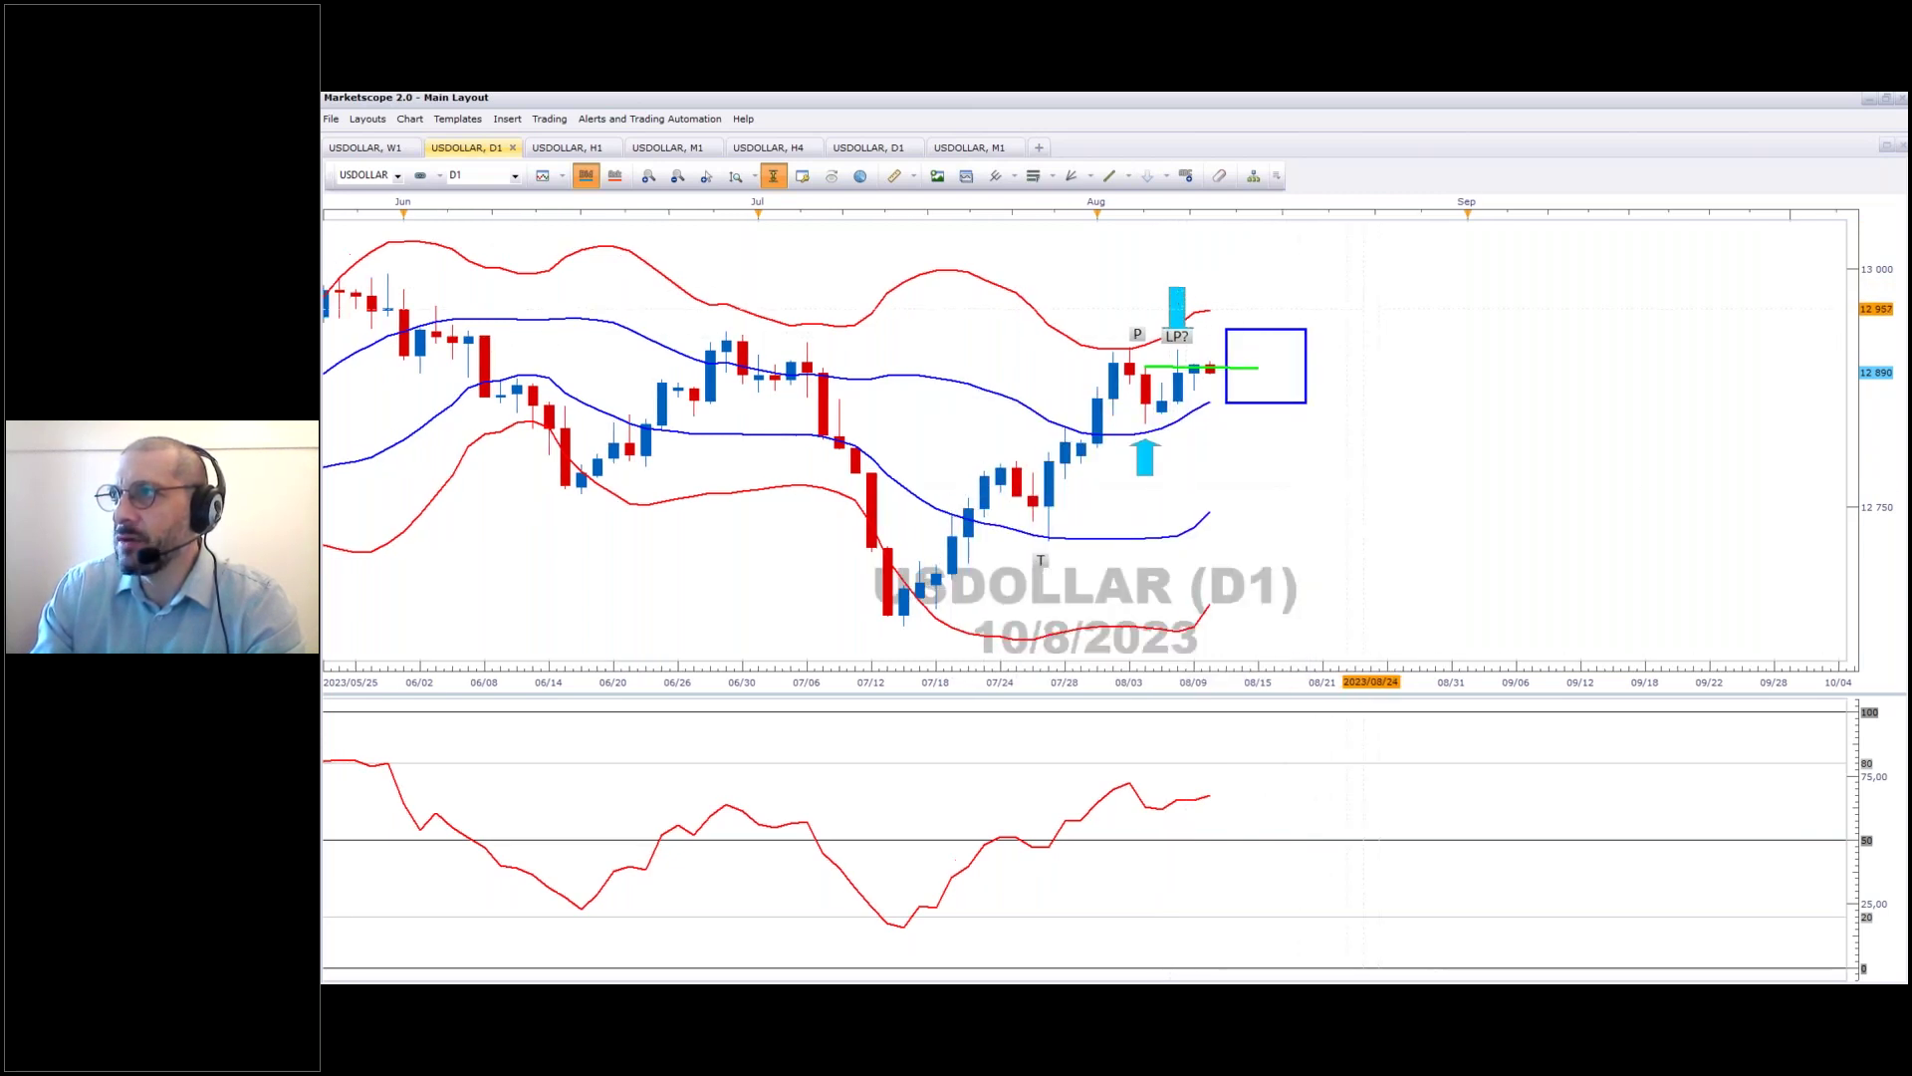
click(1174, 313)
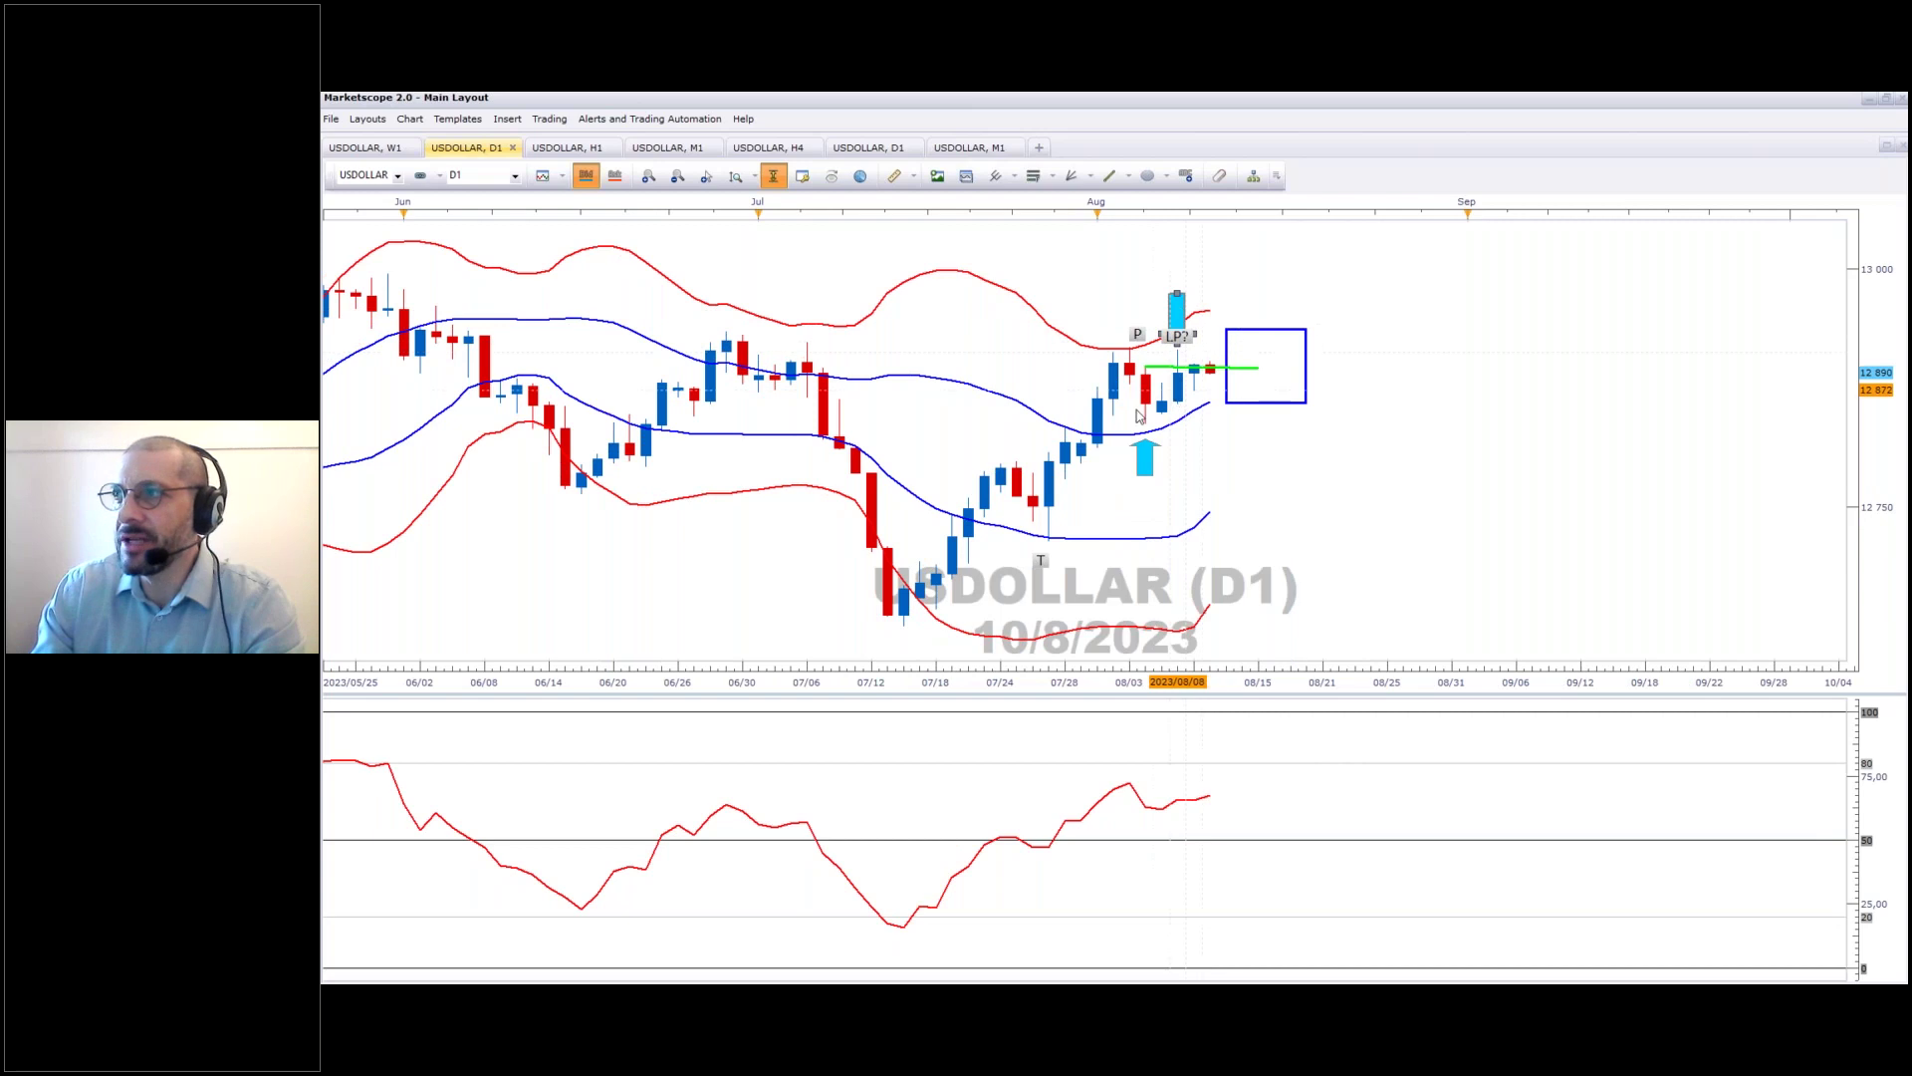
Recheck the weekly chart and reshape the daily chart's blue rectangle into a thin band reaching back to the late-June highs.
click(364, 148)
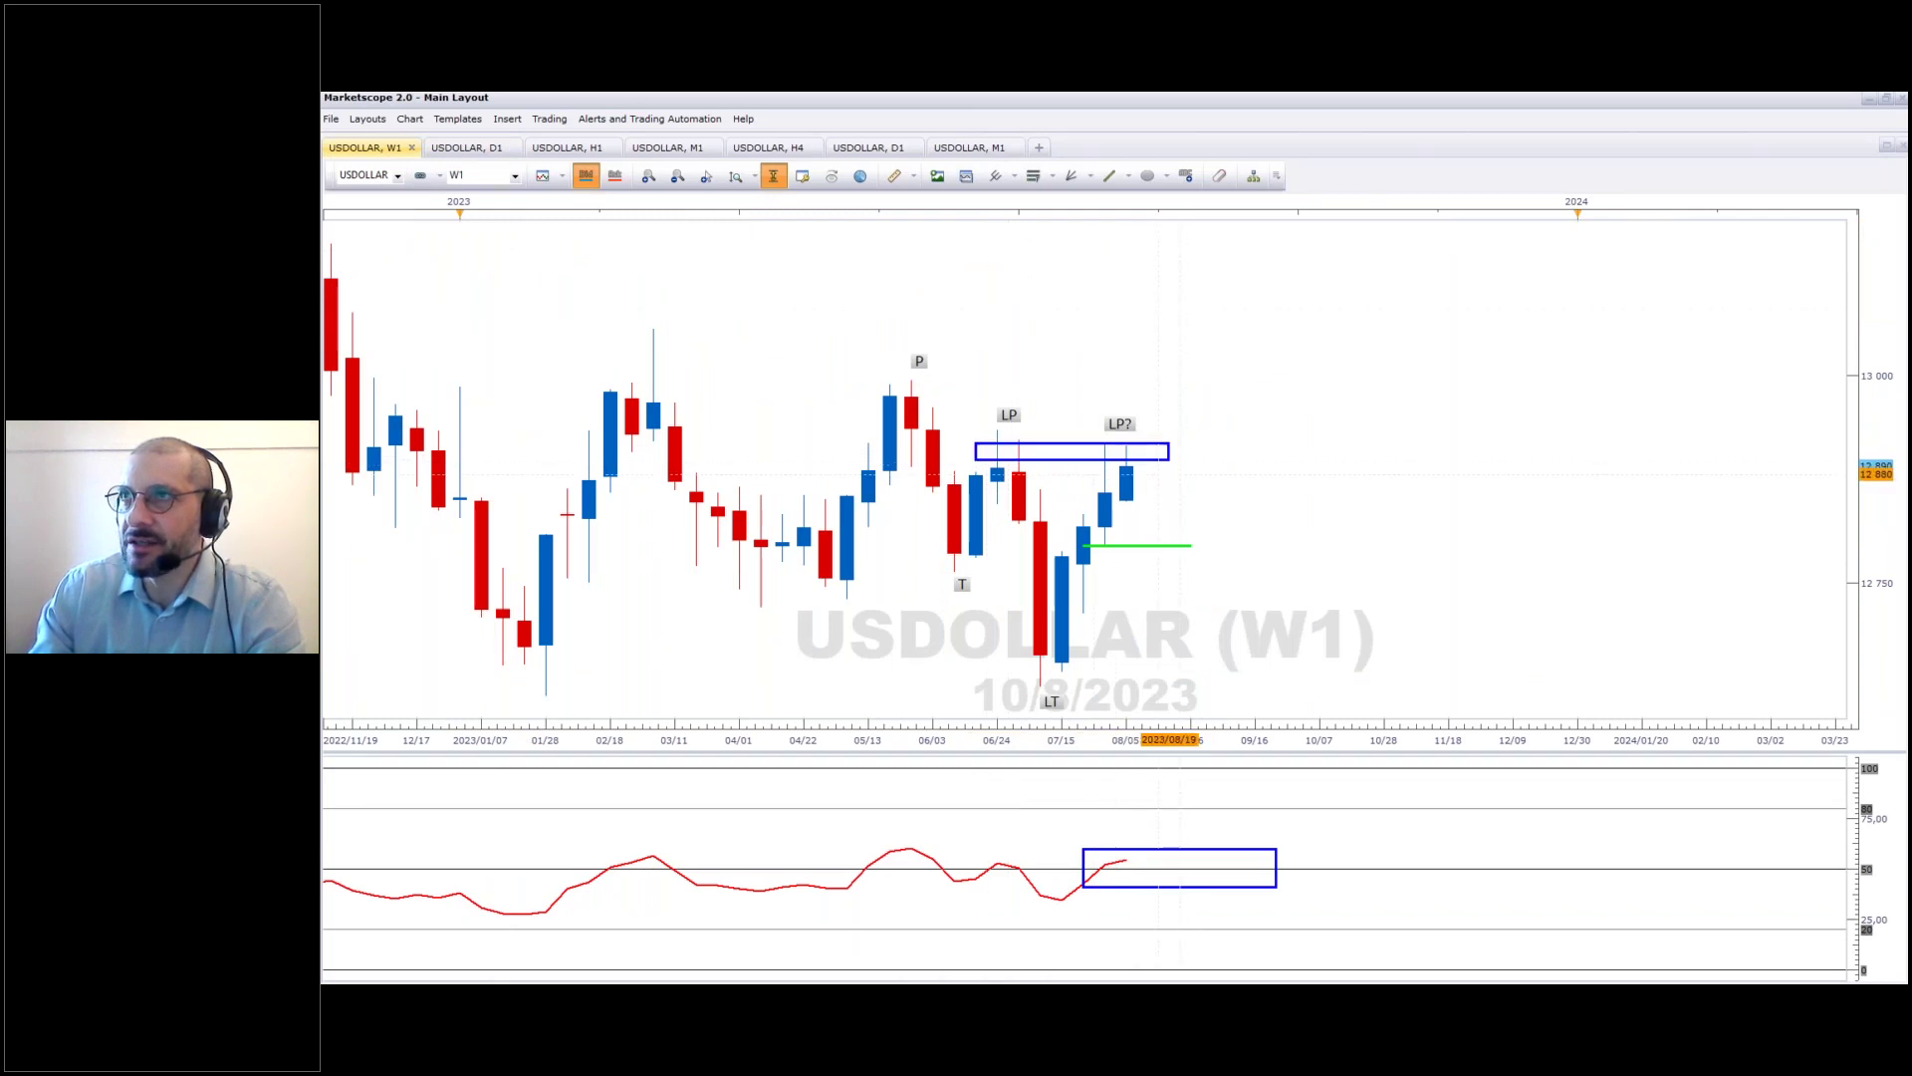
click(469, 149)
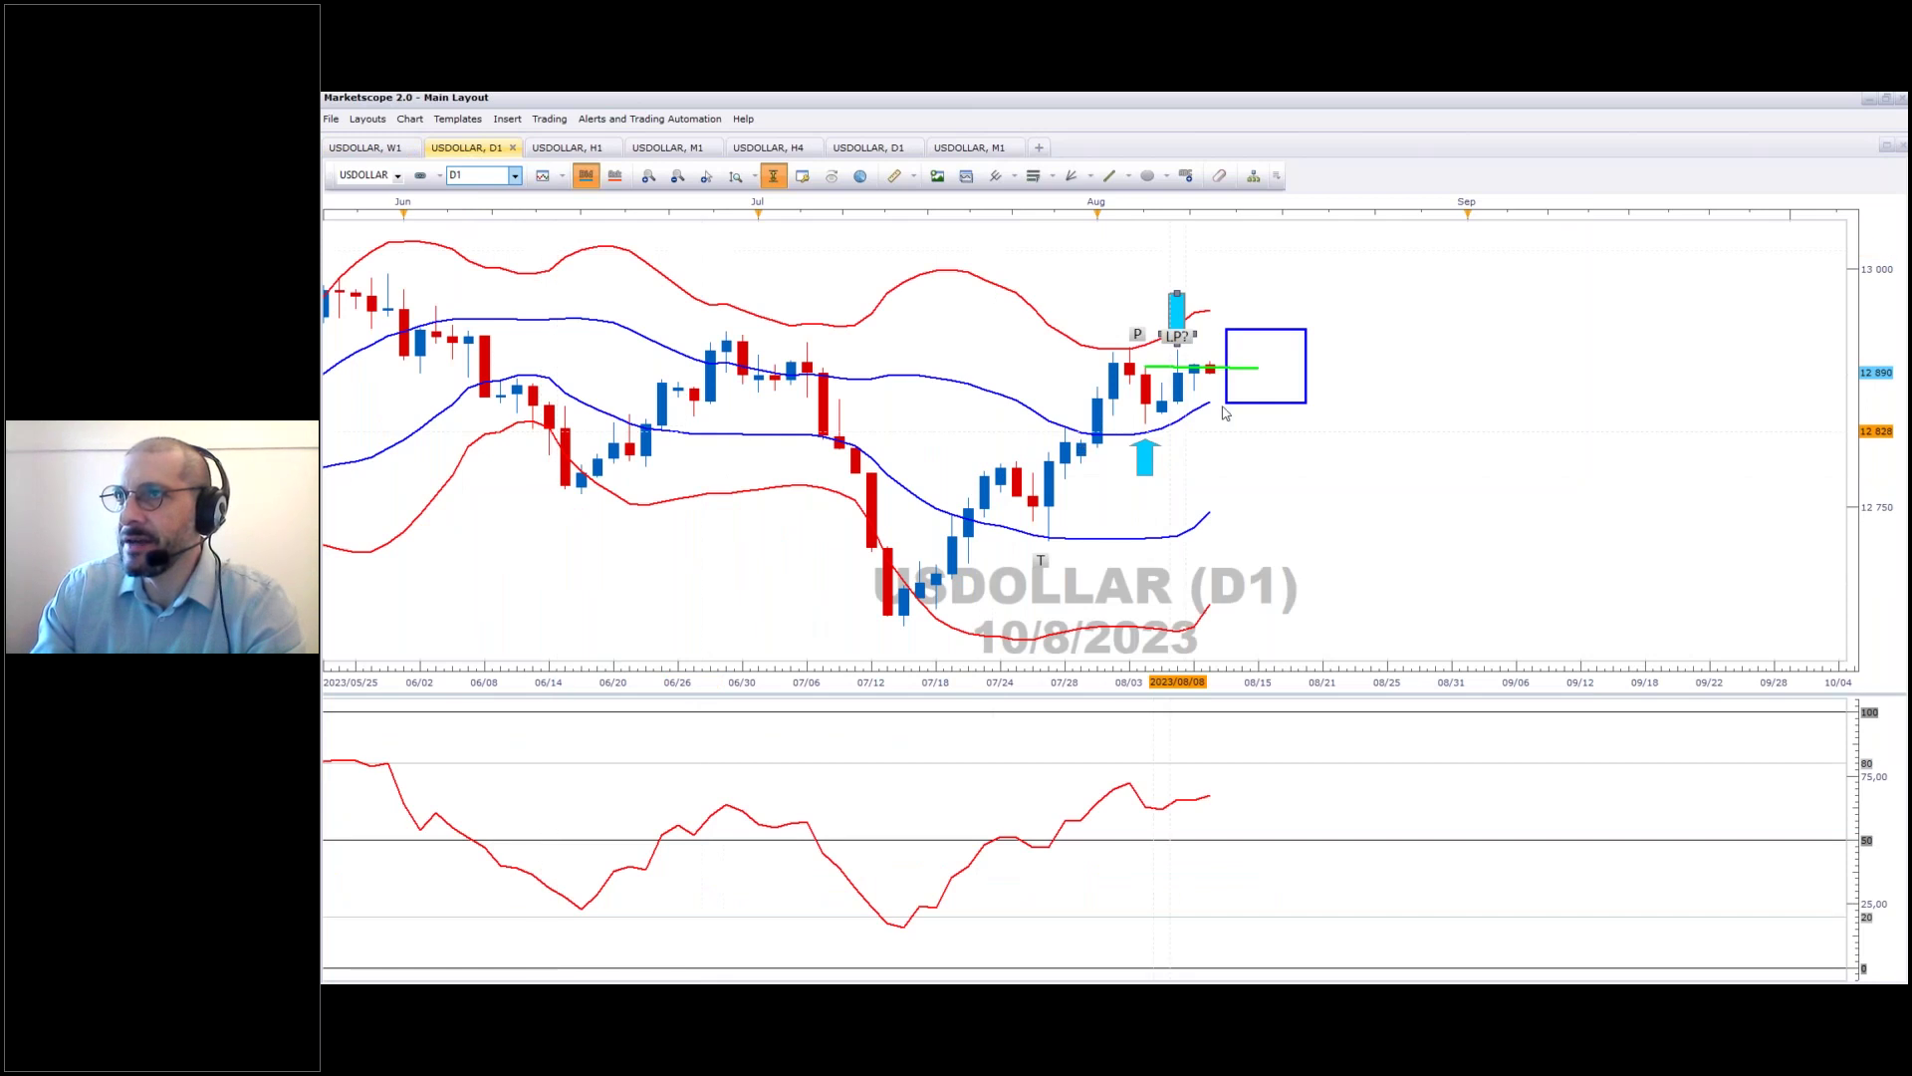
click(1271, 410)
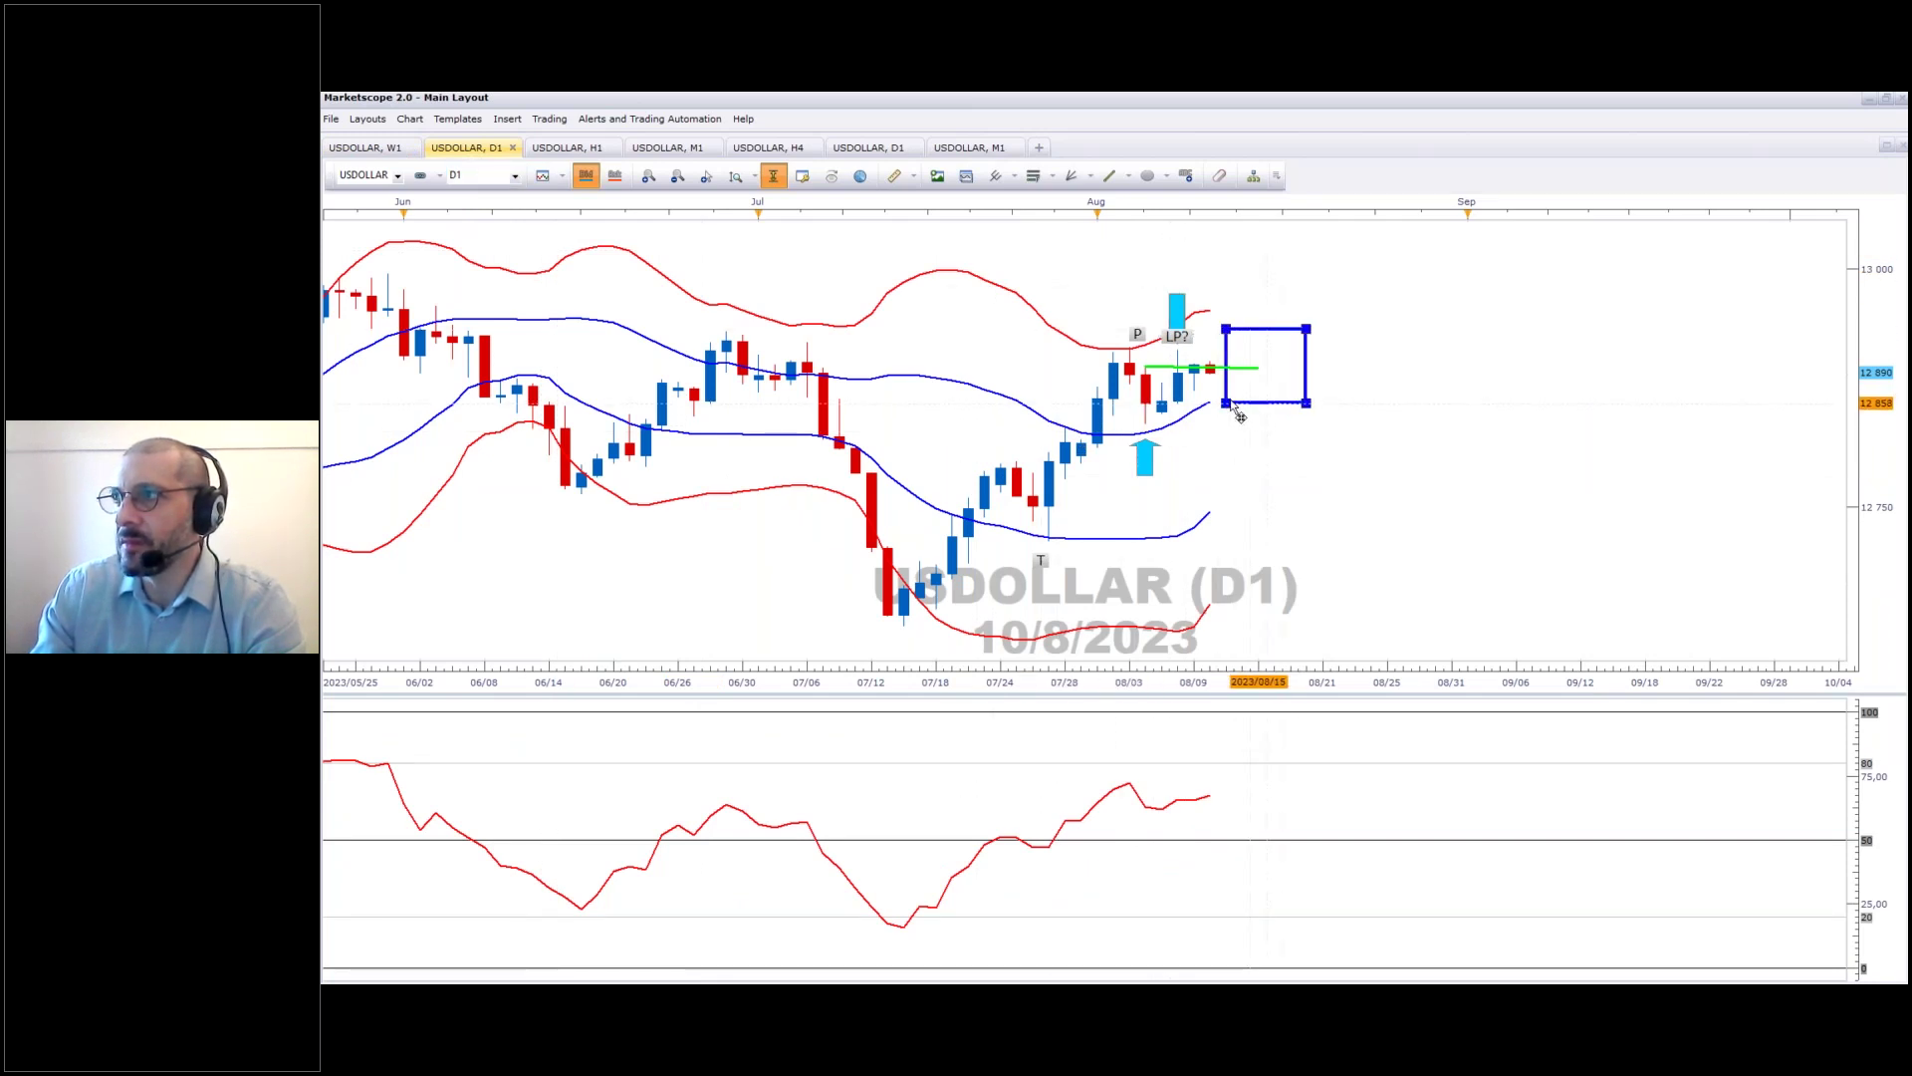
drag(1233, 408, 660, 354)
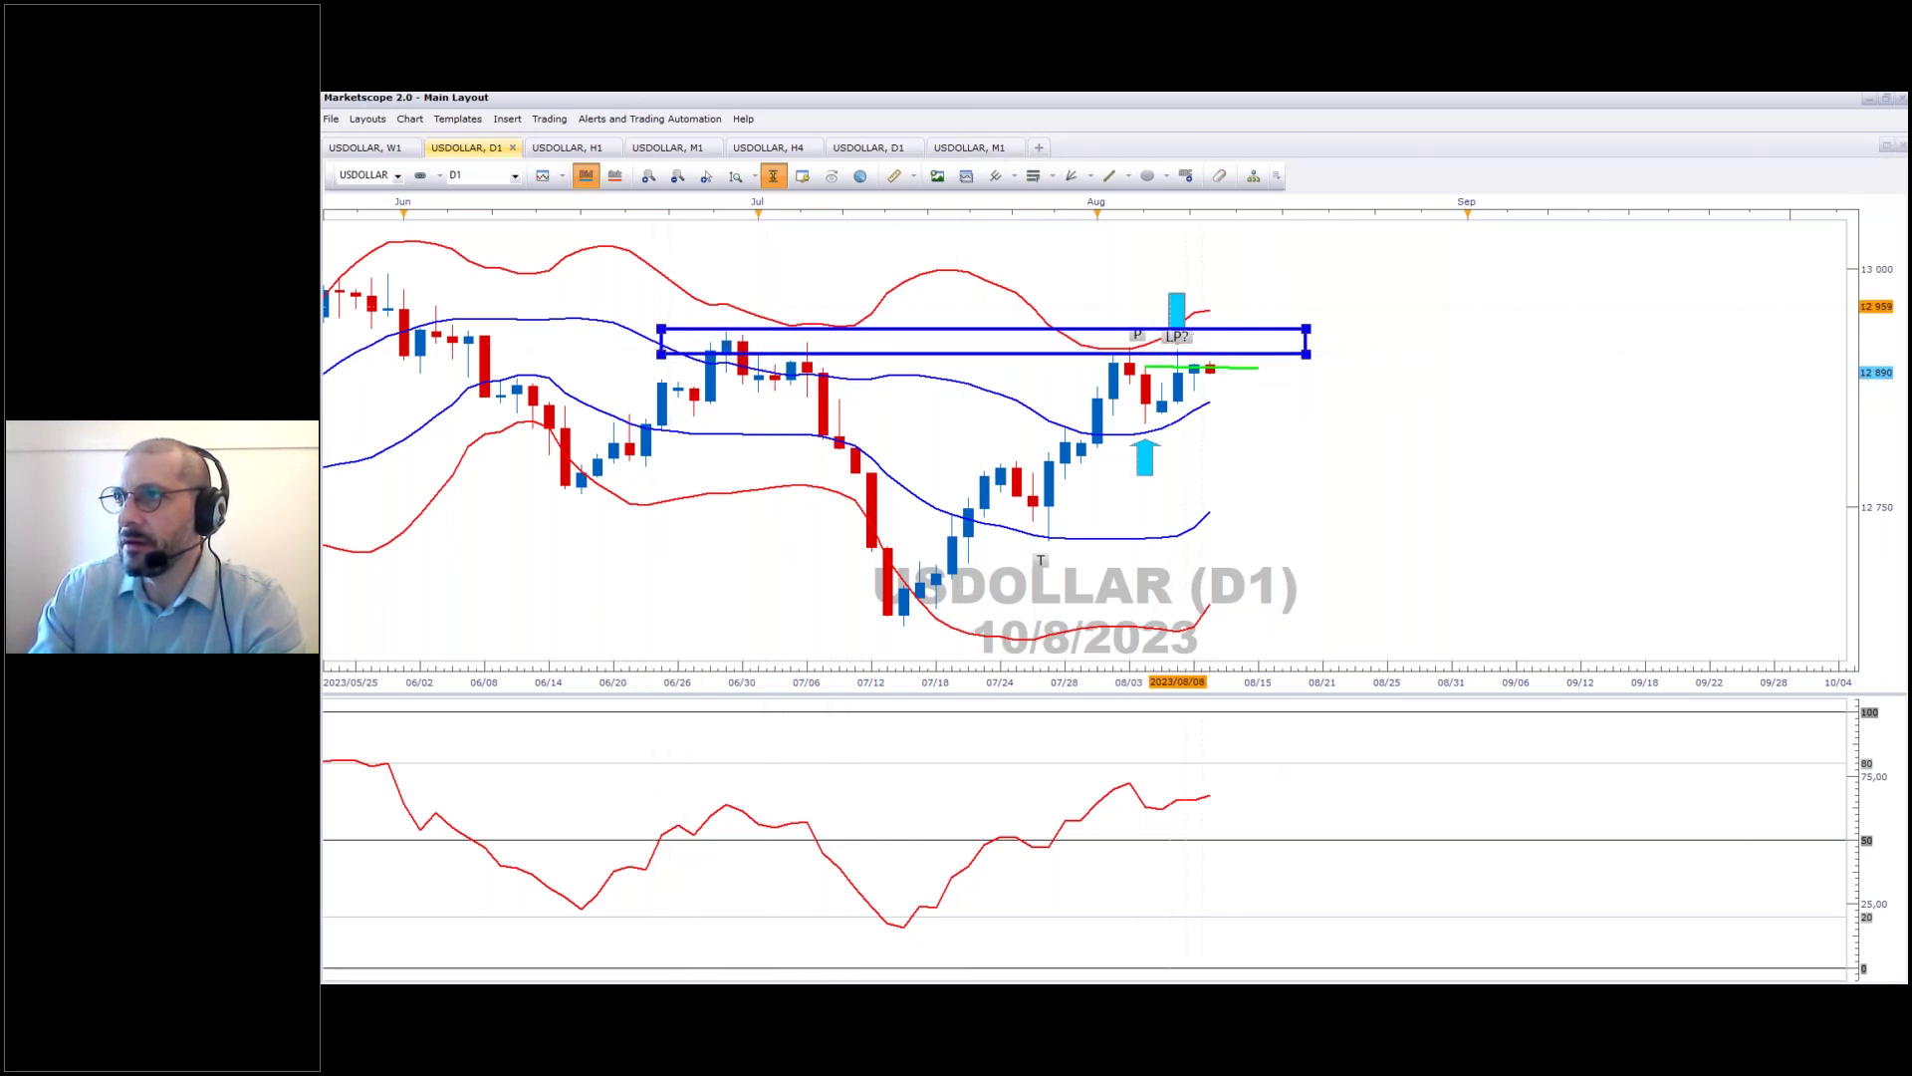
Raise the down arrow to just above the blue band and move the up arrow closer to the early-August low.
mouse_move(1178, 311)
mouse_down()
mouse_move(816, 304)
mouse_move(996, 296)
mouse_move(1179, 320)
mouse_move(1178, 289)
mouse_up()
click(1145, 456)
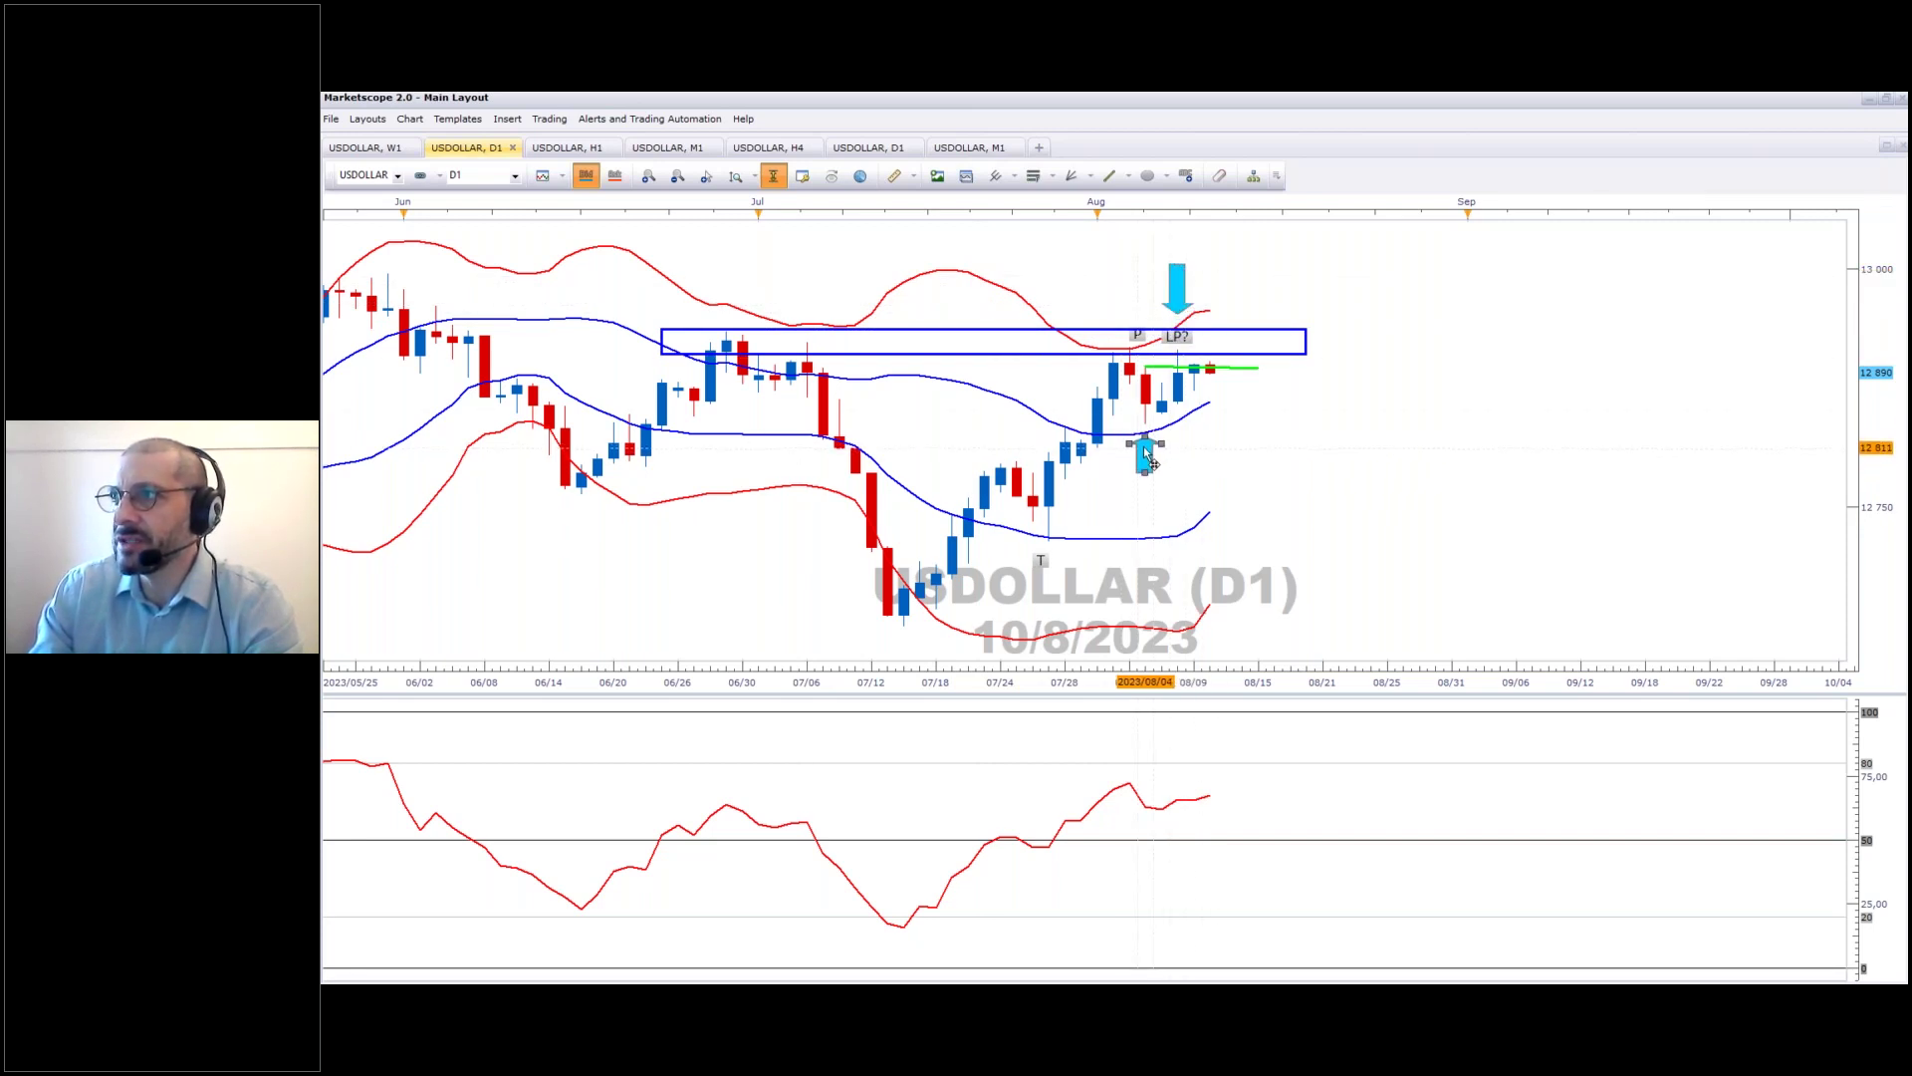
click(1178, 306)
drag(1178, 321, 1177, 297)
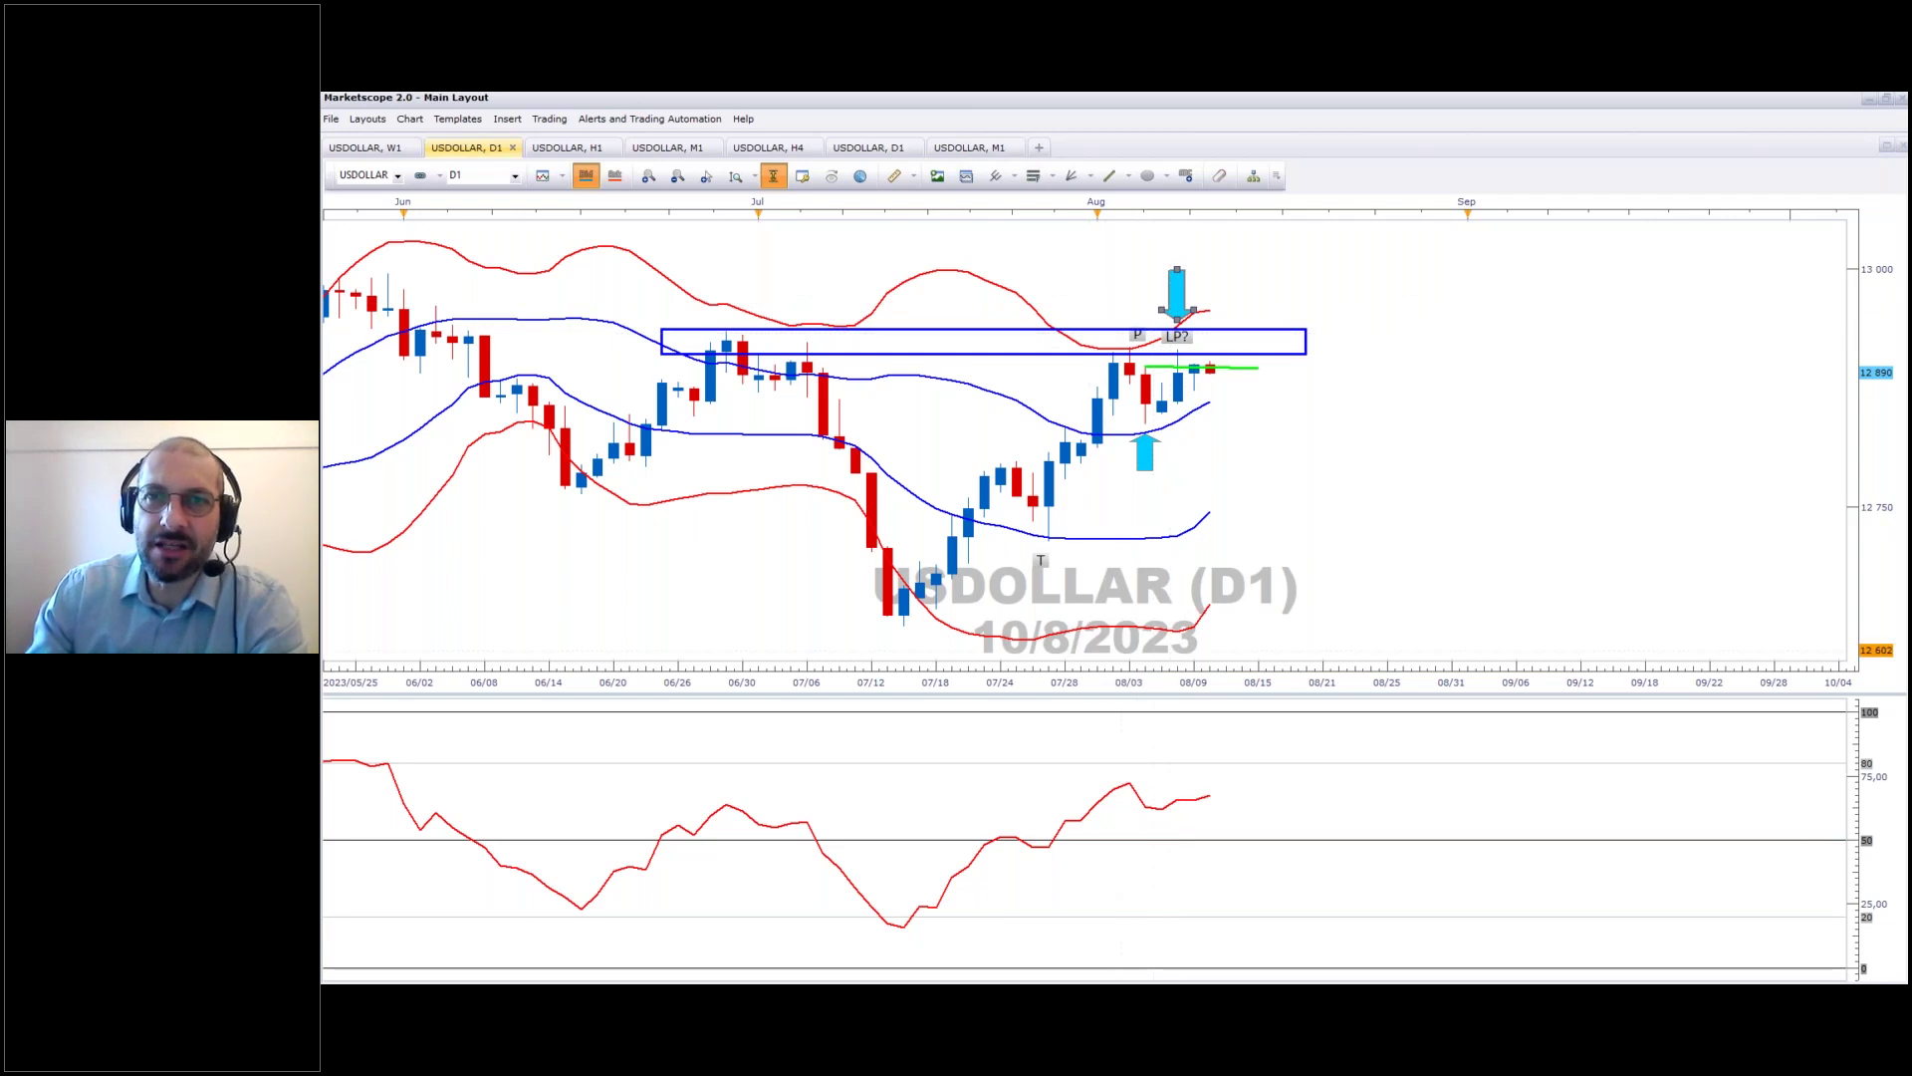
On the USDOLLAR H1 chart, remove Line 163 and the LS, H and RS? labels from the chart elements.
click(567, 148)
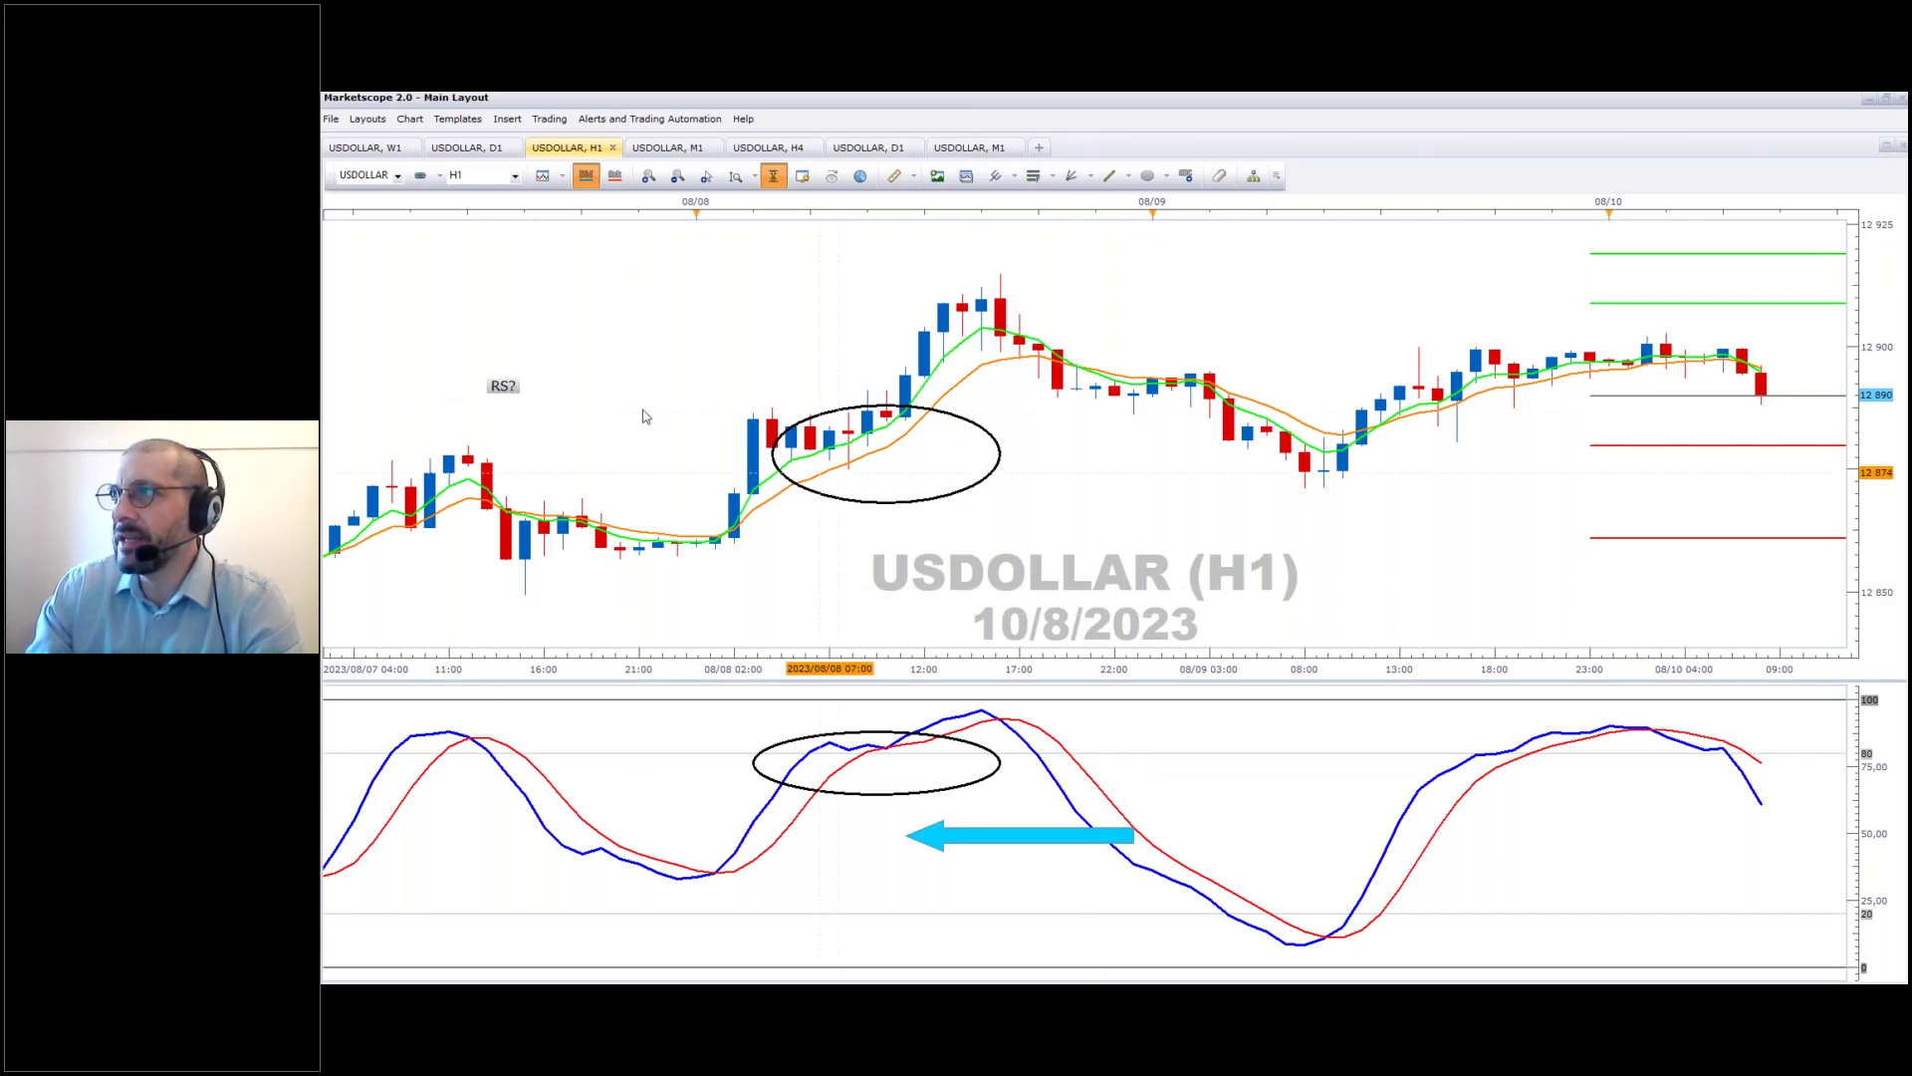
click(1253, 175)
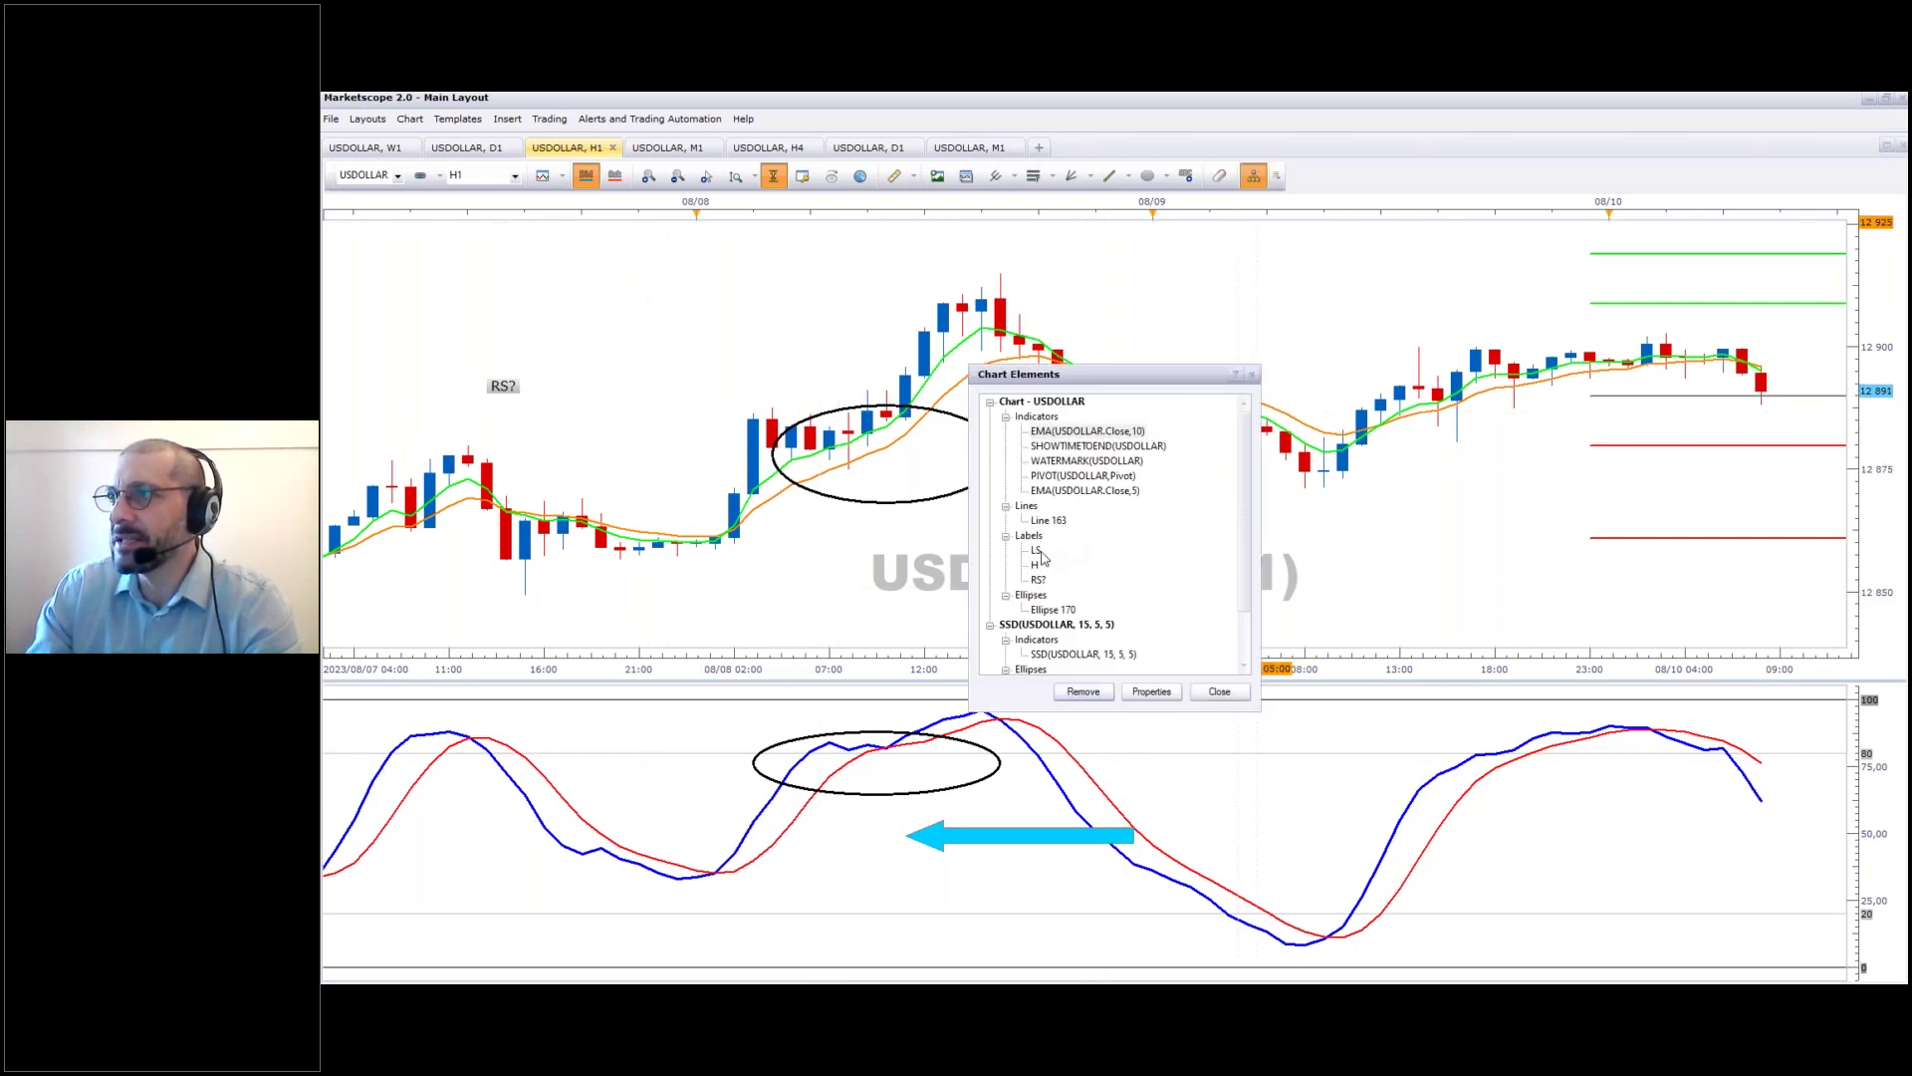
click(1053, 521)
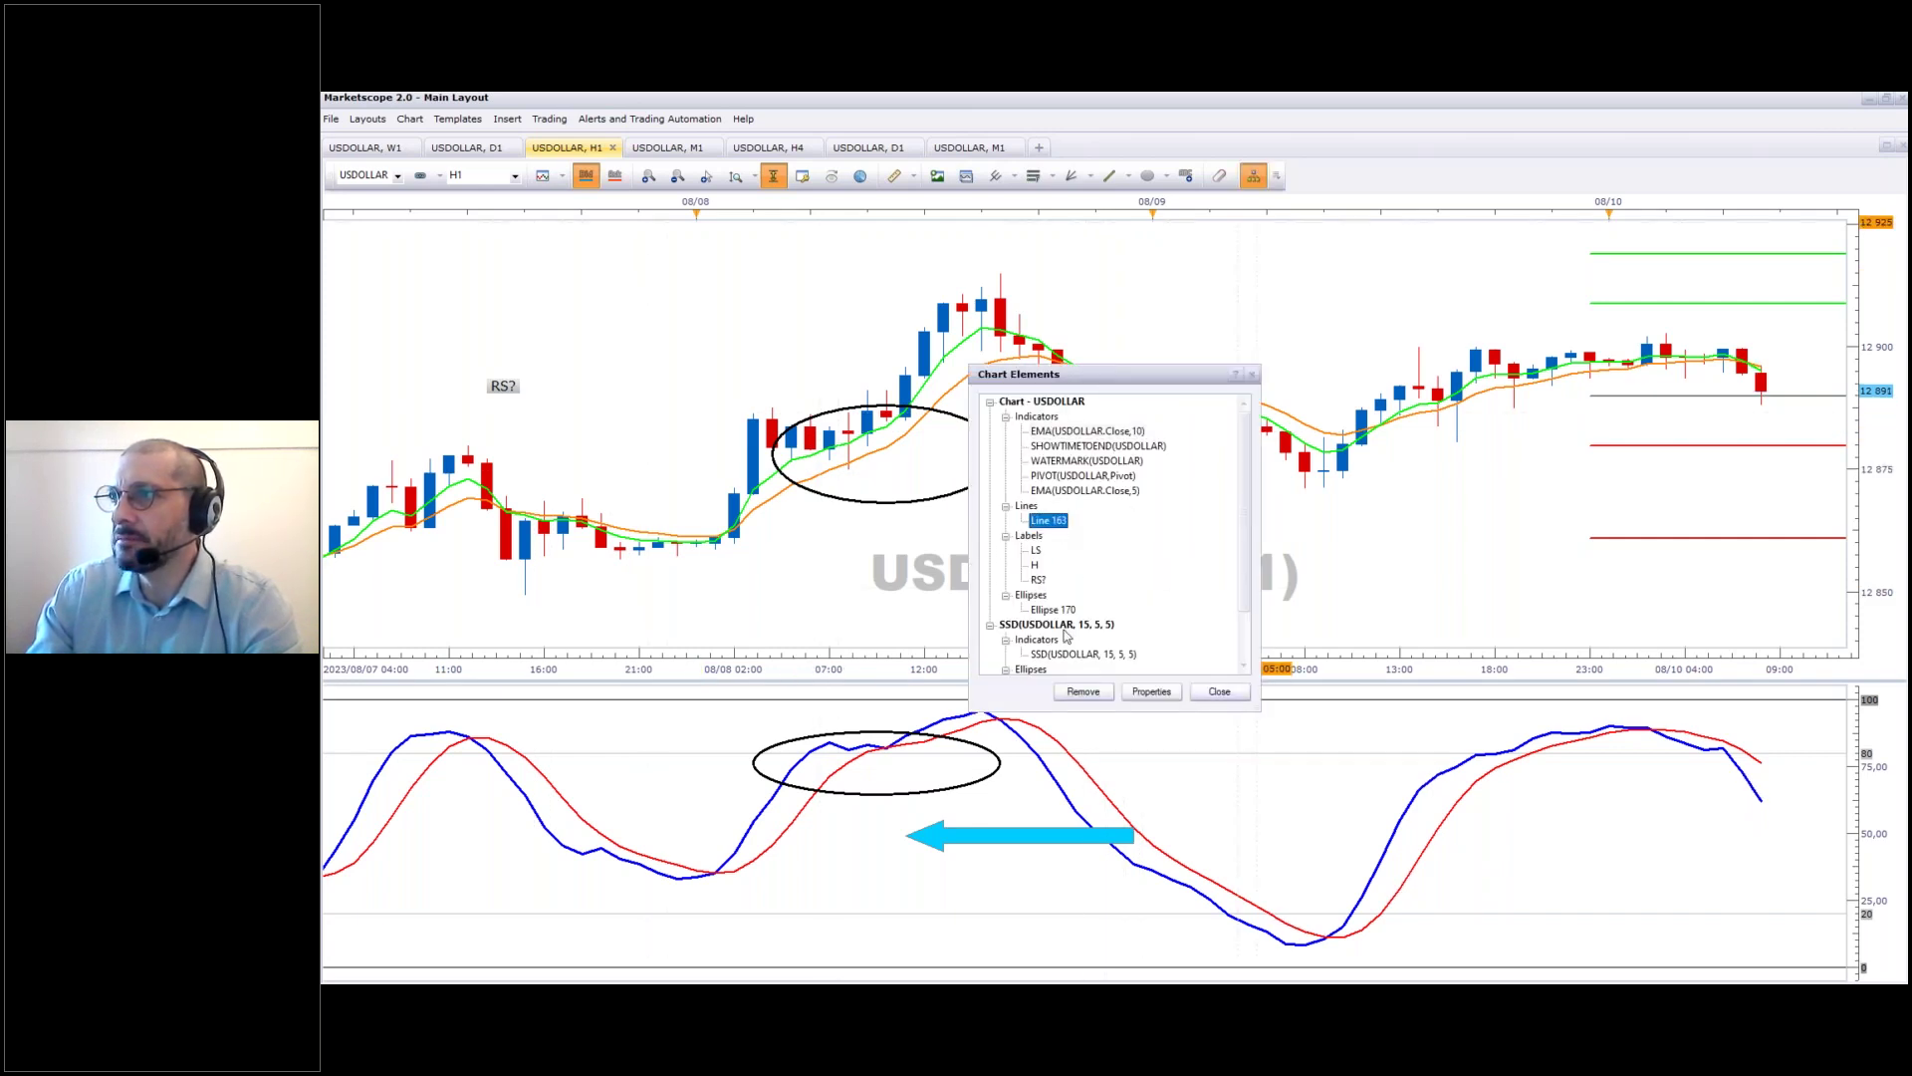
click(1079, 697)
click(1078, 697)
click(1079, 697)
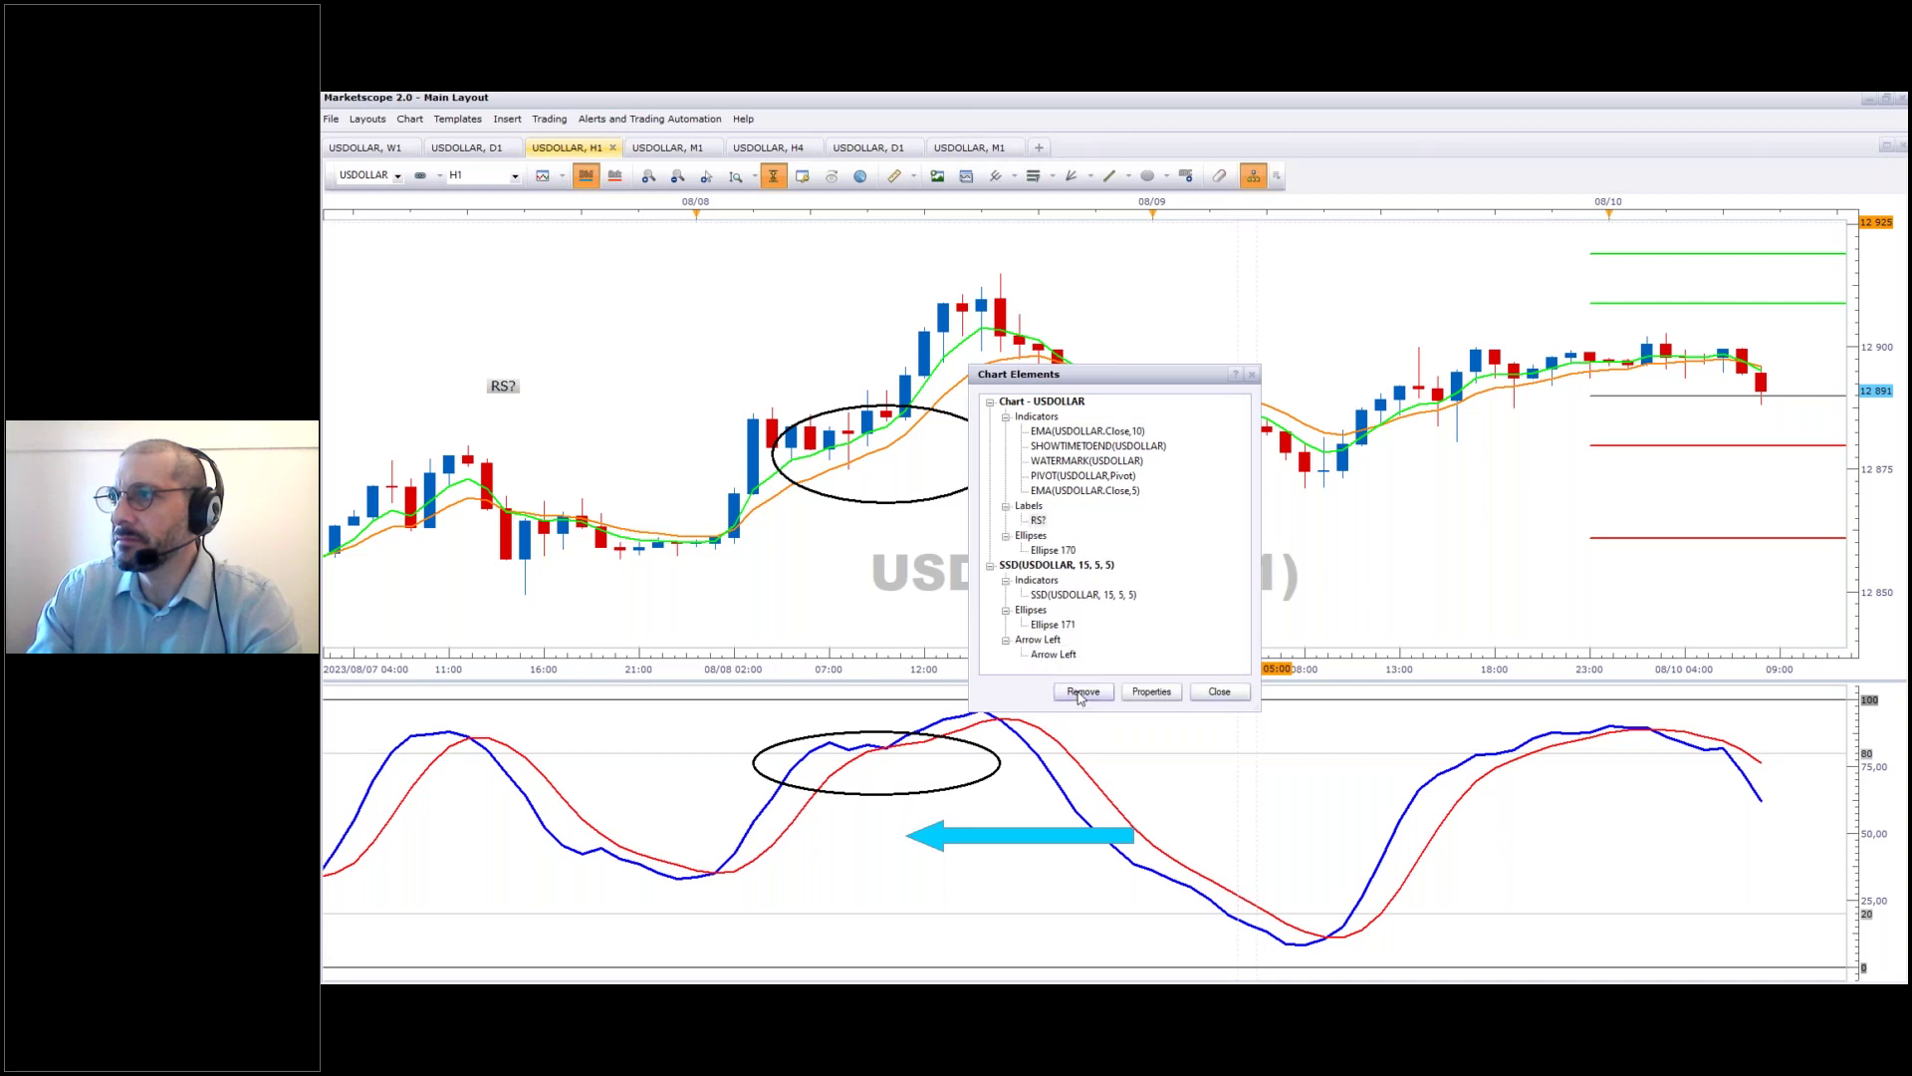
click(1078, 697)
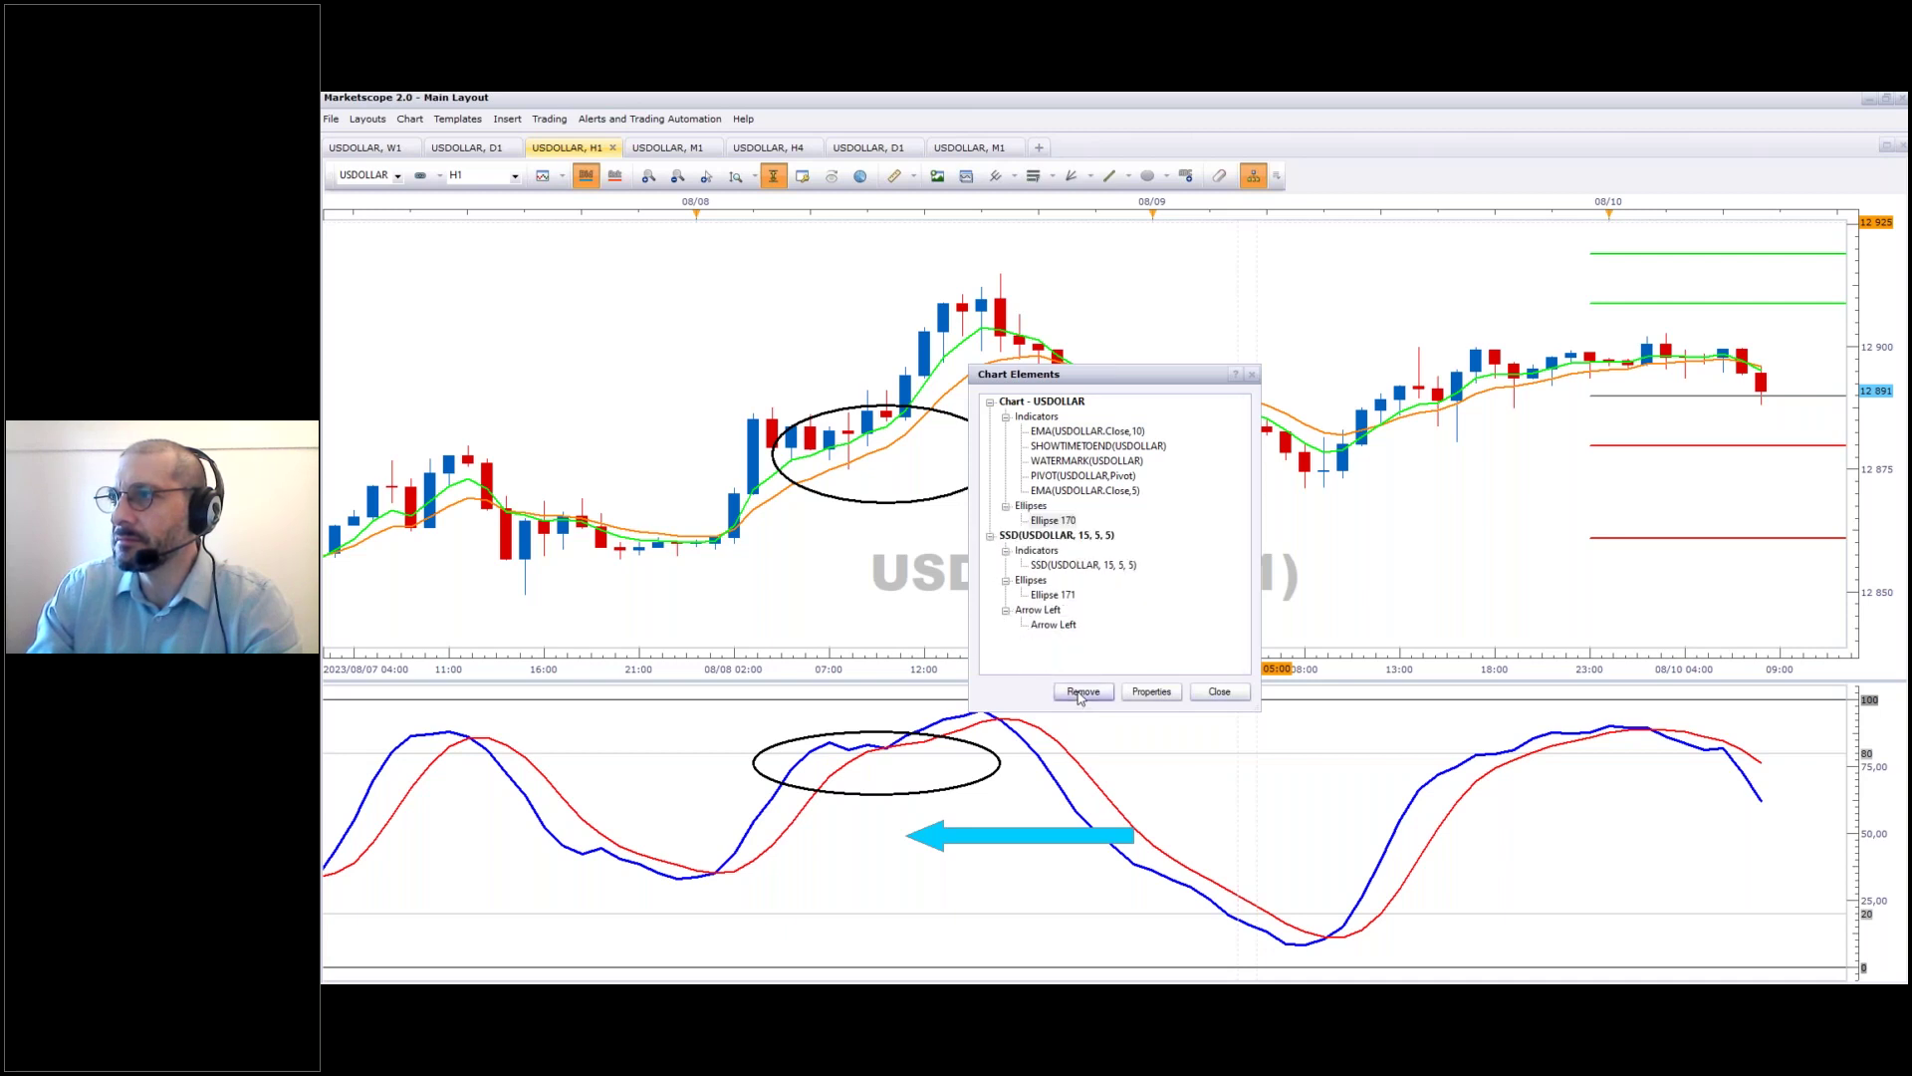
Remove Ellipse 170 from the hourly price chart, and Ellipse 171 and the left arrow from the SSD pane.
click(1081, 695)
click(1051, 566)
click(1083, 691)
click(1084, 692)
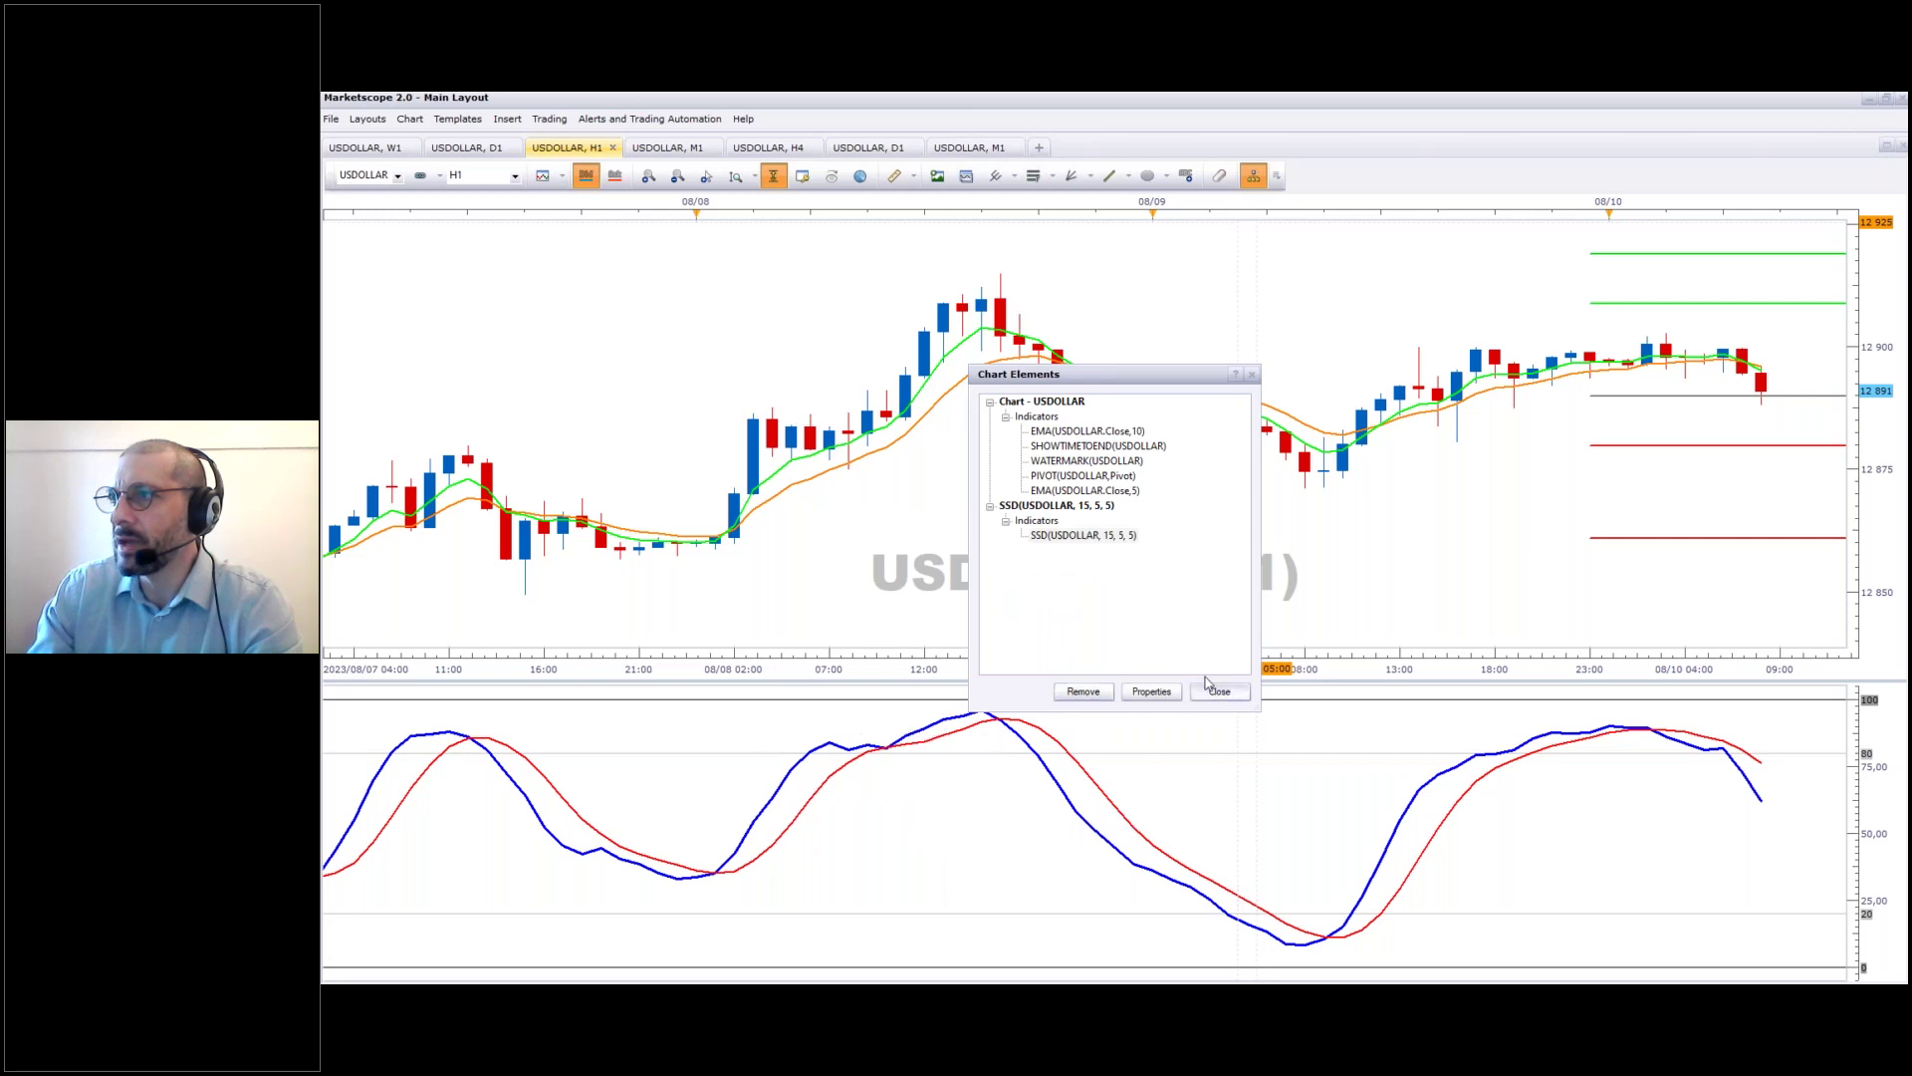
Try a green trend line beneath the 2 August and 4 August lows on the hourly chart.
key(Escape)
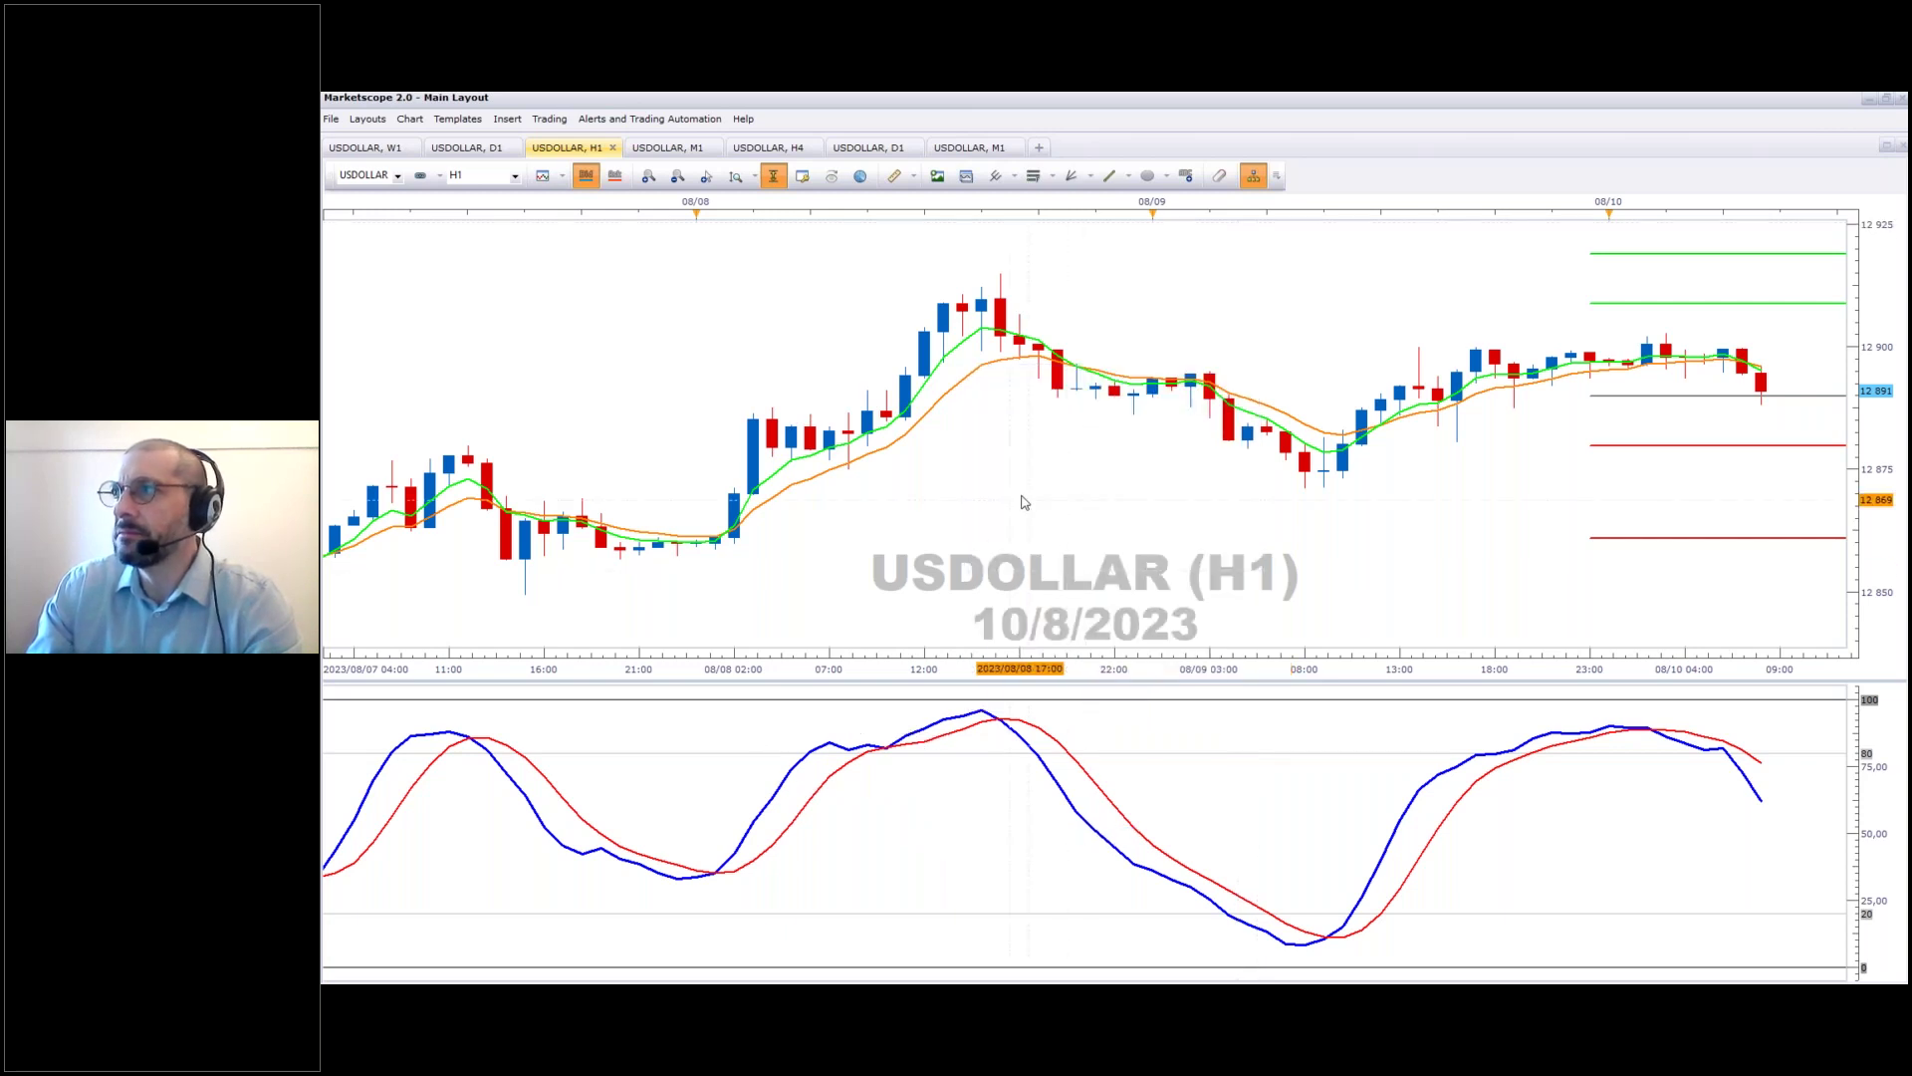
scroll(1023, 502, down, 1)
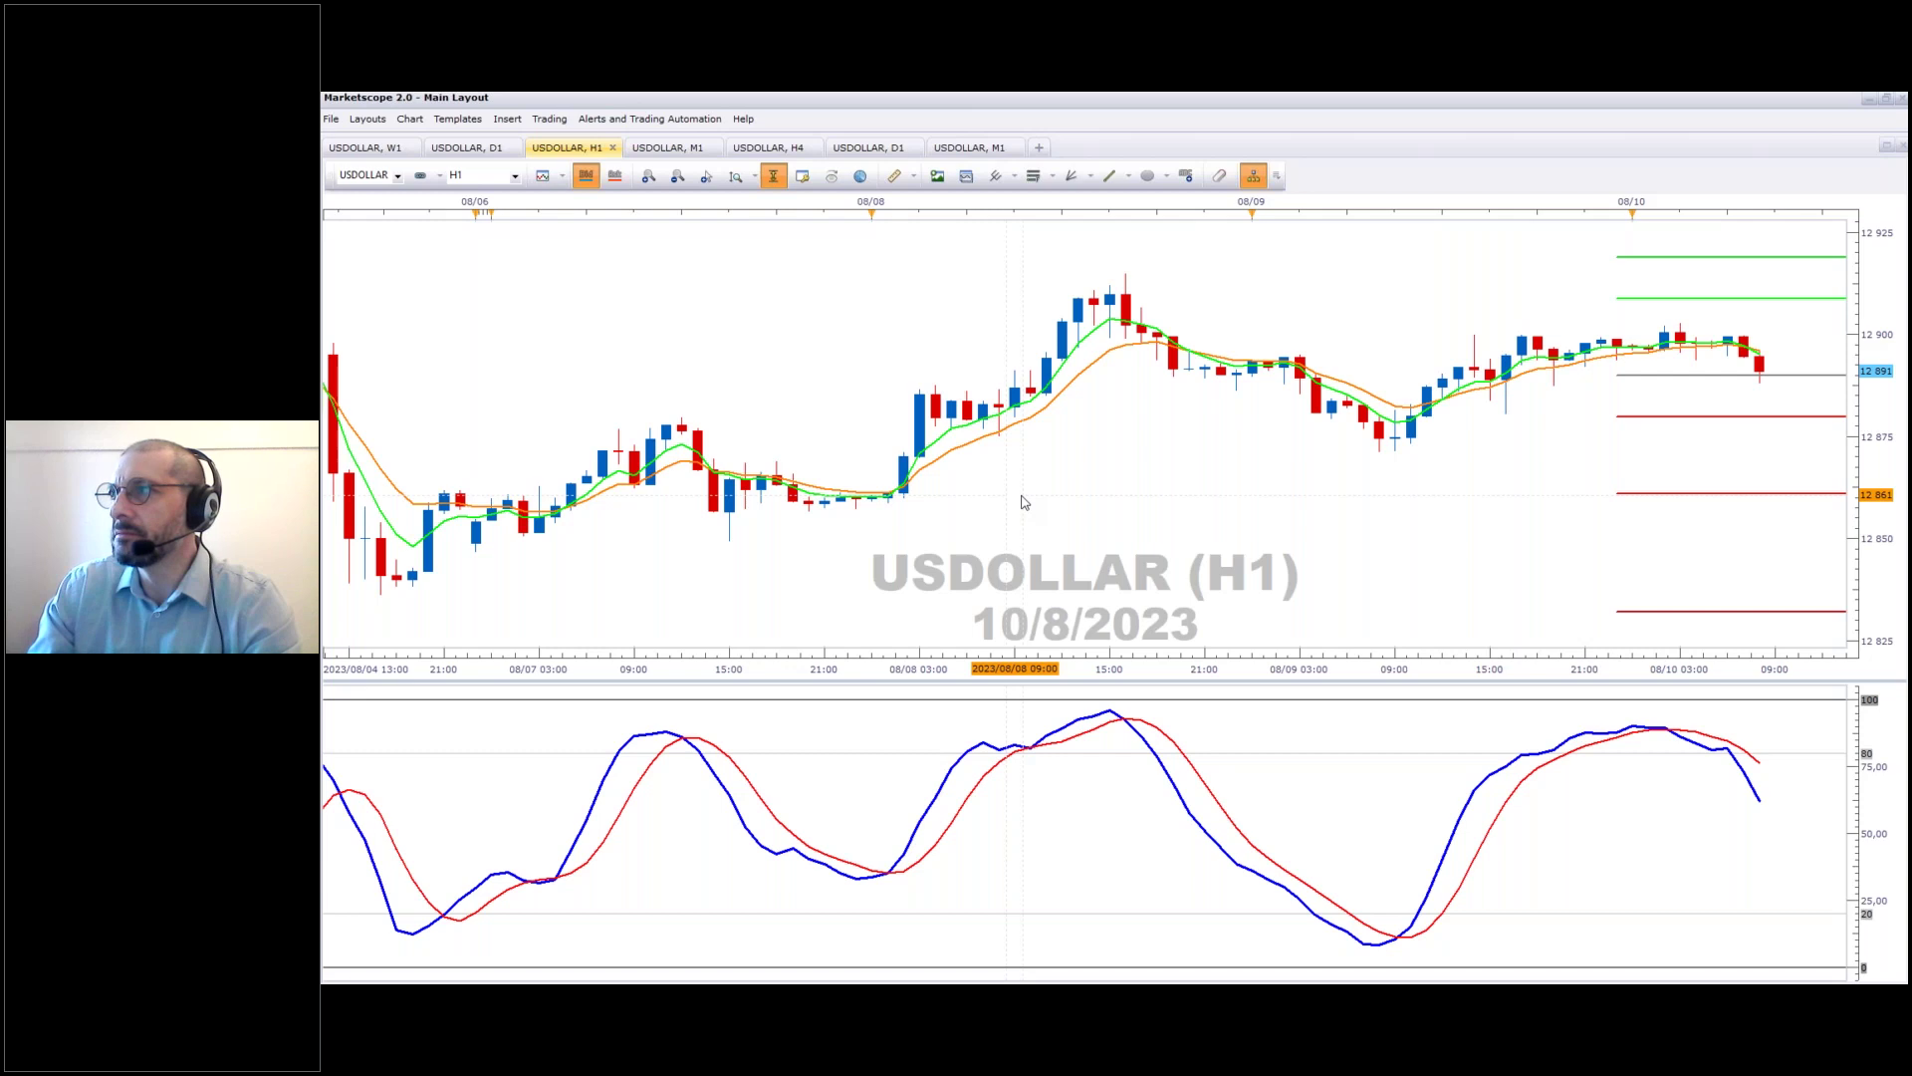
scroll(1026, 498, down, 3)
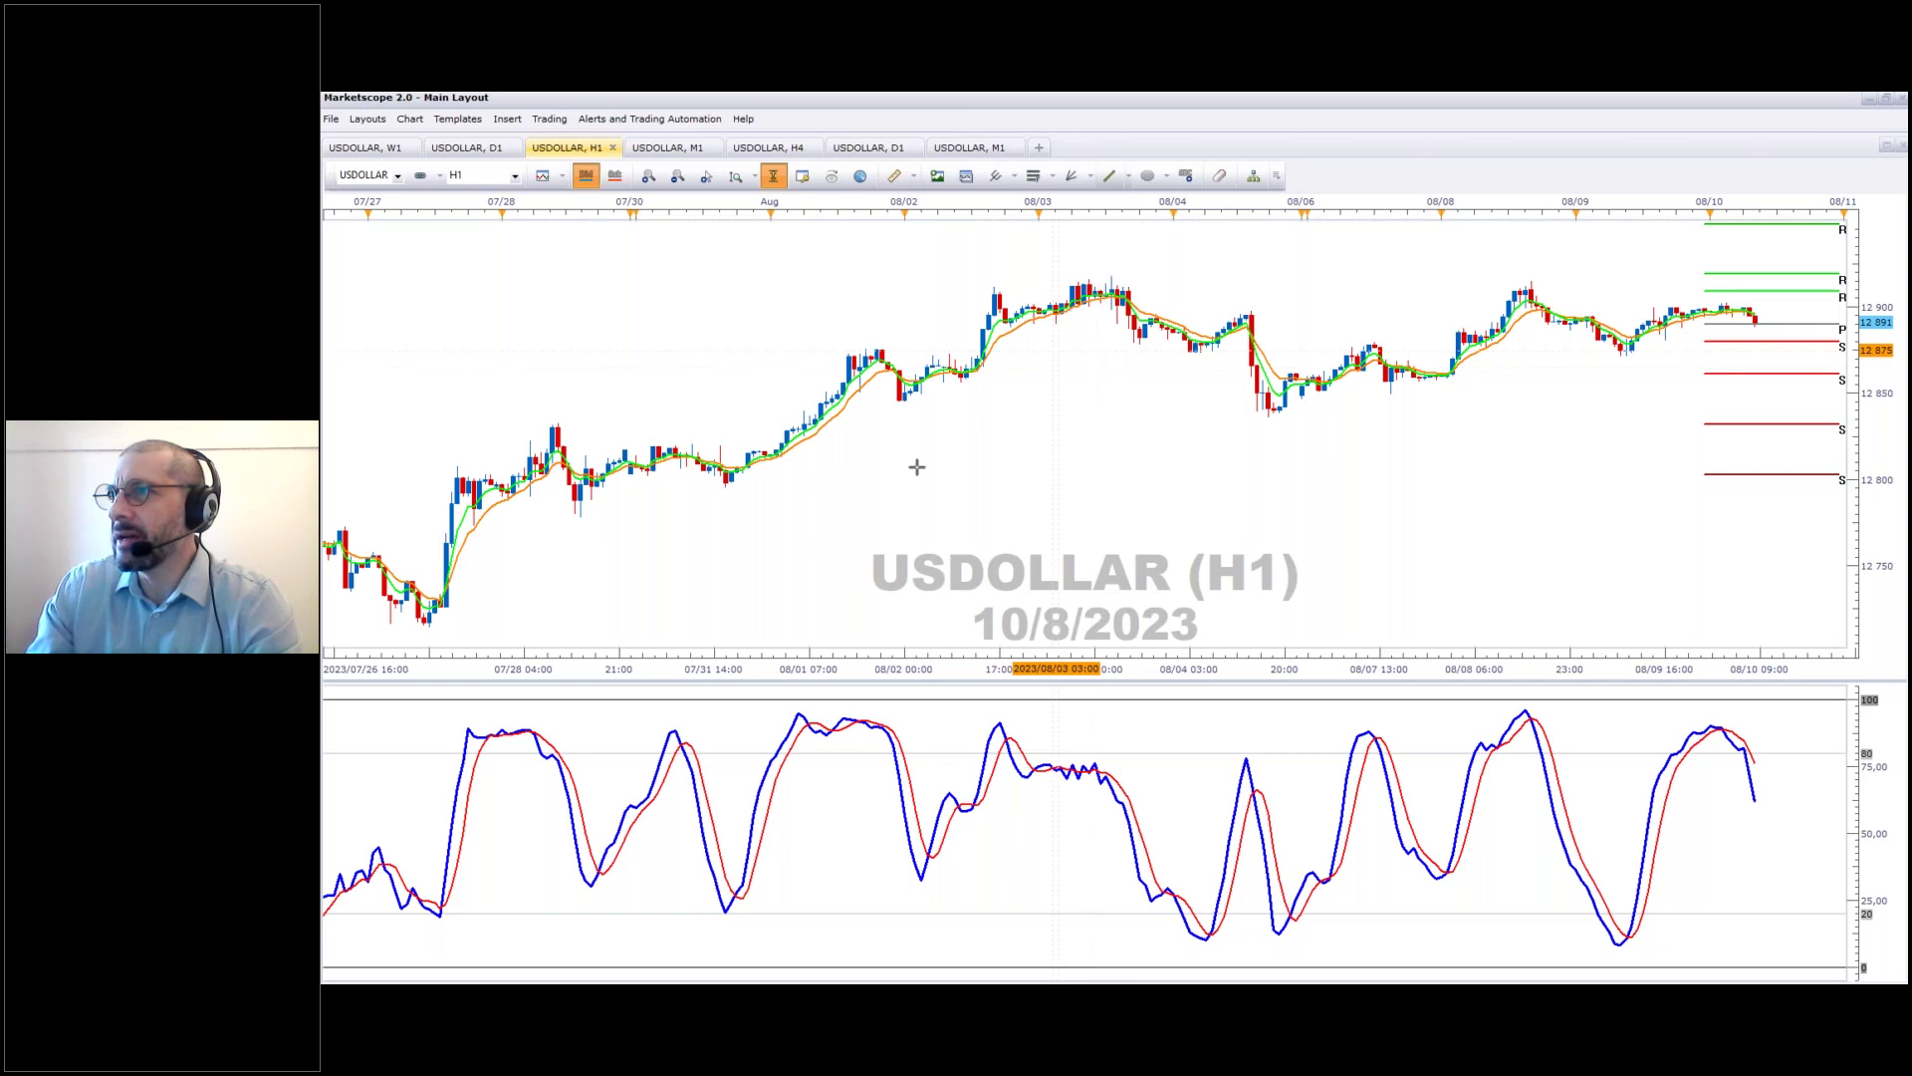
key(t)
drag(903, 402, 1395, 414)
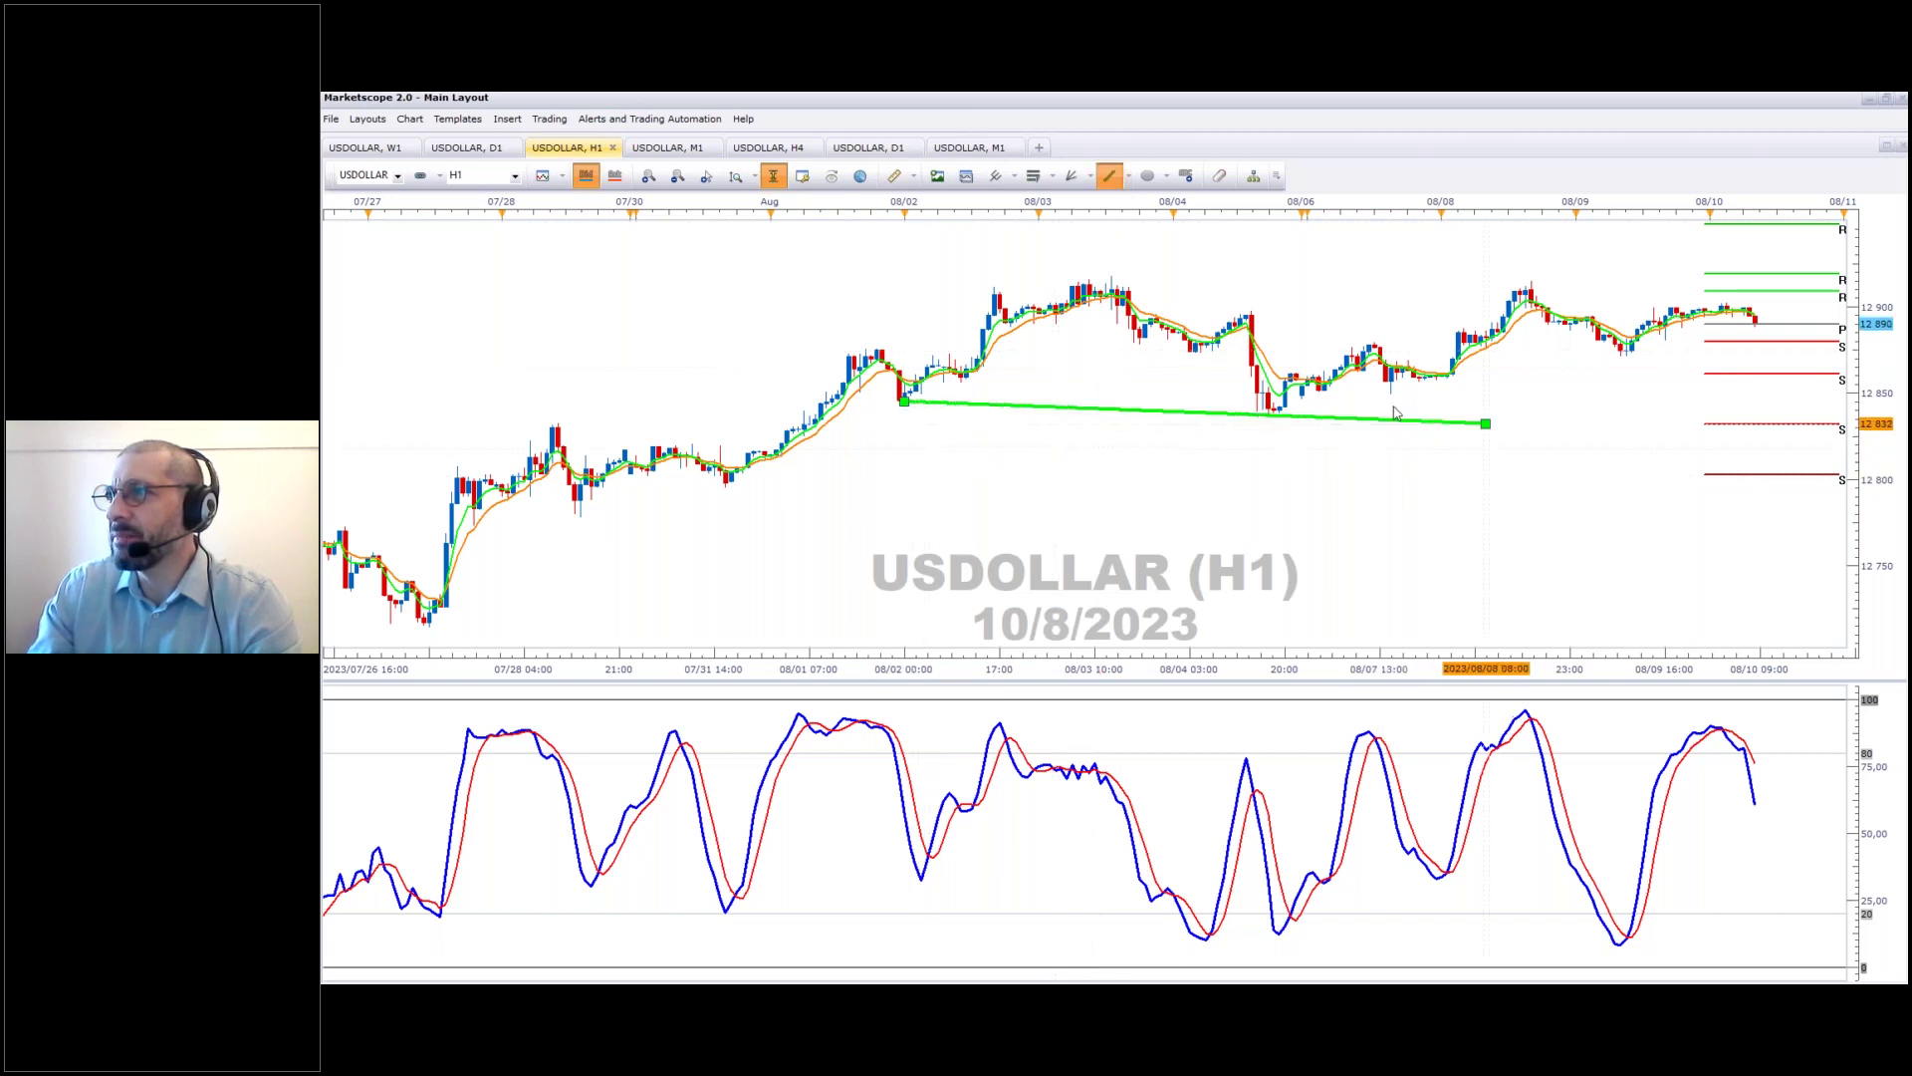
double_click(886, 401)
click(1243, 618)
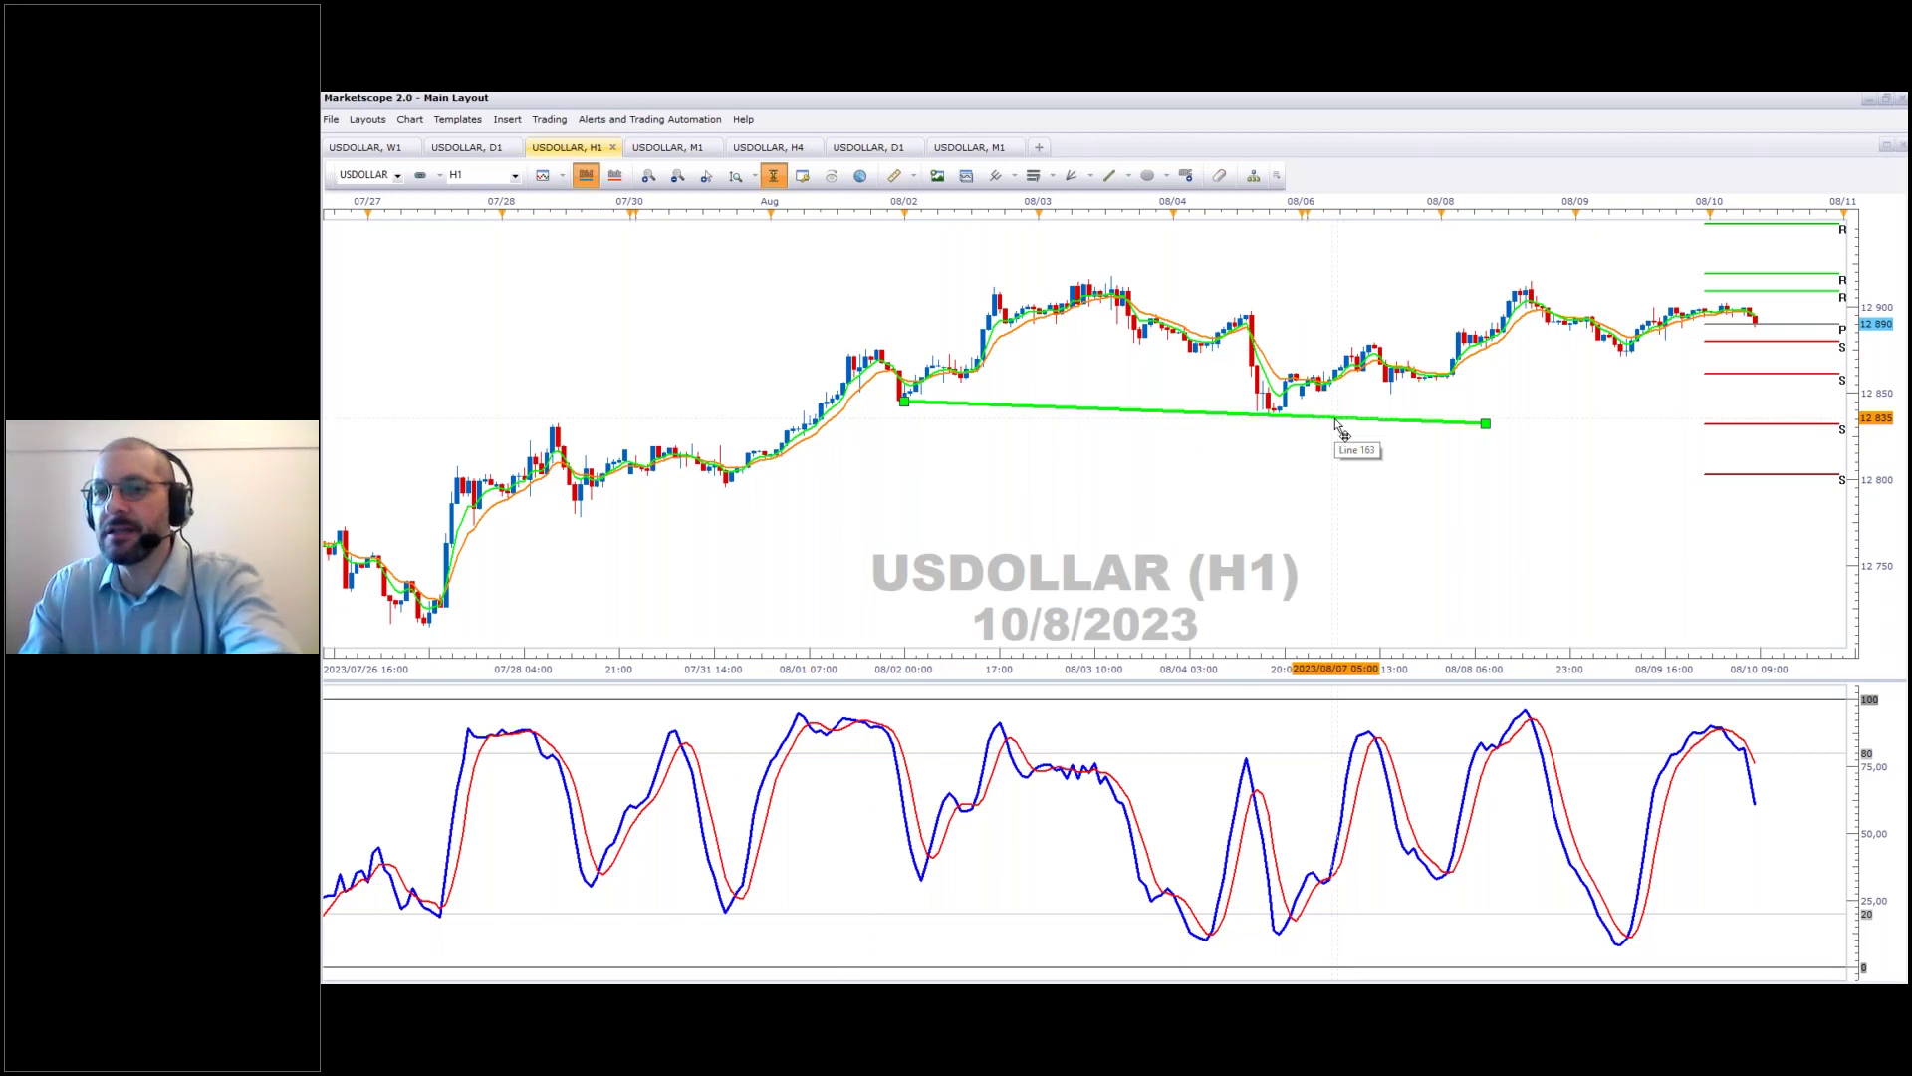
key(Delete)
mouse_move(1370, 457)
mouse_down()
mouse_move(1225, 495)
mouse_move(1012, 470)
mouse_move(677, 472)
mouse_up()
click(1147, 175)
drag(949, 264, 1123, 362)
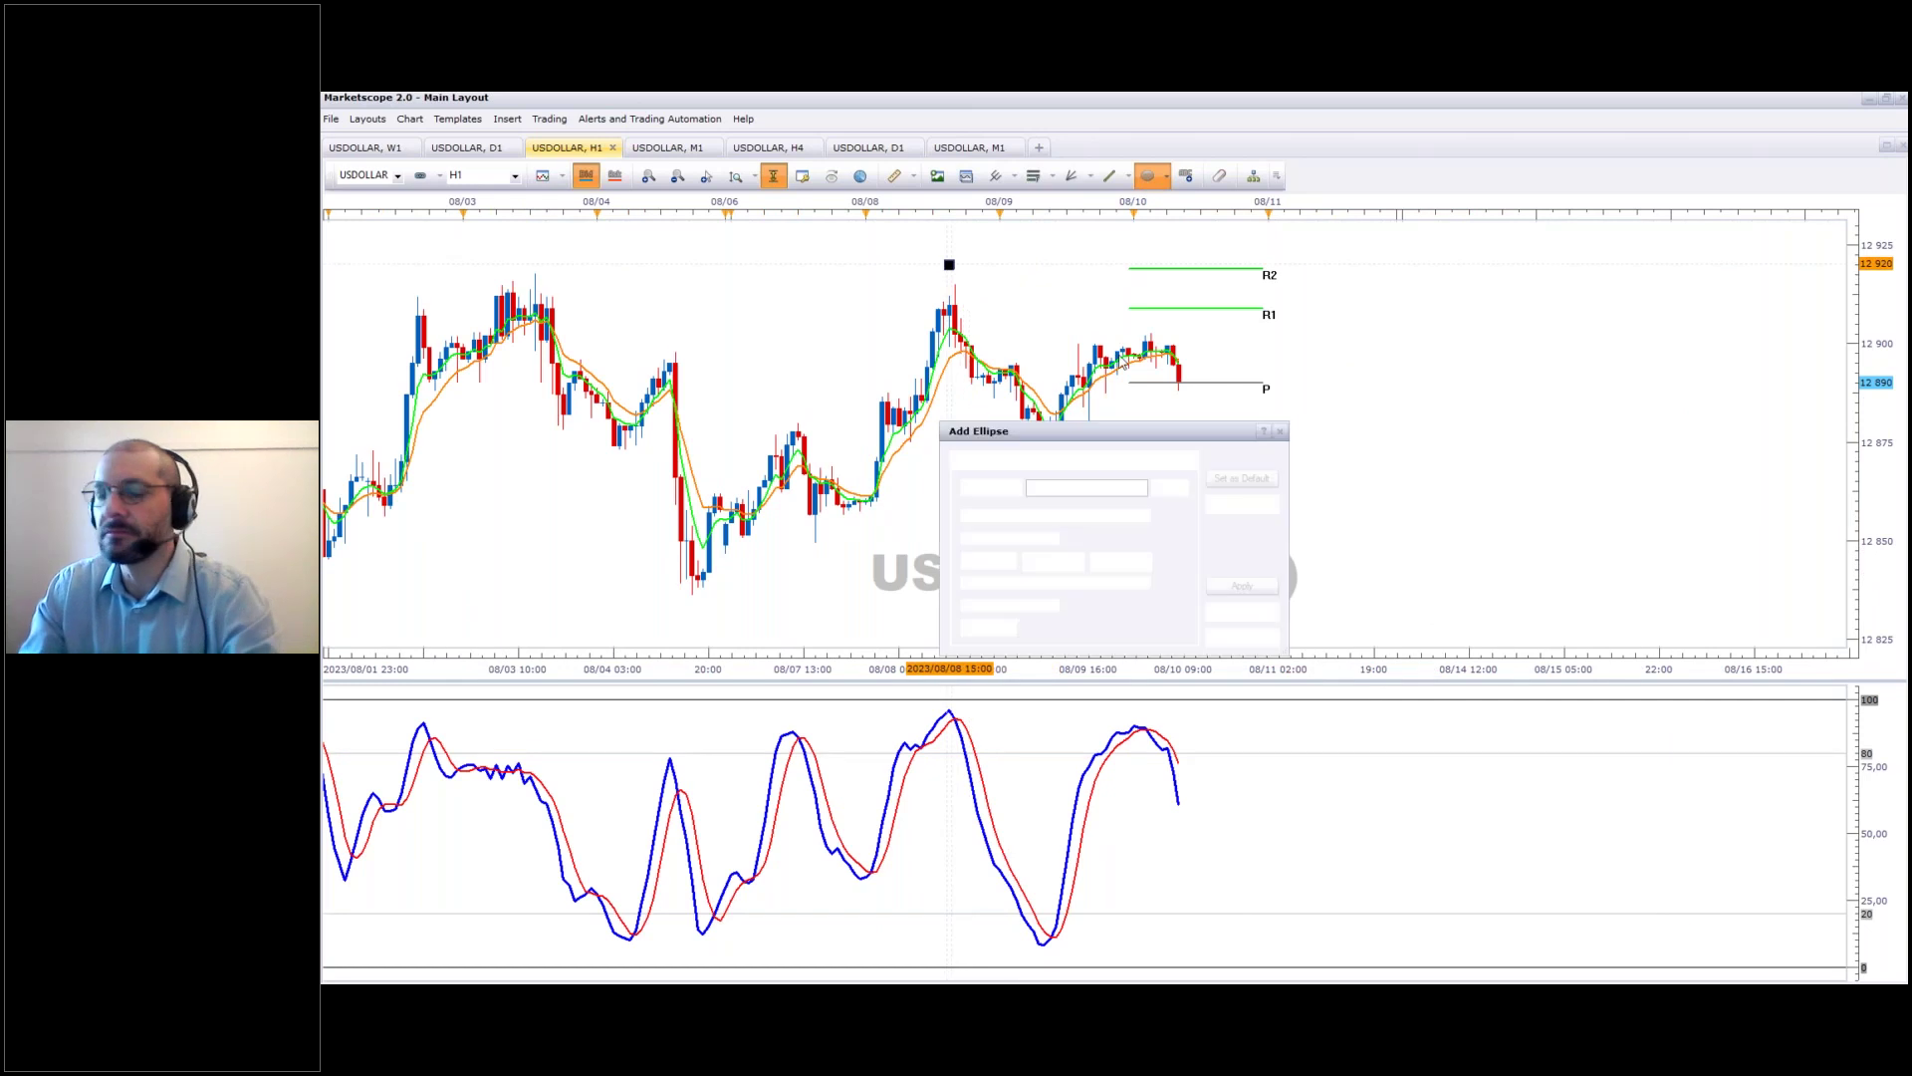
click(1241, 637)
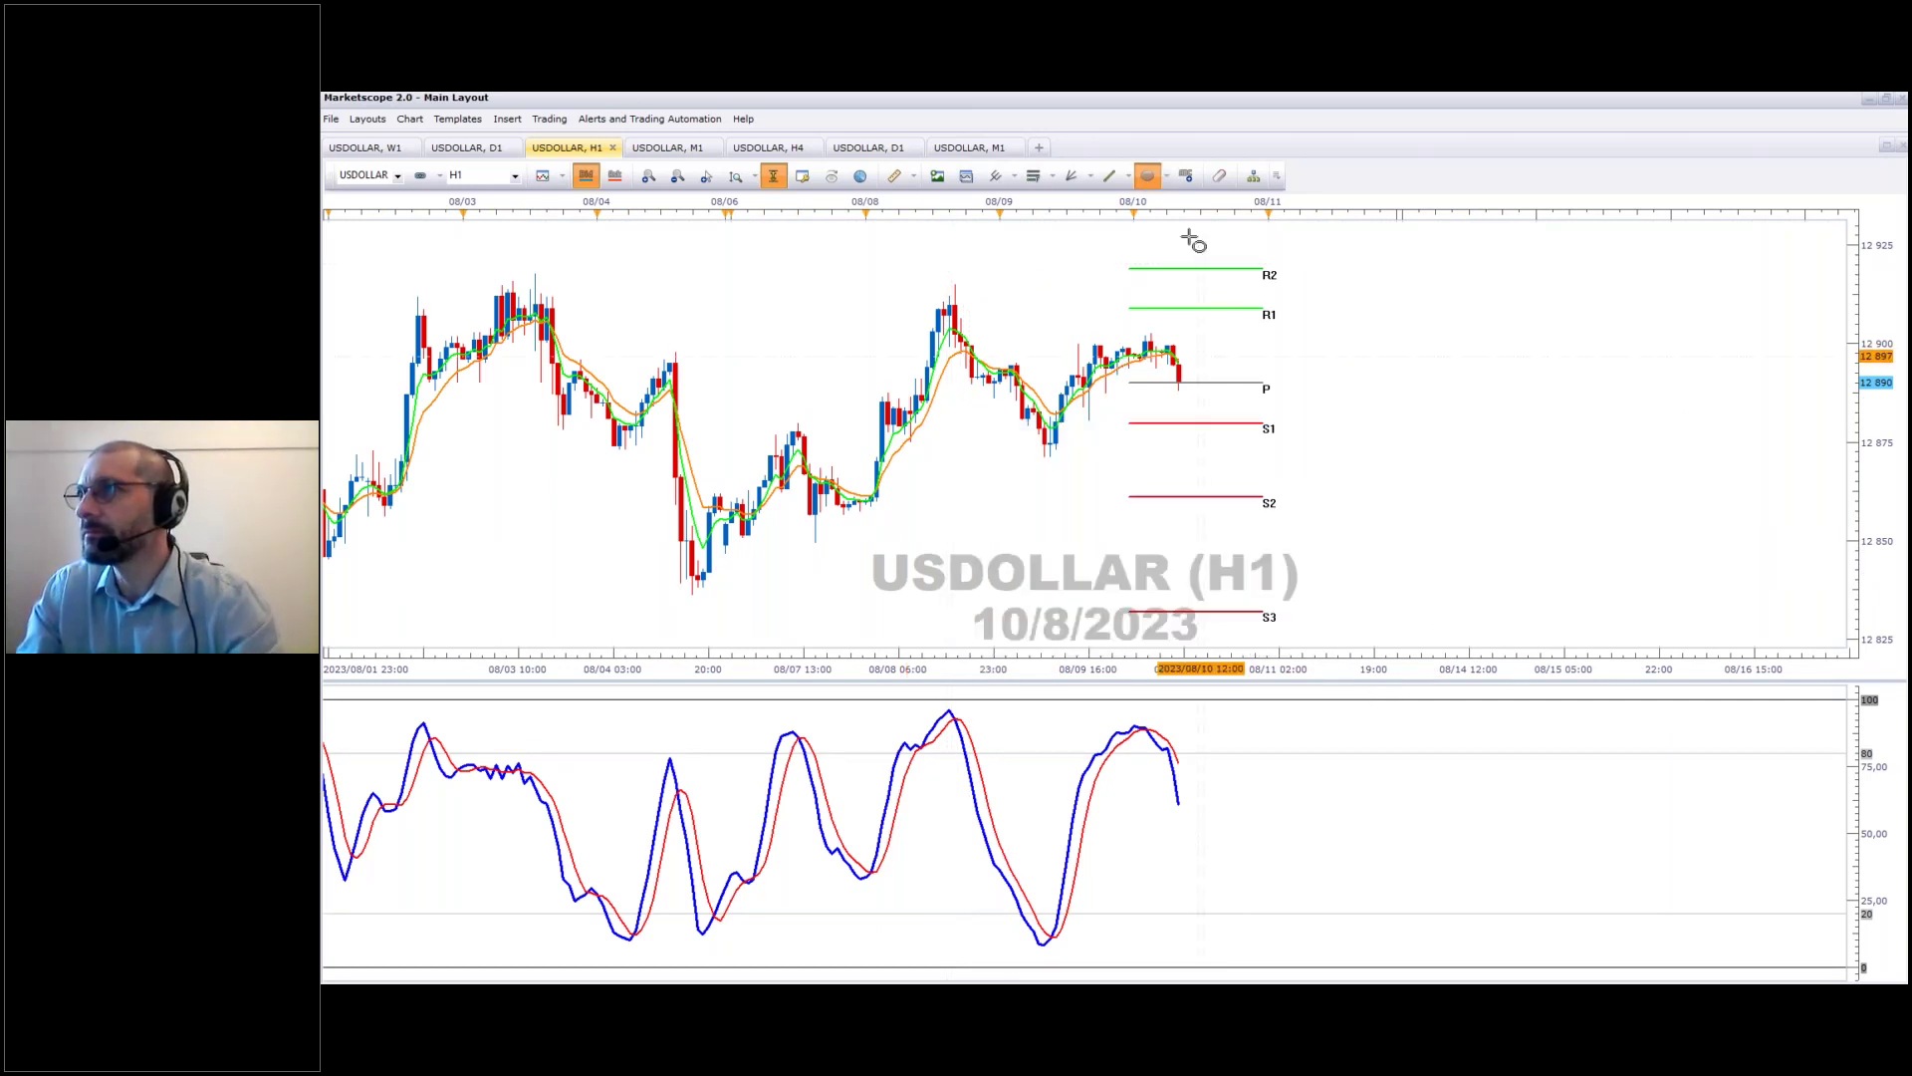
Label the hourly swings with P above the 8 August high, T below the 9 August low and LP above the 10 August high.
click(1185, 175)
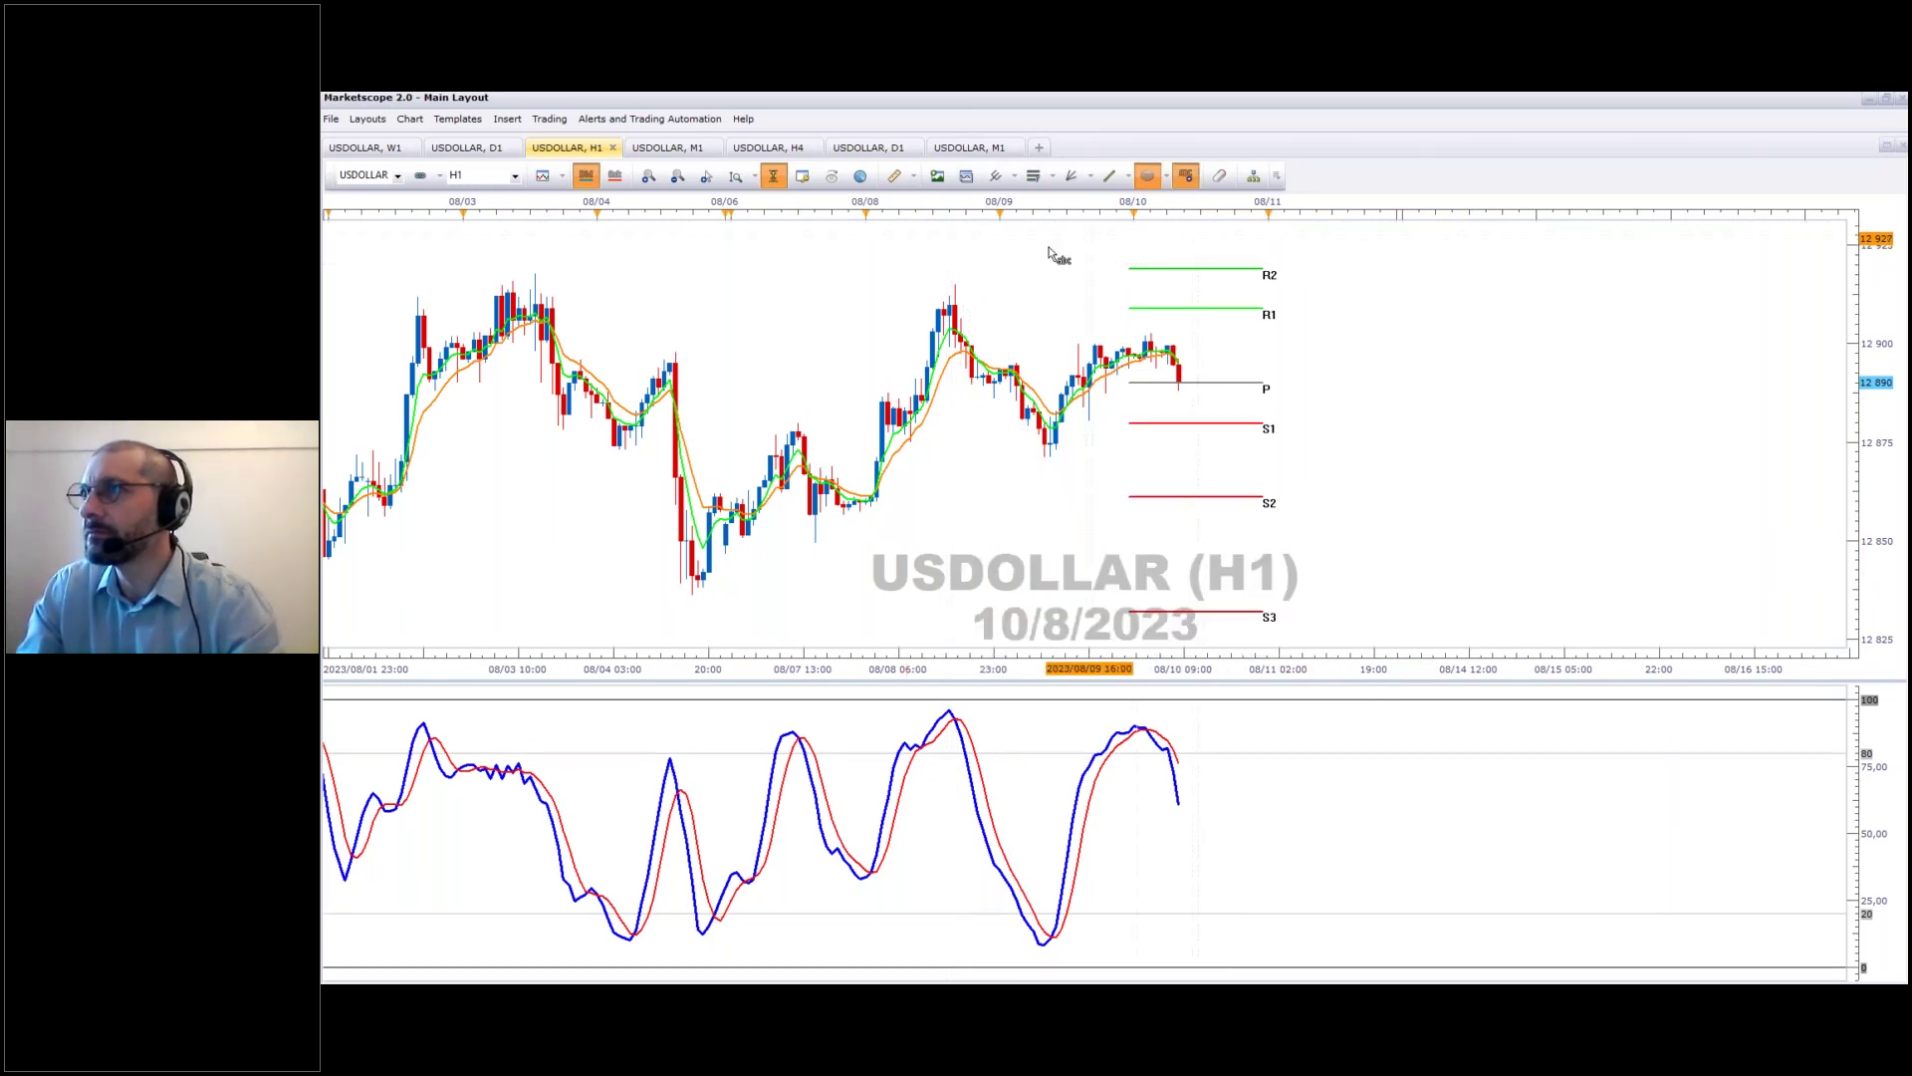
click(972, 291)
text(P)
click(1226, 598)
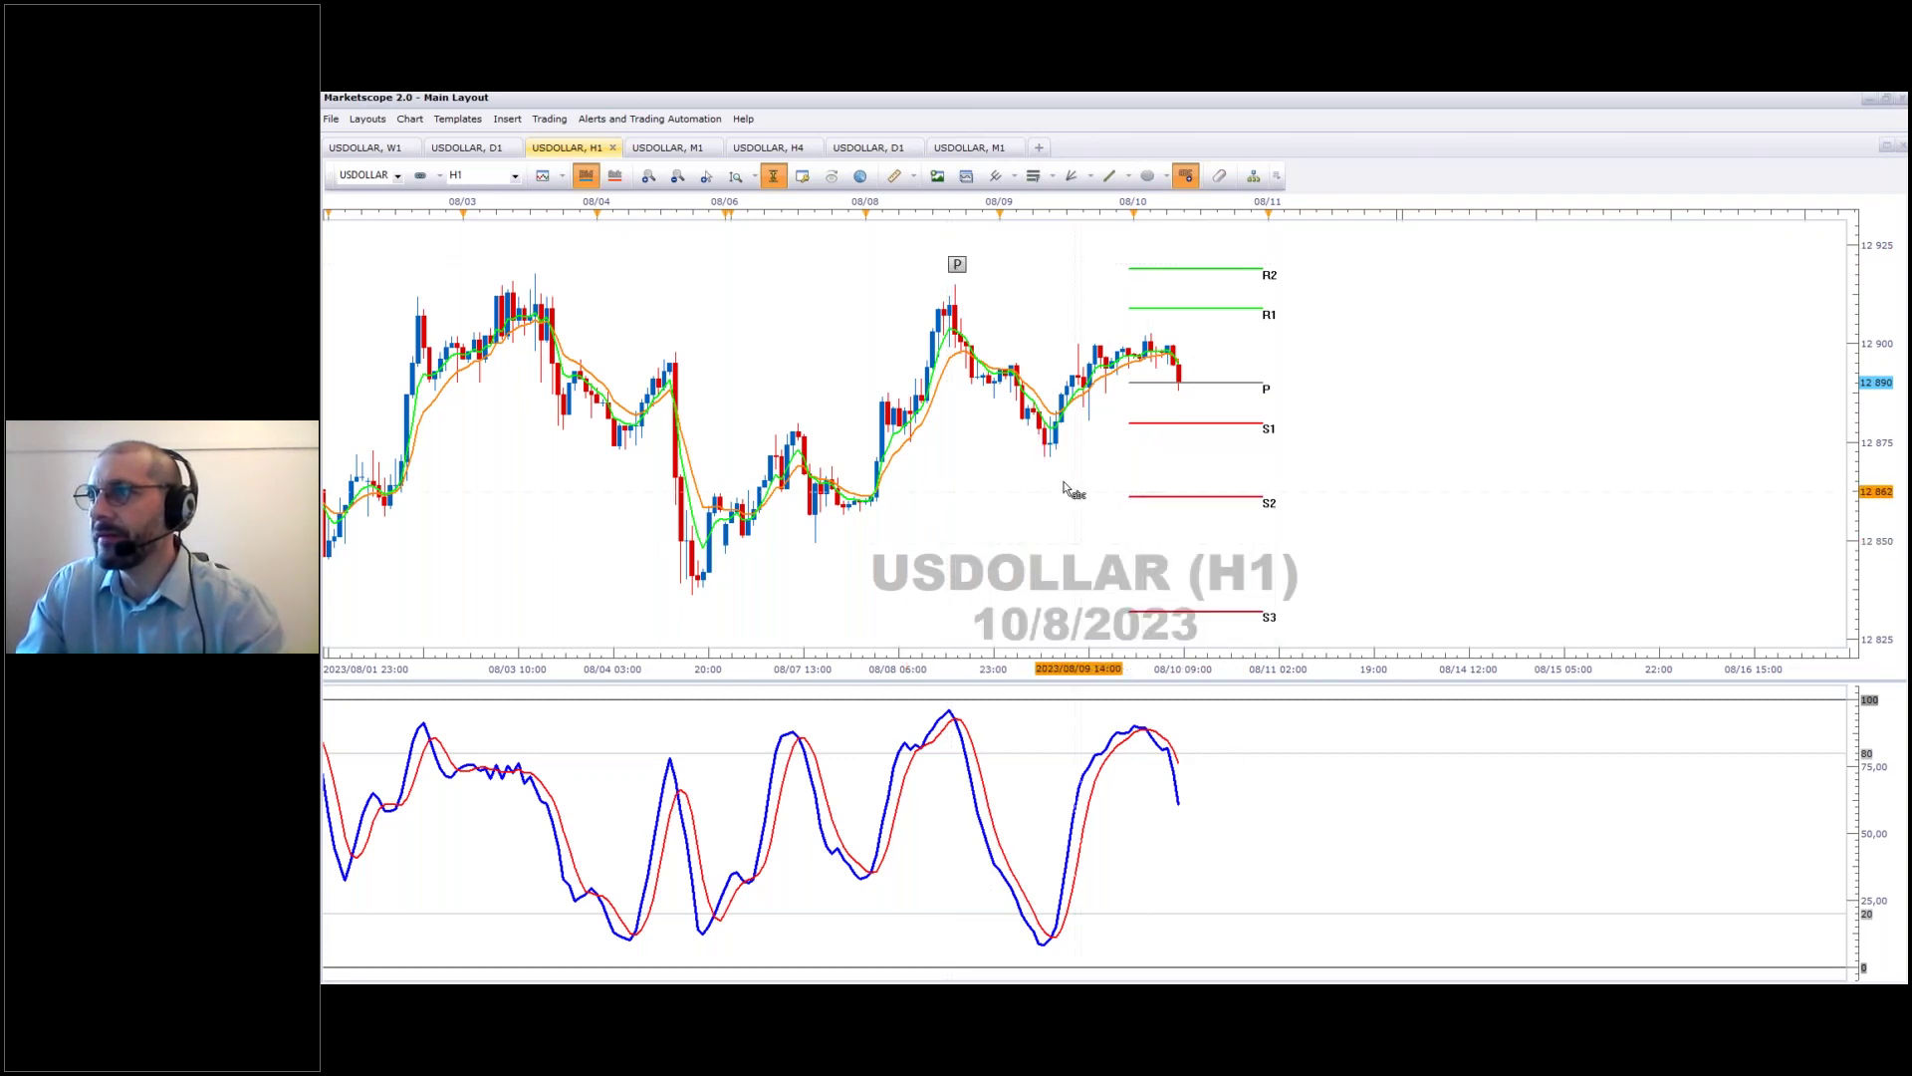
click(1046, 468)
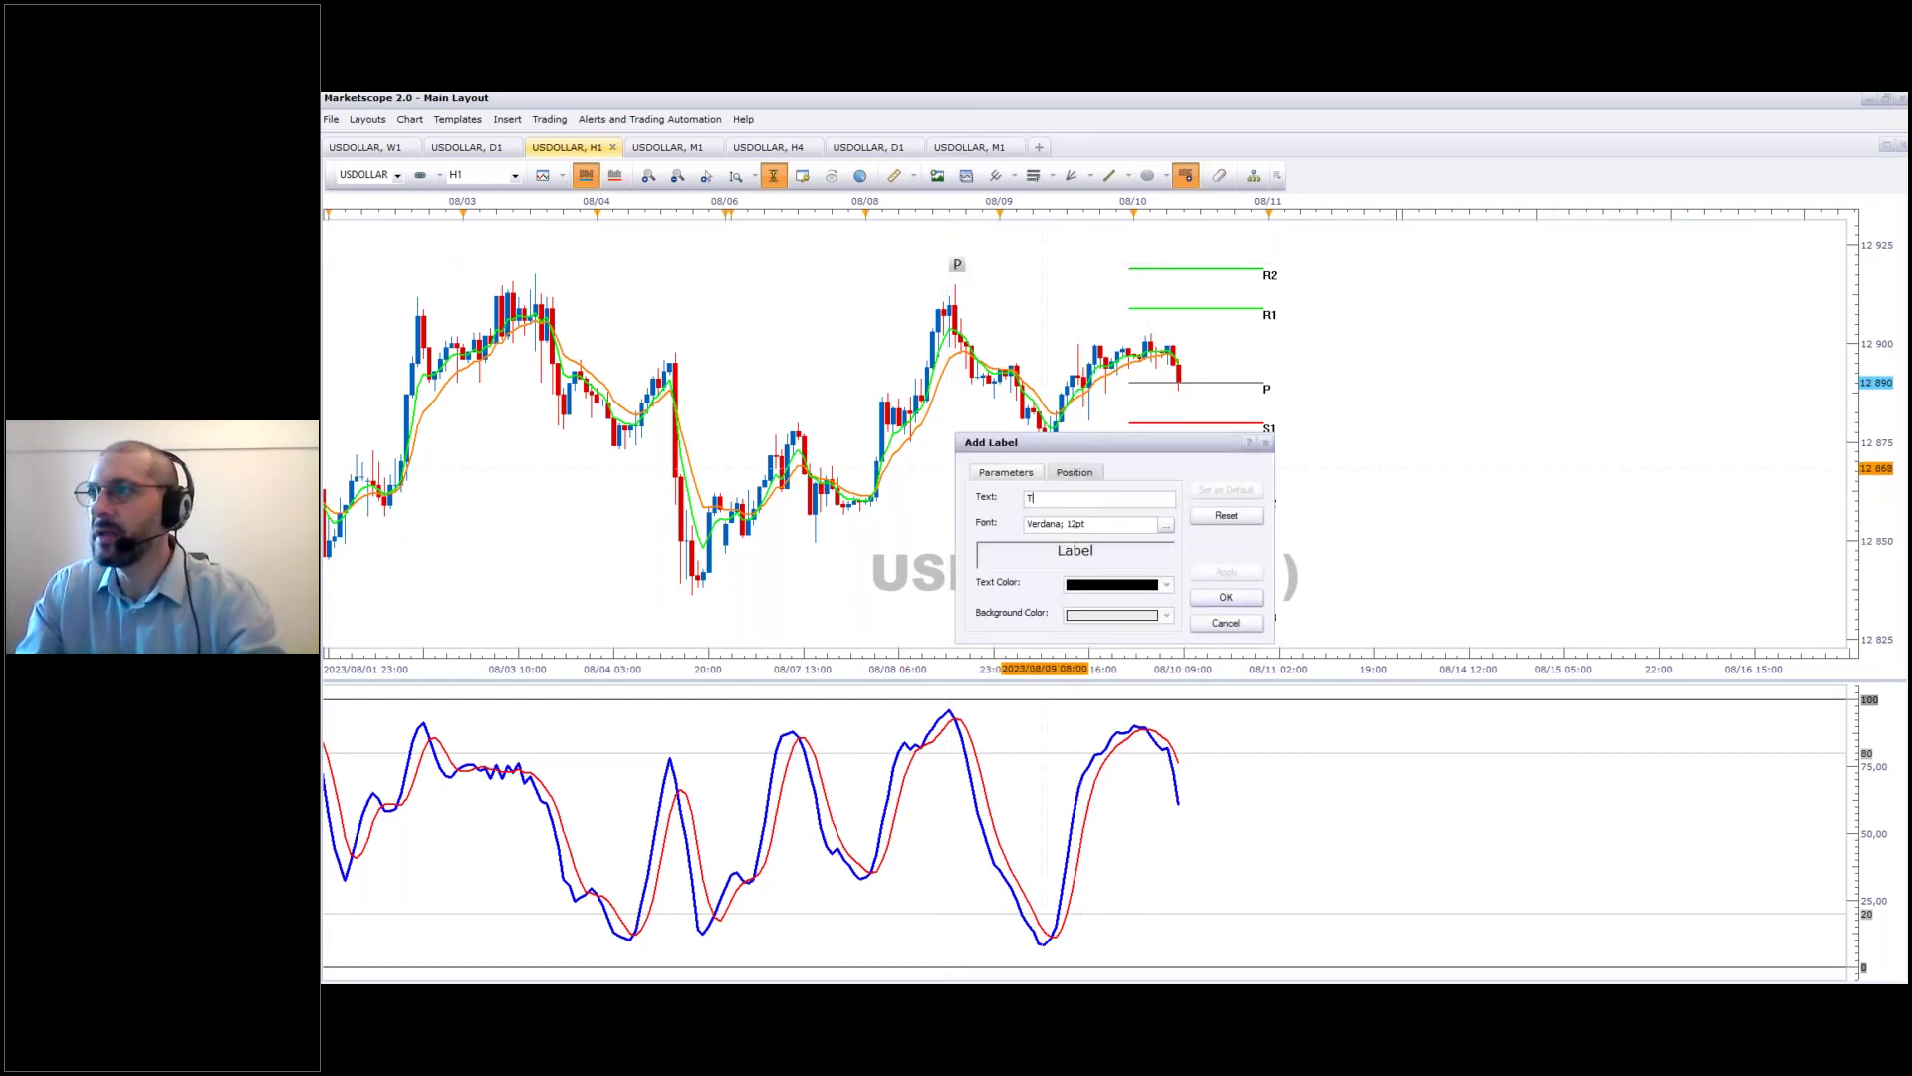
click(1237, 600)
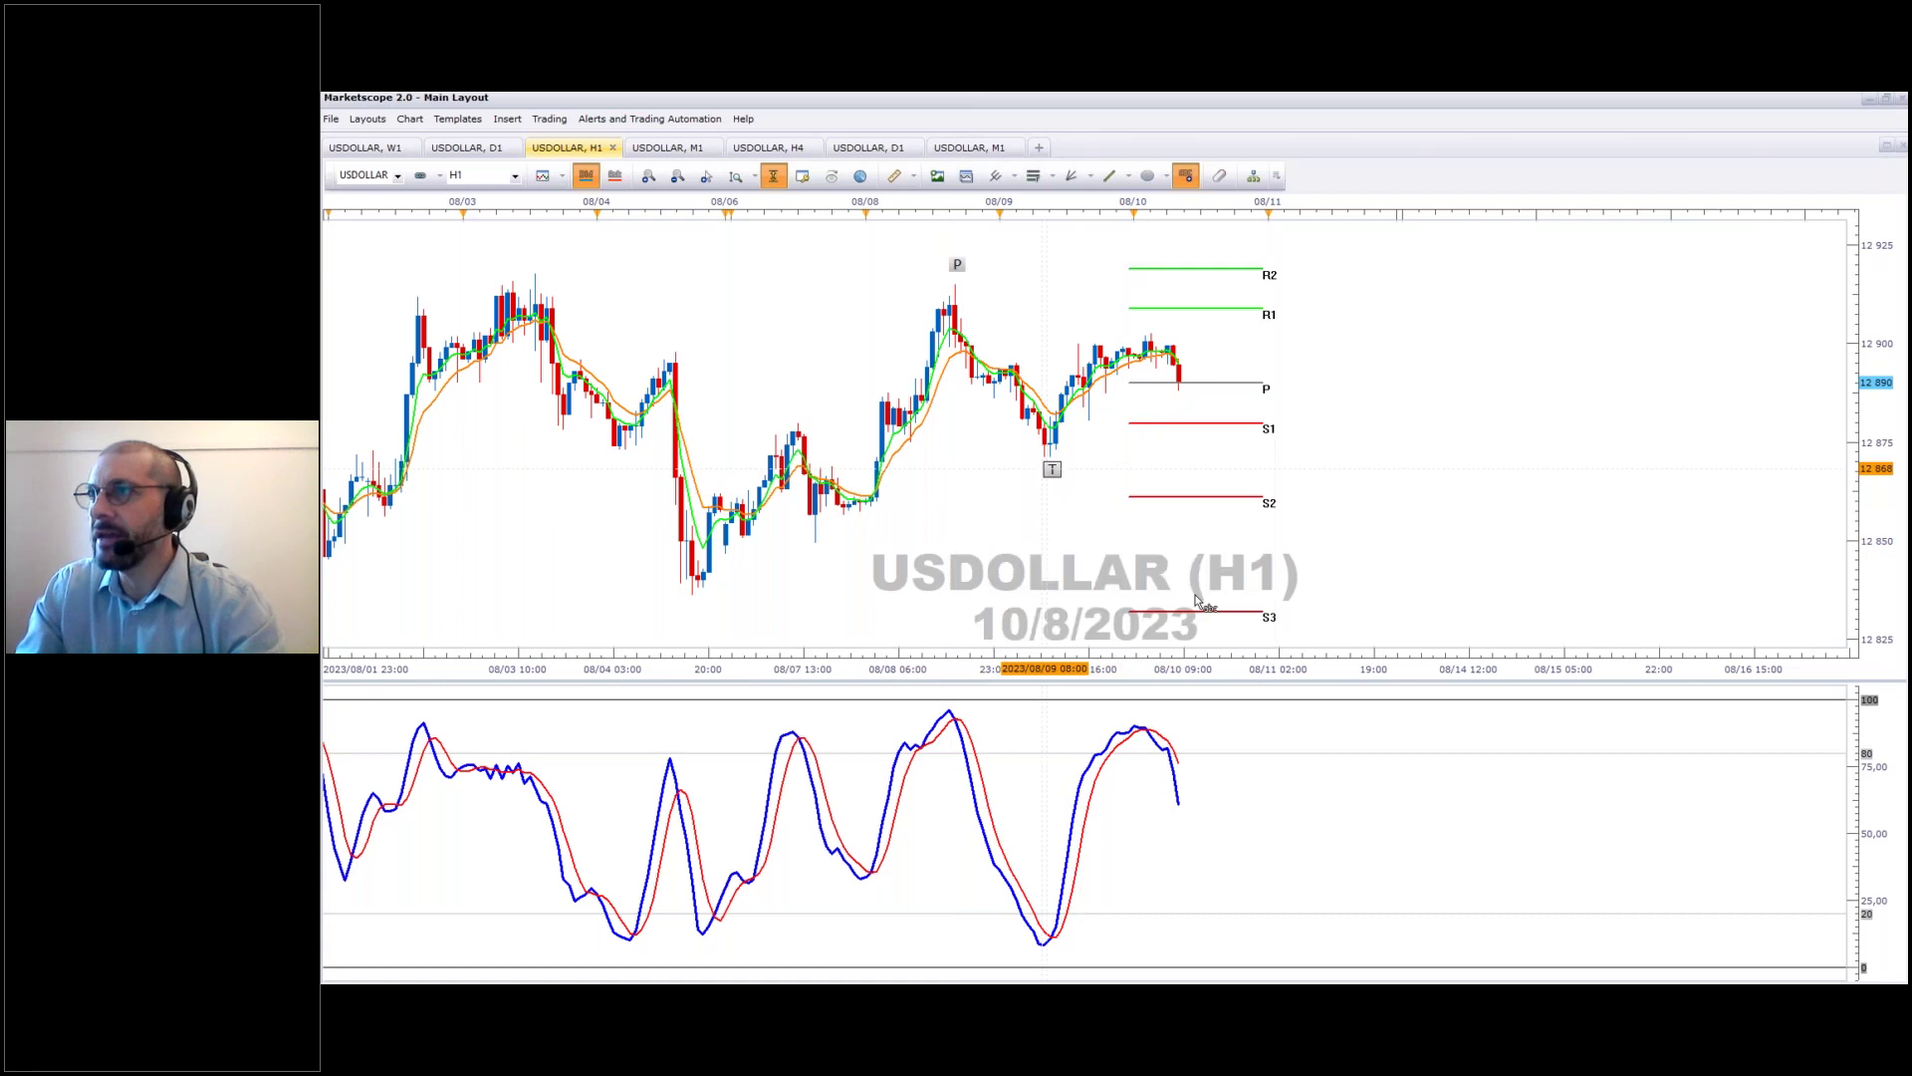
click(1157, 320)
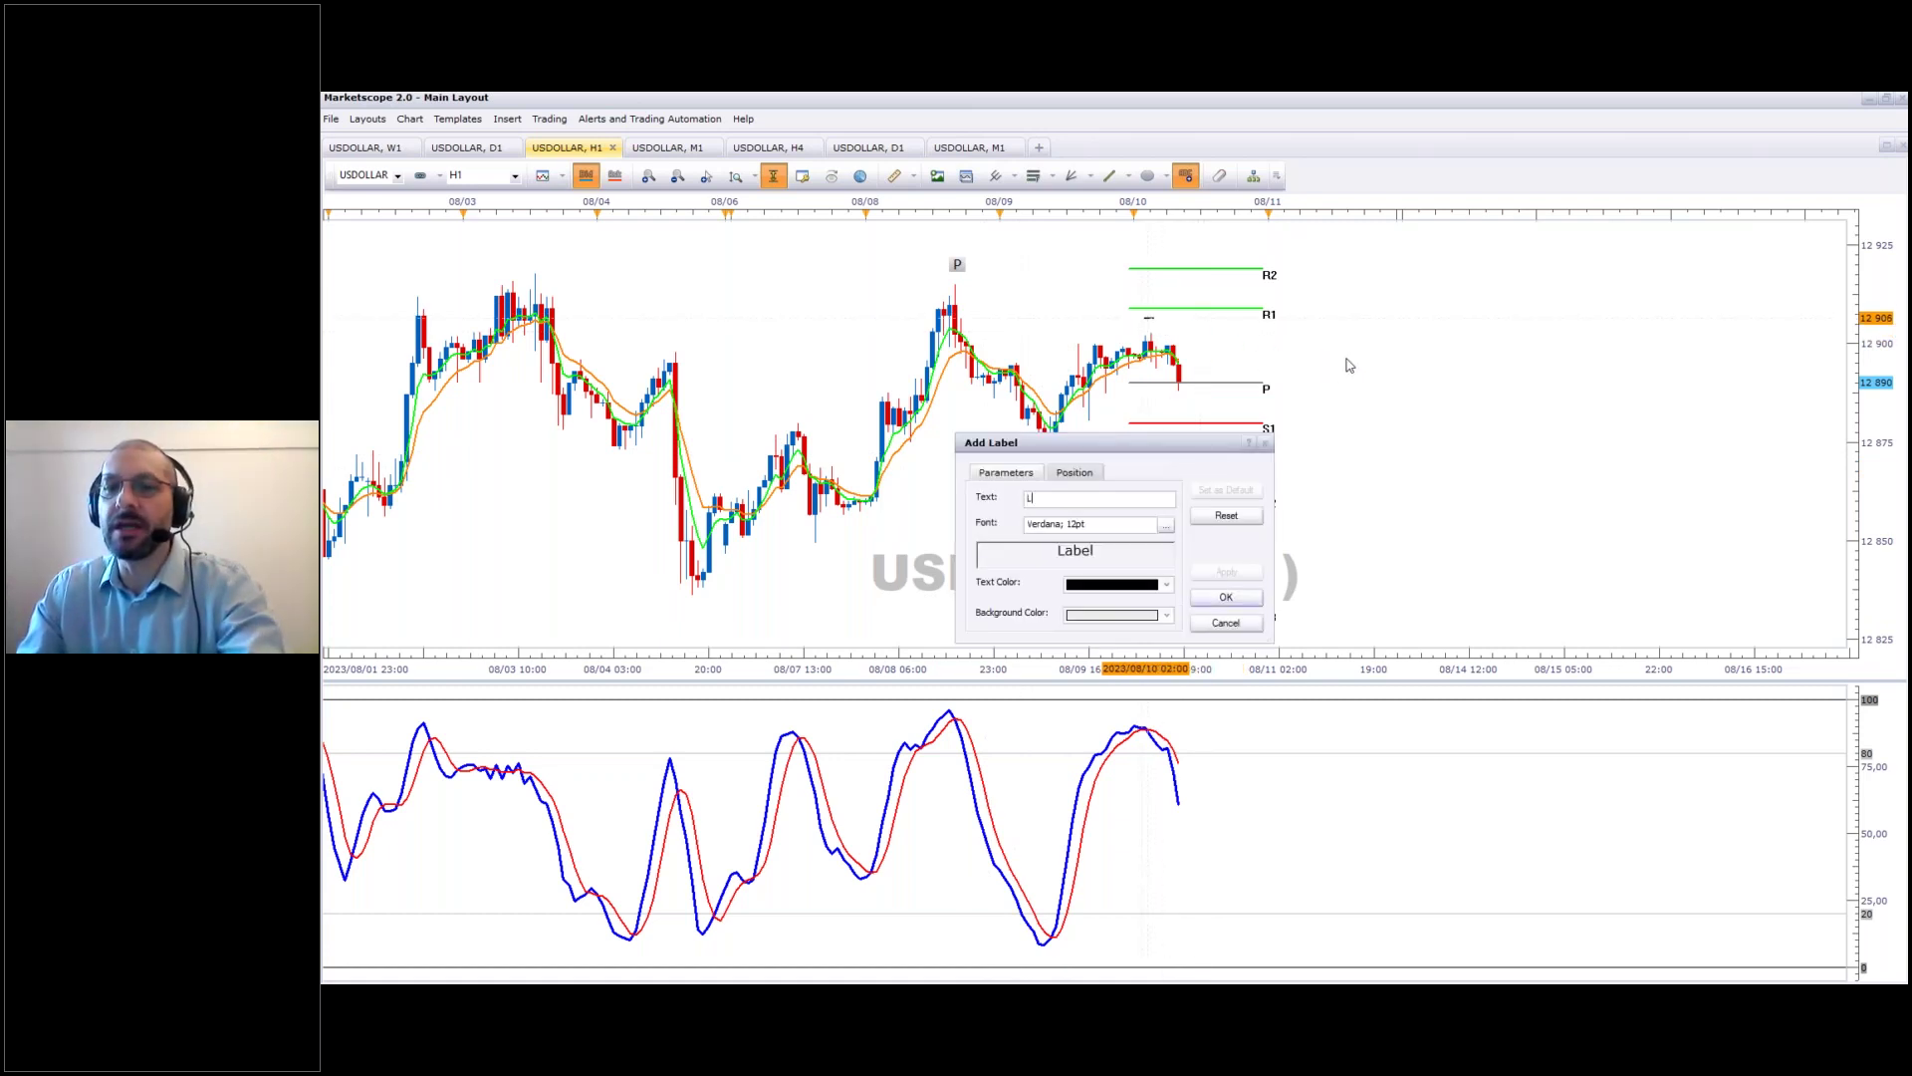
click(1225, 594)
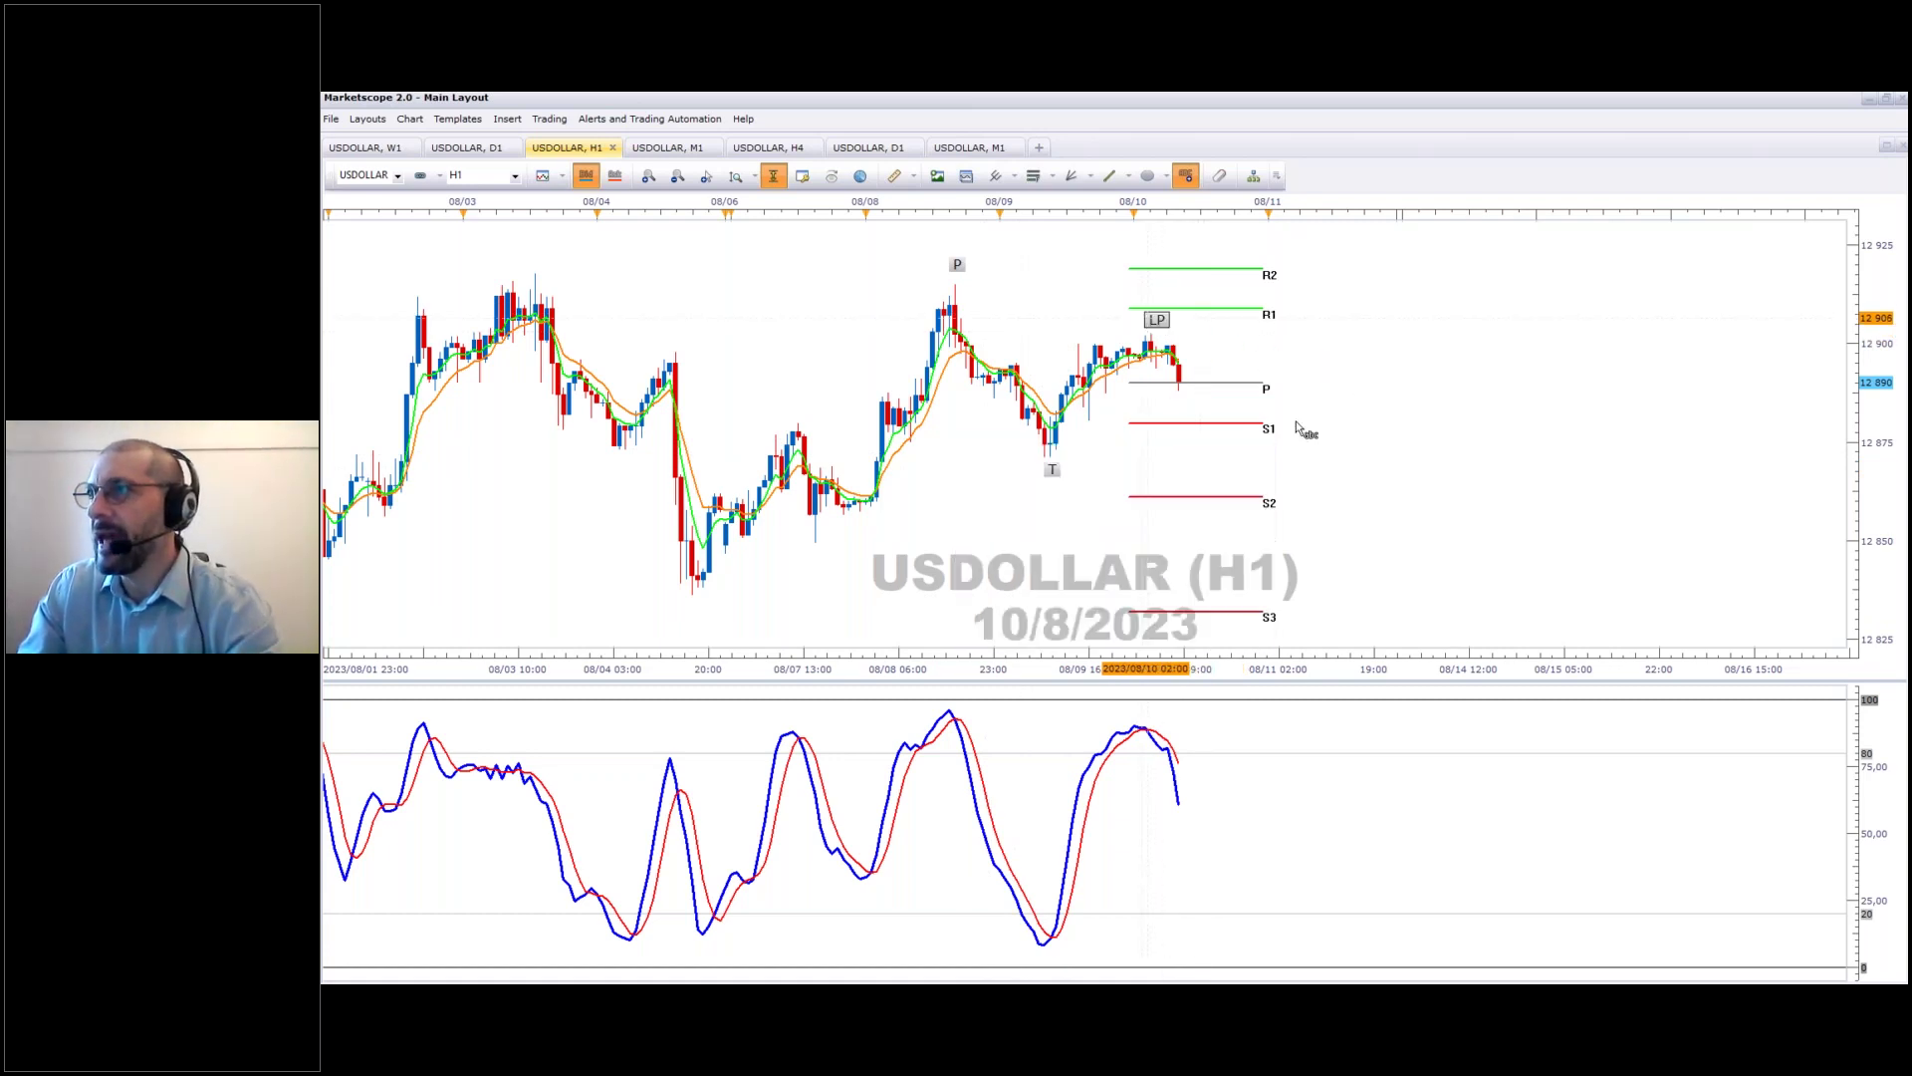
Draw a black ellipse around the latest 10 August candles, just beside the LP label on the hourly price chart.
click(1148, 176)
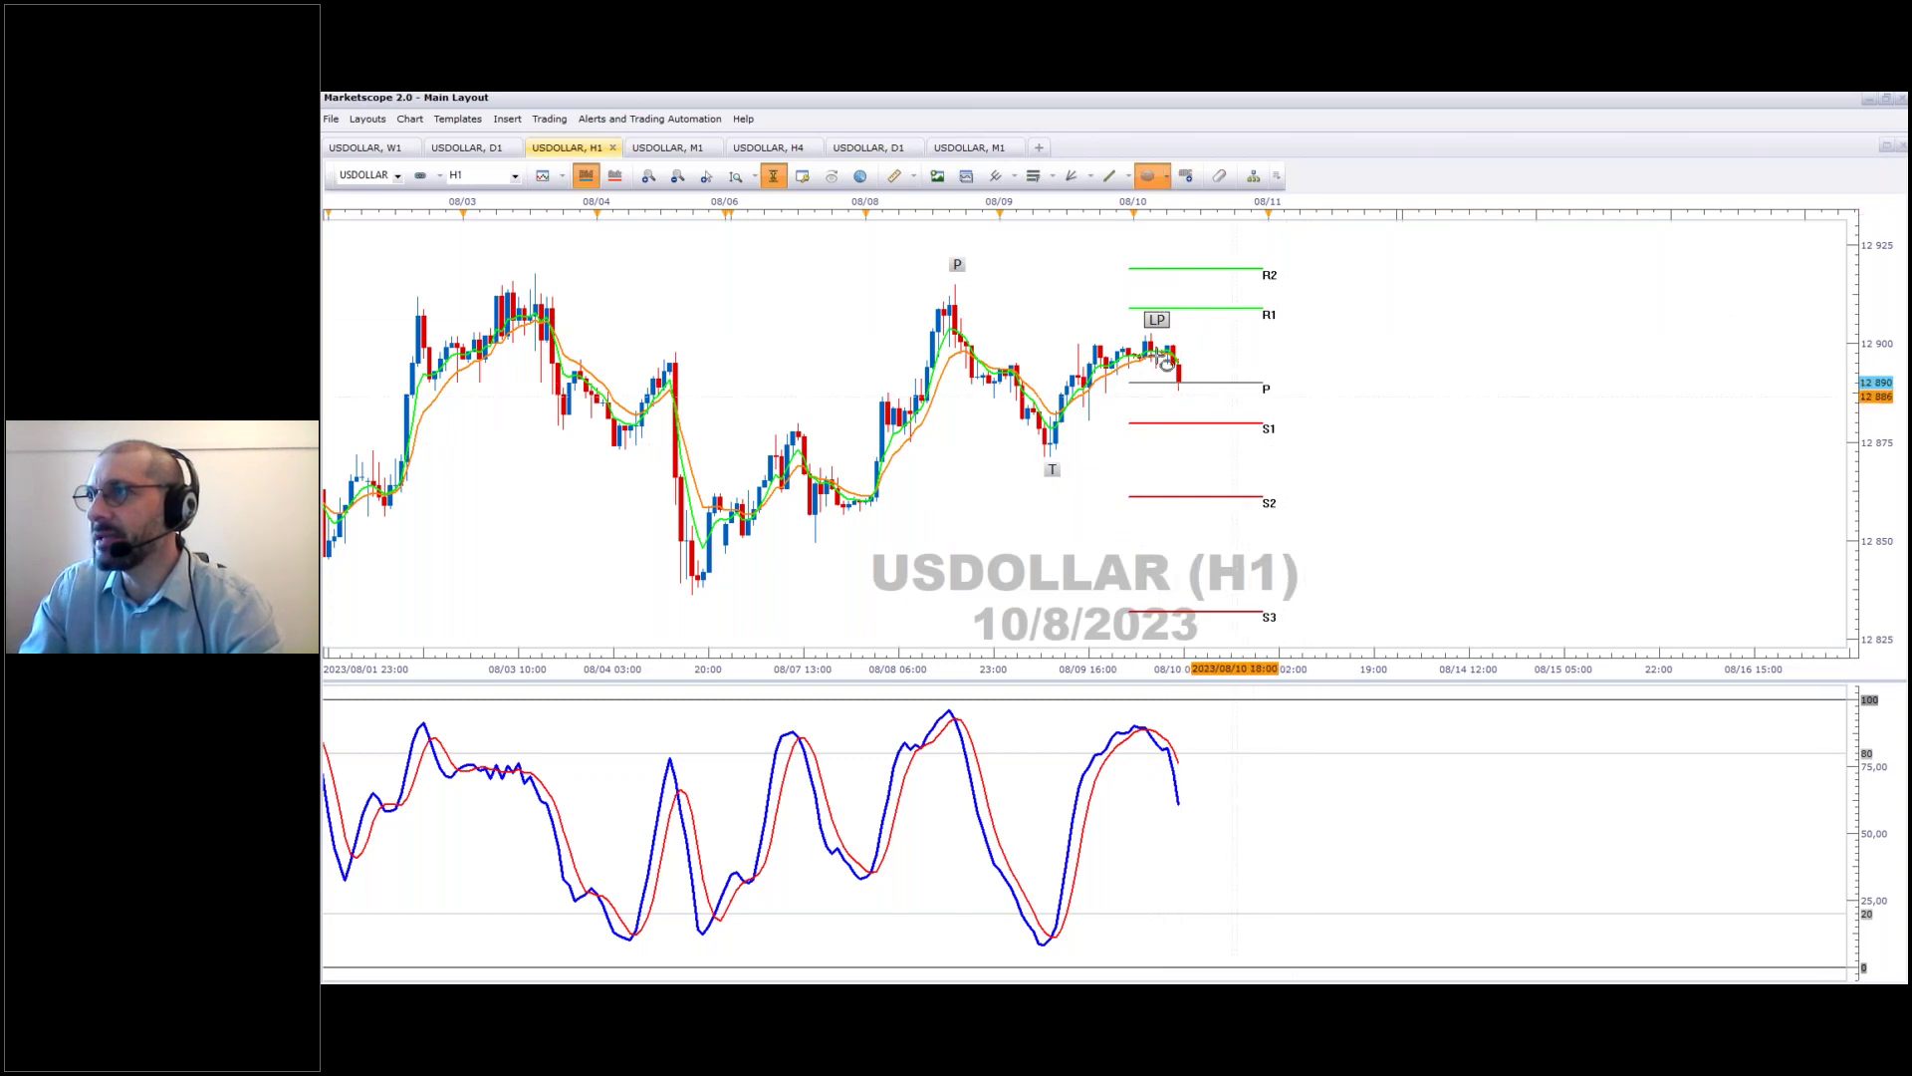
drag(1156, 345, 1217, 392)
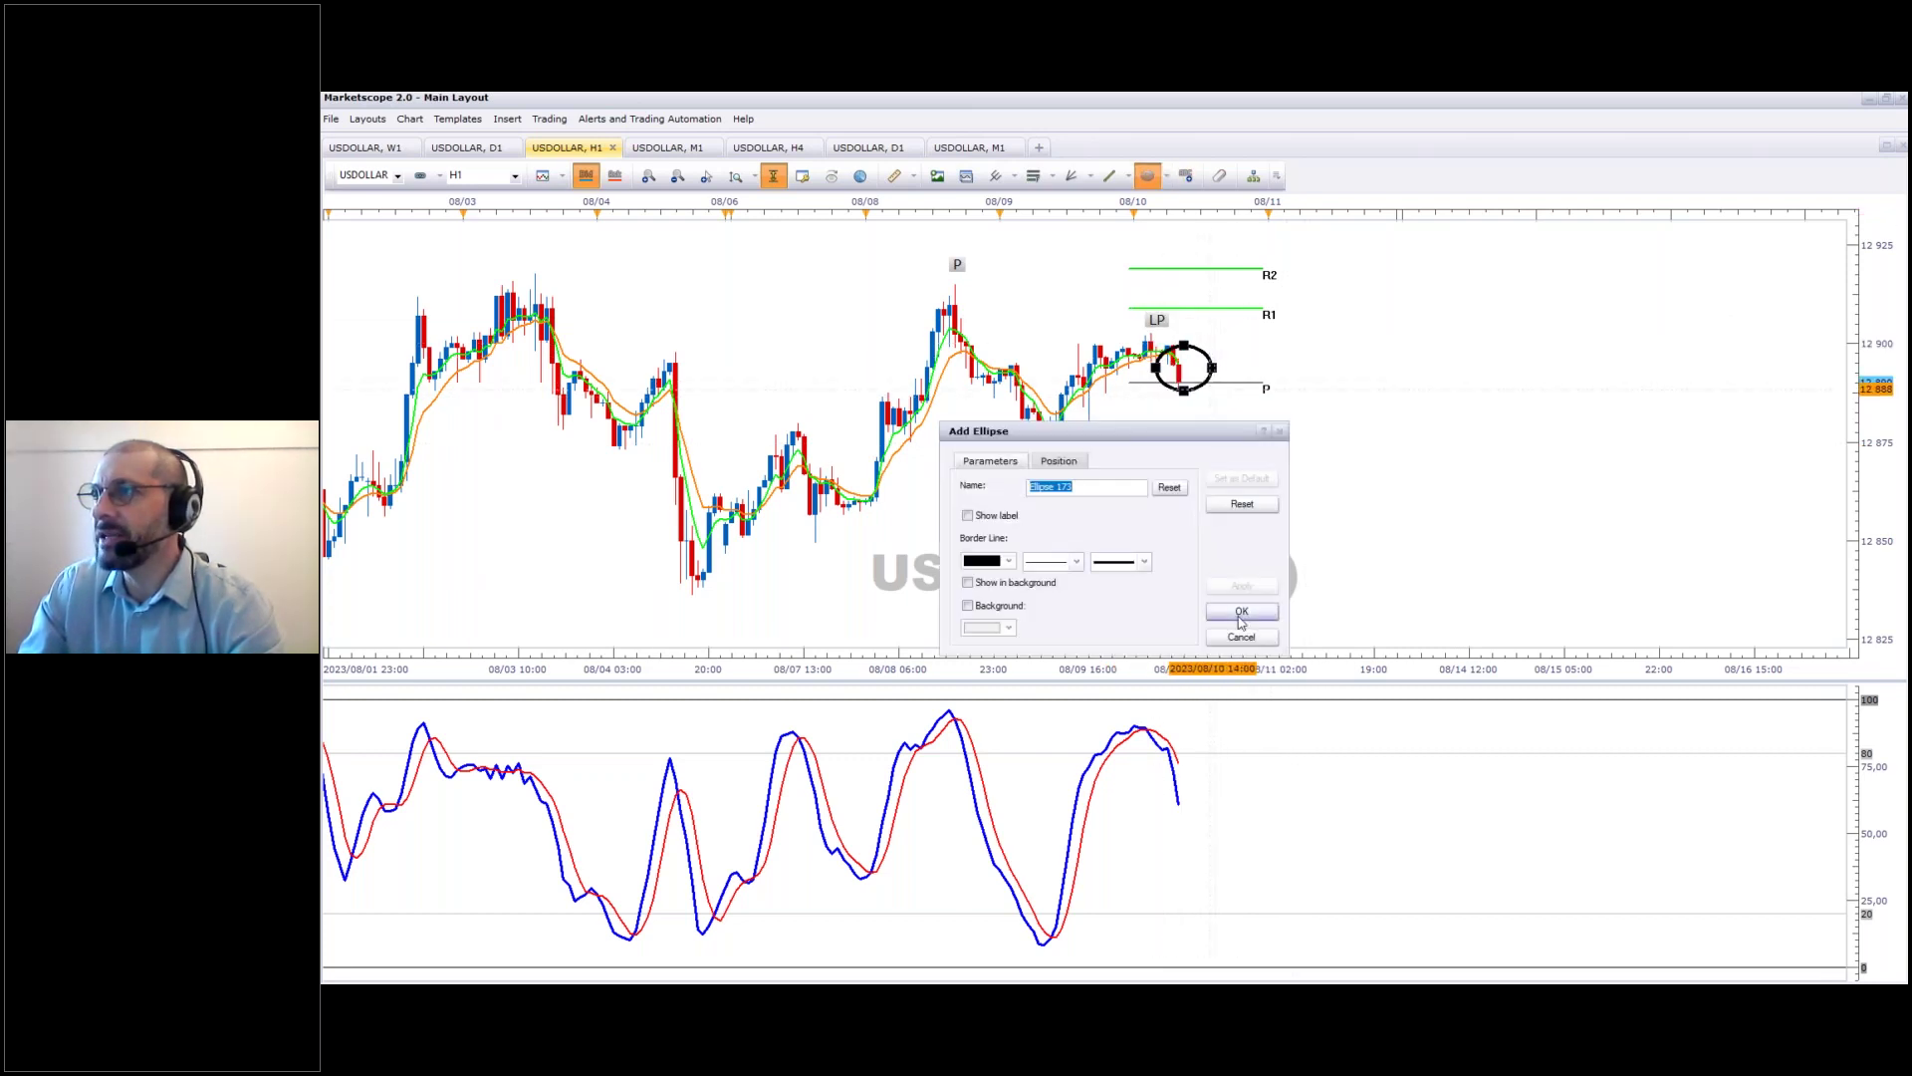
click(1240, 618)
scroll(1190, 366, up, 1)
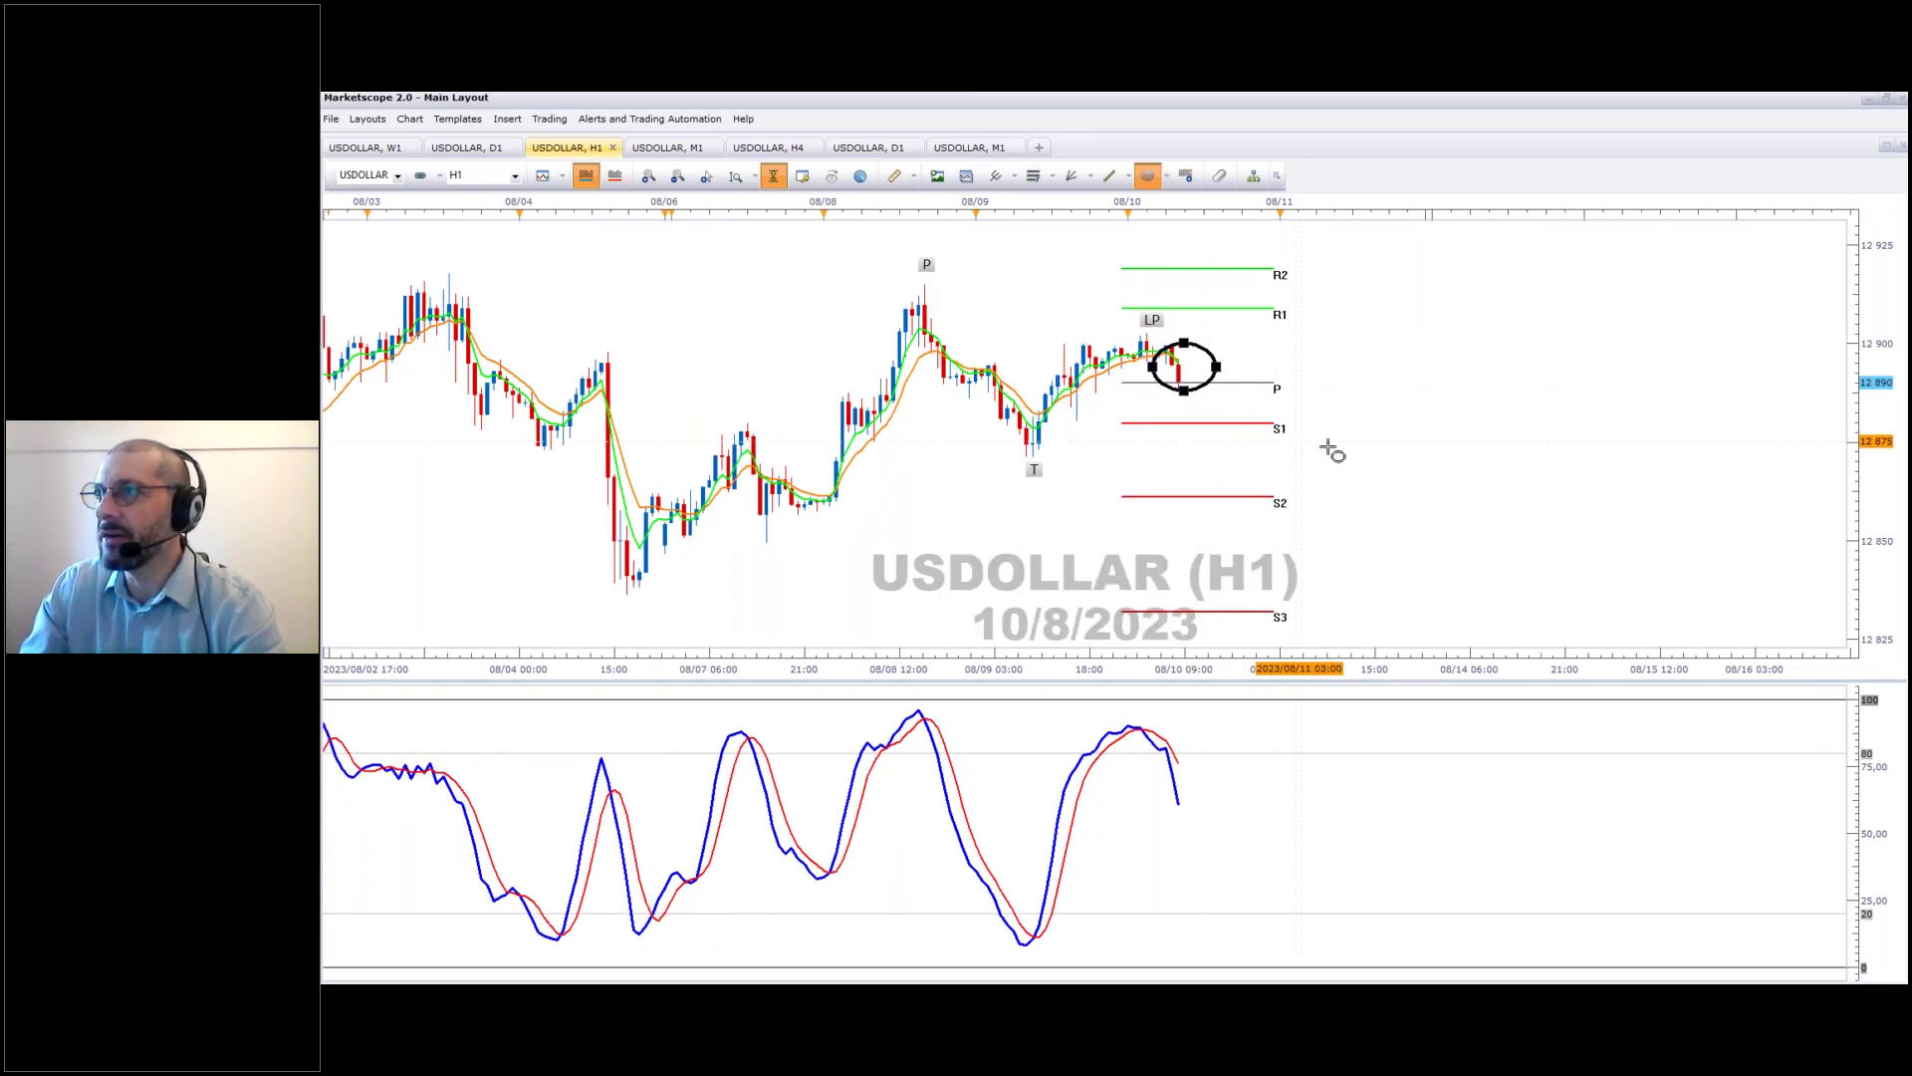
click(1334, 478)
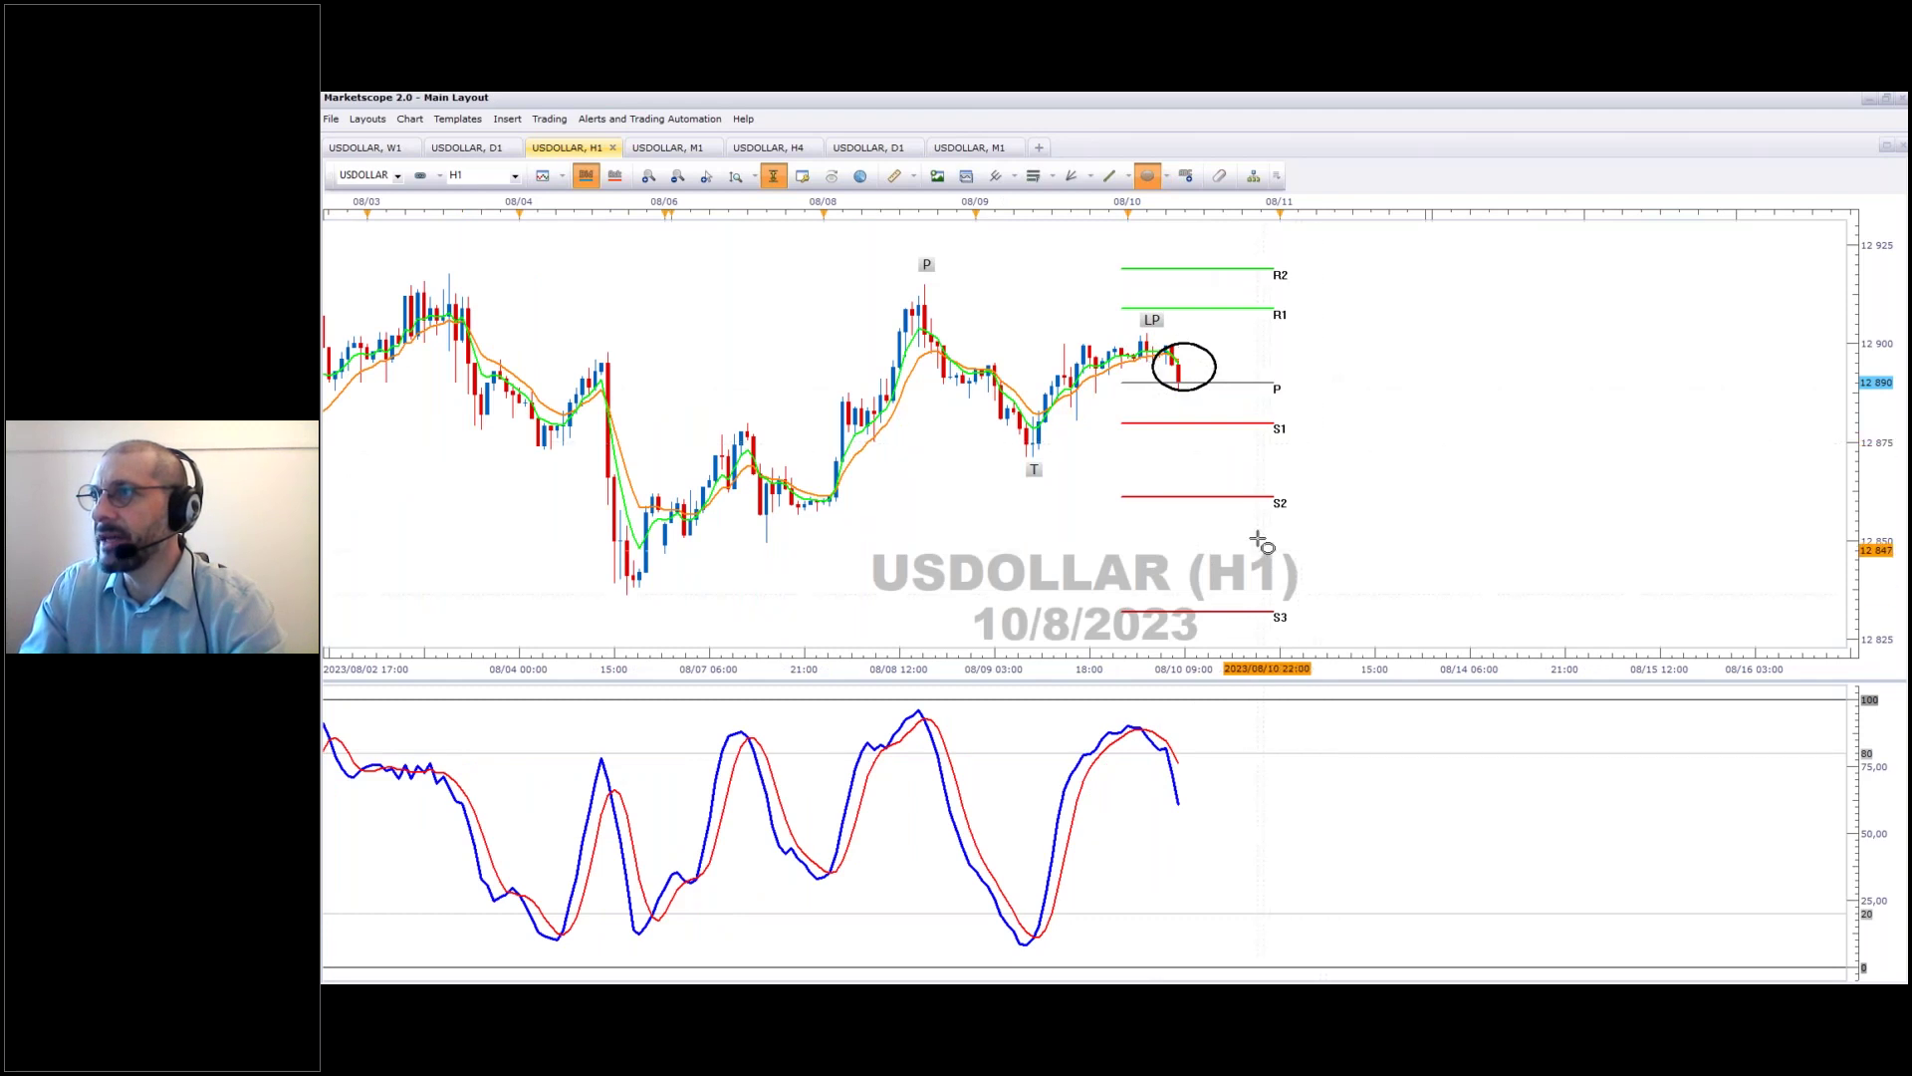
scroll(1225, 469, up, 2)
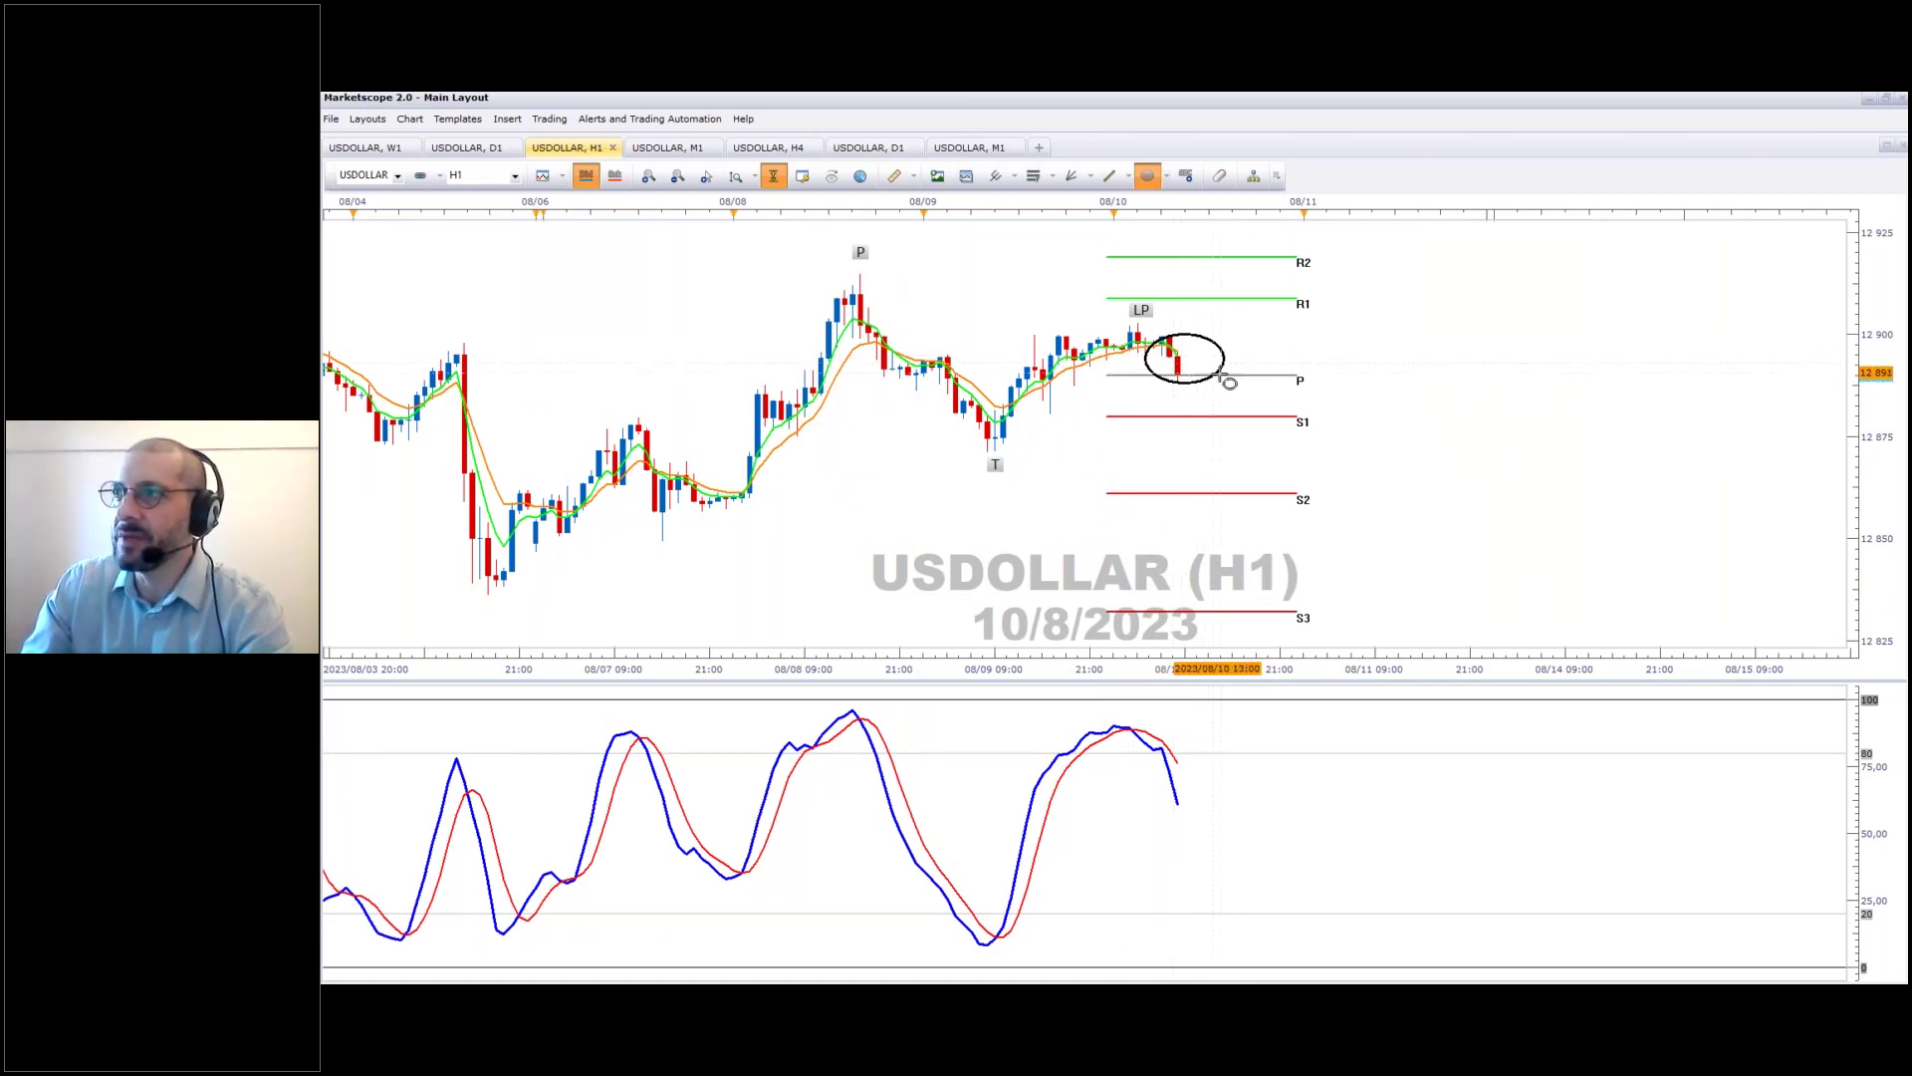
key(Escape)
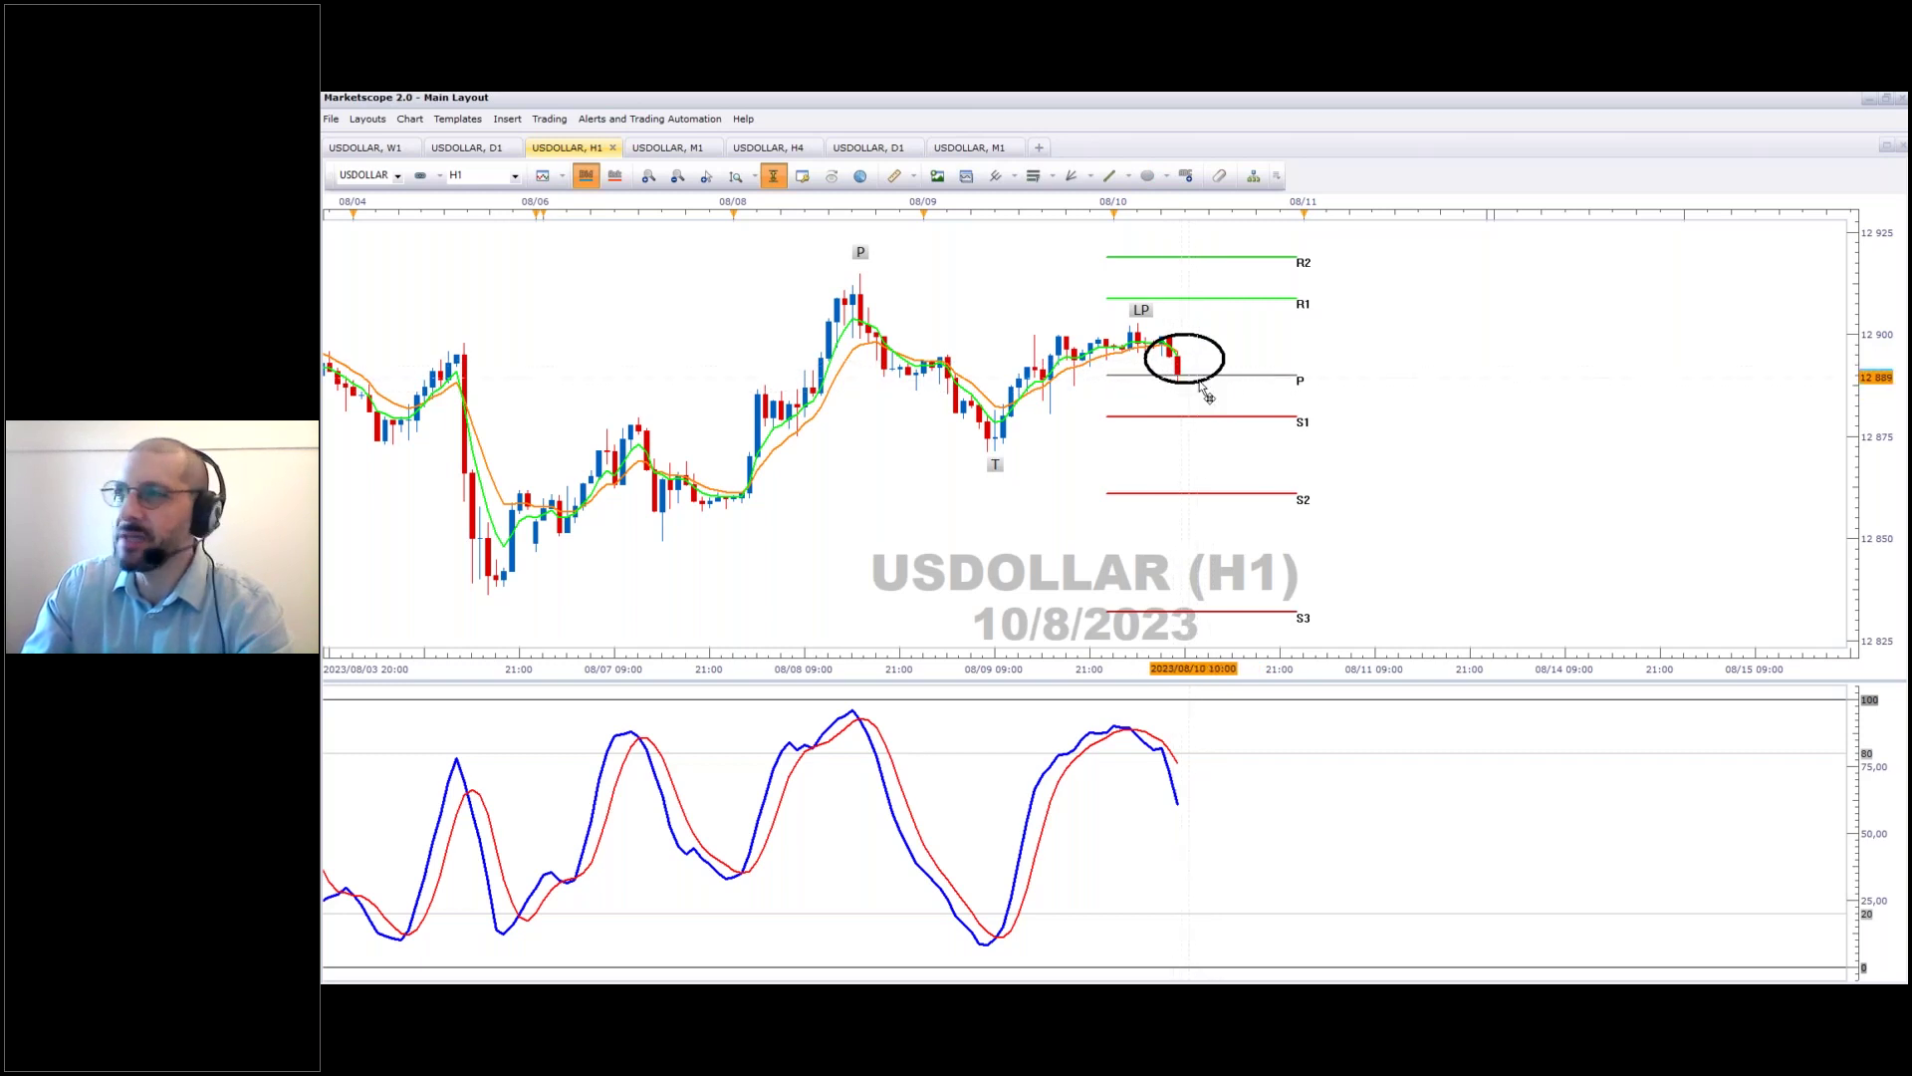
Draw a black ellipse around the latest SSD line crossing above the 80 level.
click(1148, 175)
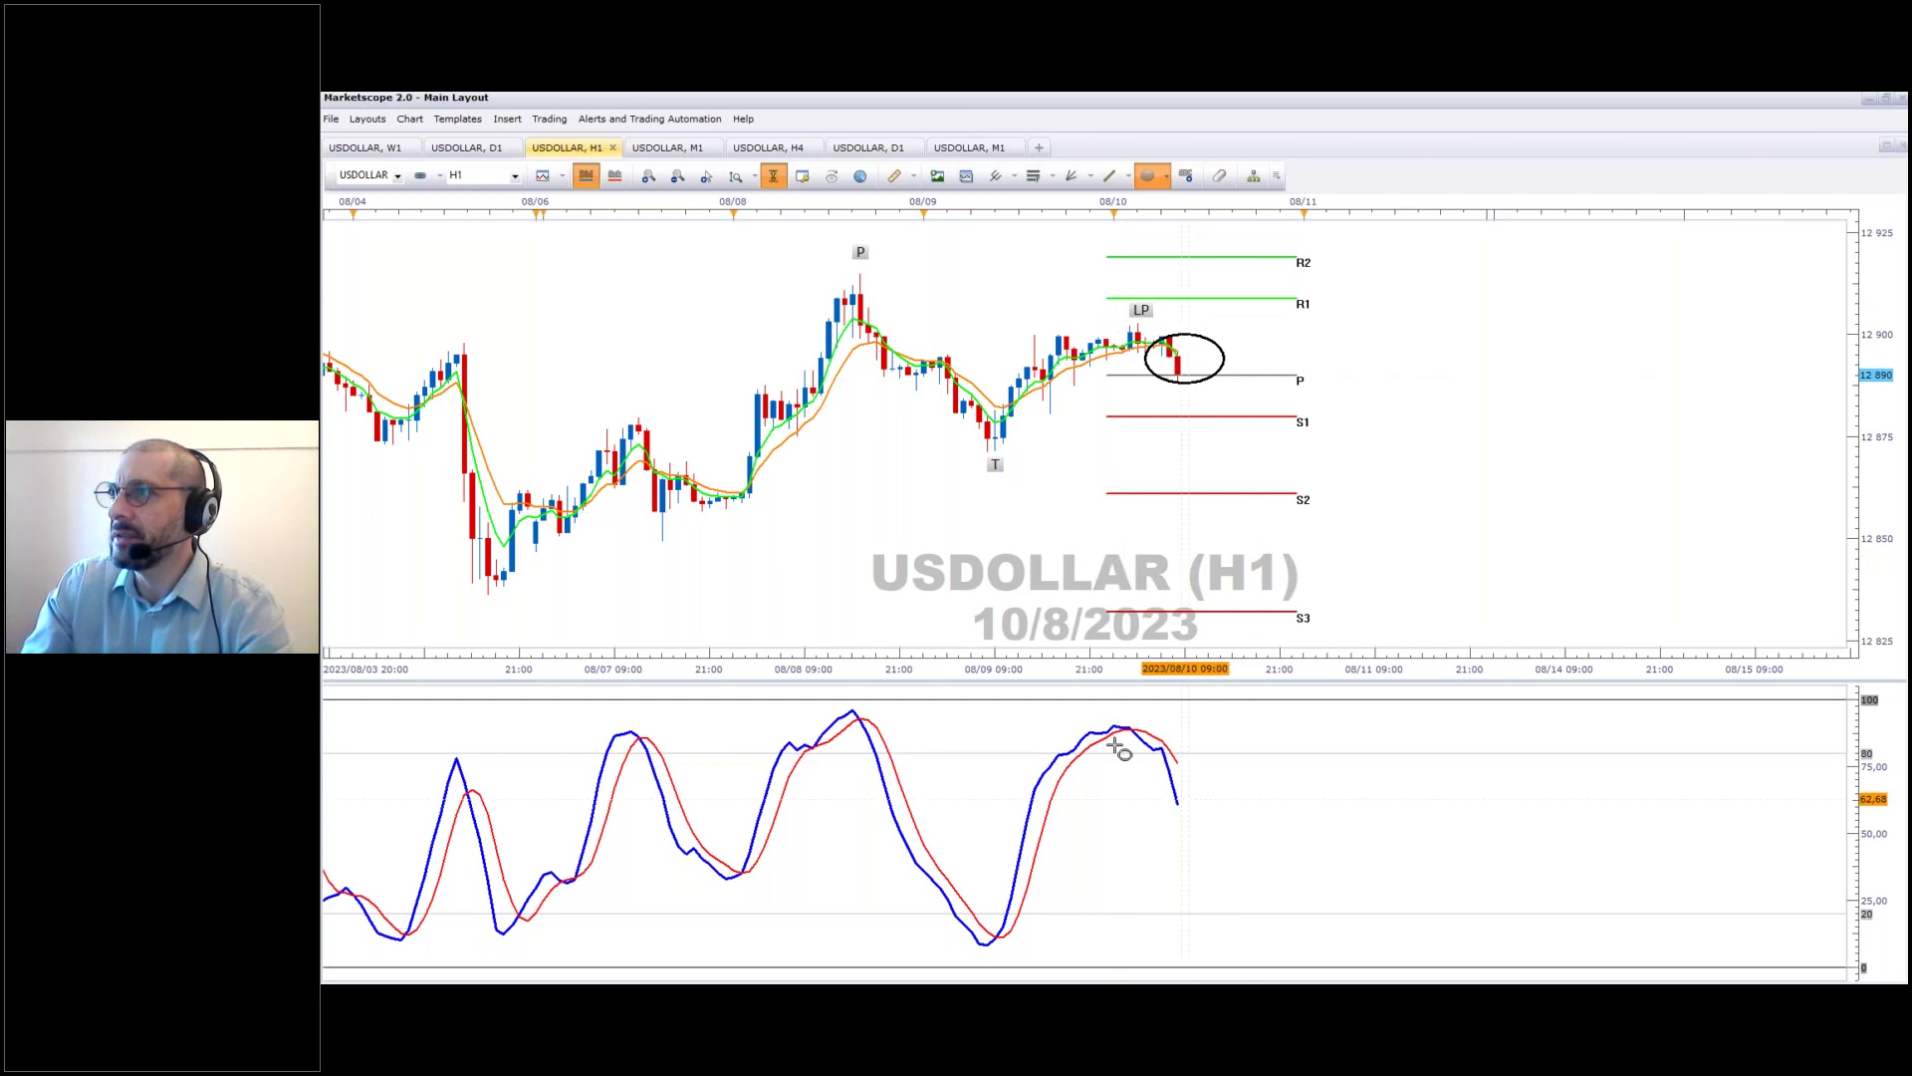
drag(1088, 710, 1162, 755)
click(1243, 616)
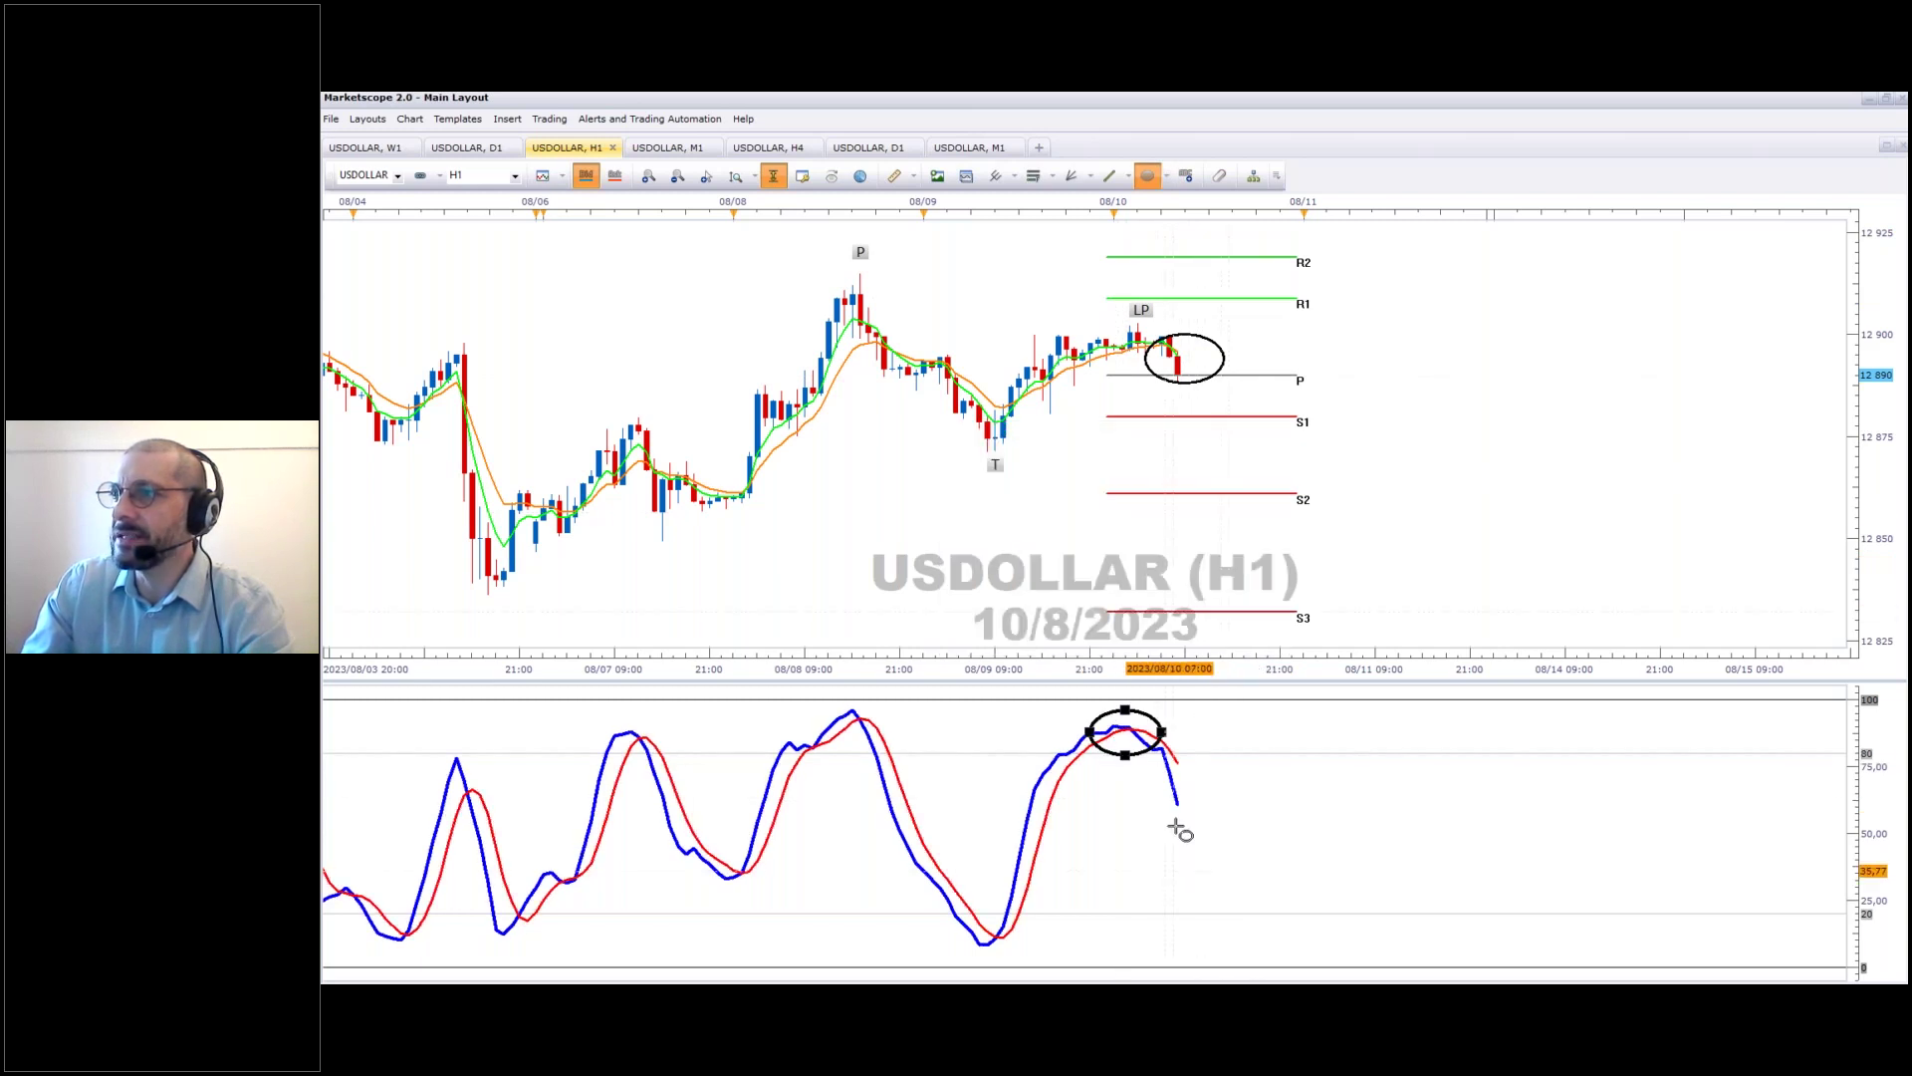
key(Escape)
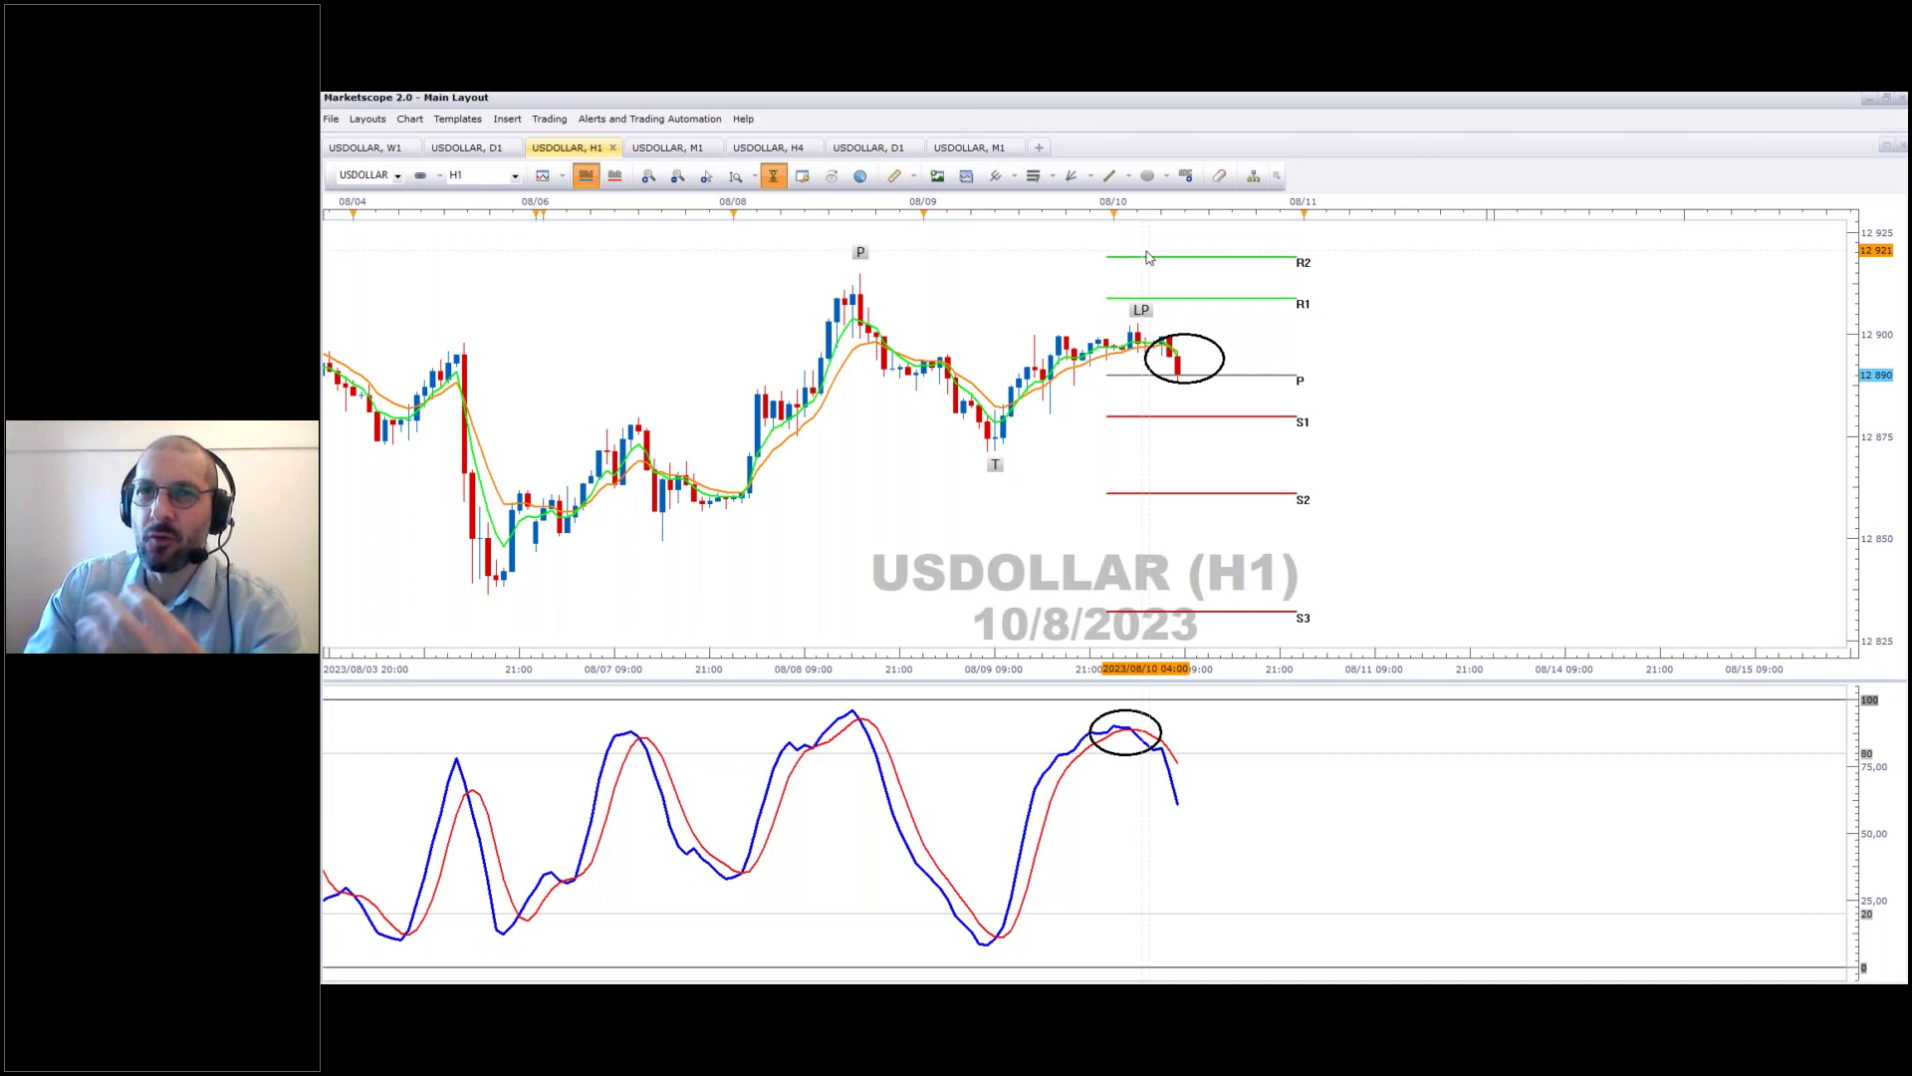
Add a left-pointing arrow in the SSD pane near the 20 level, spanning 08/10/2023 17:00 to 08/11/2023 11:00.
click(1166, 176)
mouse_move(1185, 236)
click(1312, 250)
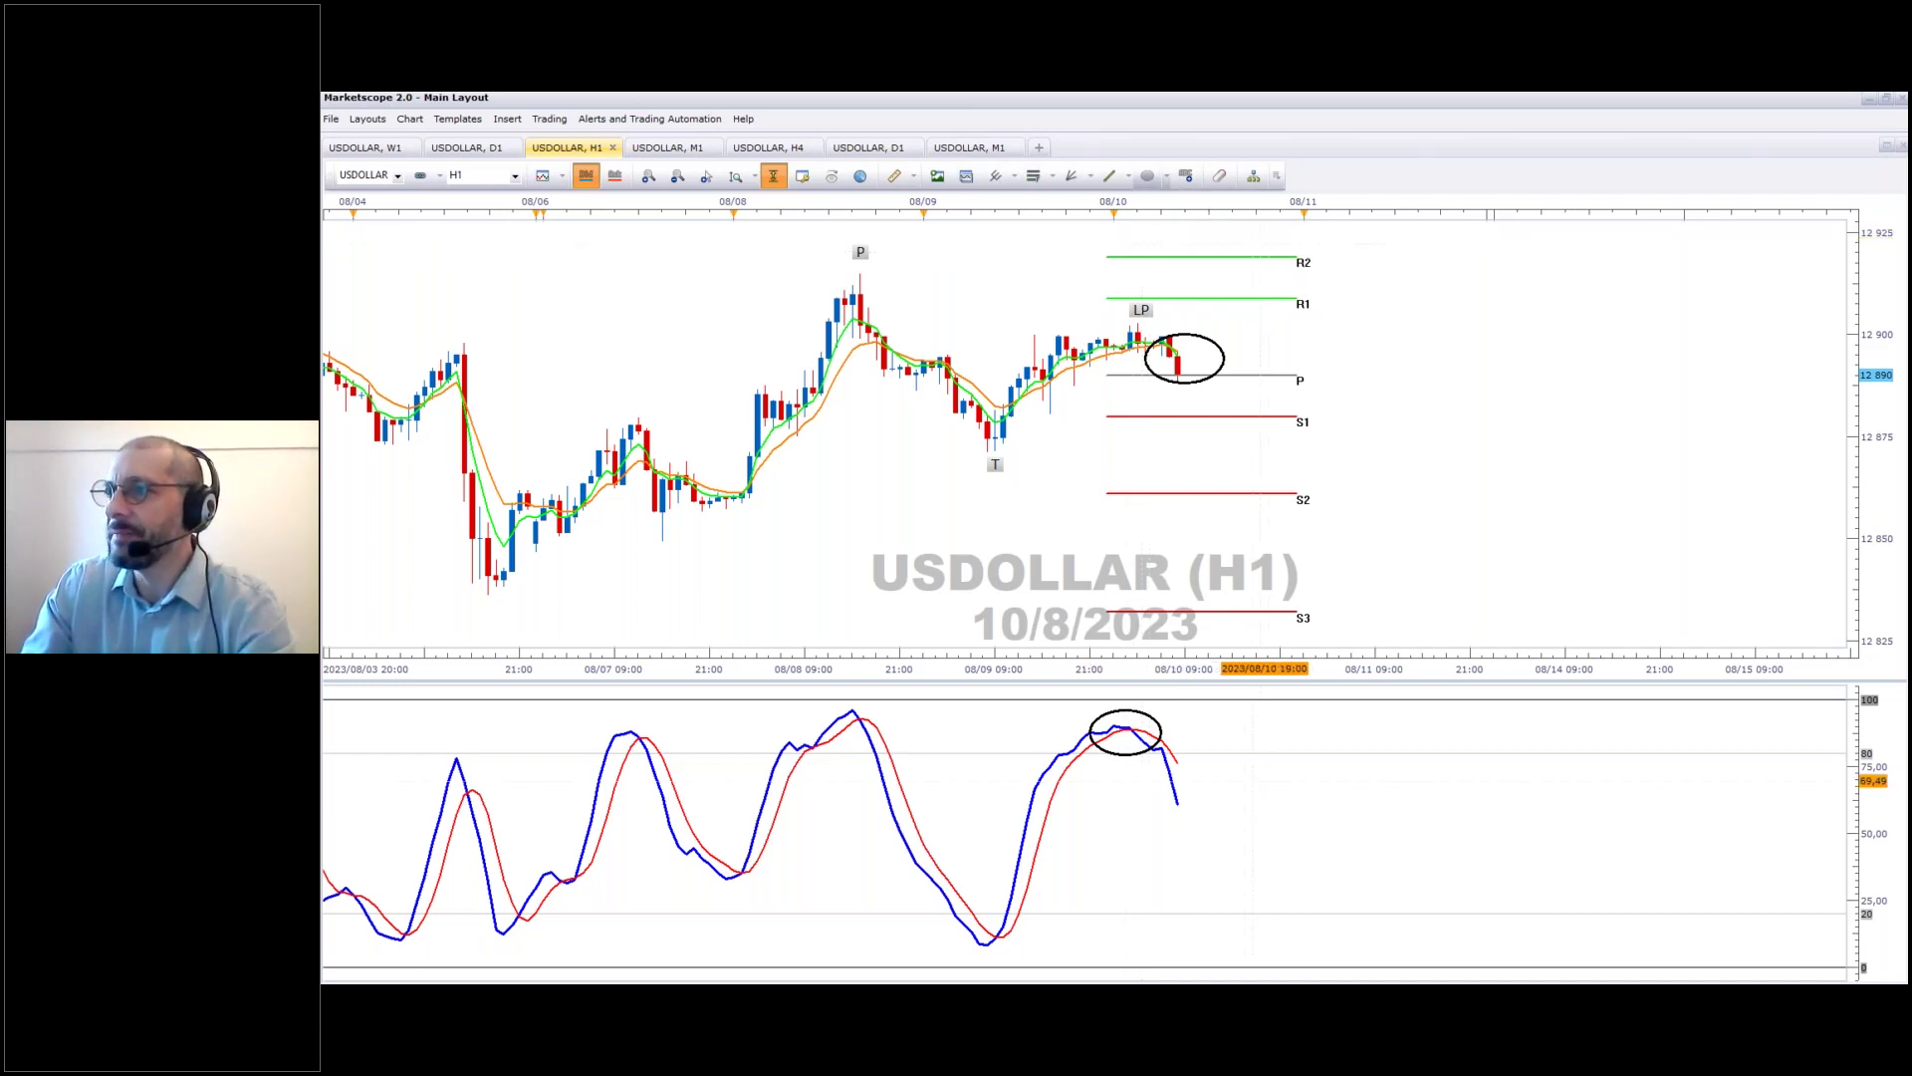
drag(1249, 924, 1392, 924)
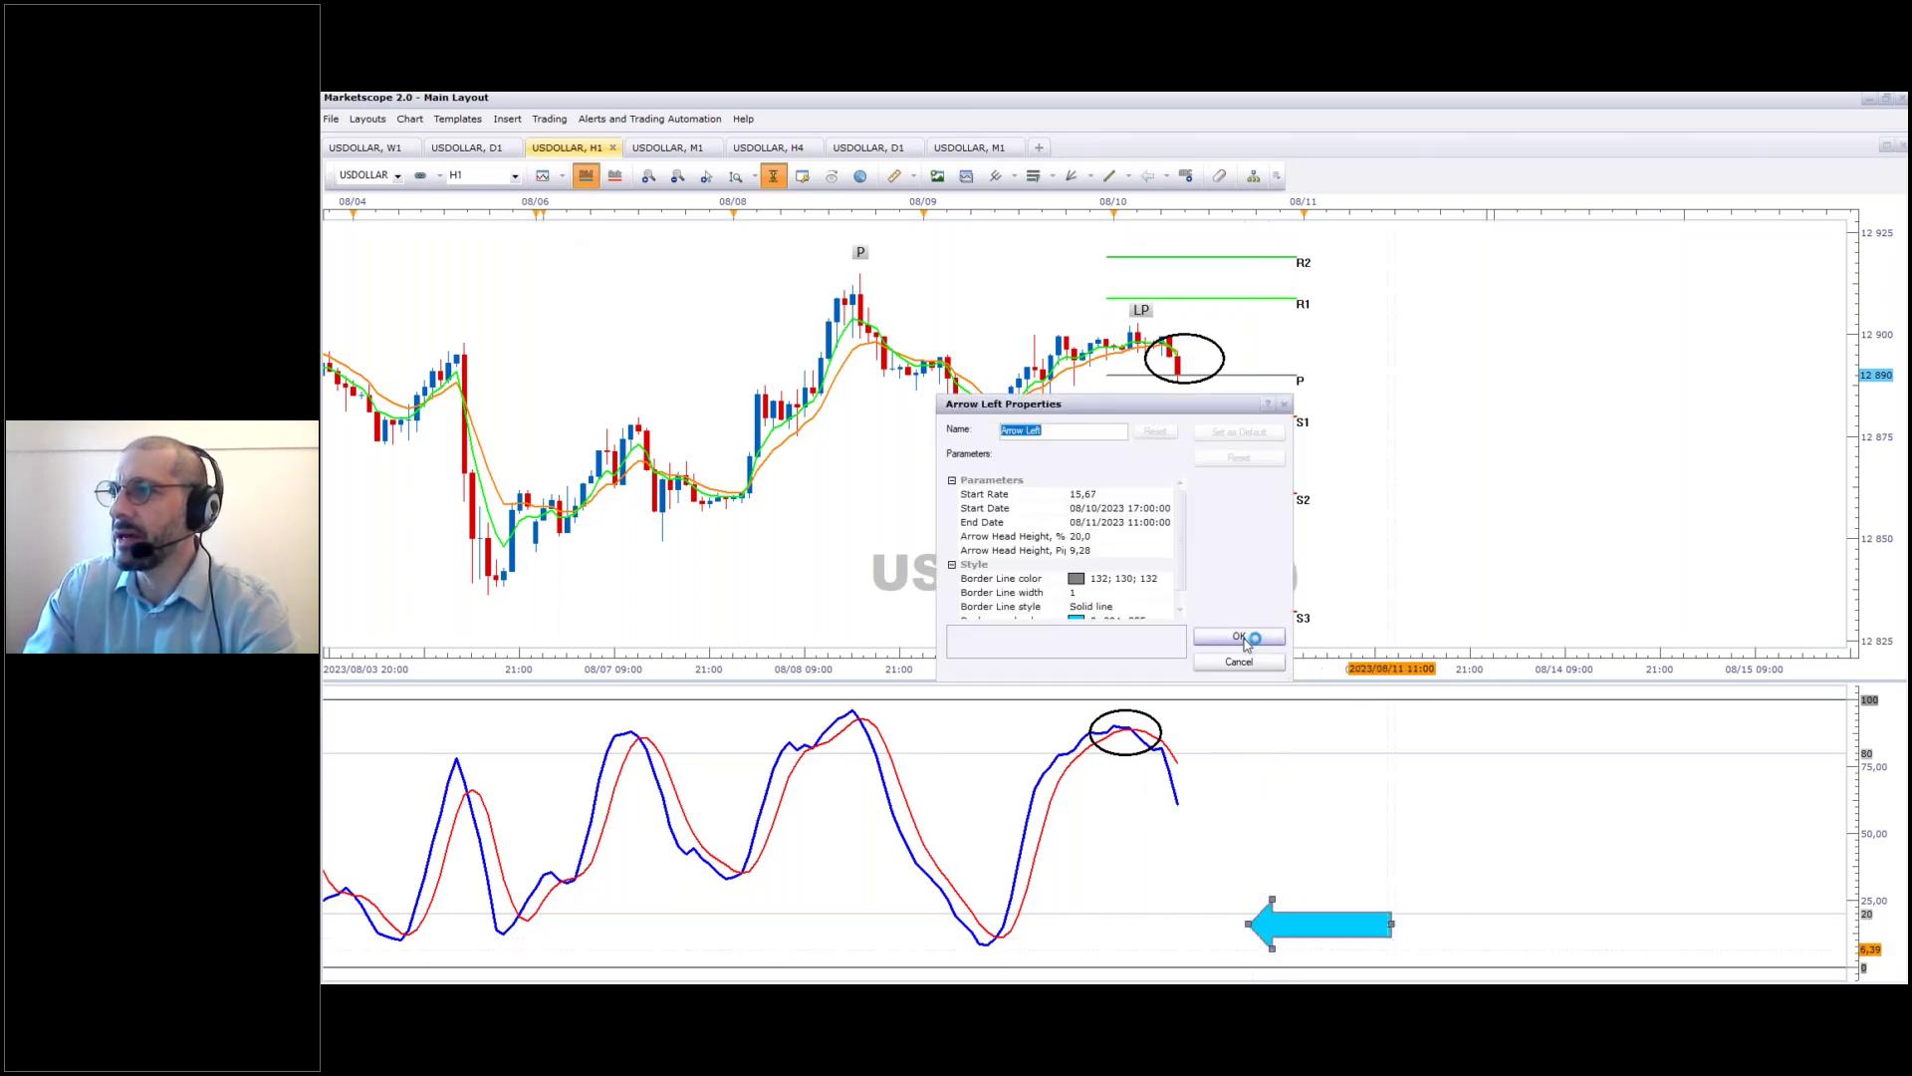
click(1250, 644)
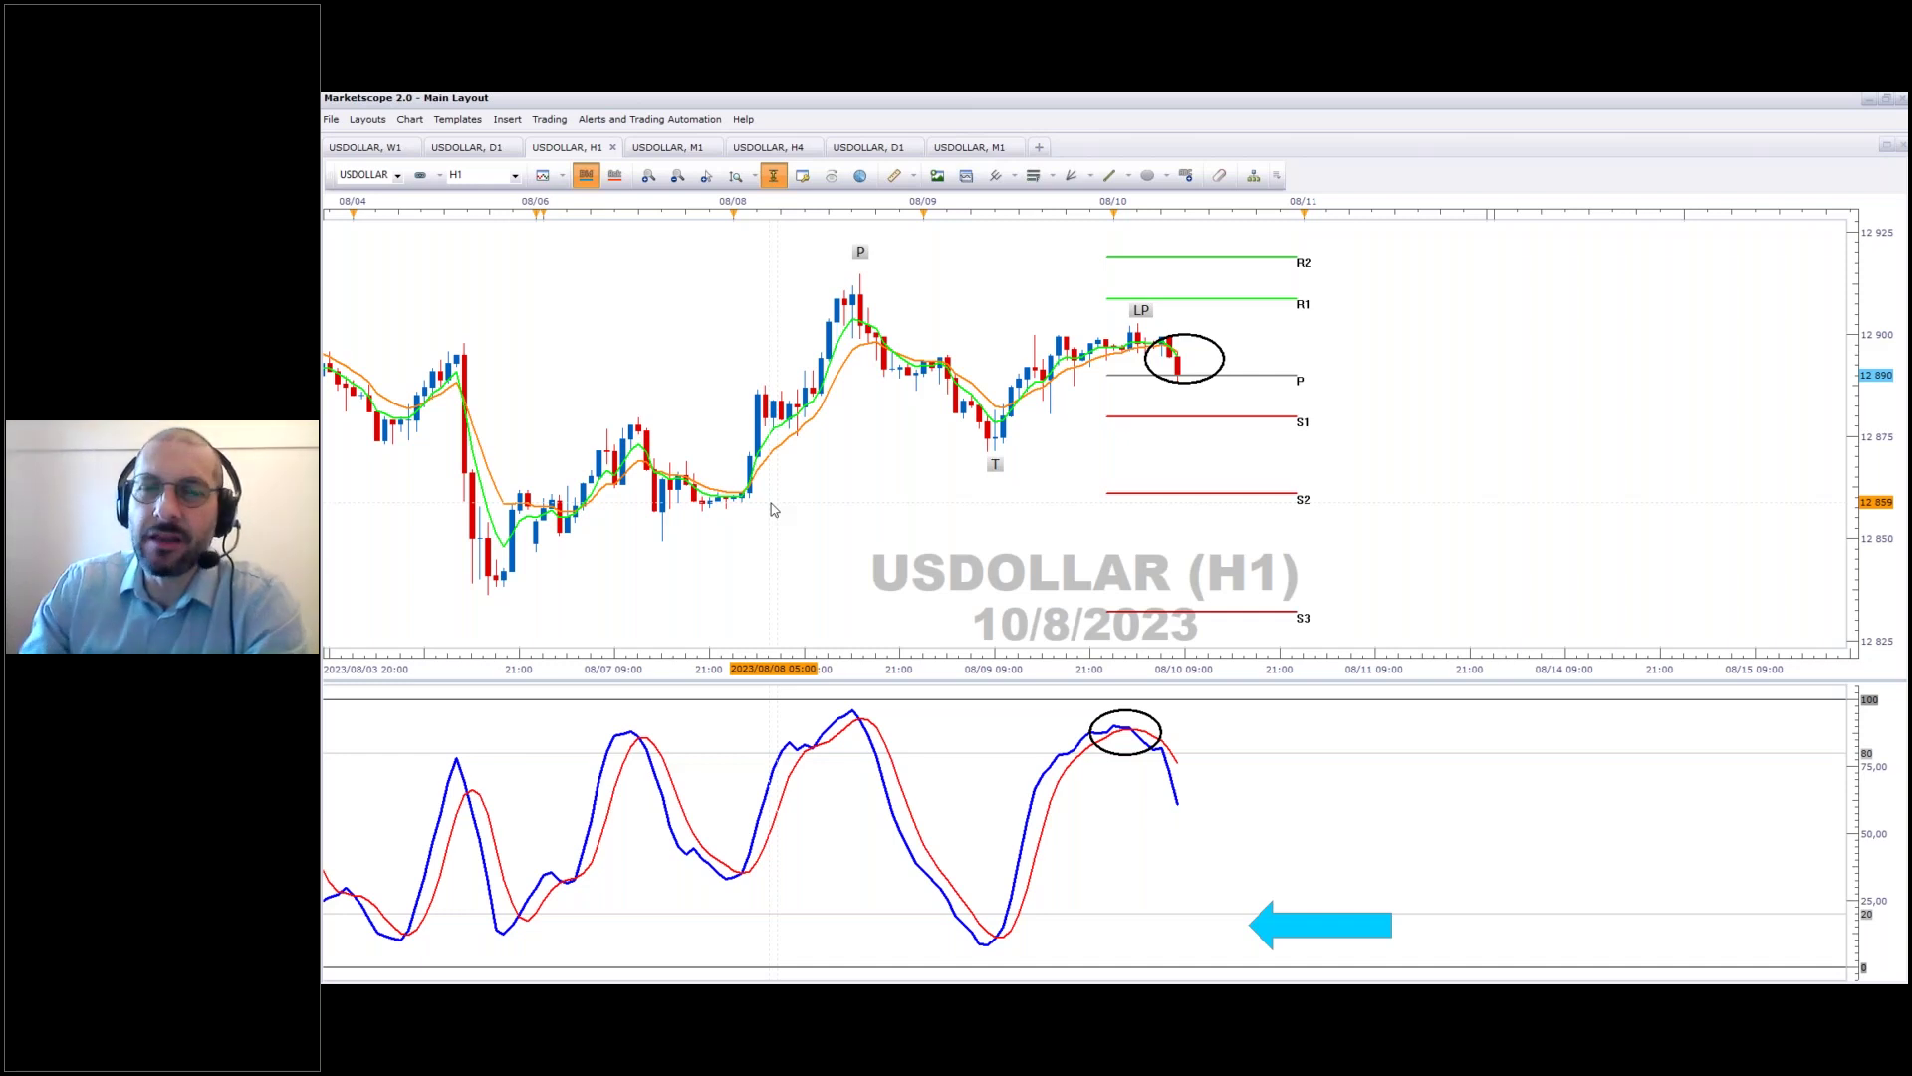
Change the charts' instrument to EUR/USD and bring up the weekly chart with room beyond the latest candle.
click(398, 176)
click(397, 176)
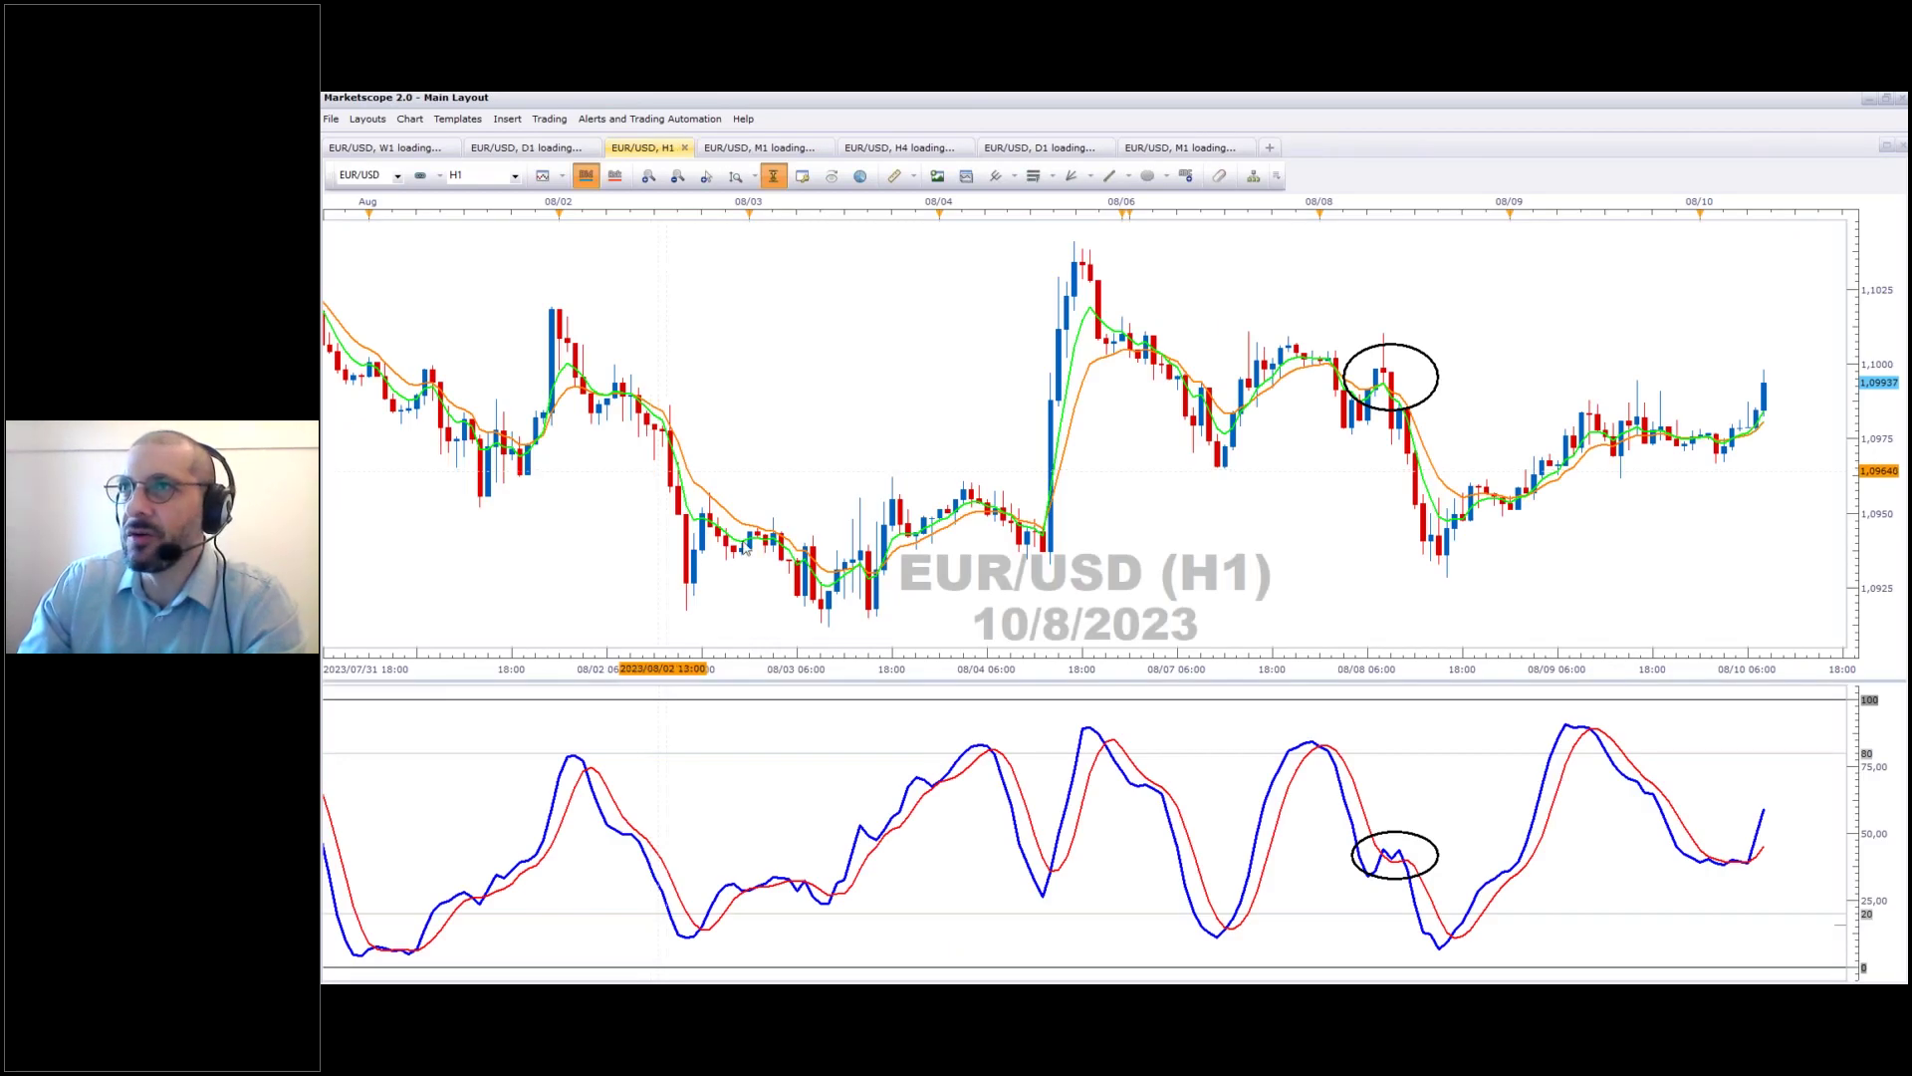
click(365, 151)
scroll(1219, 528, down, 5)
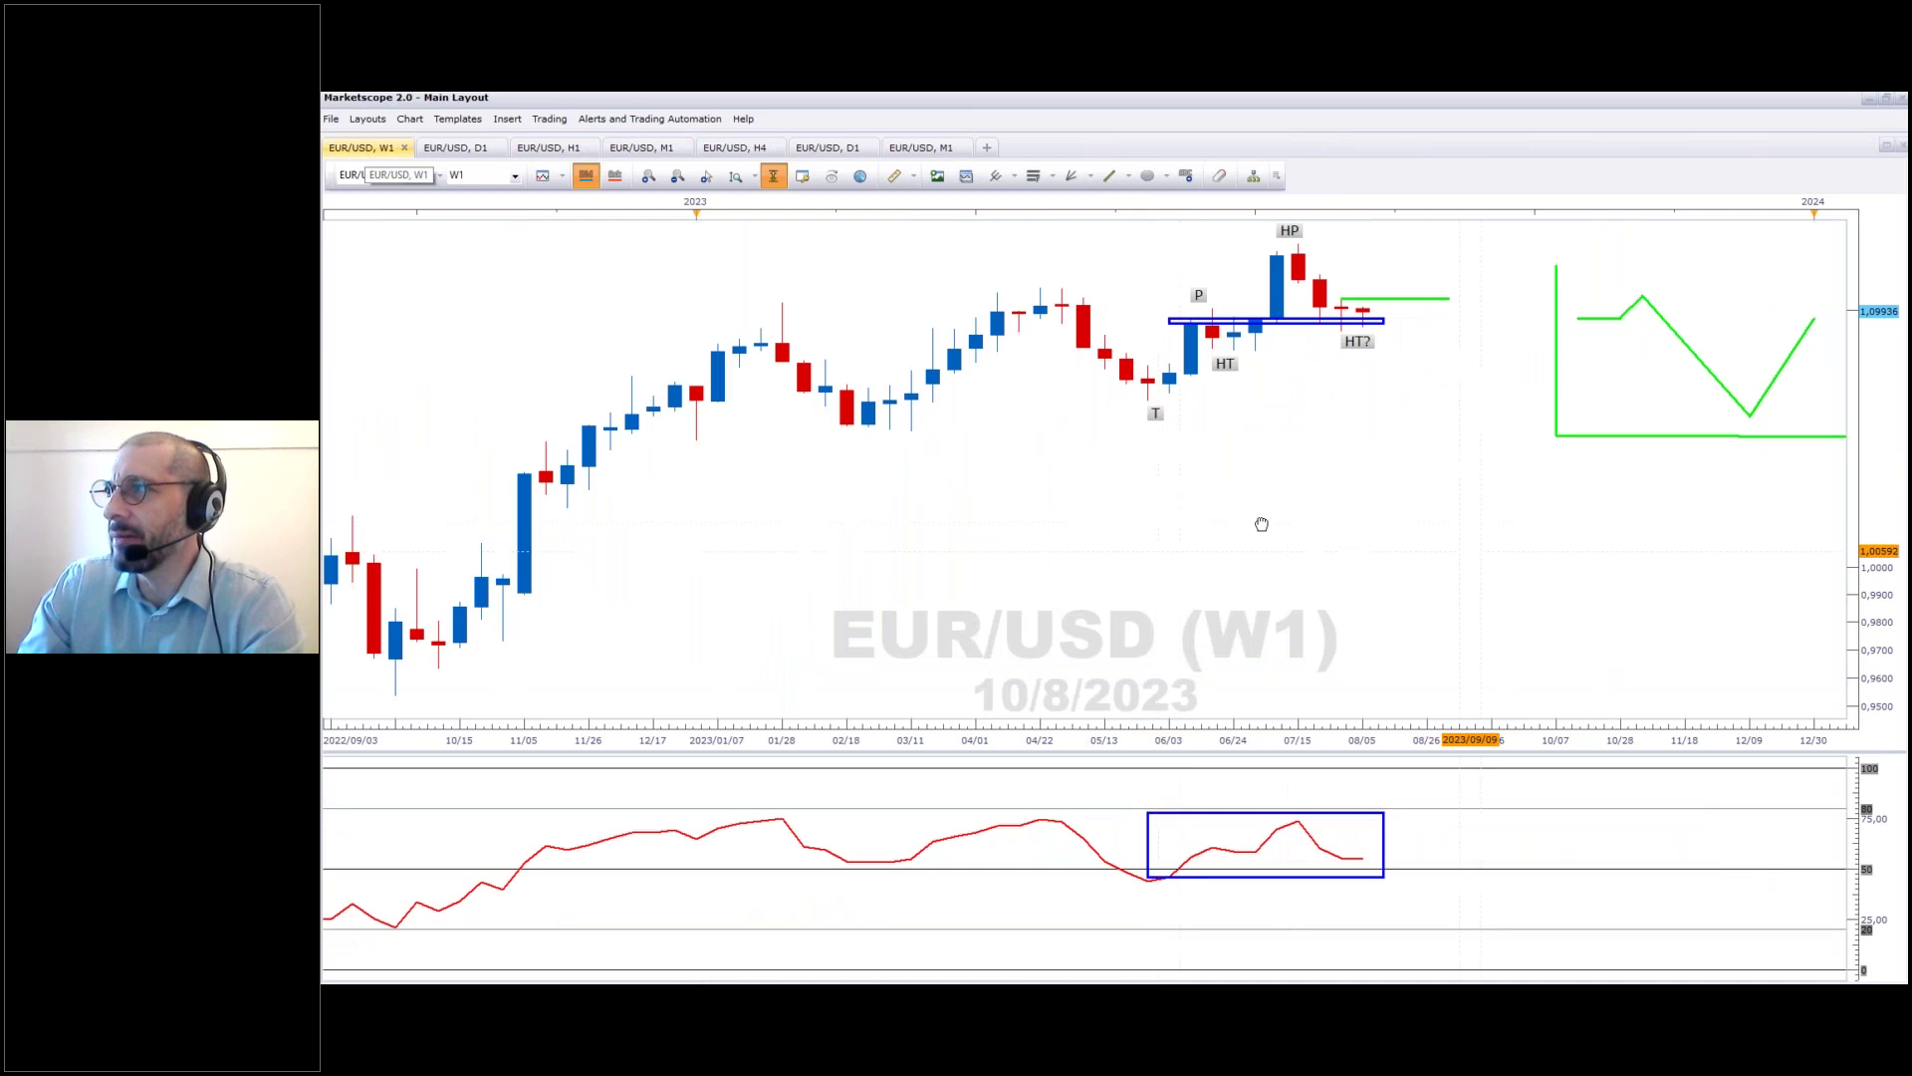
scroll(1210, 436, down, 3)
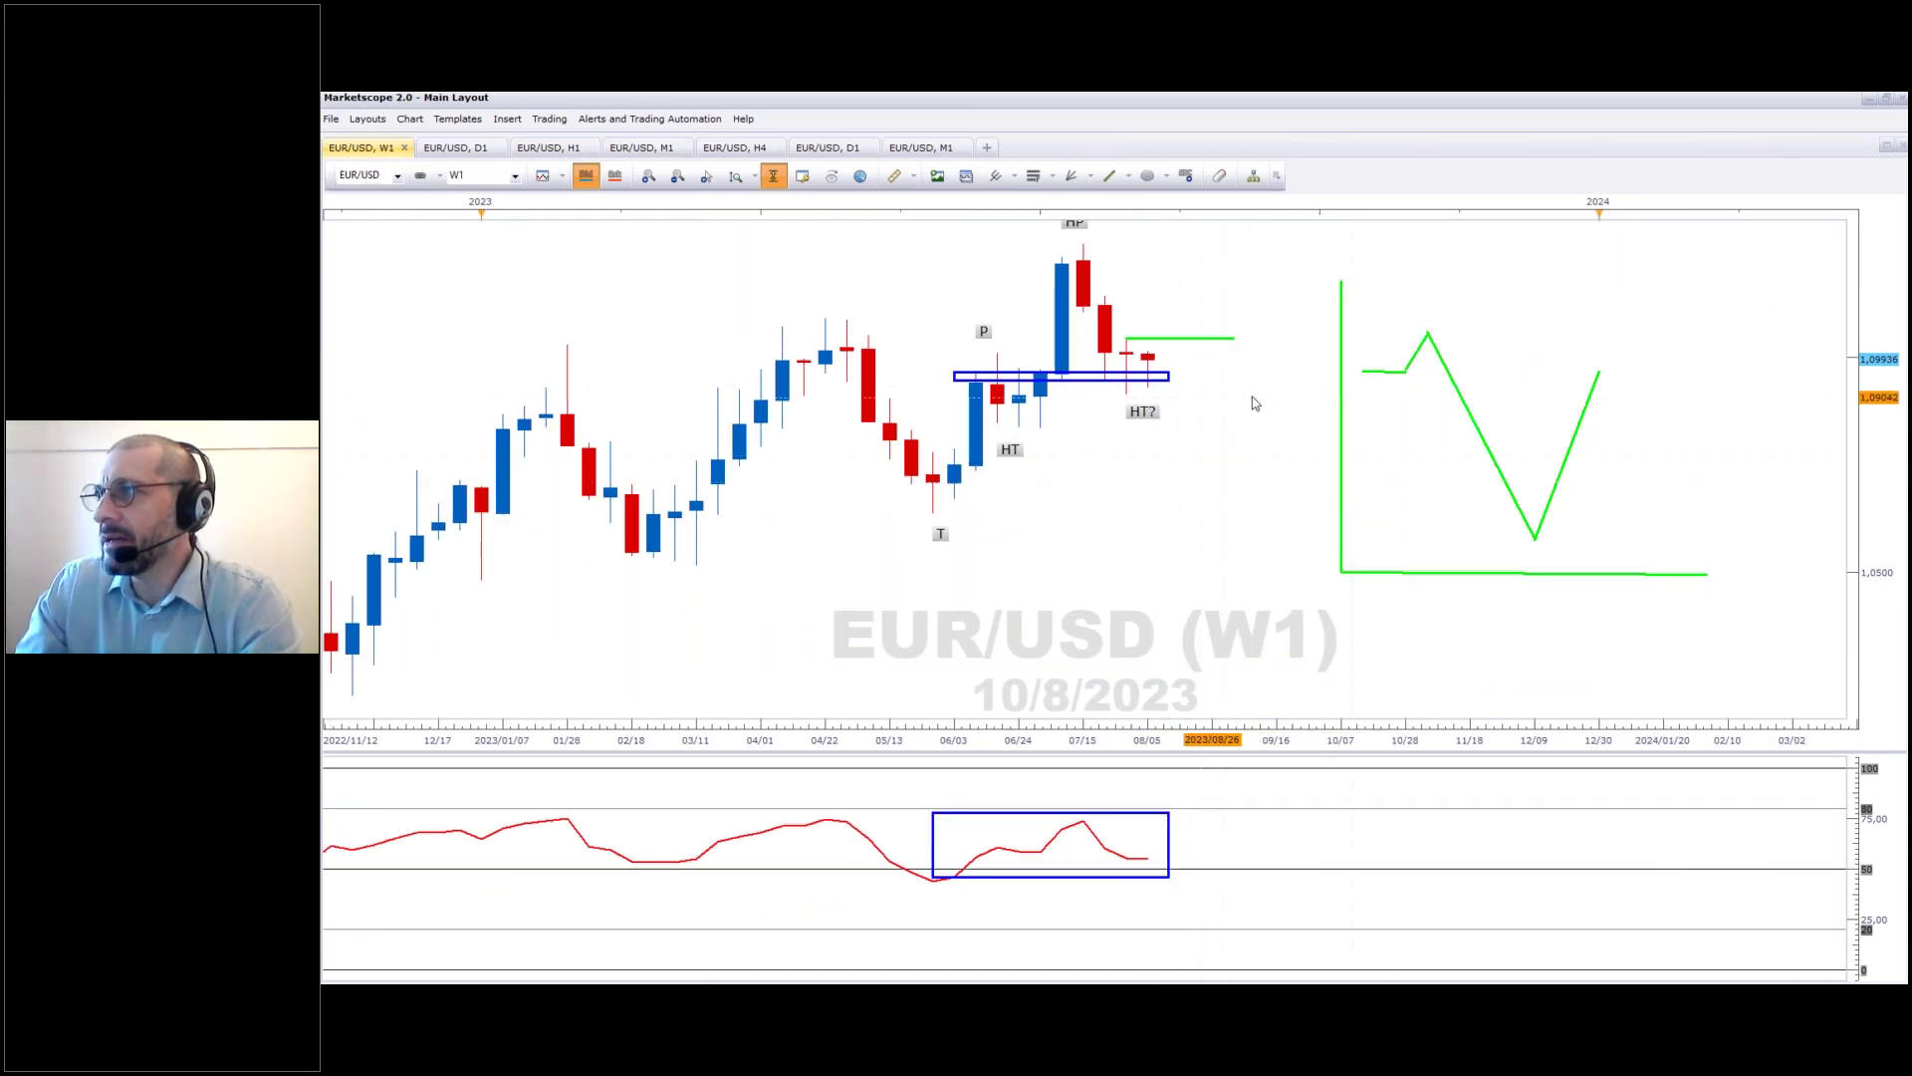
Delete the six green lines forming the sketch in the empty area beyond the latest weekly candle.
click(1341, 433)
key(Delete)
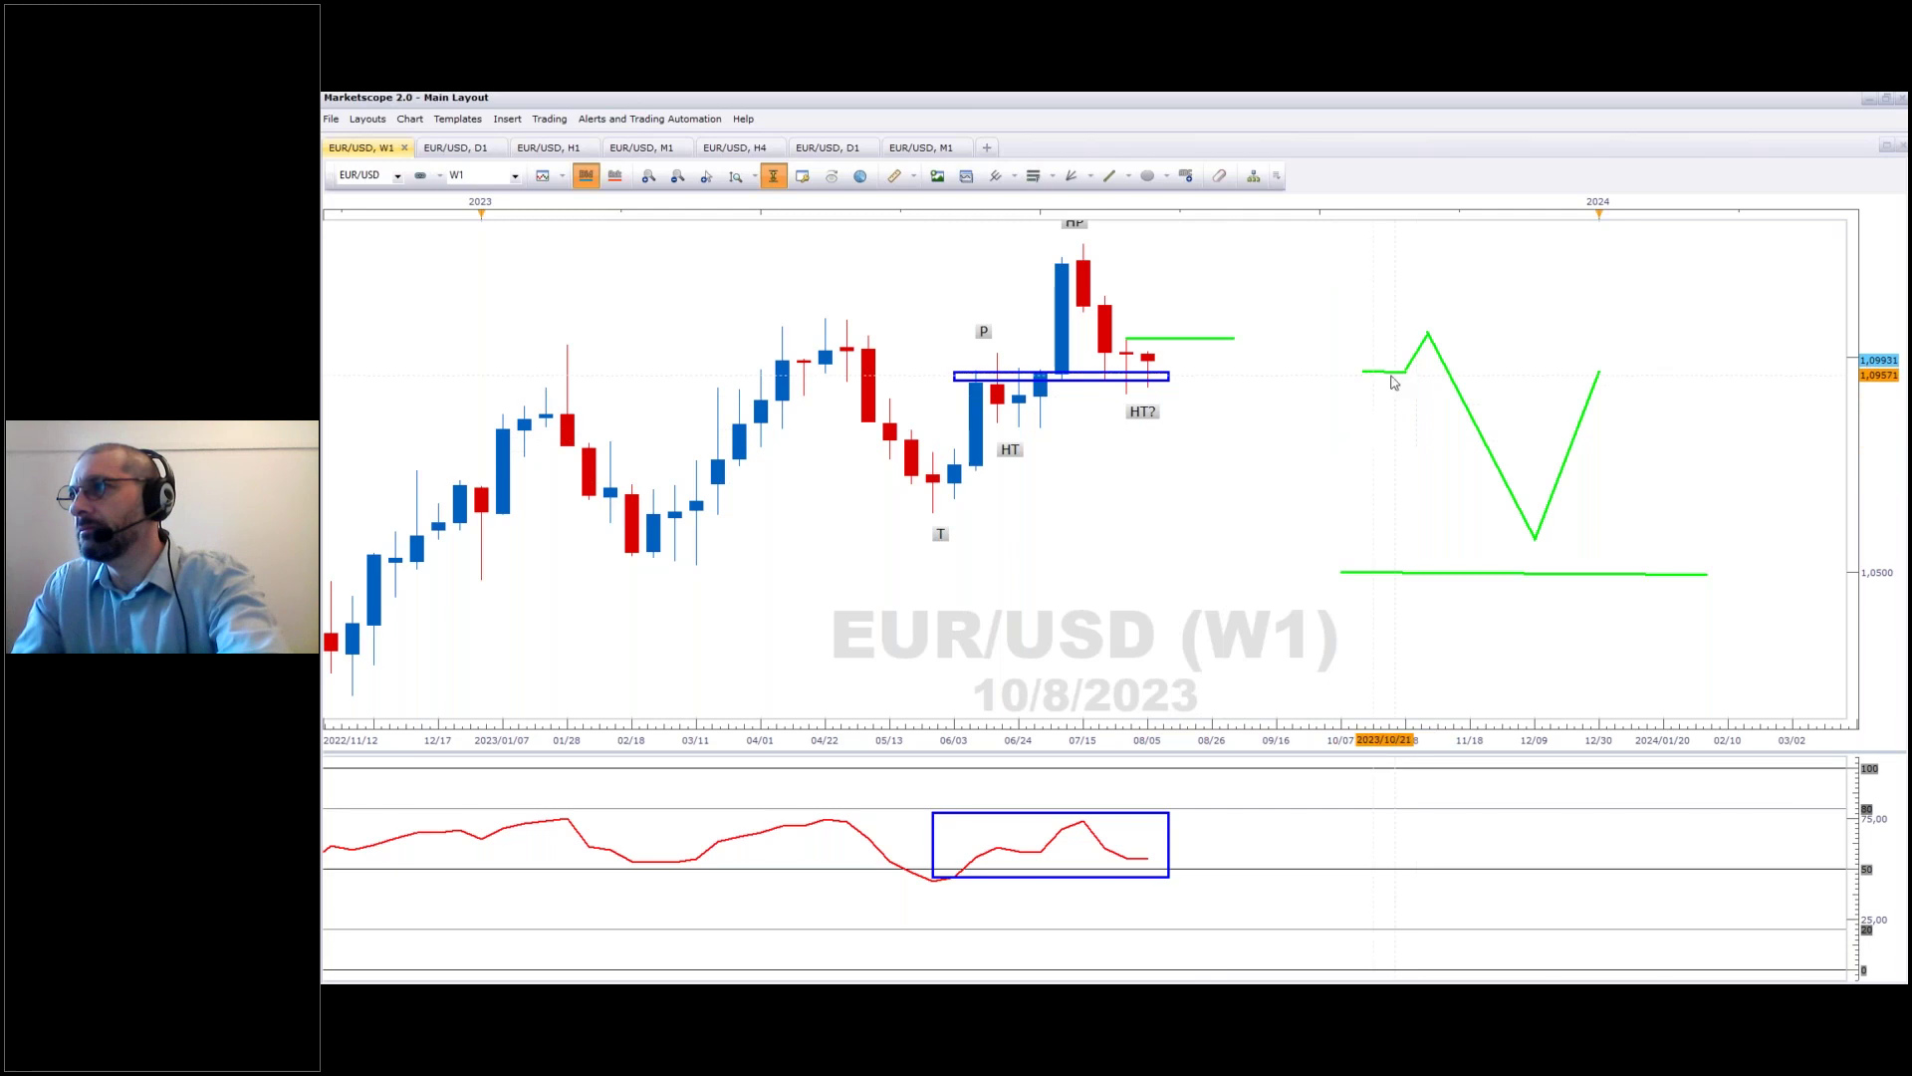
click(1405, 373)
key(Delete)
click(1416, 352)
key(Delete)
click(1455, 384)
key(Delete)
click(1574, 439)
key(Delete)
click(1571, 573)
key(Delete)
Move the HT? label on the EUR/USD weekly chart beneath the low of the candle before the latest one.
drag(1147, 413, 1125, 405)
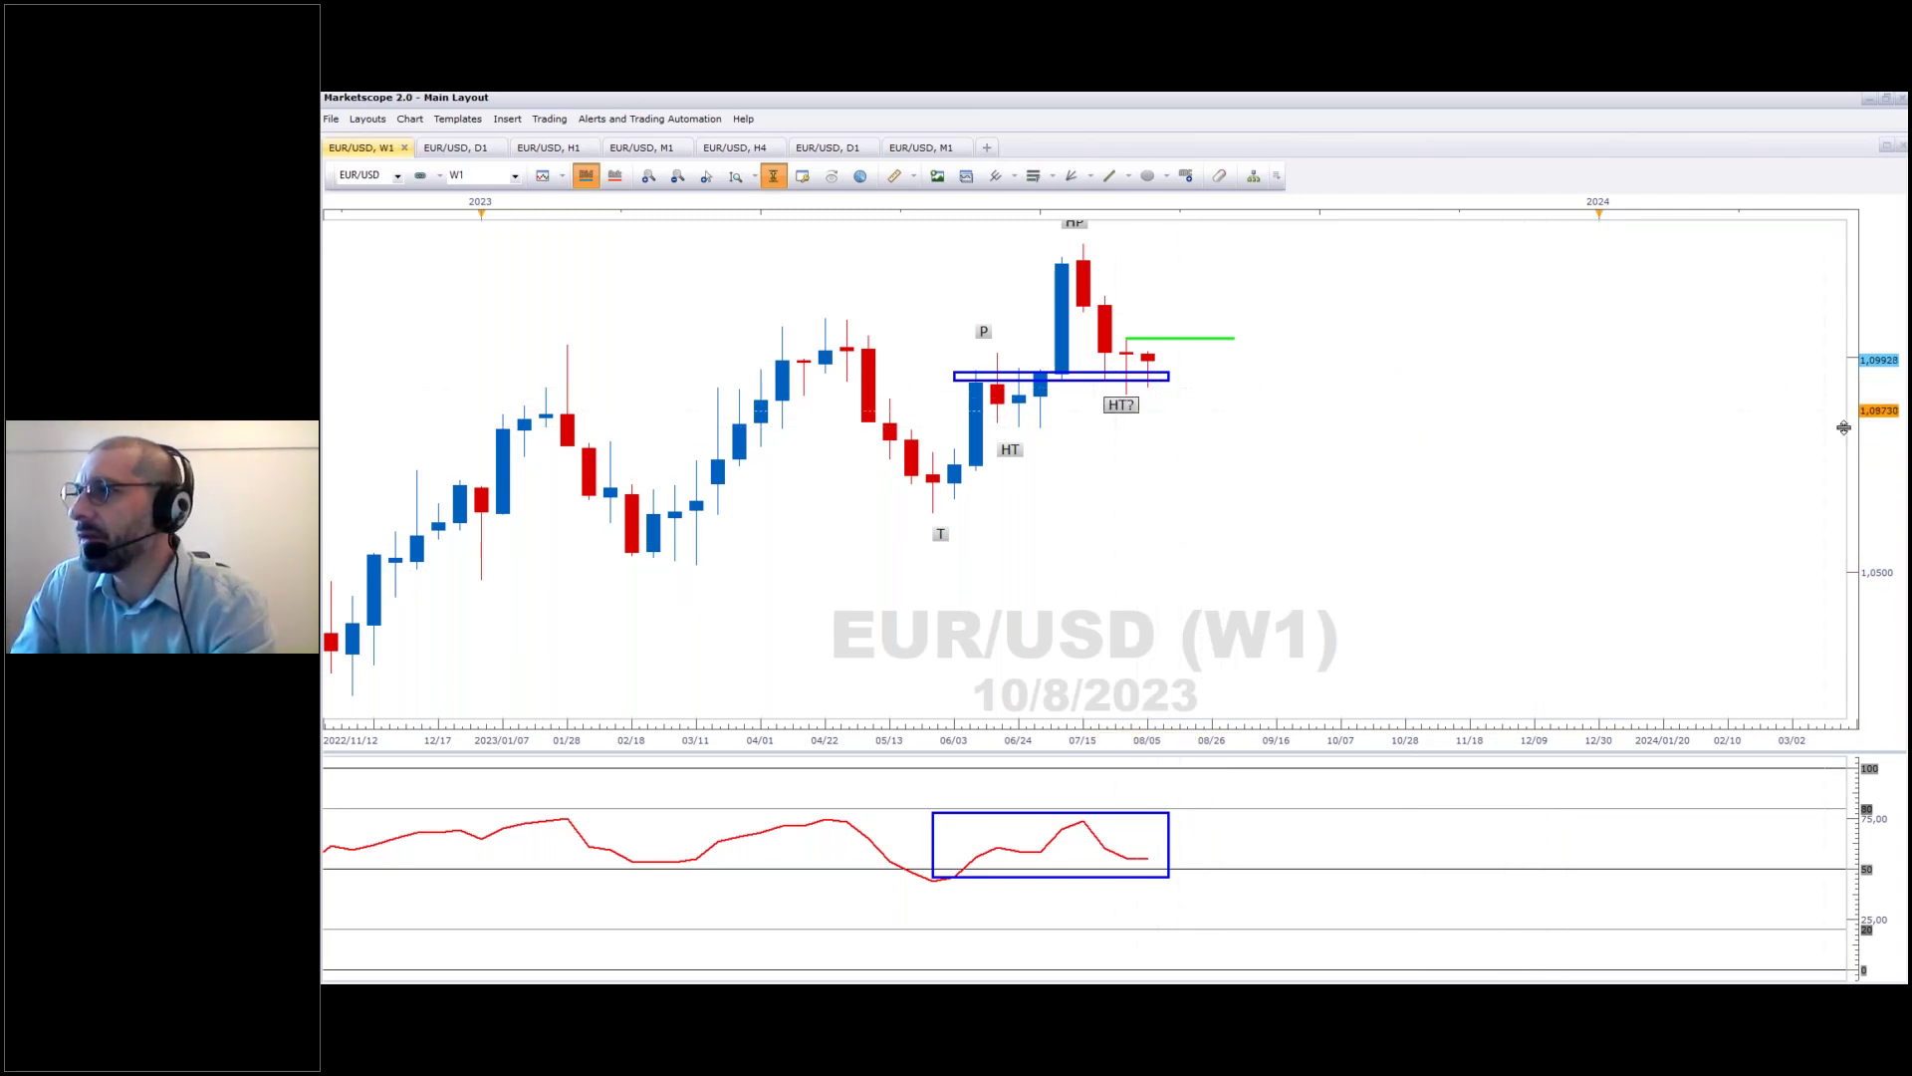
scroll(1839, 456, down, 2)
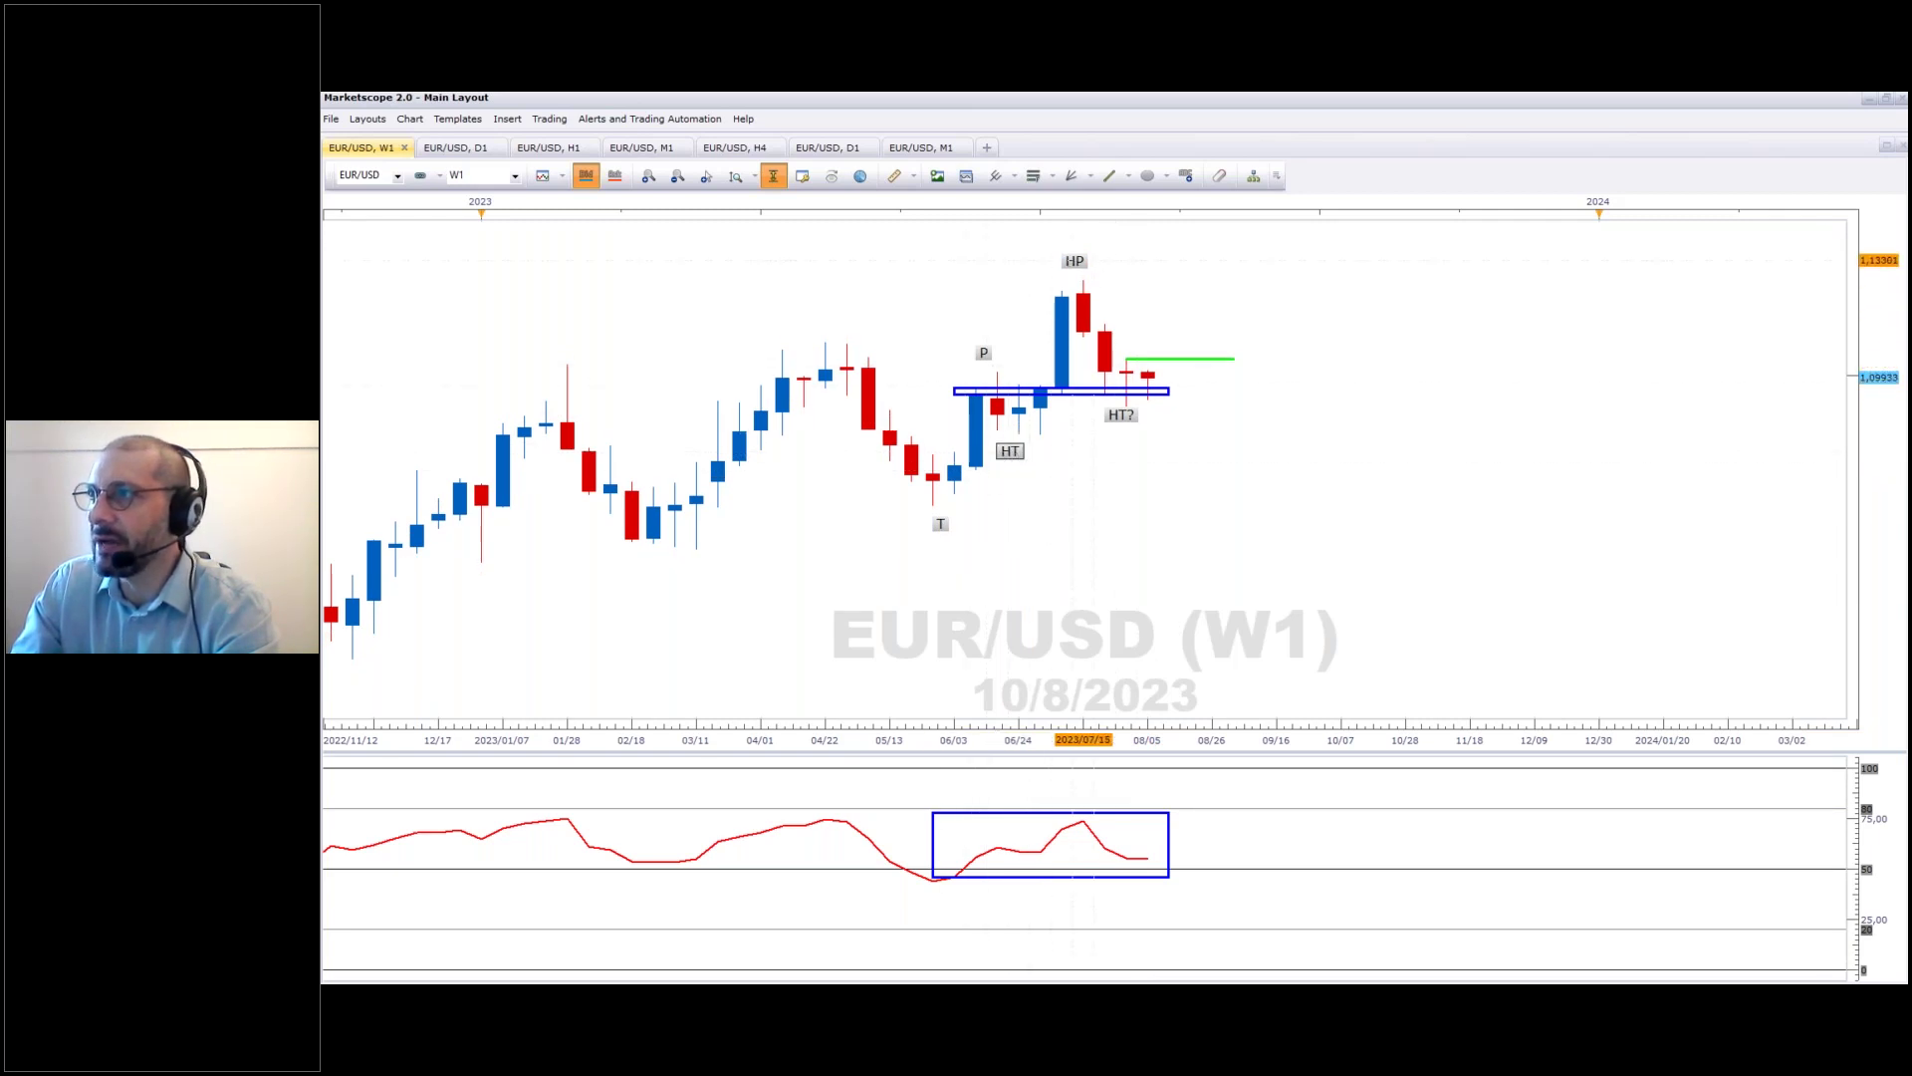
drag(1132, 434, 1139, 435)
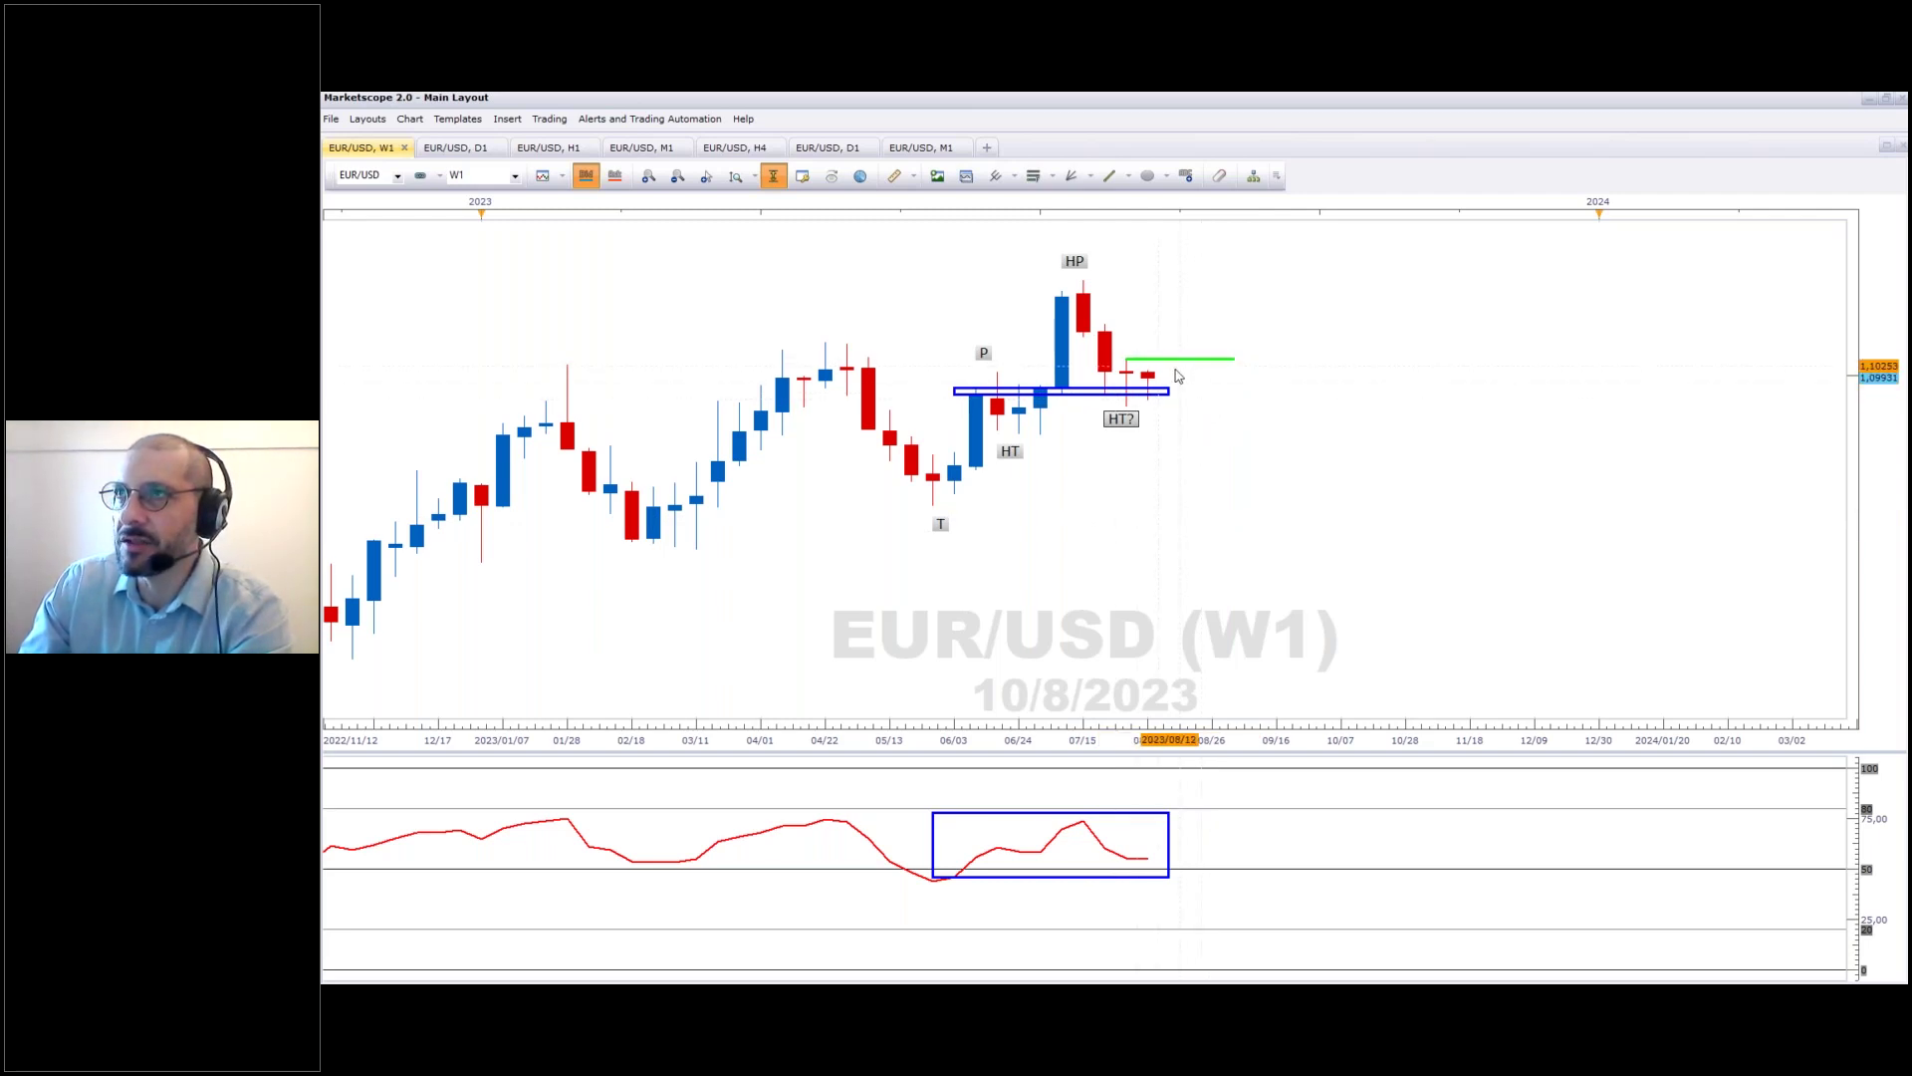
On the EUR/USD daily chart, move the up arrow beneath the 8 August low and delete the green lines.
click(458, 149)
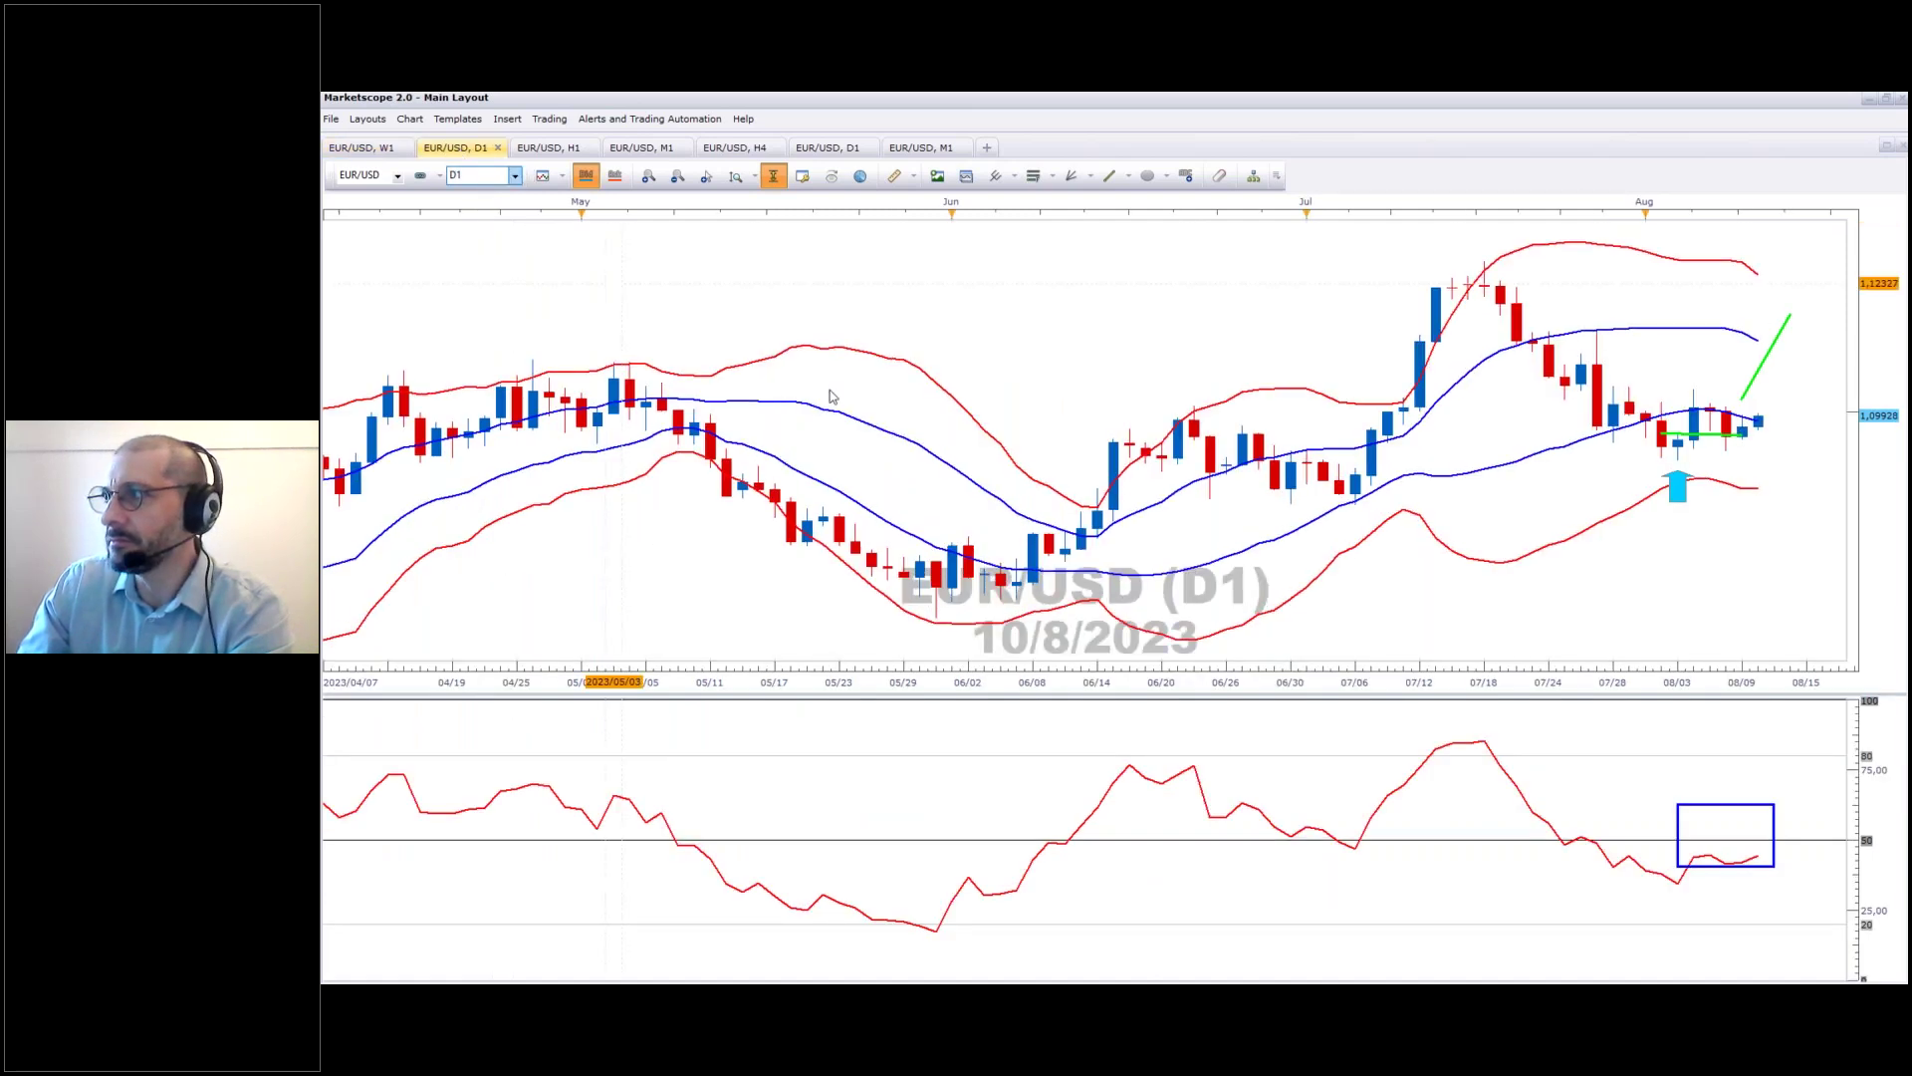
drag(831, 397, 625, 389)
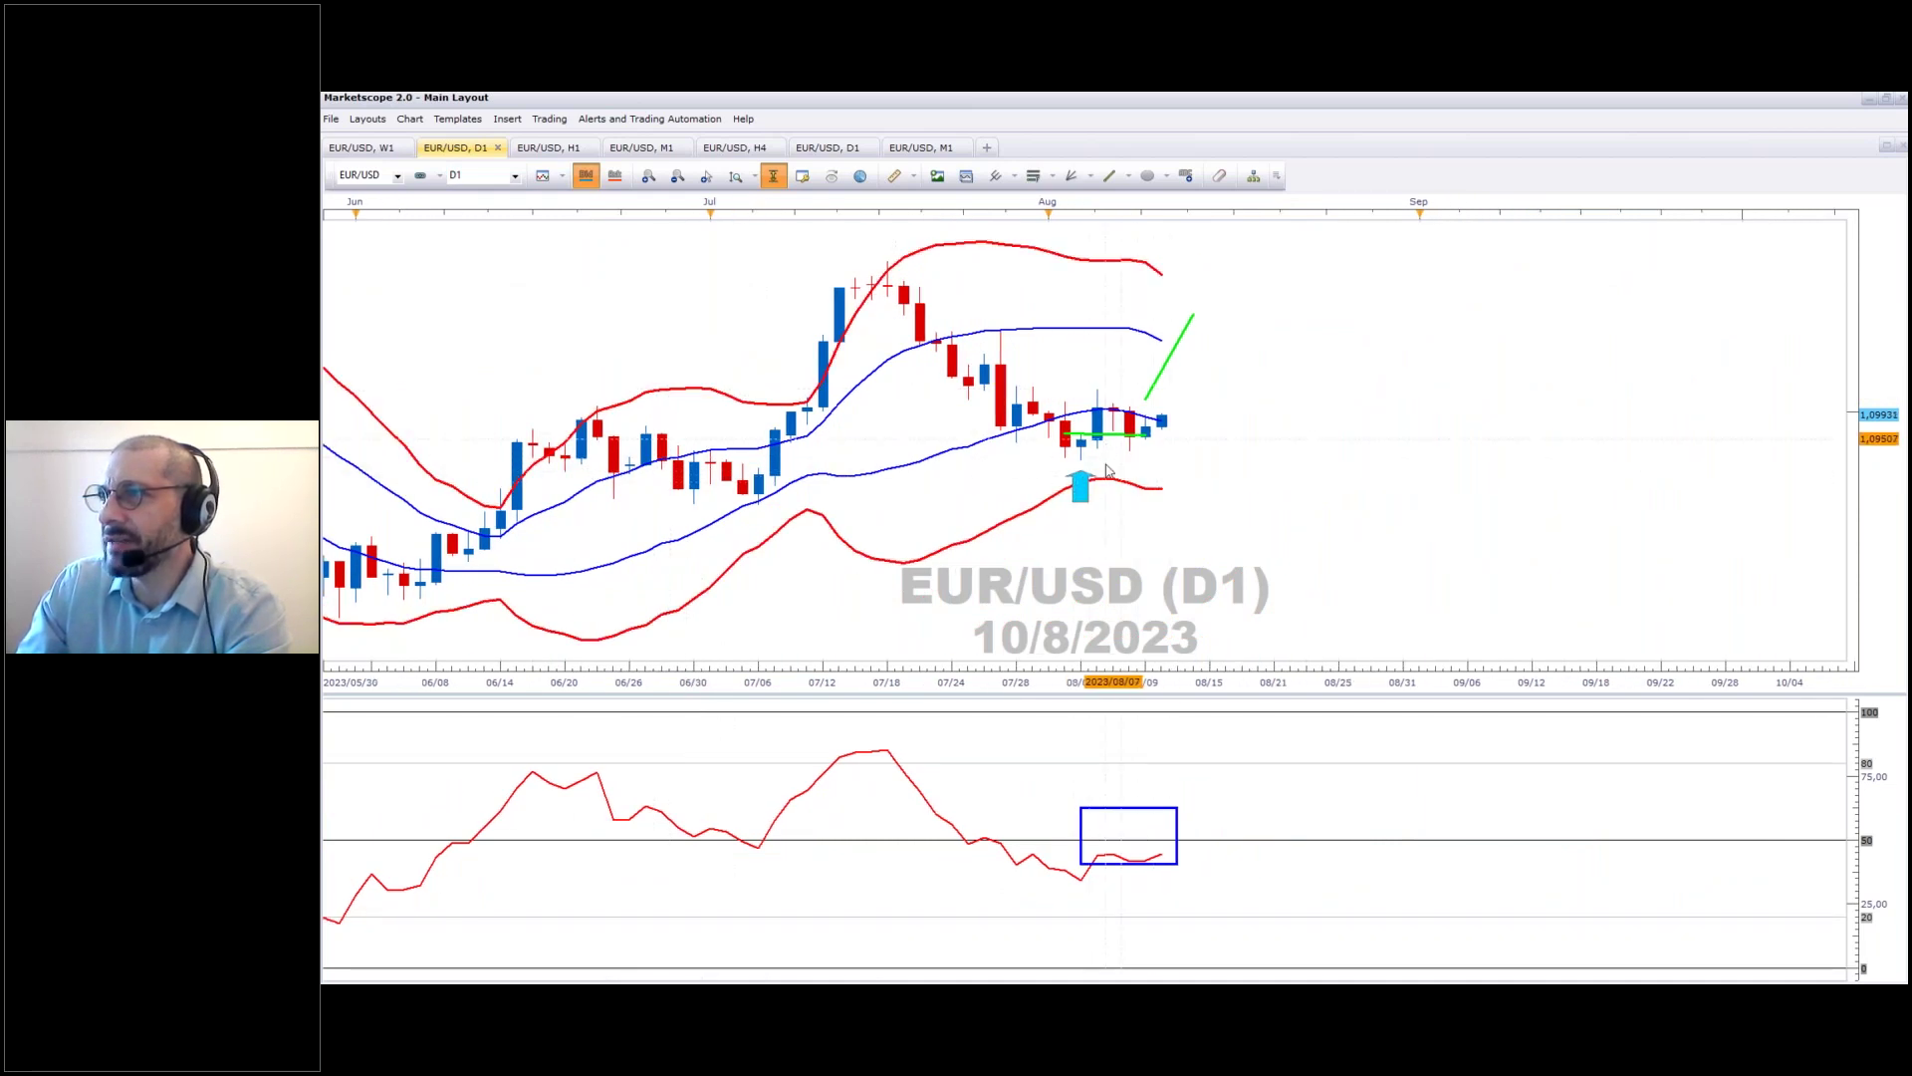
mouse_move(1088, 488)
mouse_down()
mouse_move(1094, 391)
mouse_move(1089, 496)
mouse_move(1112, 420)
mouse_move(1112, 441)
mouse_move(1135, 419)
mouse_move(1105, 463)
mouse_move(1084, 451)
mouse_move(1157, 436)
mouse_move(1078, 498)
mouse_move(1088, 463)
mouse_move(1143, 474)
mouse_move(1126, 448)
mouse_move(1138, 483)
mouse_up()
click(1175, 372)
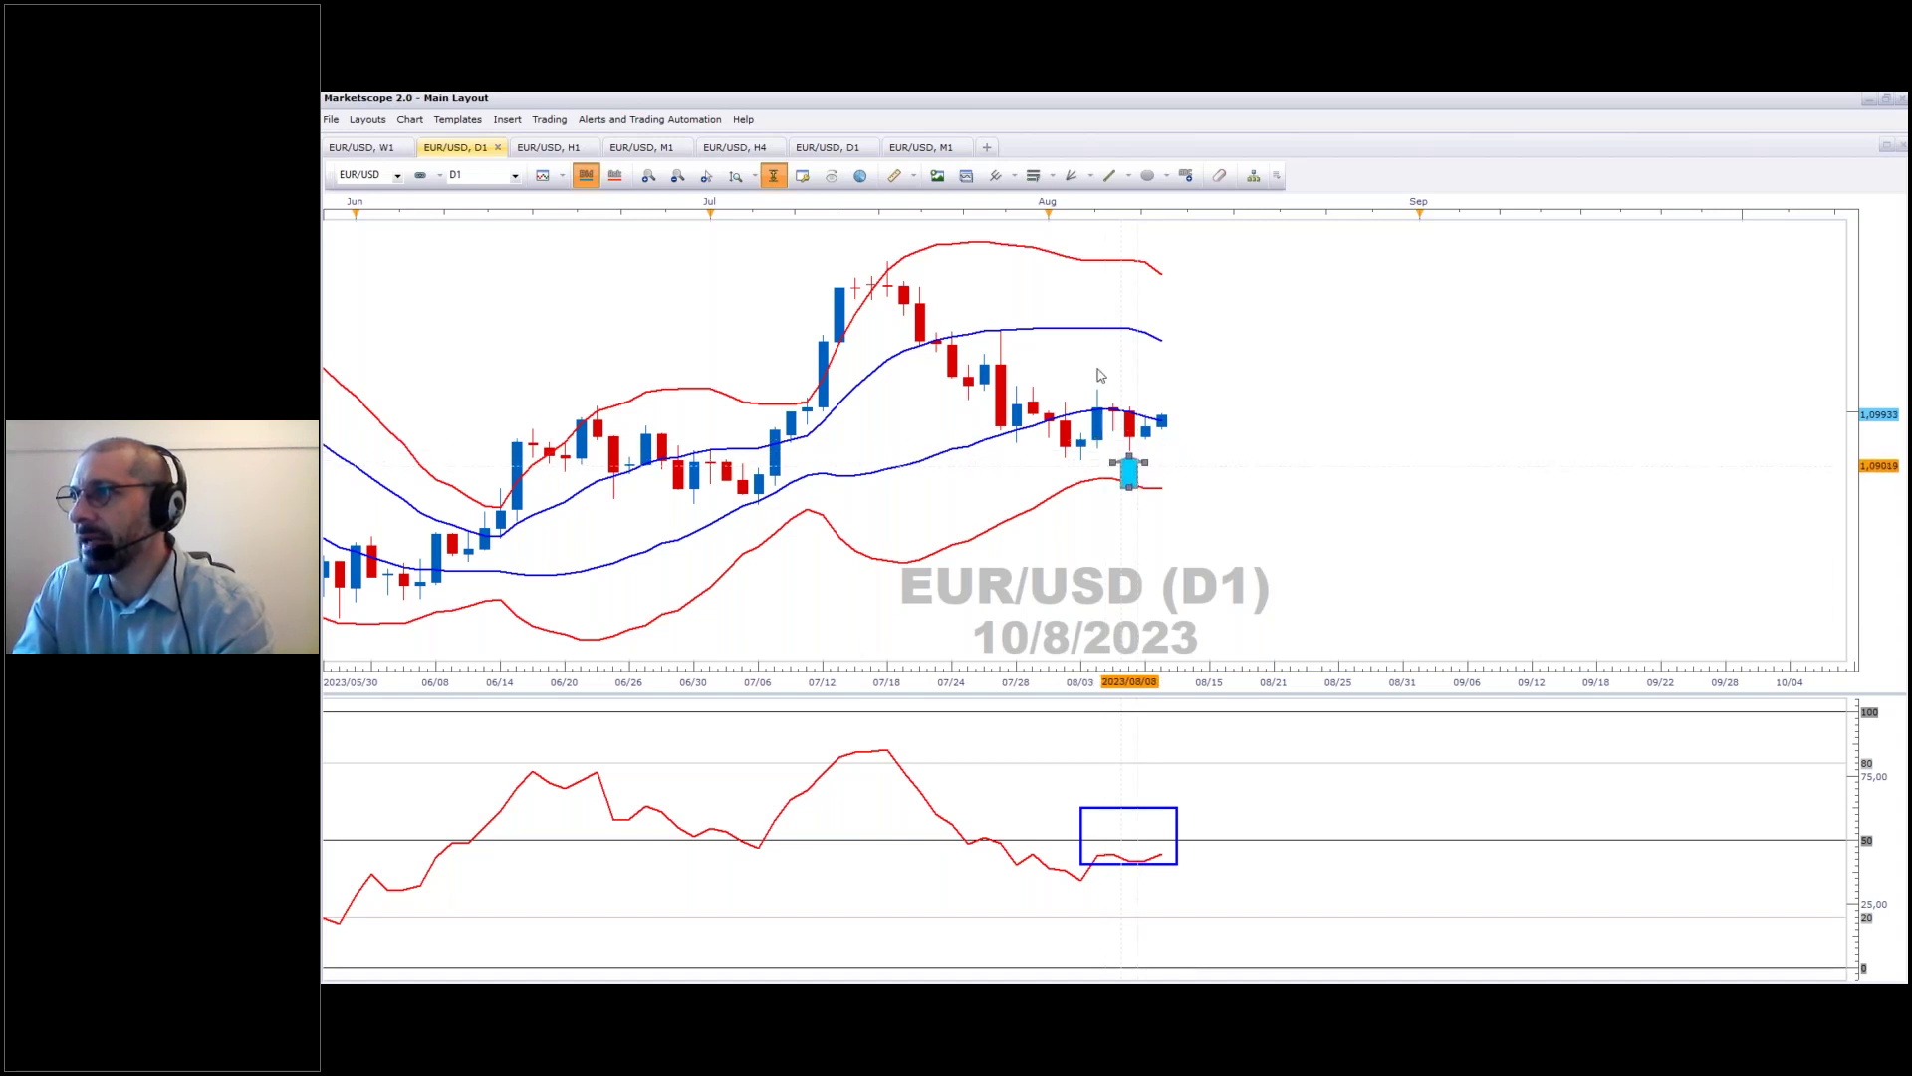
Draw a nearly horizontal green line from the top of the 8 August candle past the latest candle, and shift the blue indicator rectangle forward around the newest readings.
click(1110, 180)
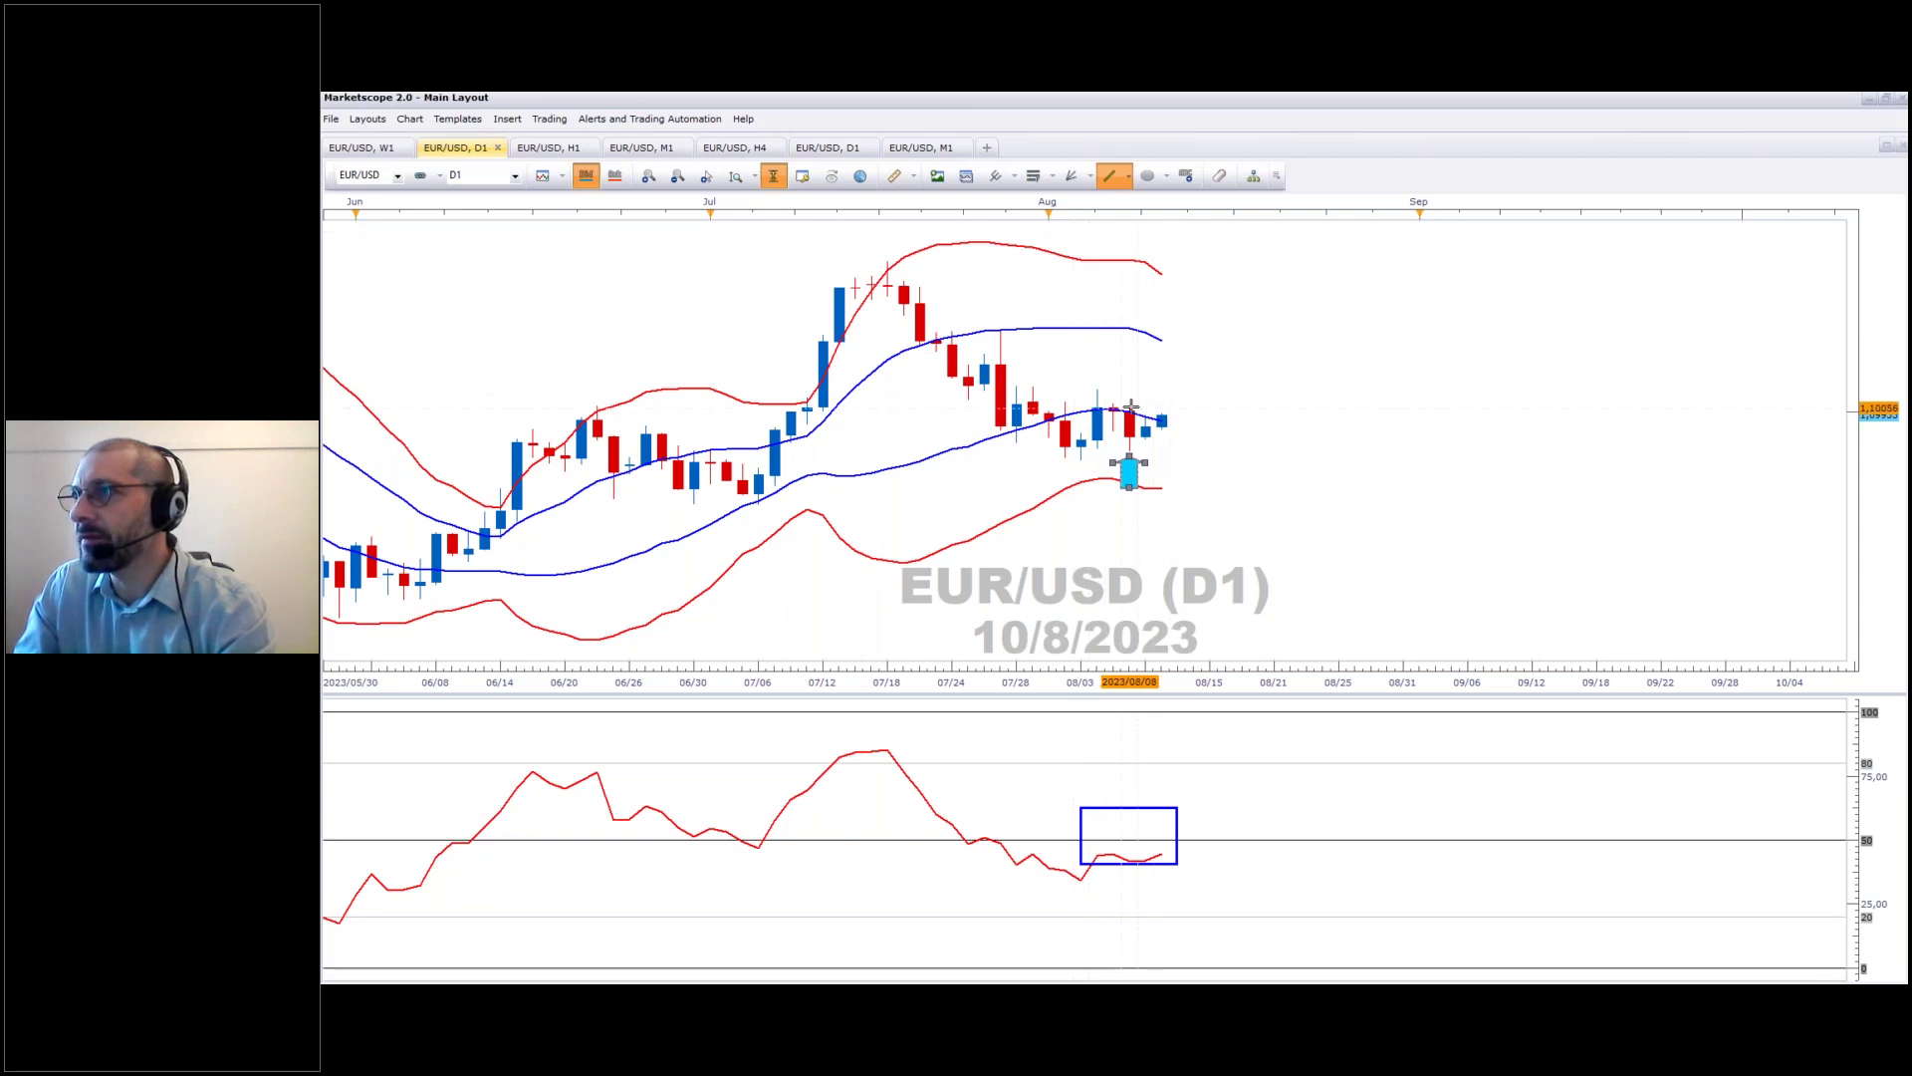
drag(1128, 404, 1240, 406)
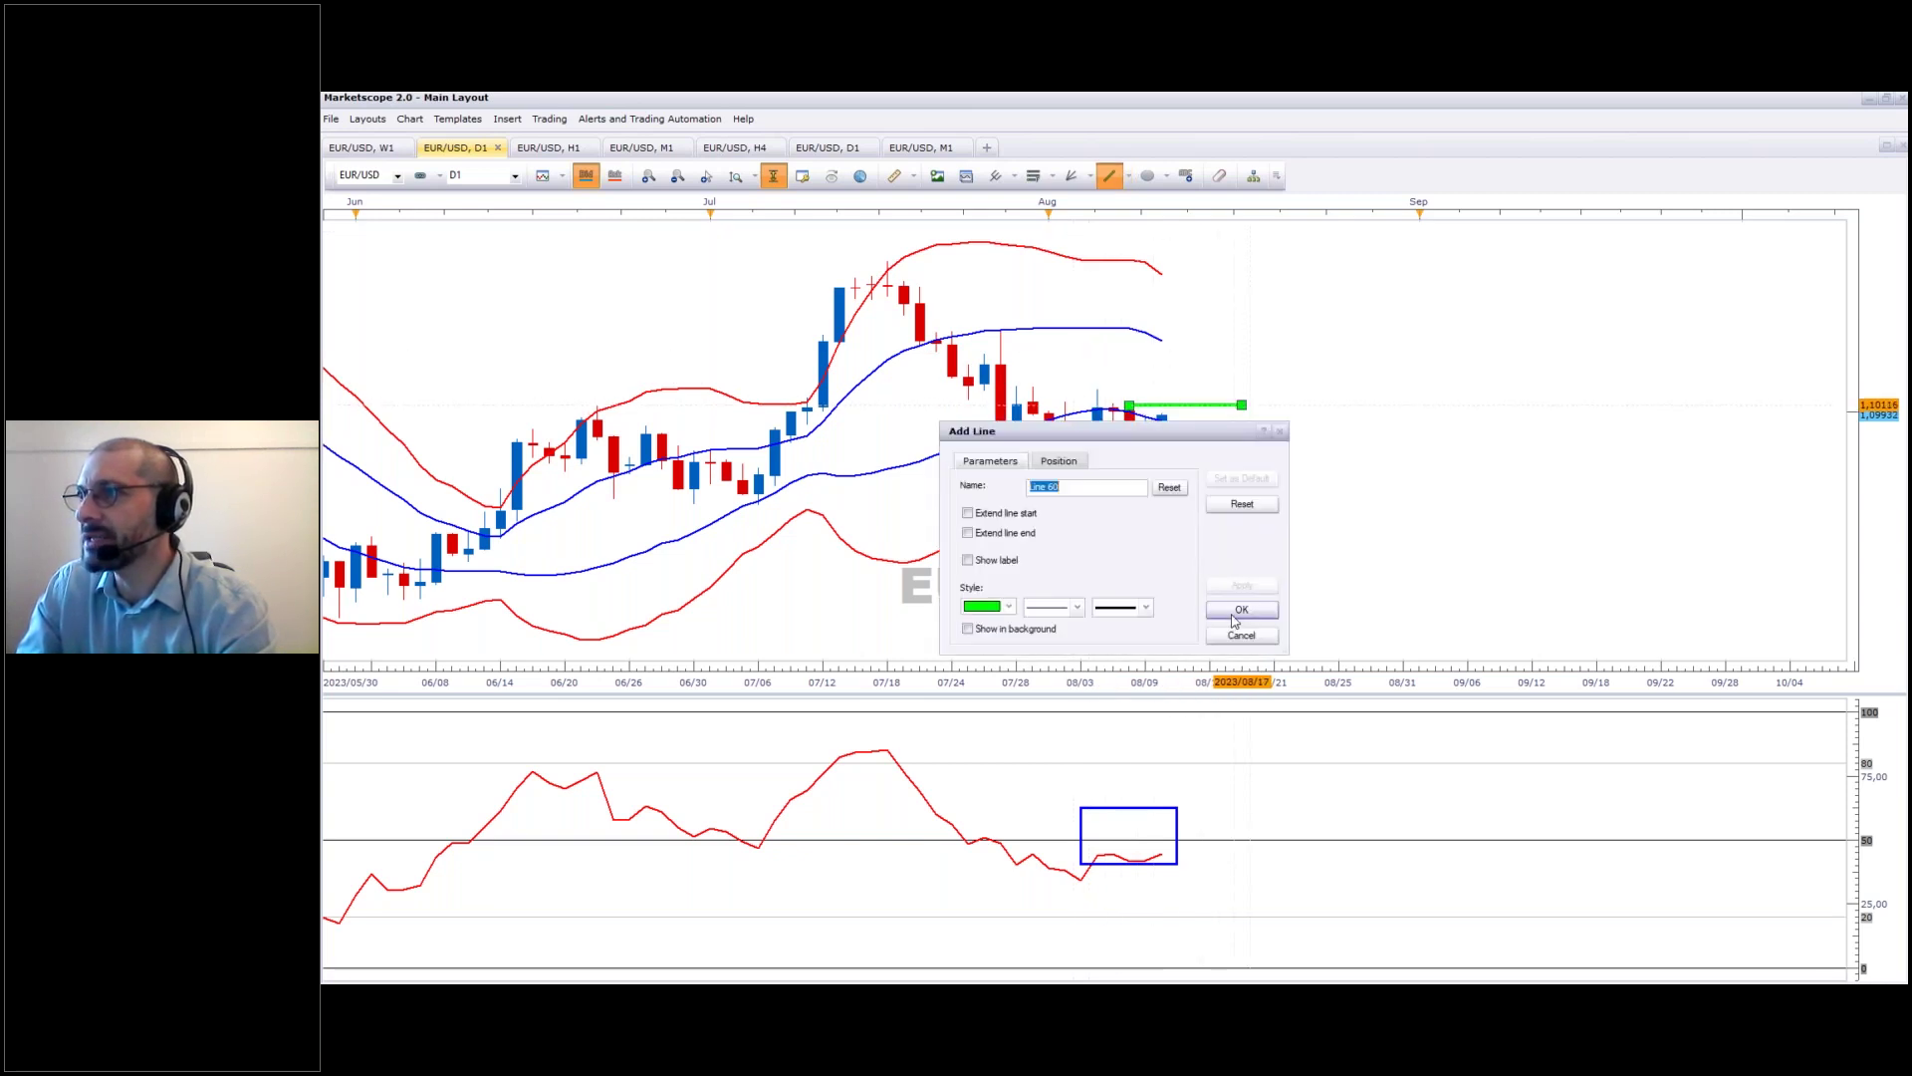
click(1240, 609)
mouse_move(1132, 476)
mouse_down()
mouse_move(1055, 433)
mouse_move(1071, 454)
mouse_move(1138, 438)
mouse_move(1136, 493)
mouse_up()
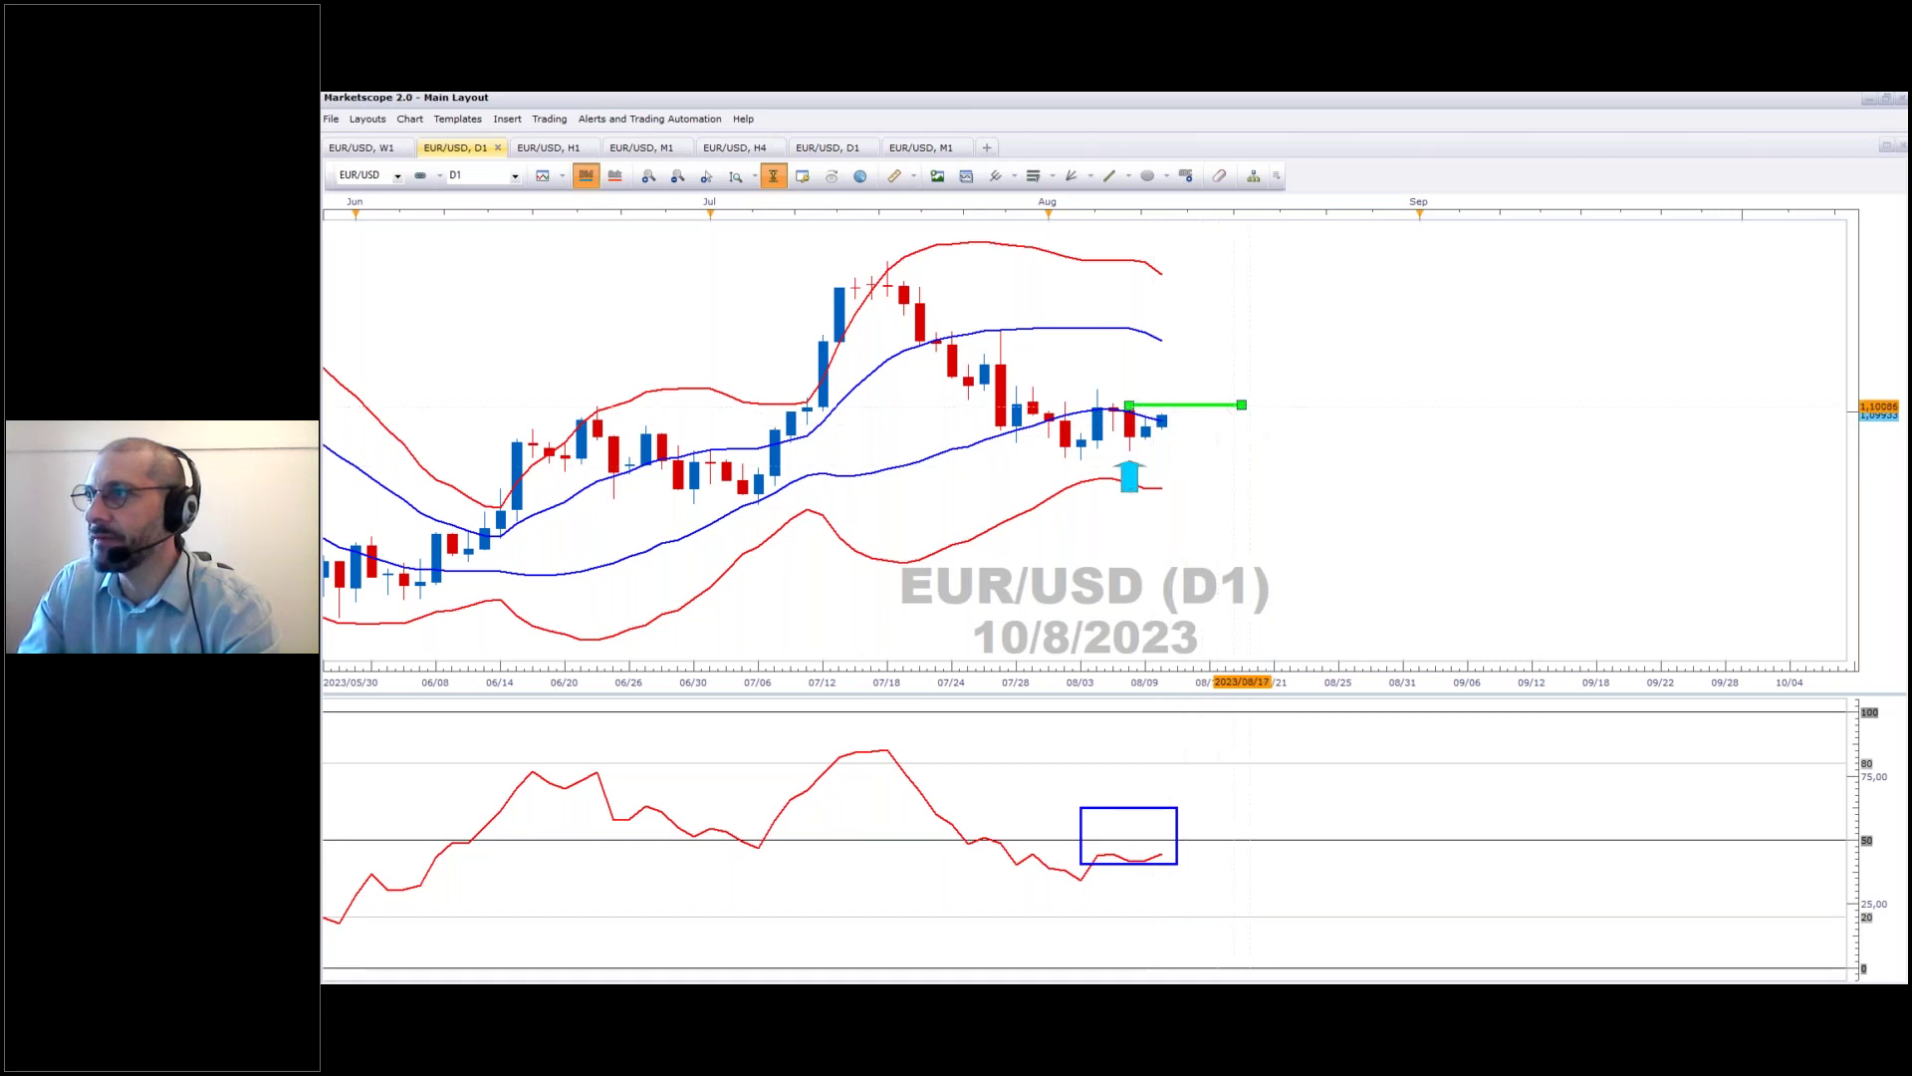
drag(1244, 405, 1258, 407)
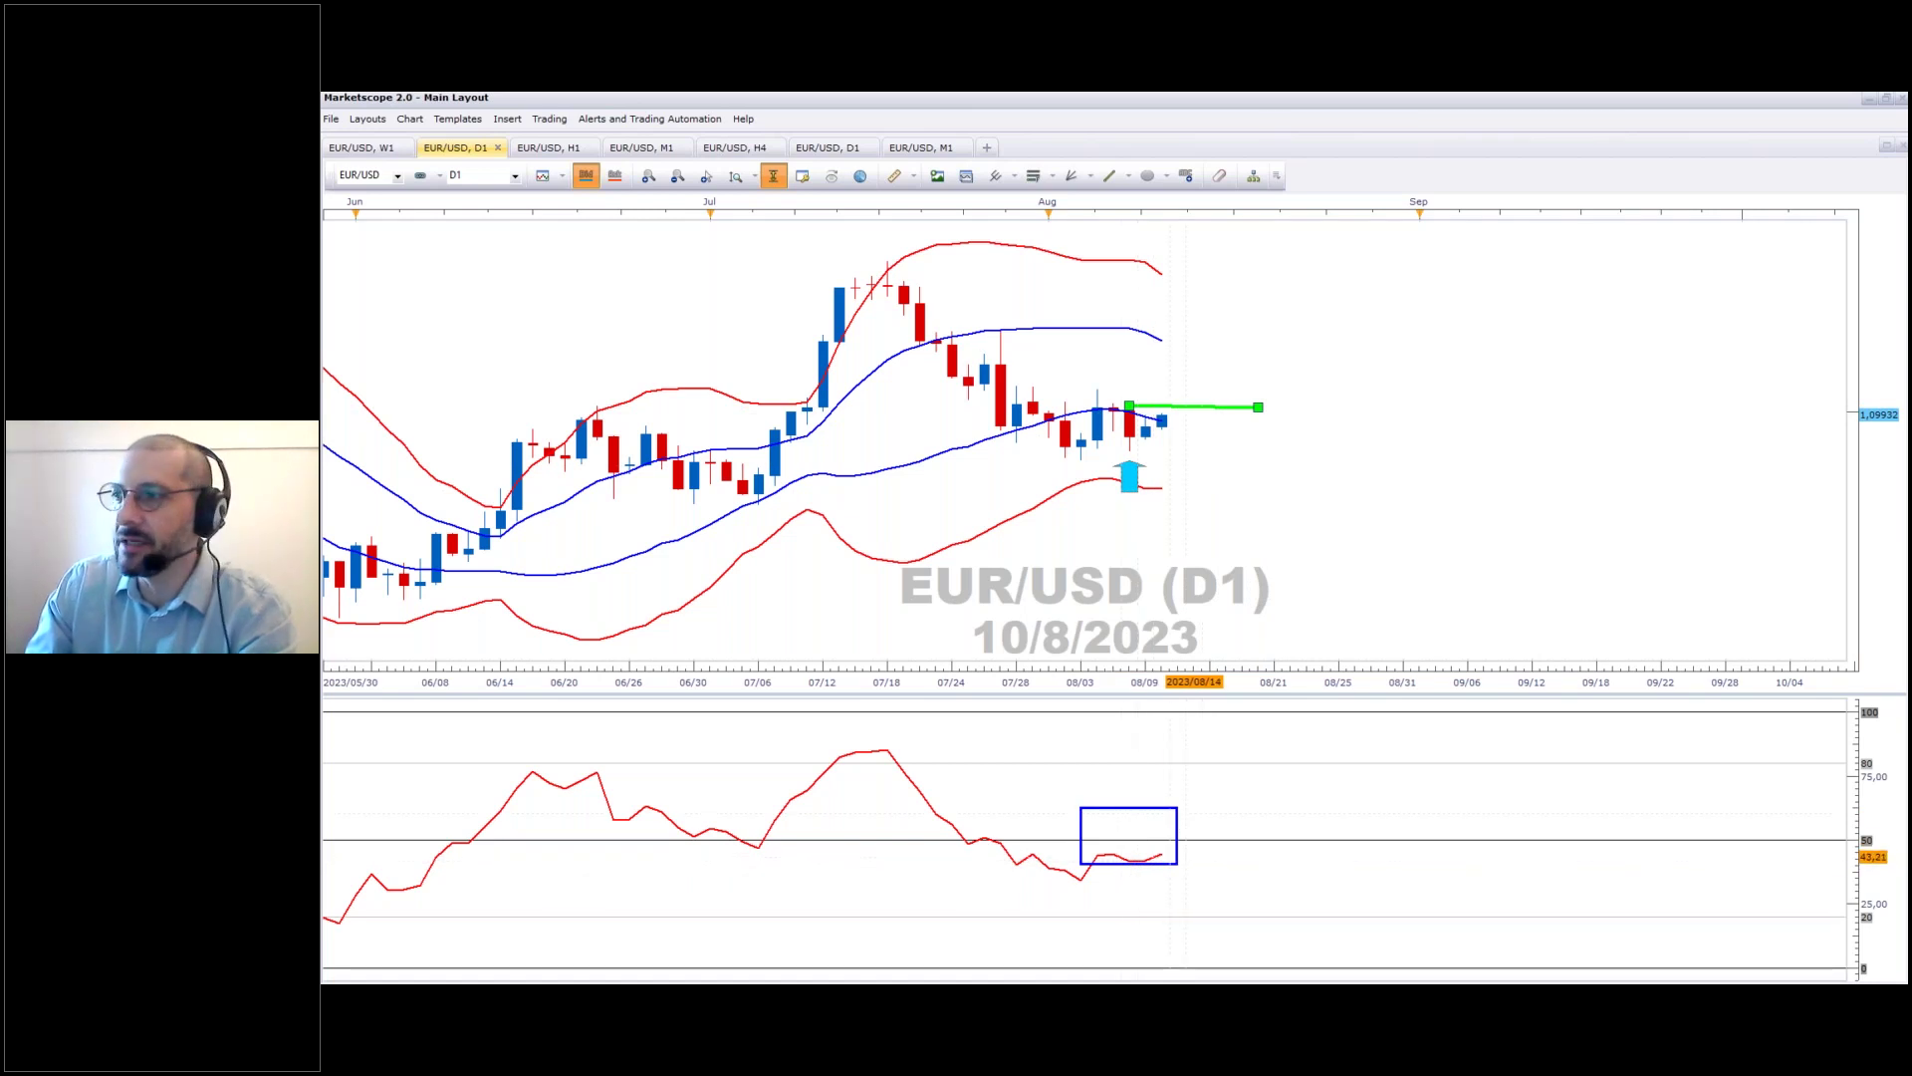
drag(1179, 865, 1209, 868)
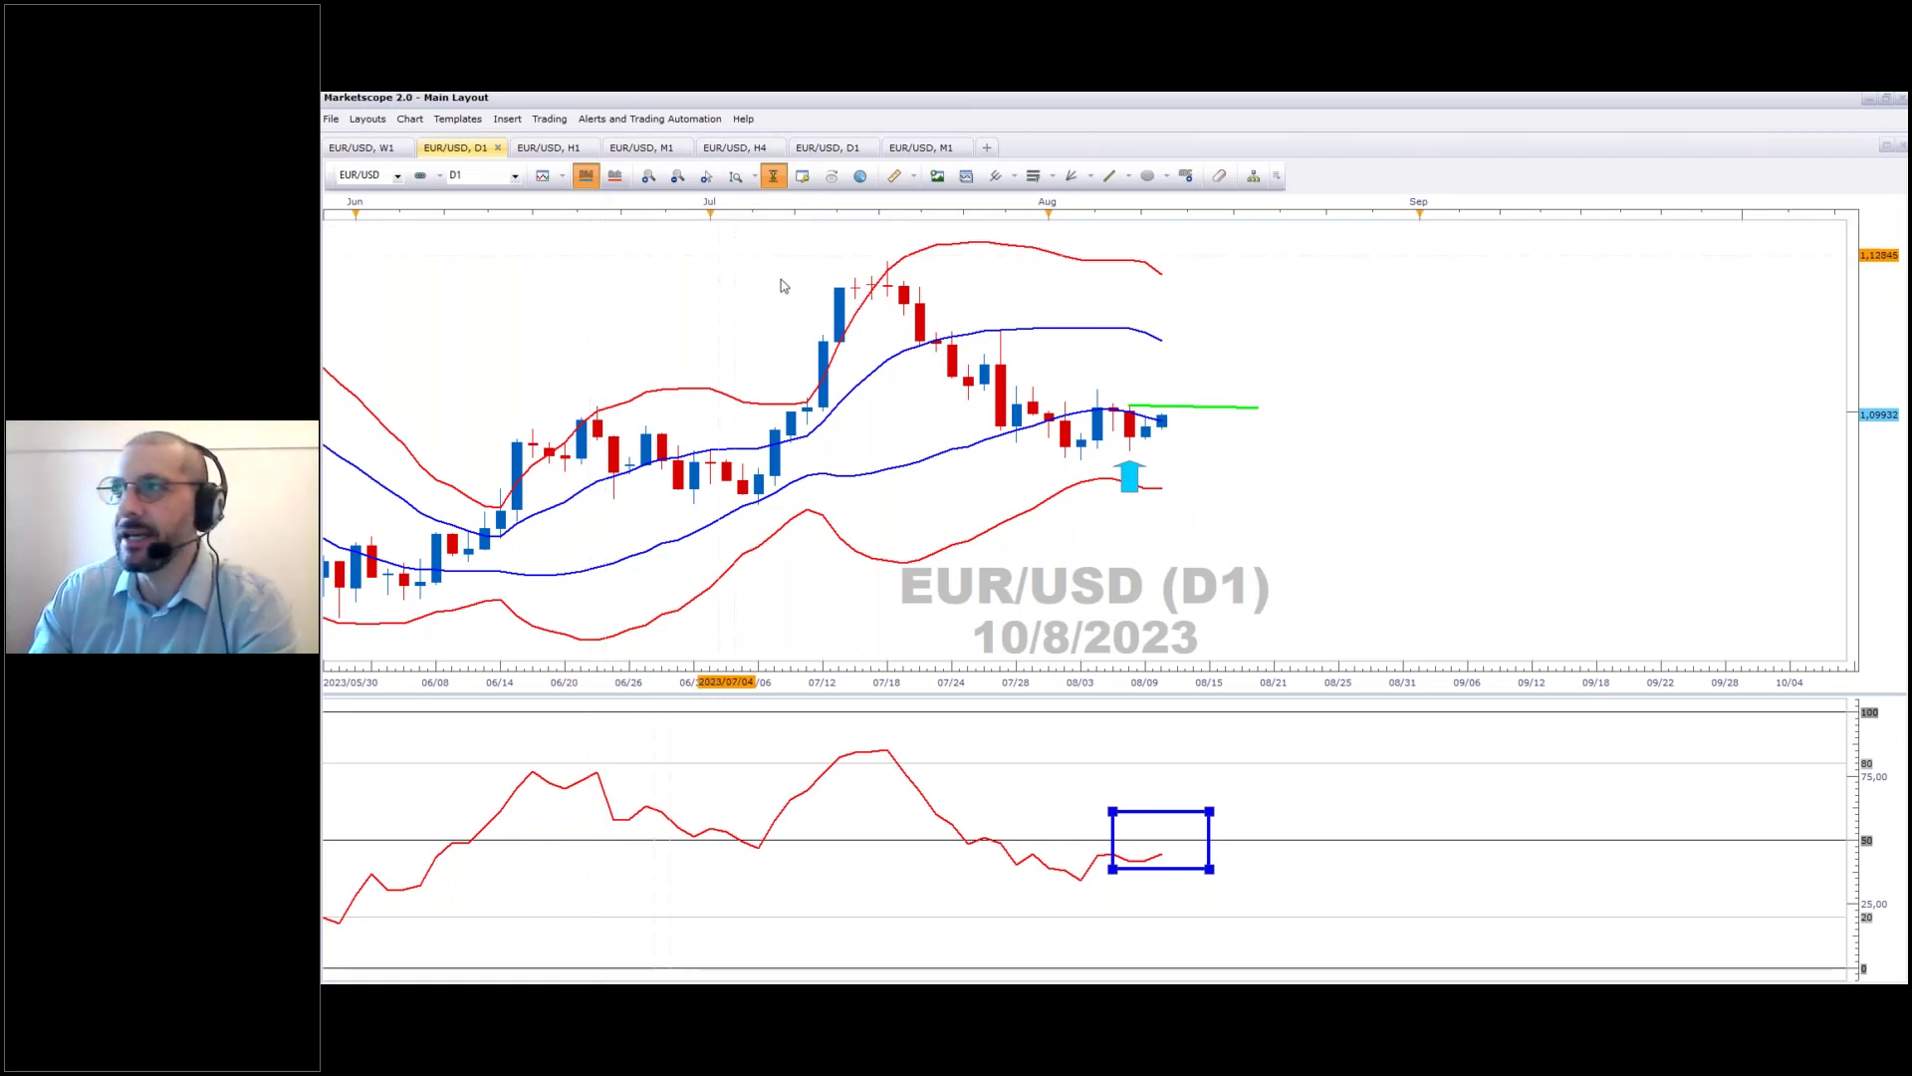
On the EUR/USD hourly chart, move the price ellipse from the 8 August candles to the latest candles around the pivot line.
click(555, 151)
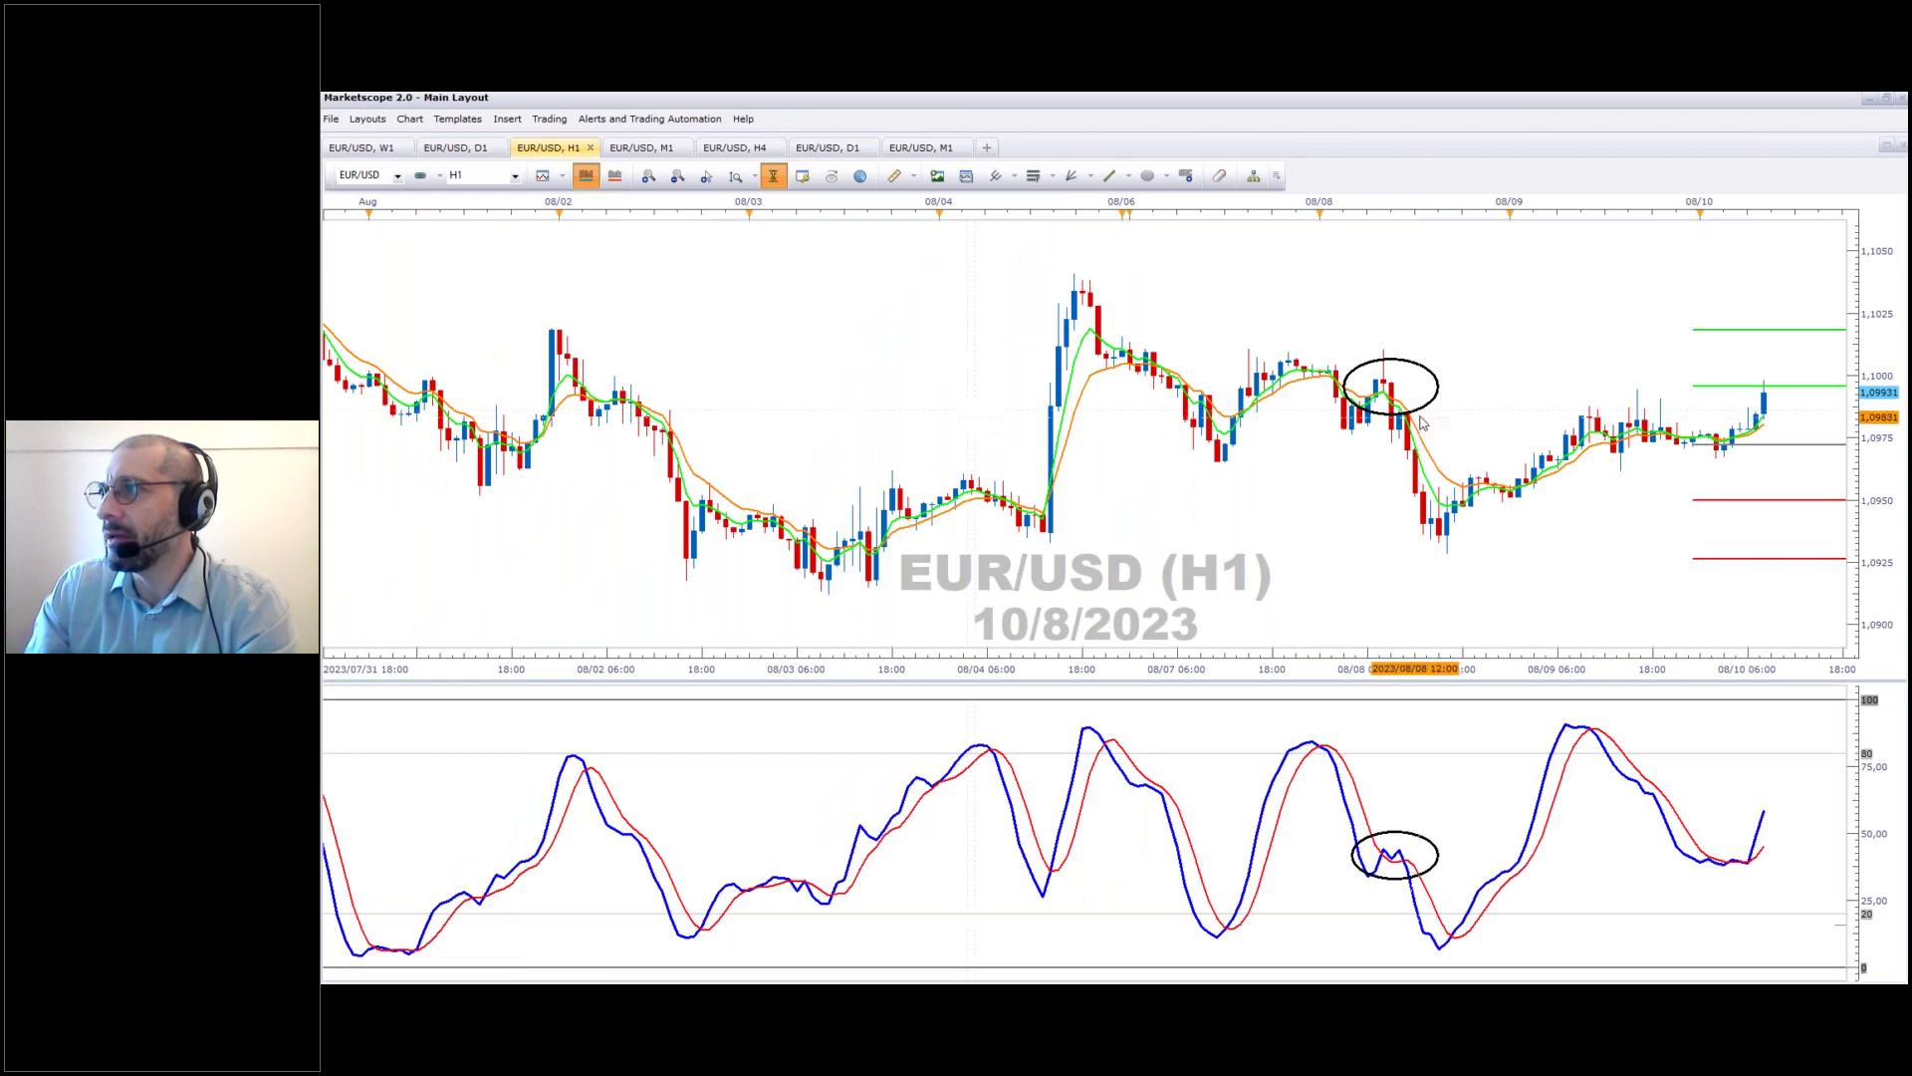
drag(1524, 434, 1589, 434)
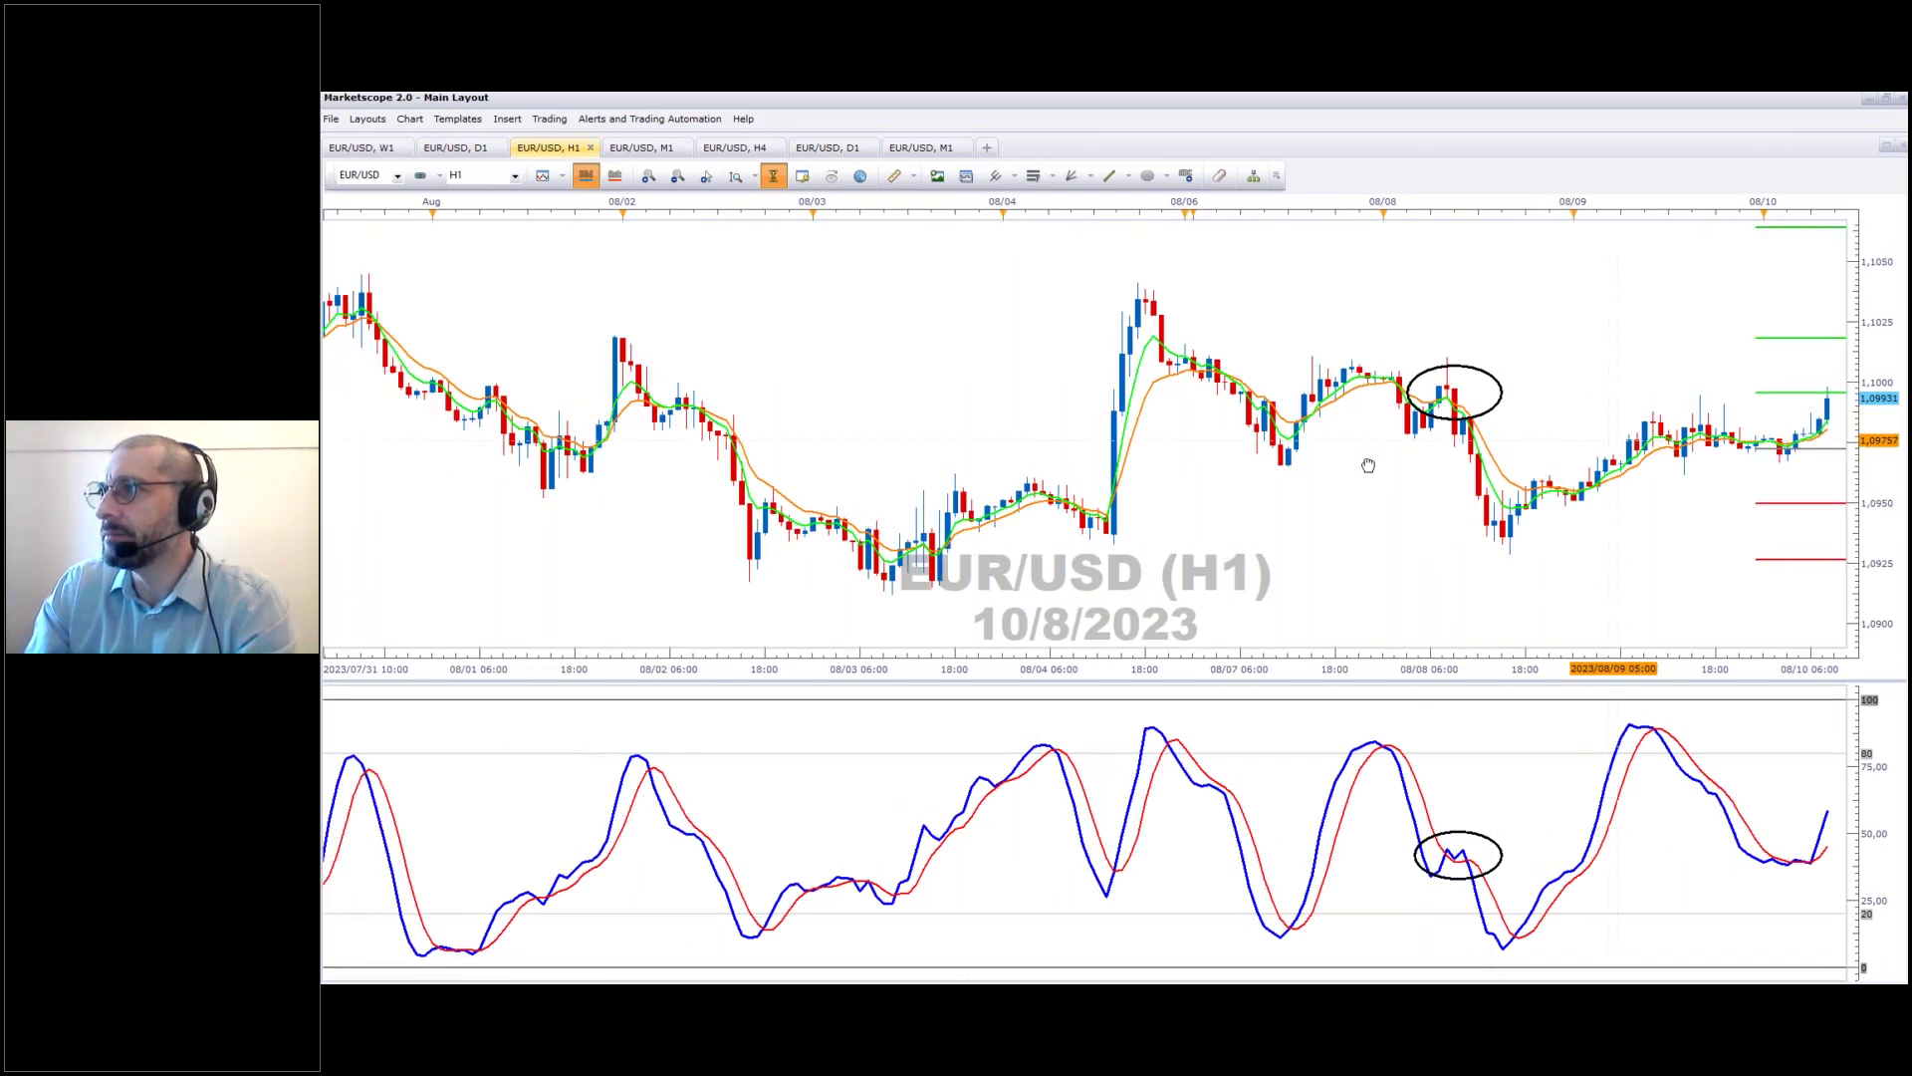
drag(1062, 422, 763, 424)
drag(932, 400, 1294, 464)
Move the ellipse in the hourly oscillator pane to the latest crossover of the blue and red lines.
click(880, 832)
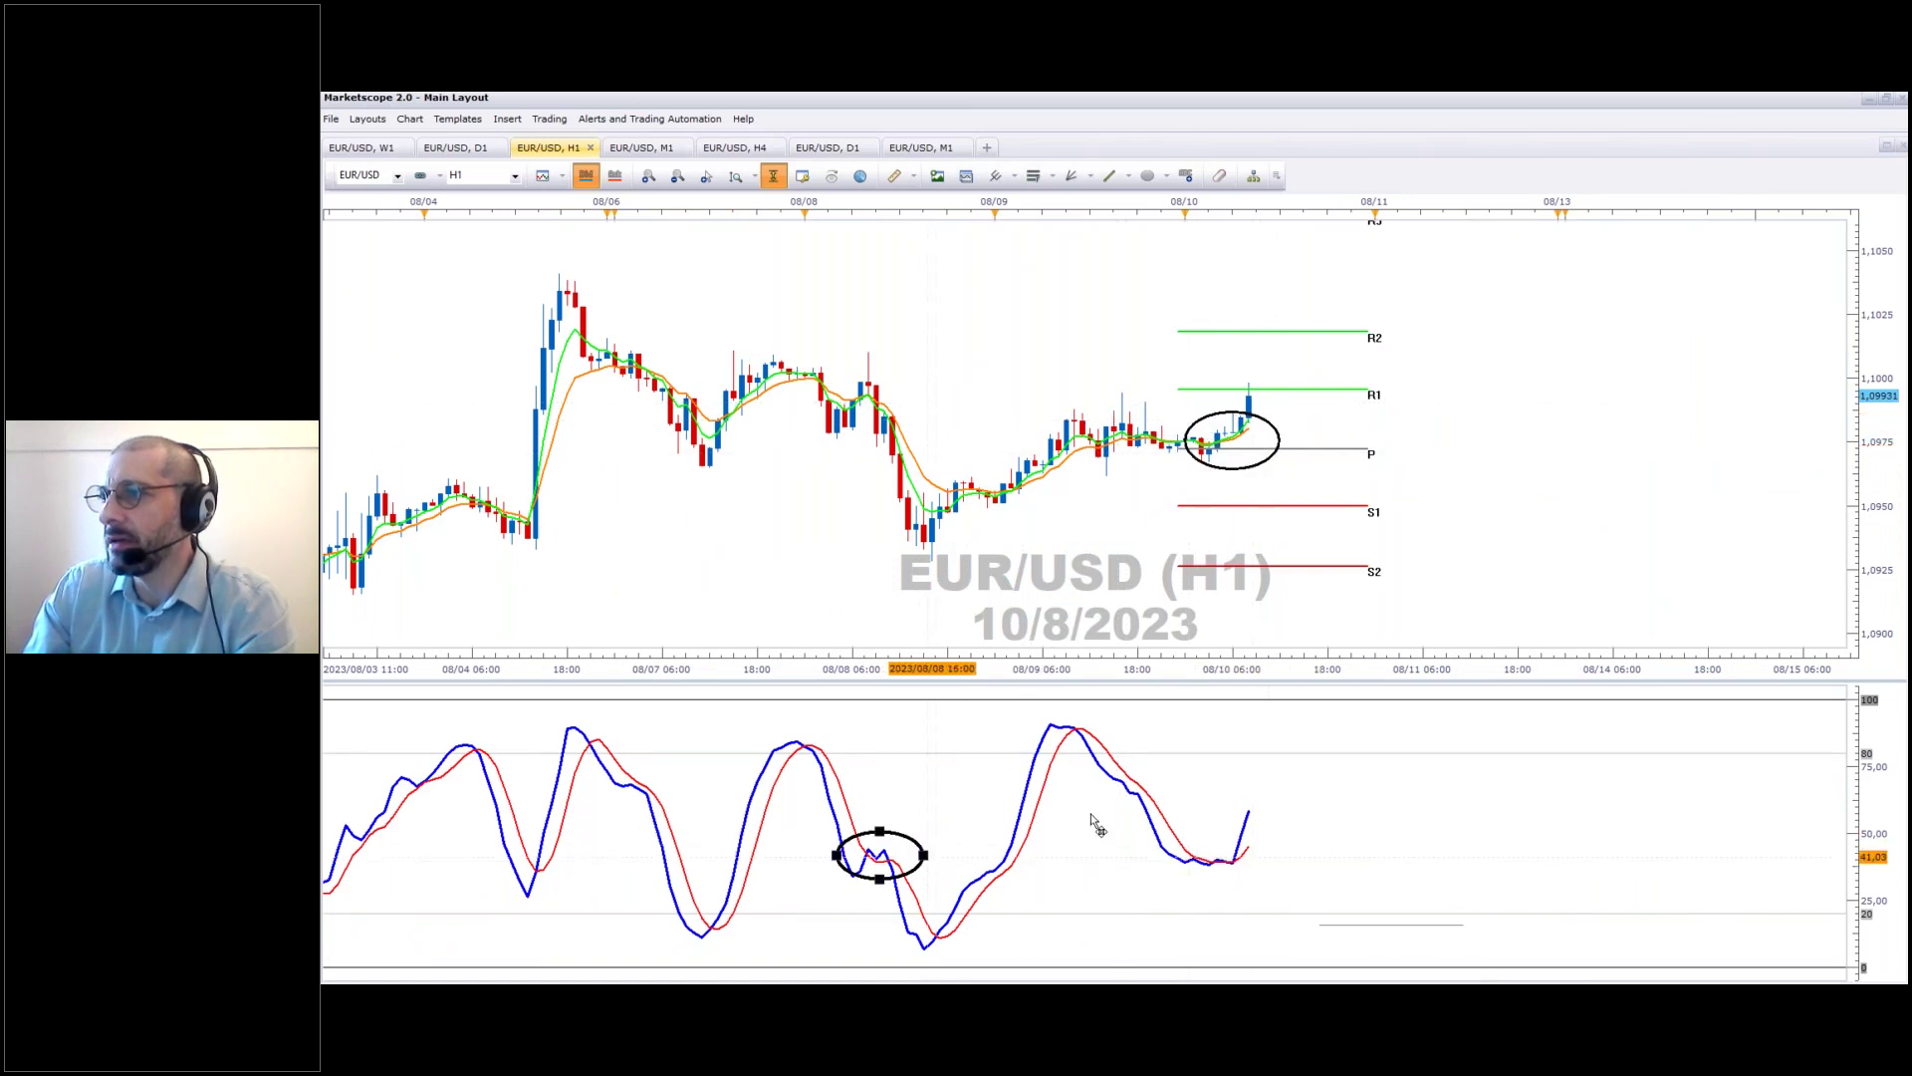
drag(879, 832, 1029, 788)
drag(1178, 817, 1236, 836)
Move the horizontal blue arrow in the hourly oscillator pane up to just above the 80 level.
click(1351, 924)
click(1344, 910)
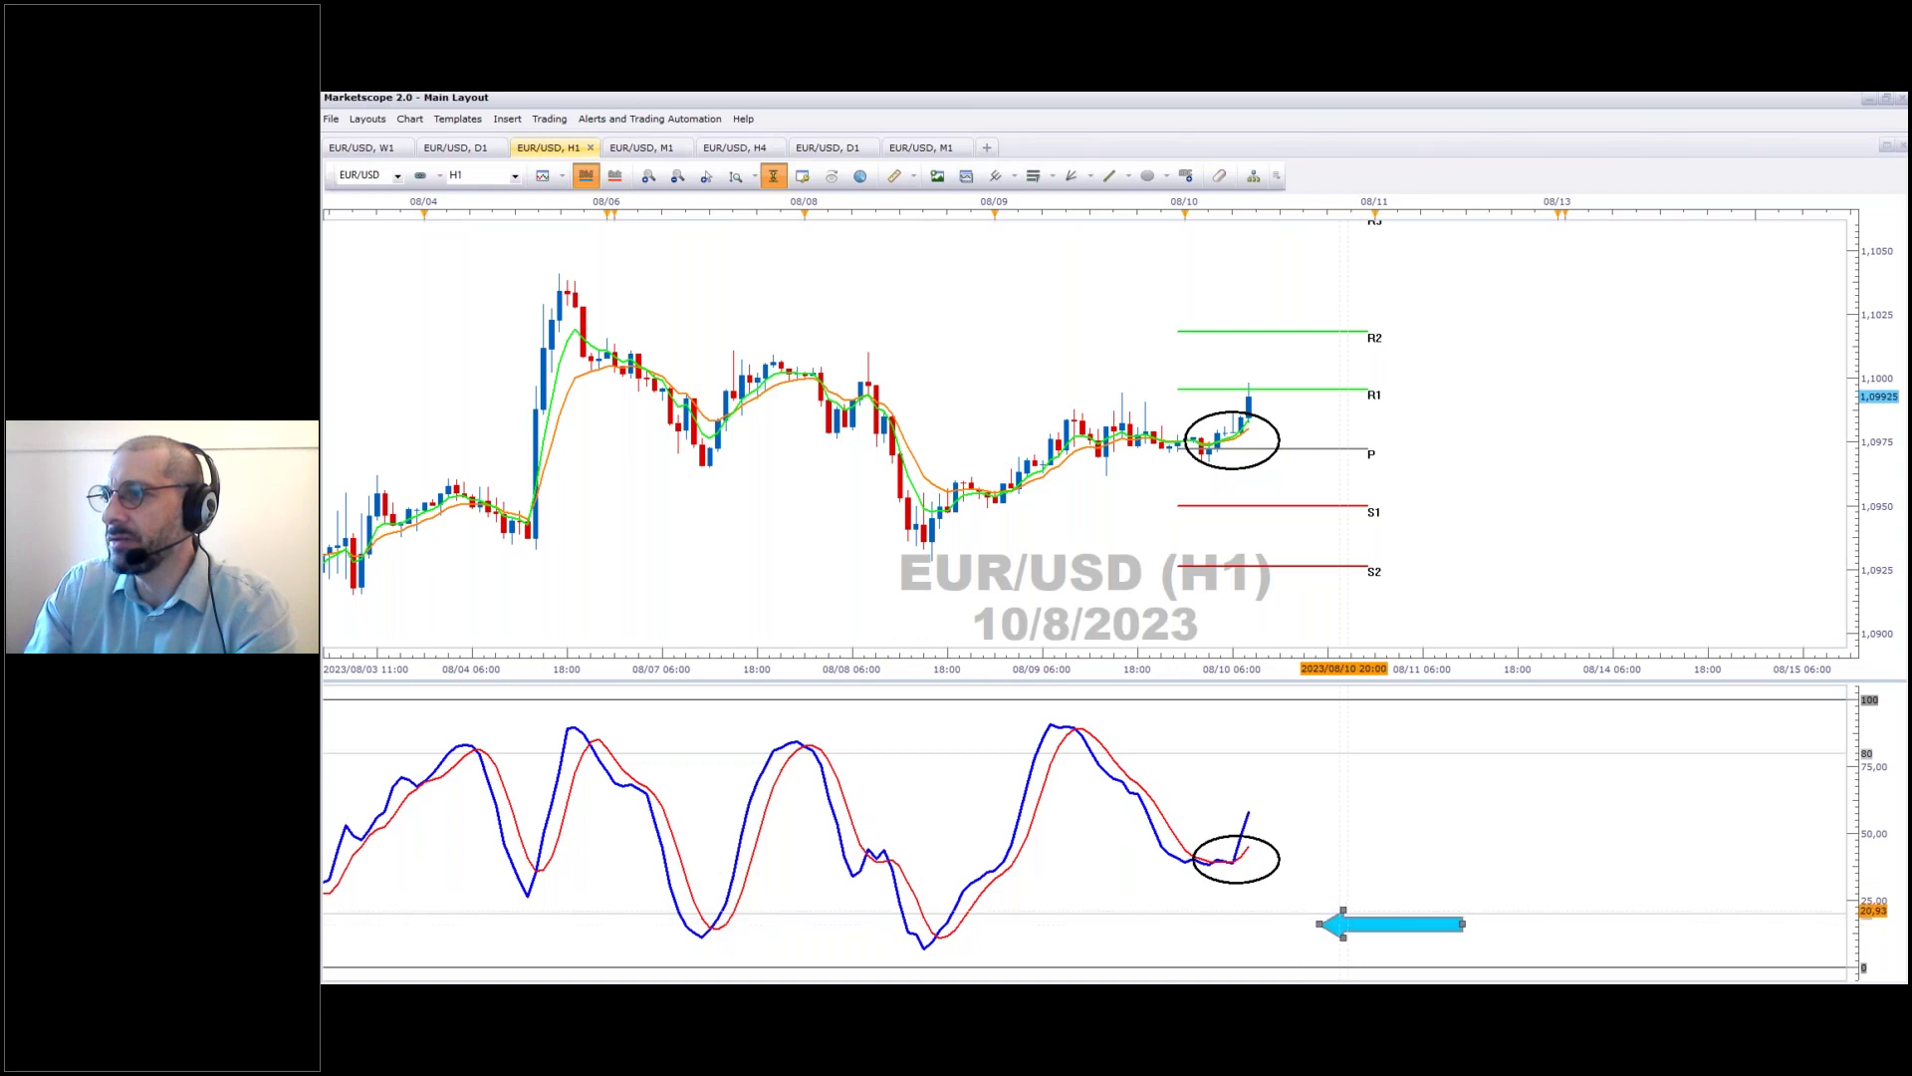
drag(1357, 926, 1322, 739)
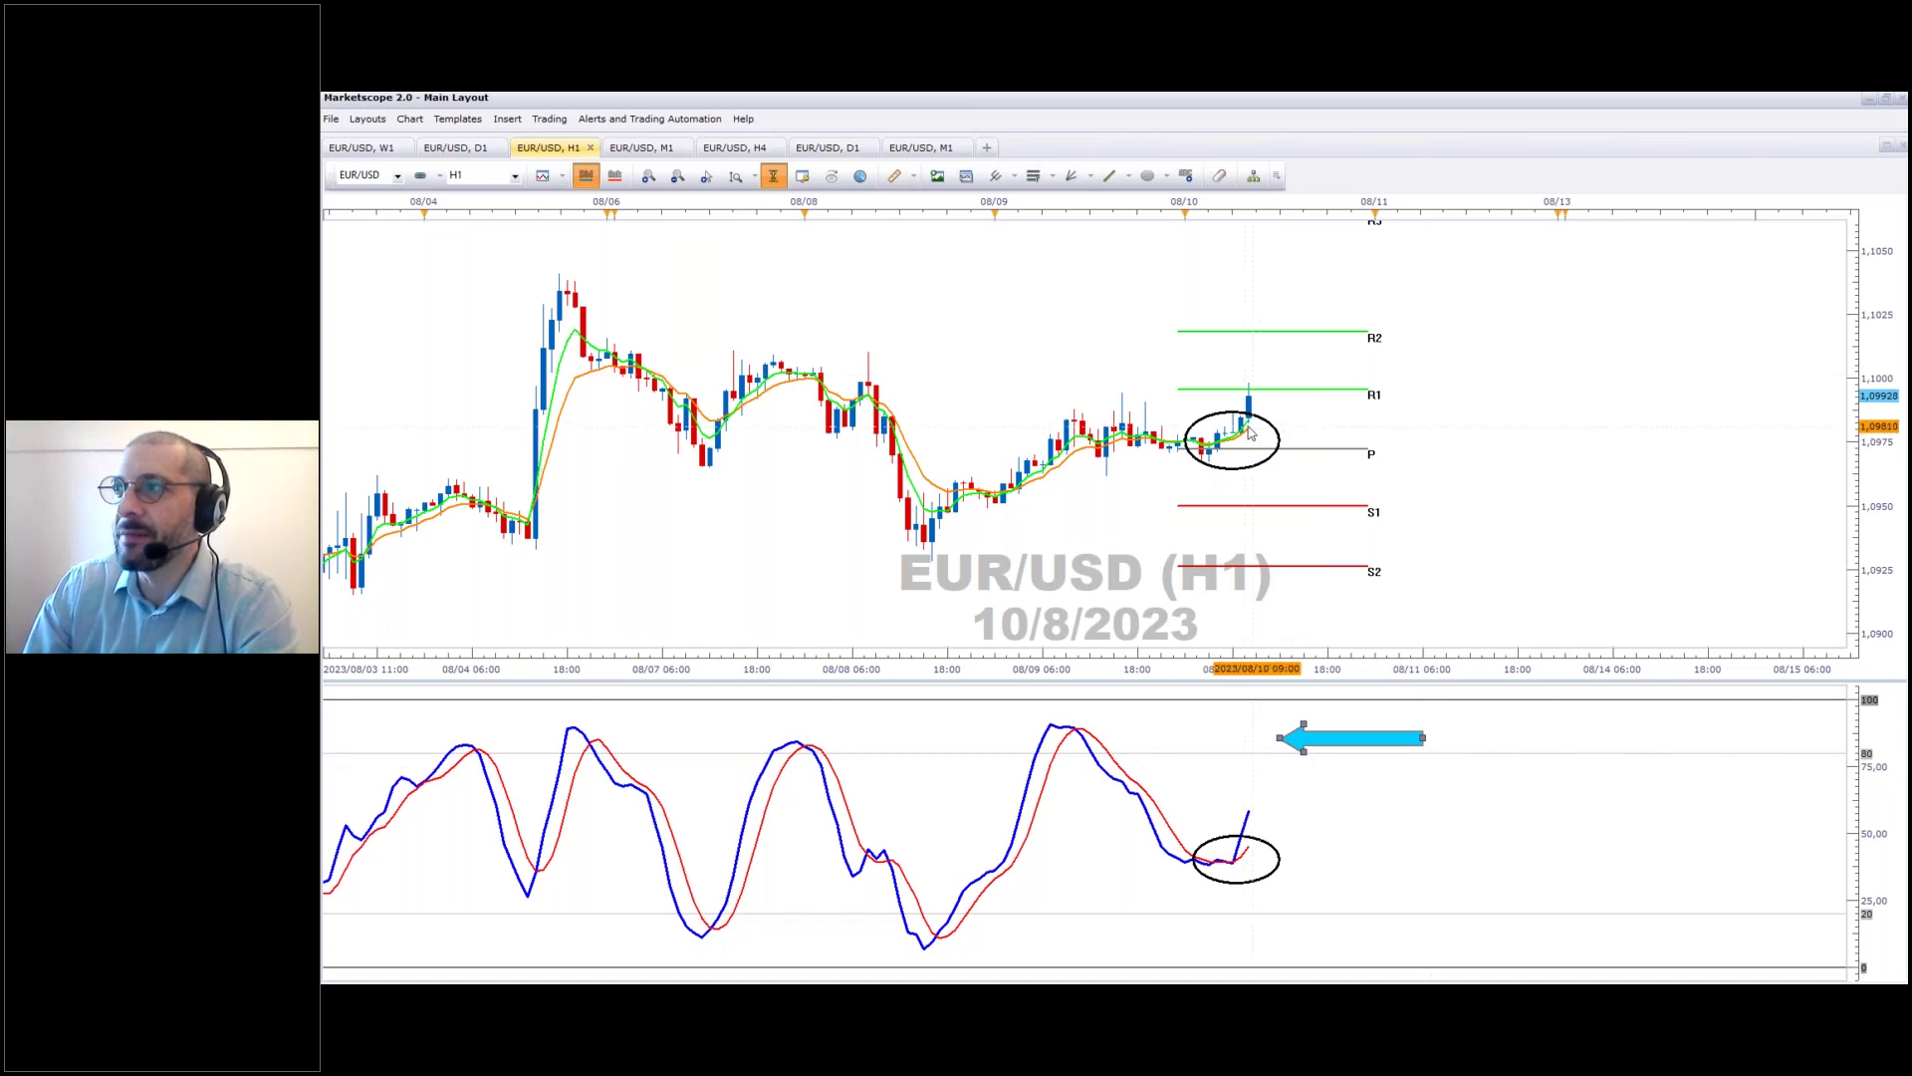
Reposition the price ellipse around the 10 August candles near the pivot line on the EUR/USD hourly chart.
drag(1248, 448, 1293, 461)
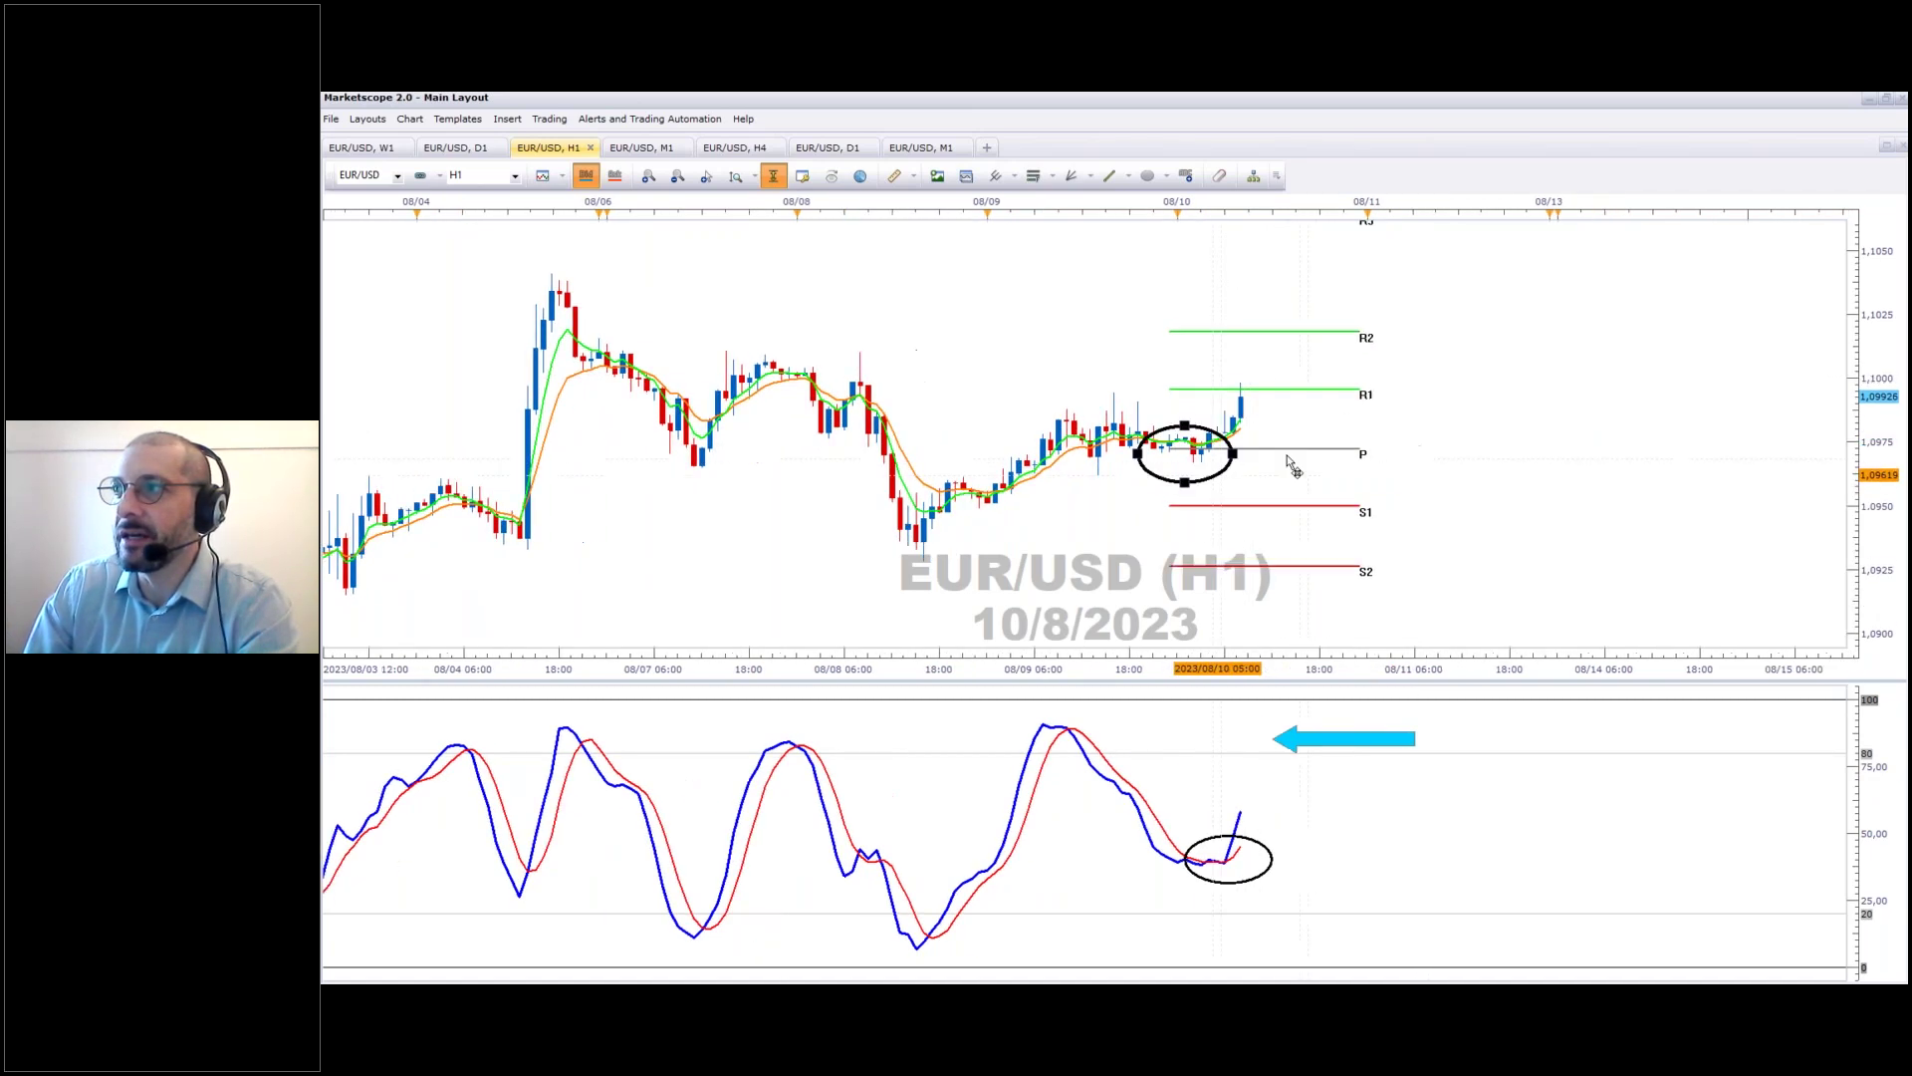
click(1245, 458)
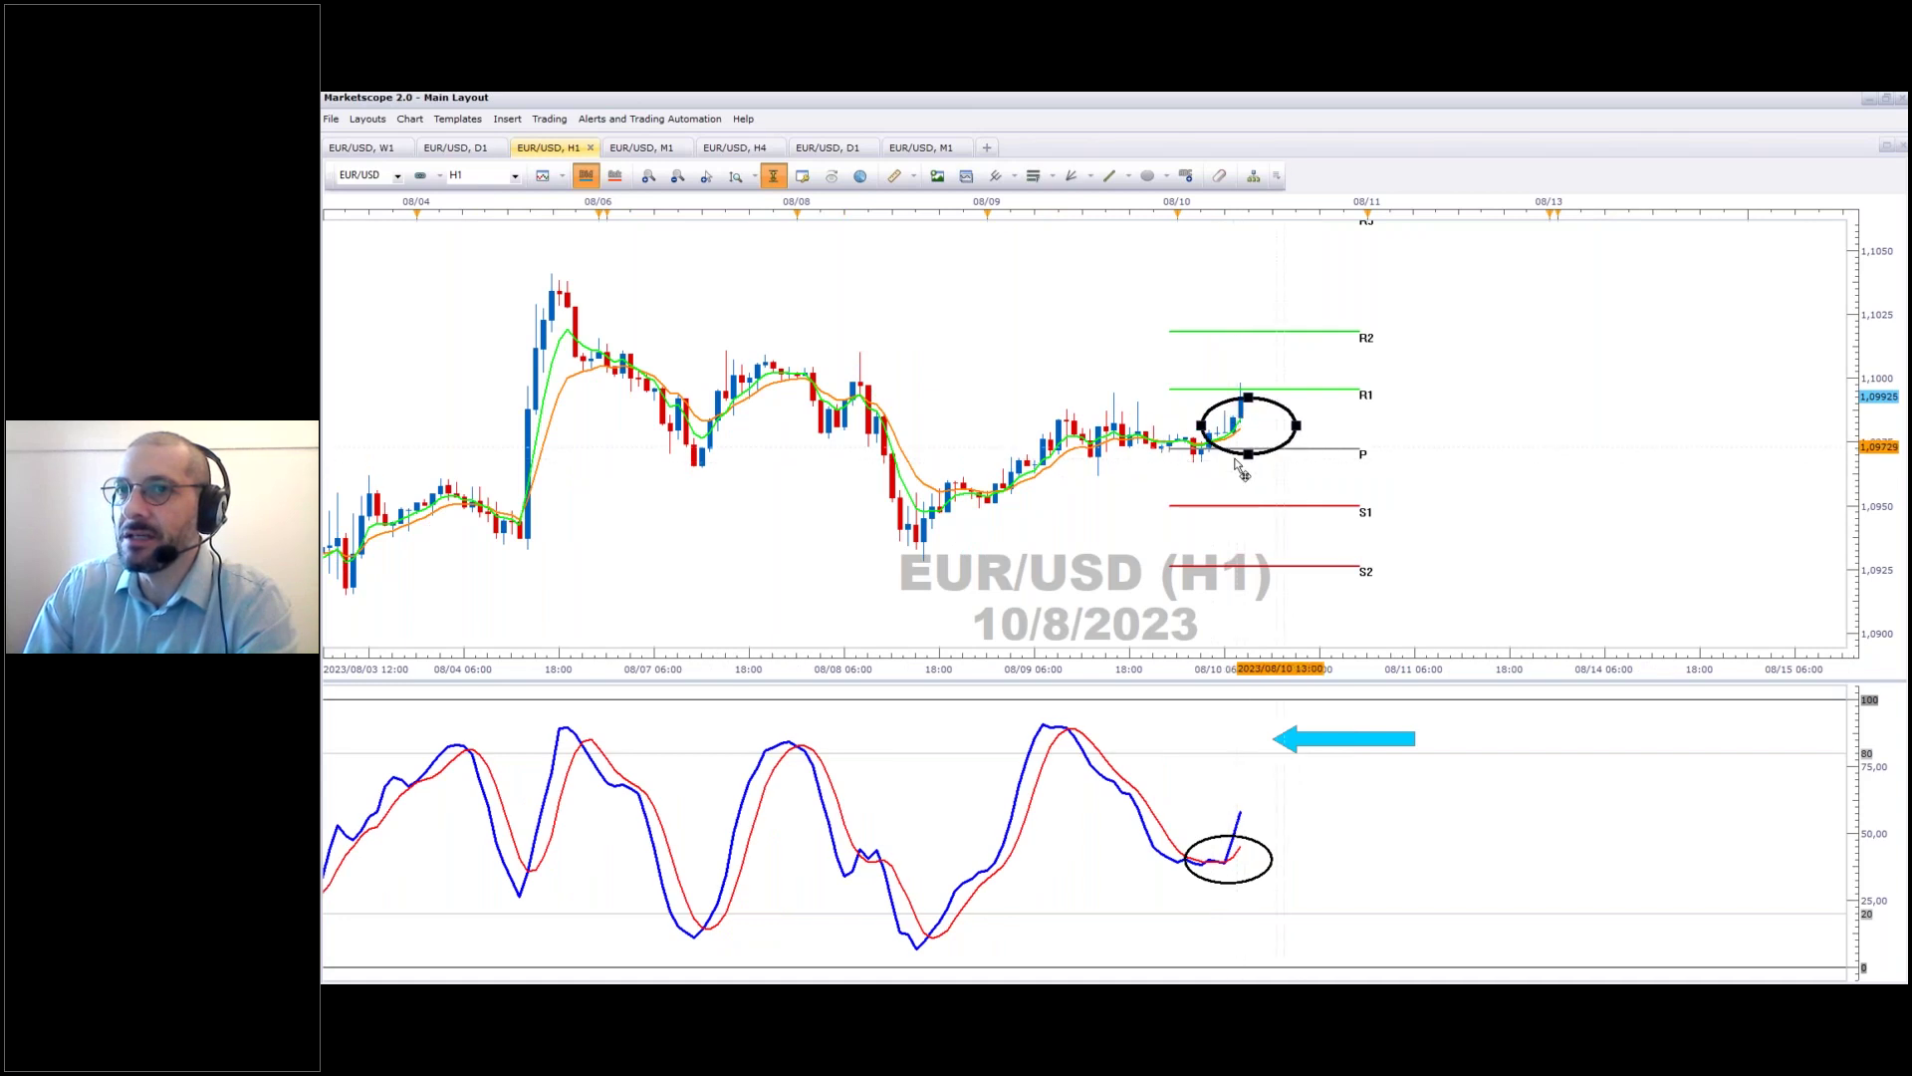
drag(1240, 468, 1200, 483)
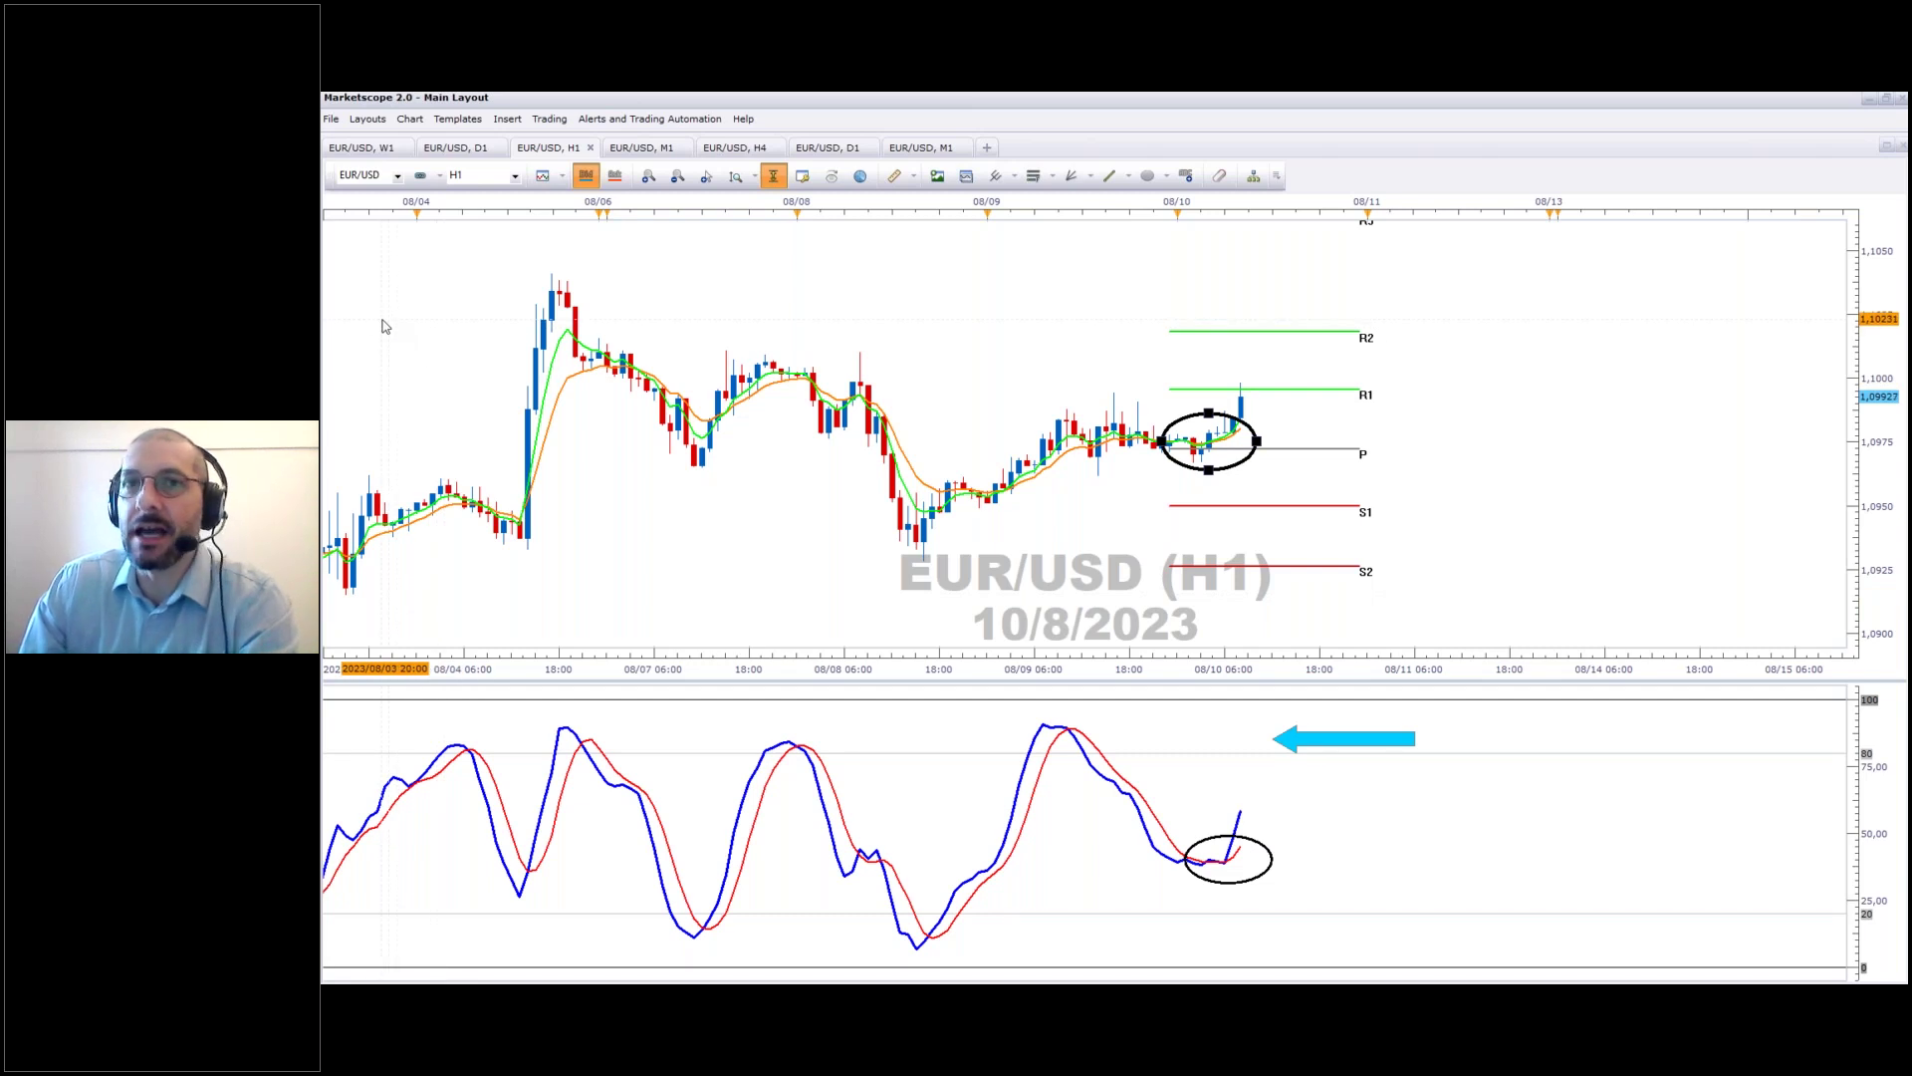
Change the charts' instrument to GBP/USD and bring up the weekly chart with room beyond the latest candle.
click(398, 176)
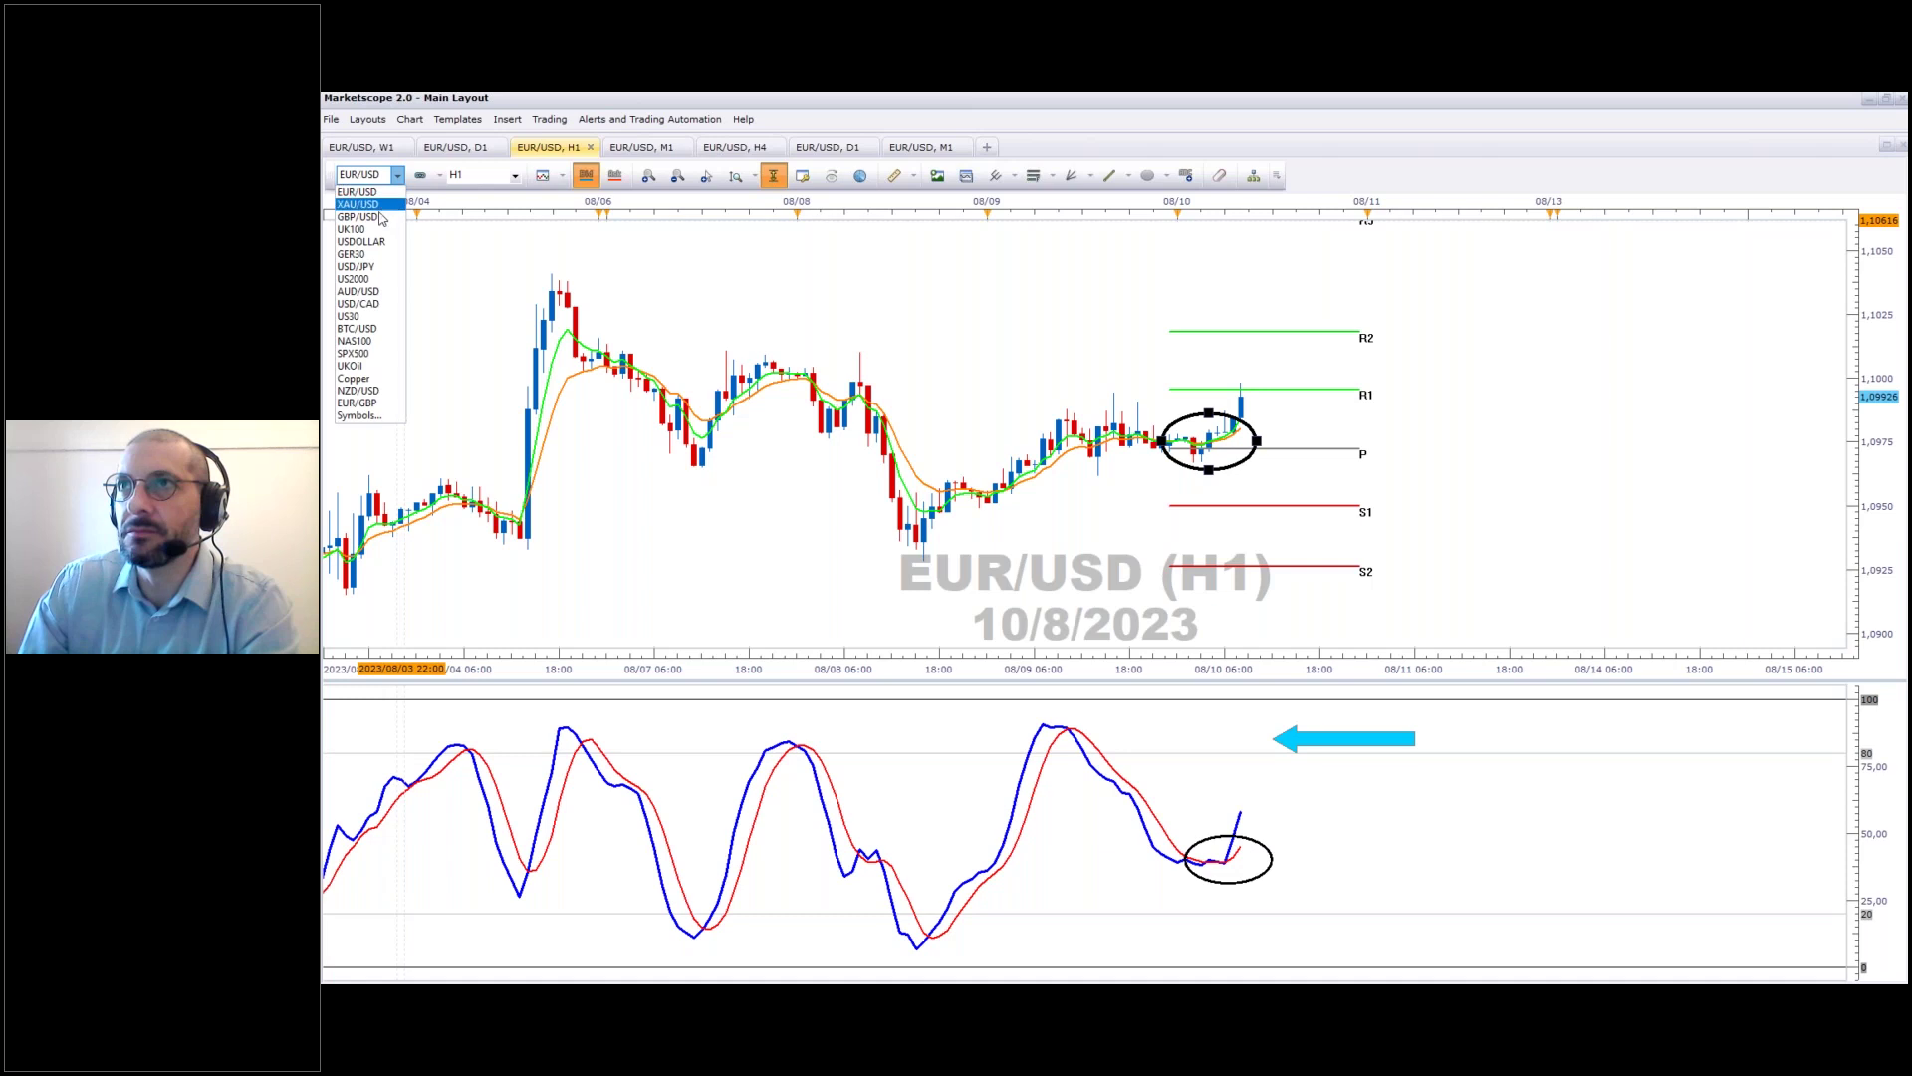
click(371, 406)
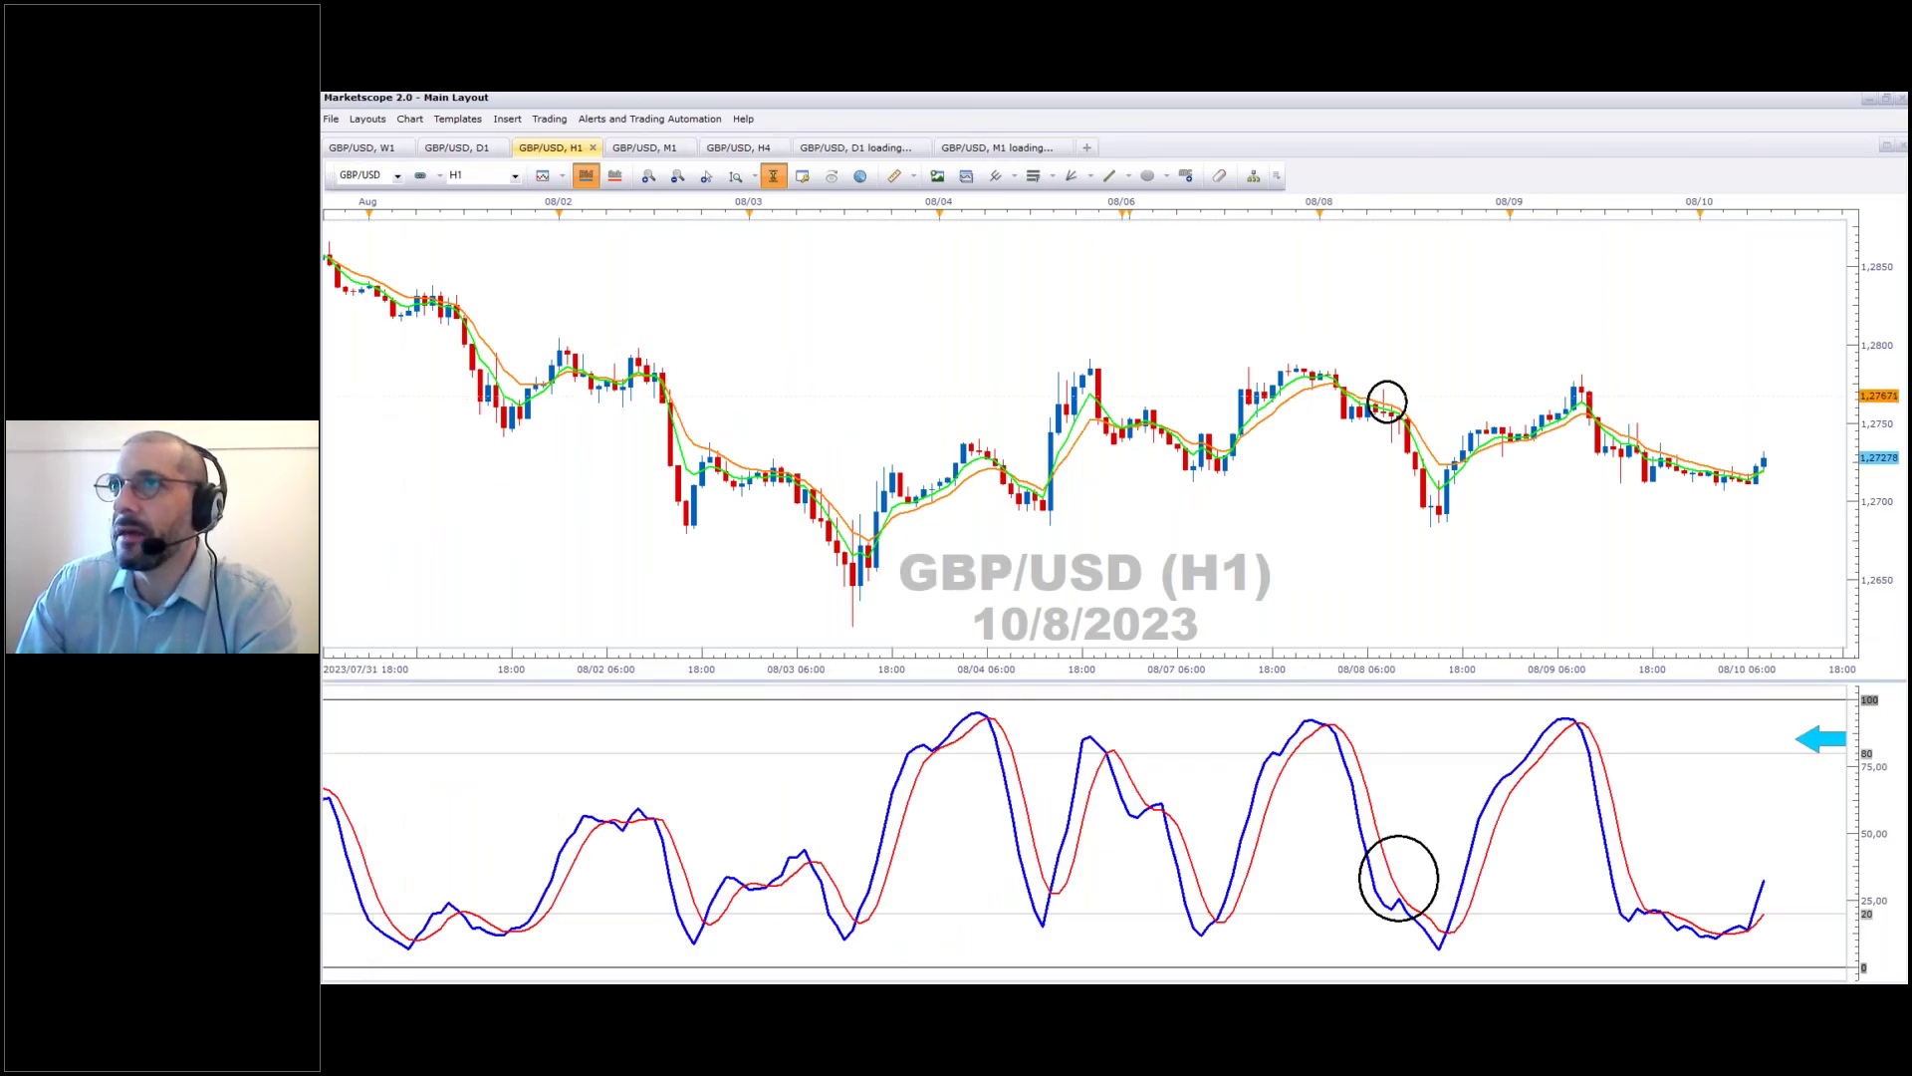
click(361, 148)
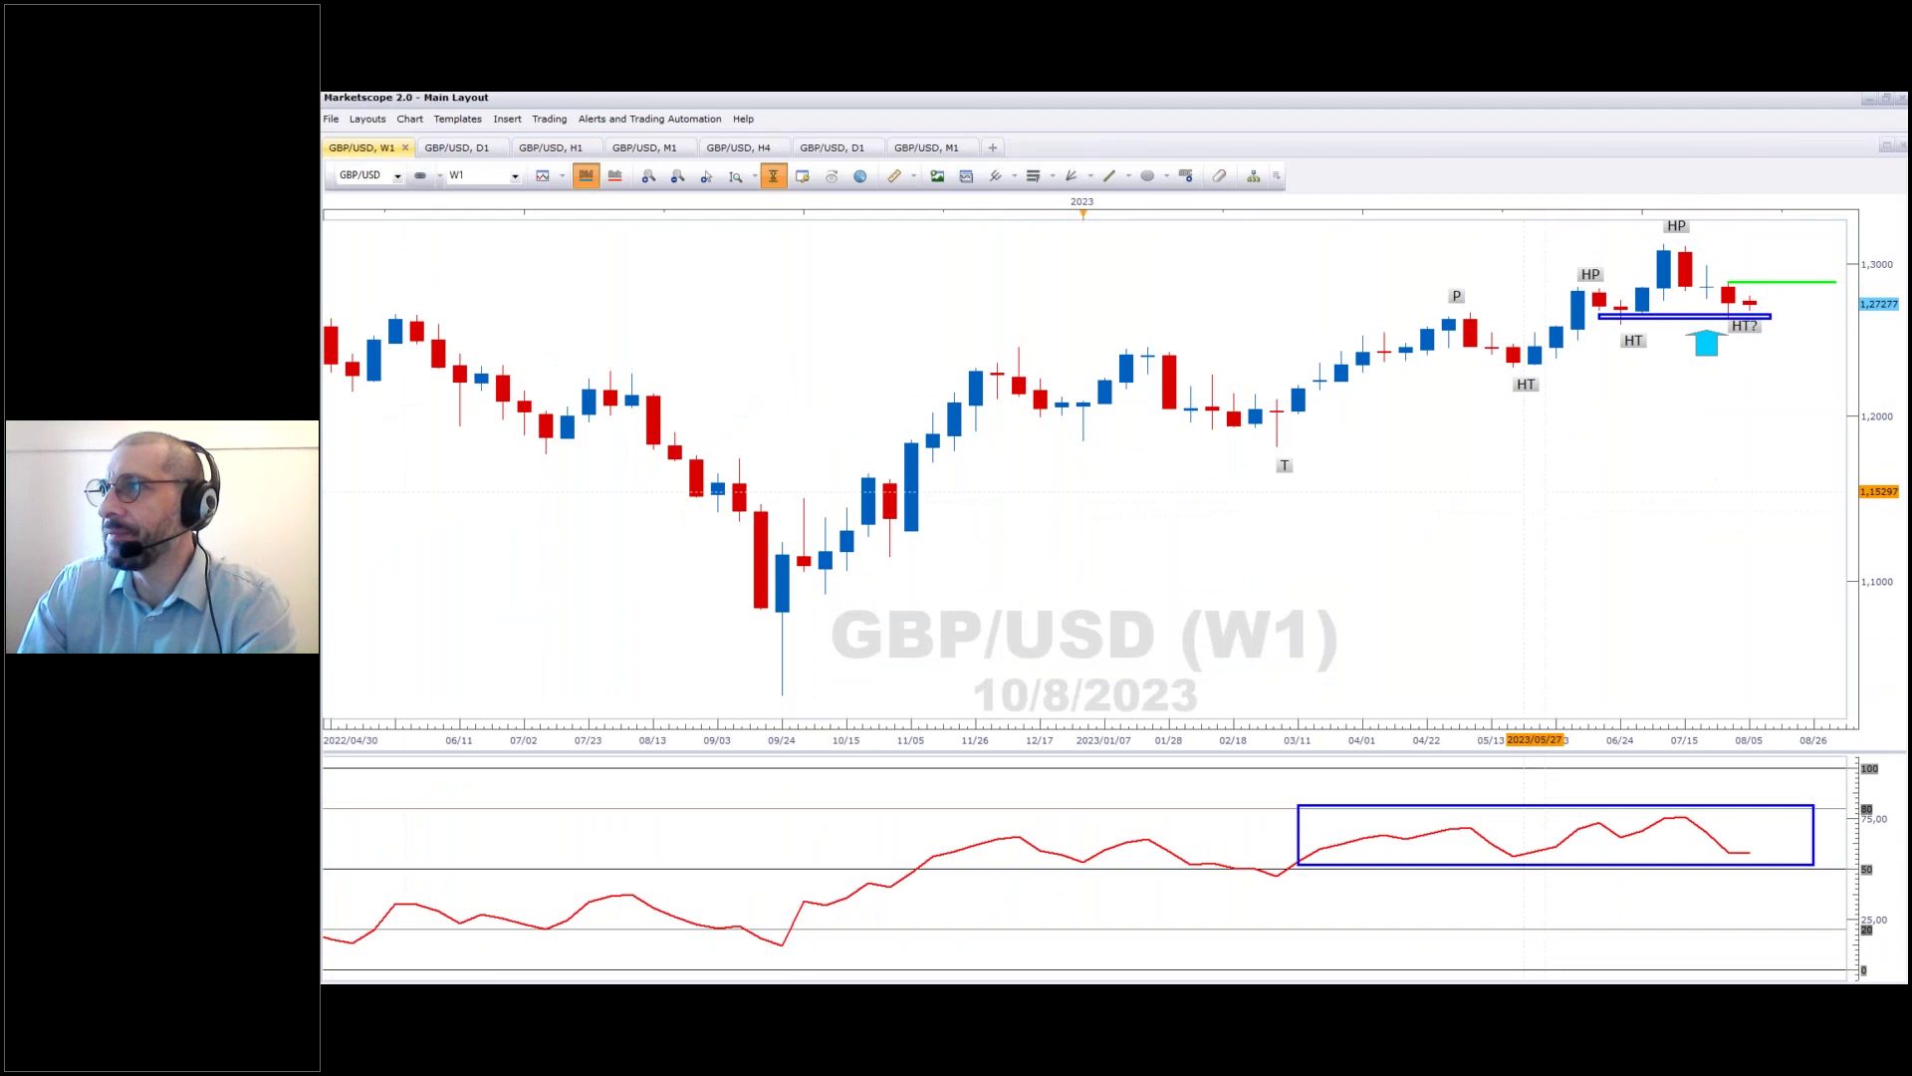
scroll(1694, 419, down, 10)
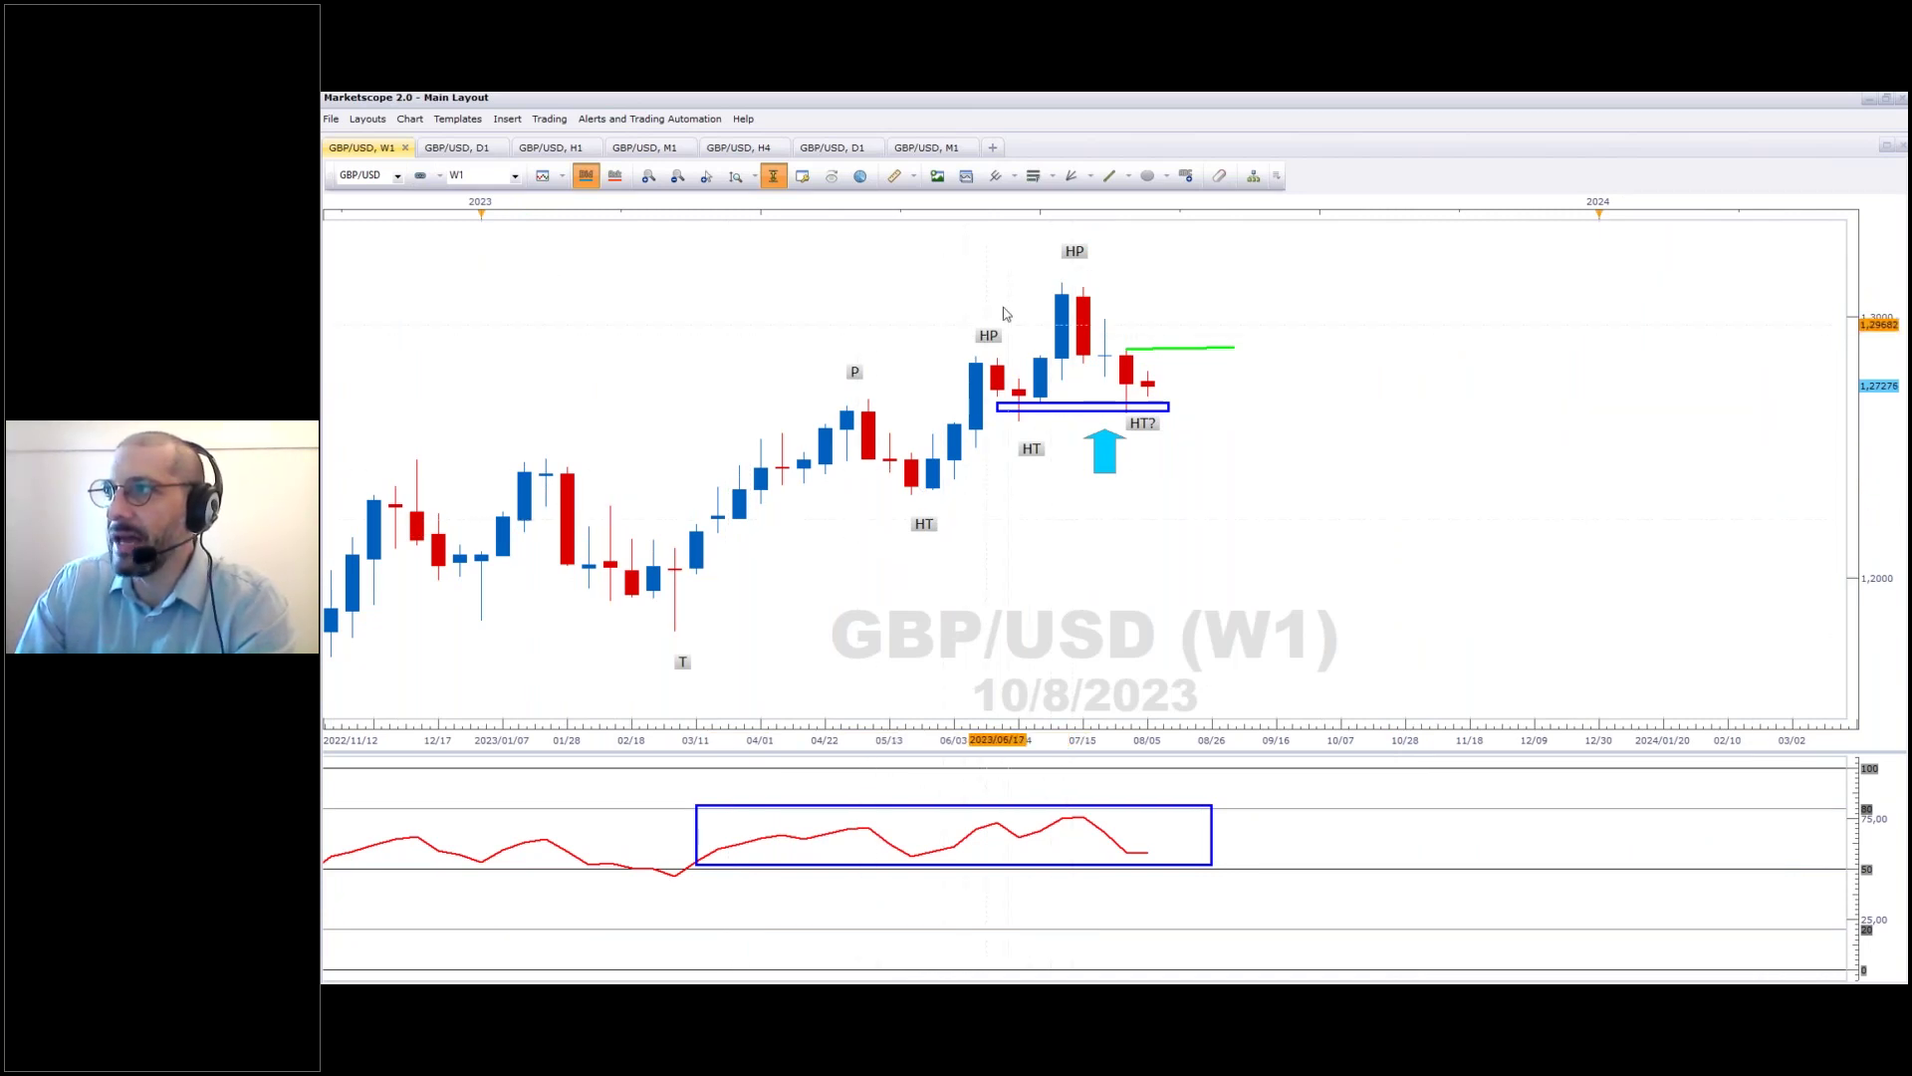
Lower the HT? label slightly and move the up arrow beneath the low of the candle before the latest one on the weekly chart.
mouse_move(1145, 424)
mouse_down()
mouse_move(1191, 430)
mouse_move(1150, 447)
mouse_up()
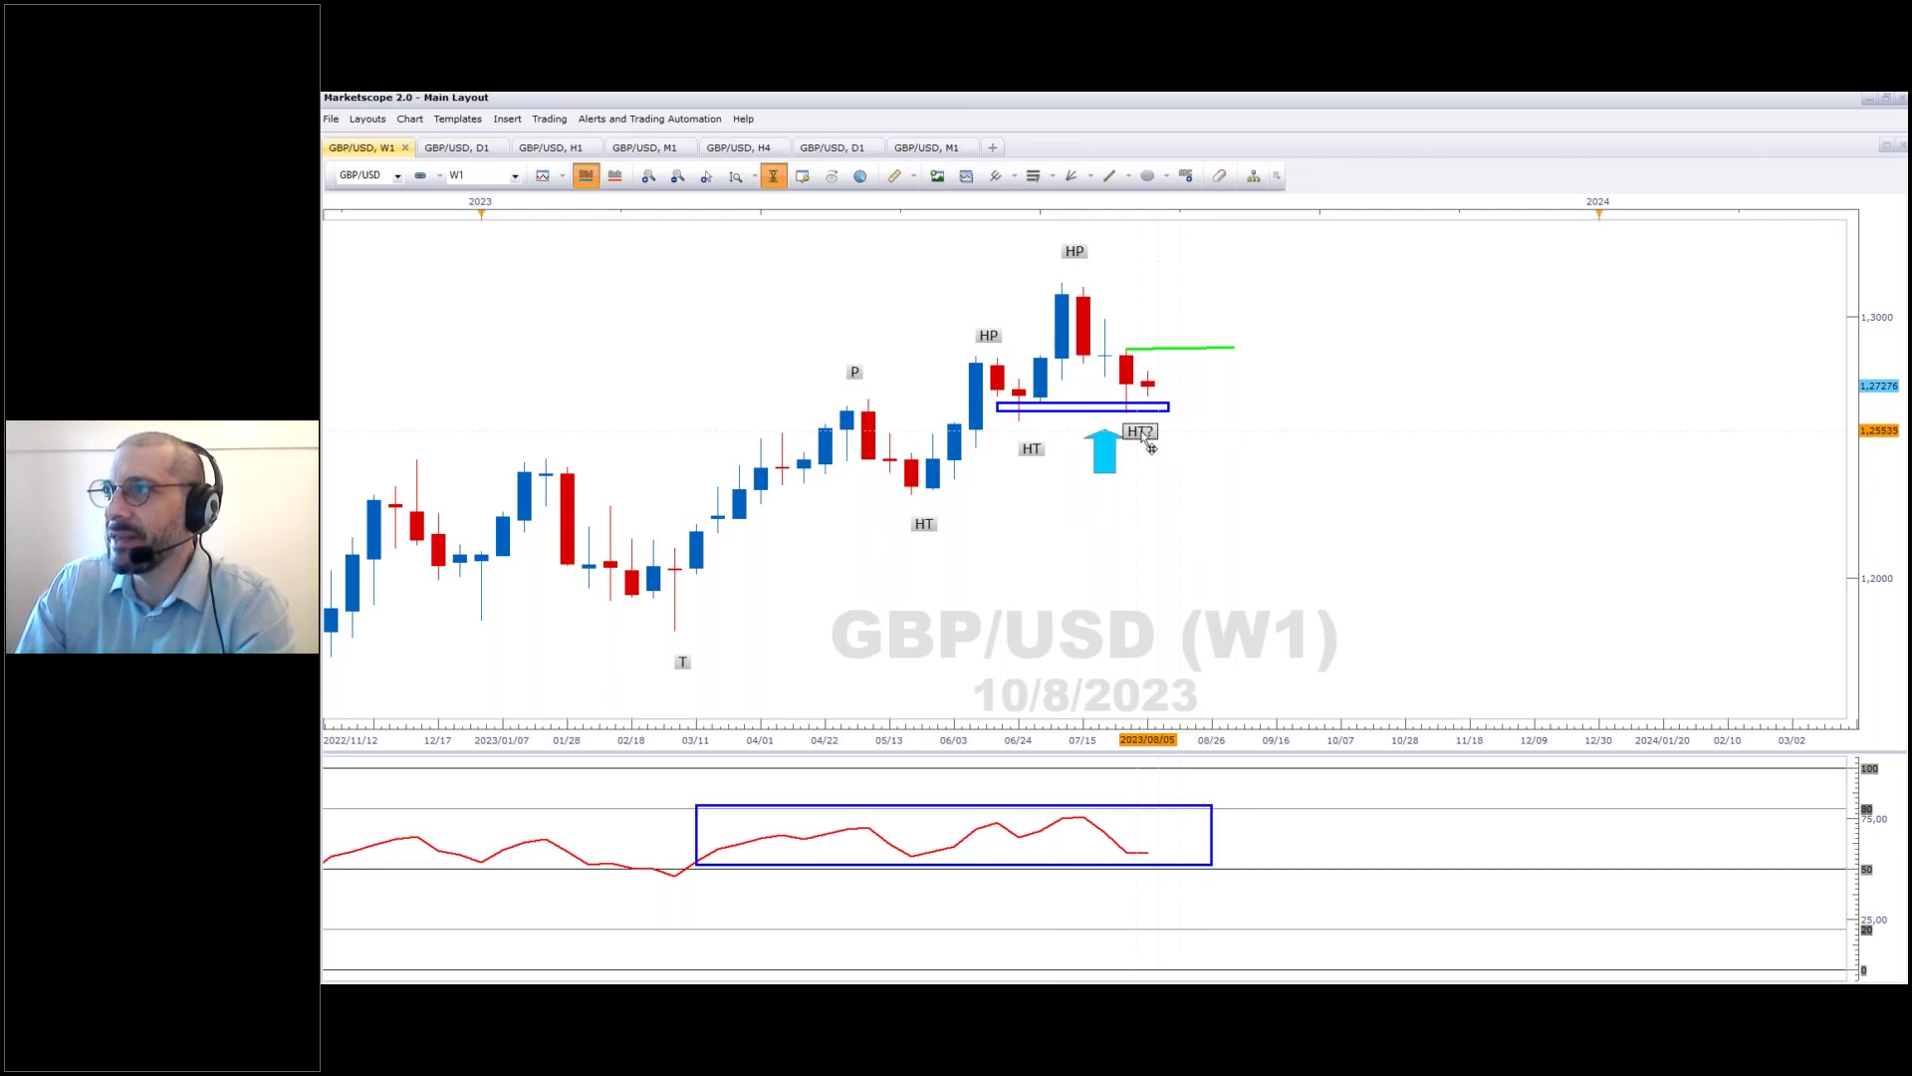
mouse_move(1106, 458)
mouse_down()
mouse_move(1149, 402)
mouse_move(1155, 446)
mouse_move(1154, 410)
mouse_move(1129, 431)
mouse_move(1146, 380)
mouse_move(1141, 449)
mouse_move(1119, 456)
mouse_up()
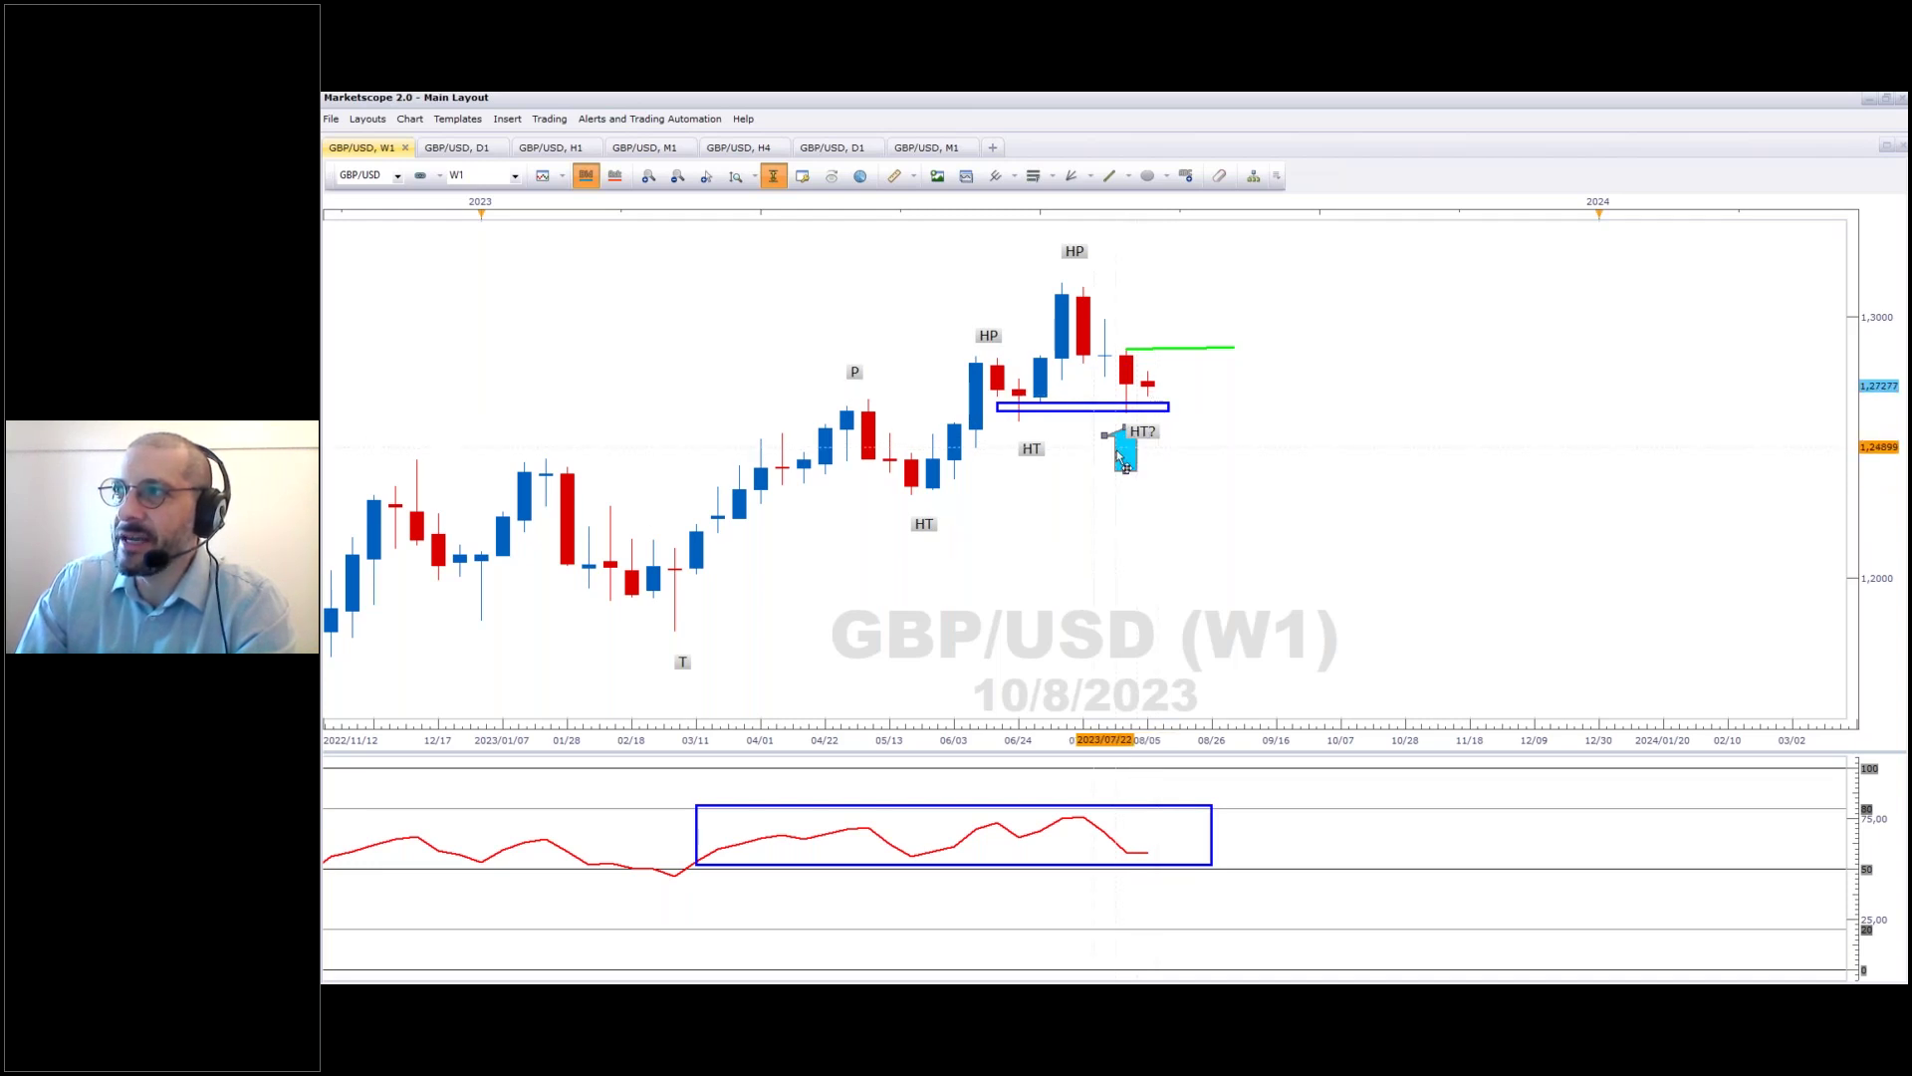
mouse_move(1117, 456)
mouse_down()
mouse_move(1153, 434)
mouse_move(1127, 453)
mouse_up()
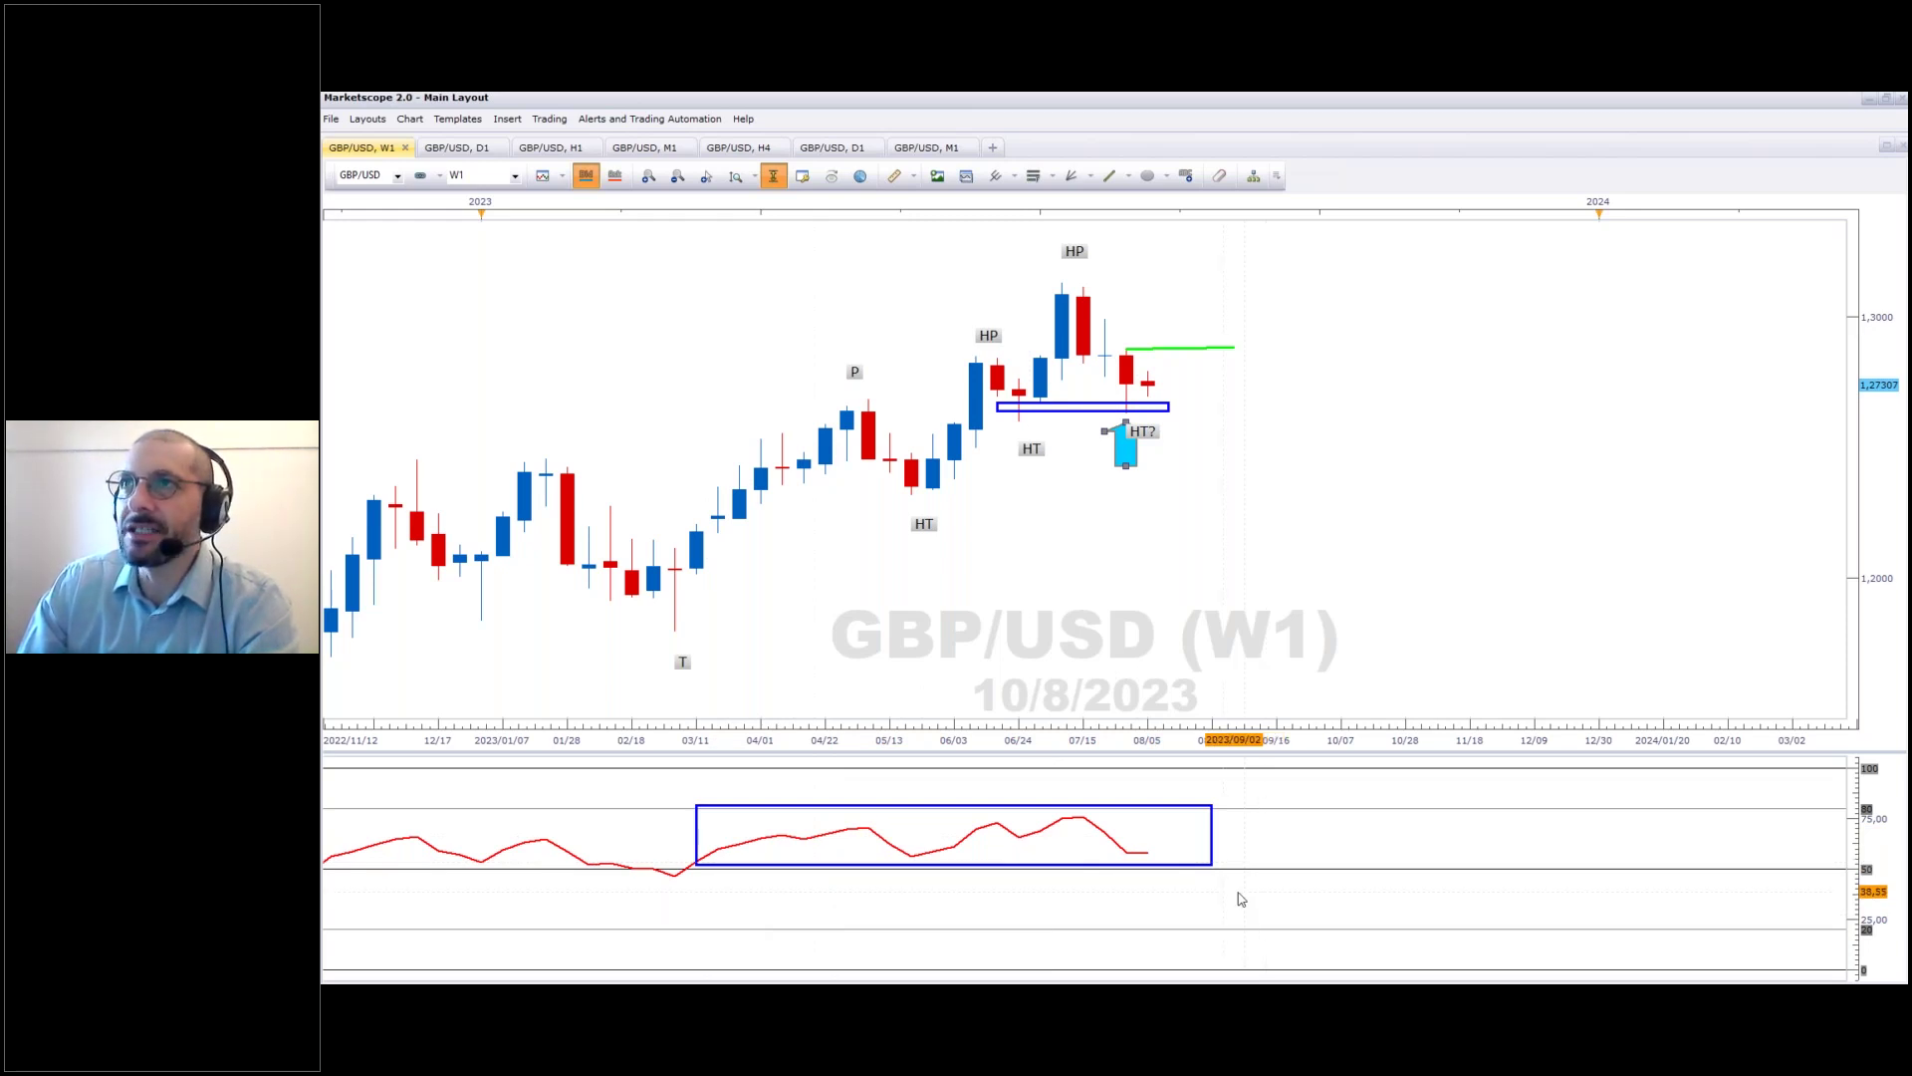
On the GBP/USD daily chart, move the up arrow beneath the 8 August low and the green line to the top of that candle.
key(ctrl+Tab)
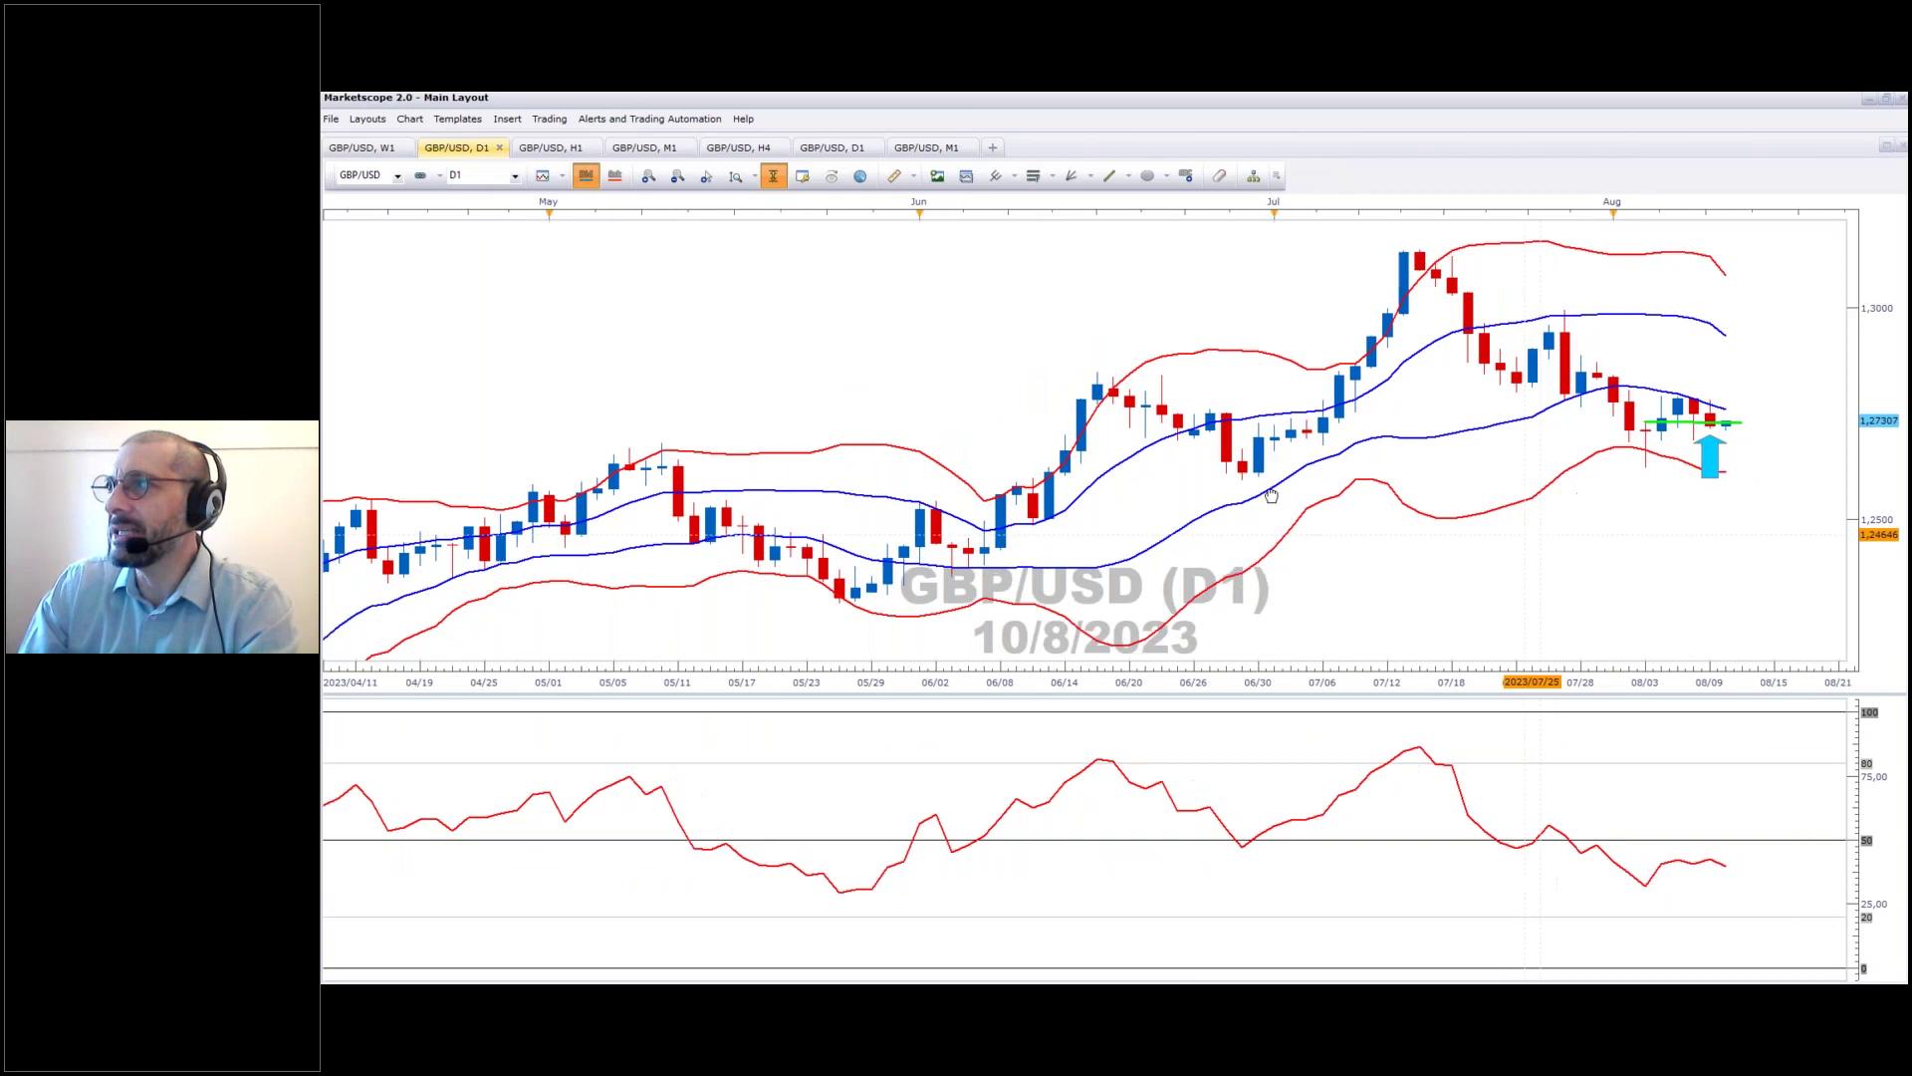
drag(1212, 495, 747, 474)
drag(1106, 425, 914, 355)
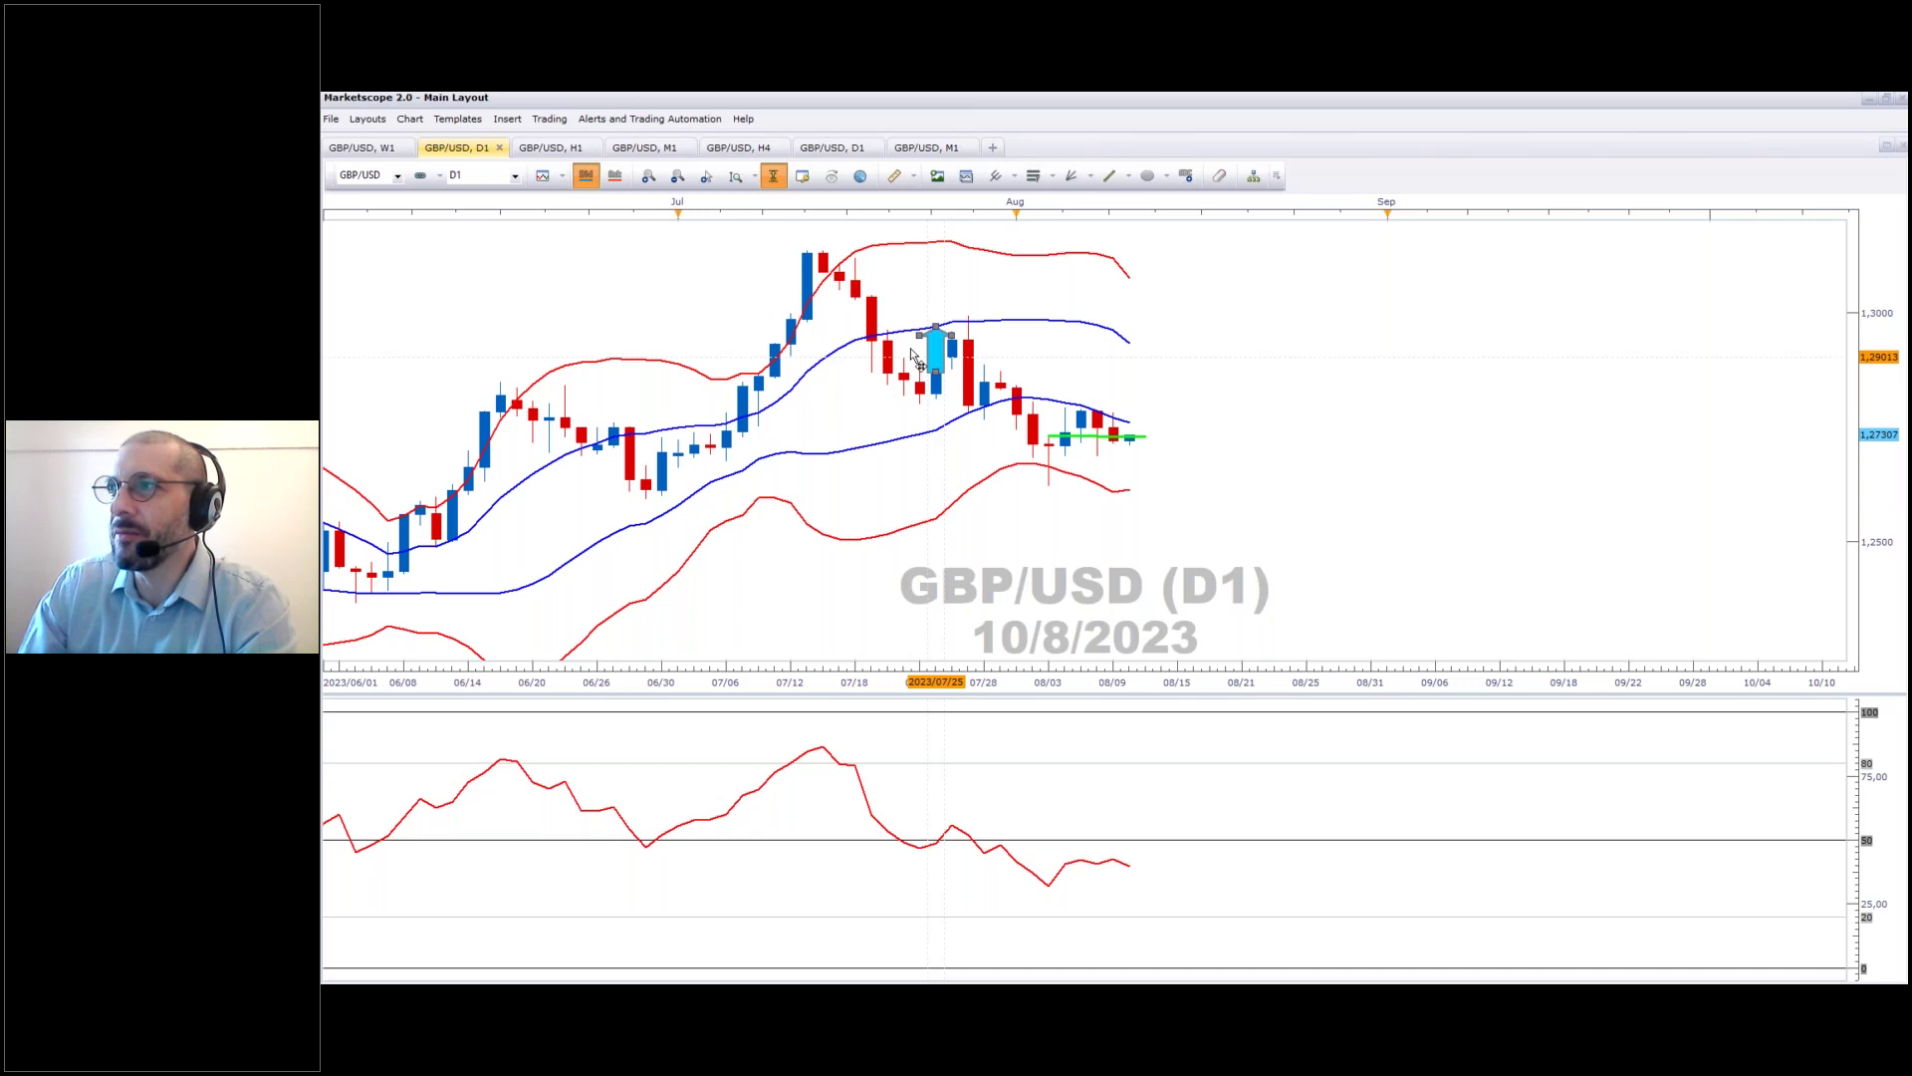
drag(914, 356, 1046, 538)
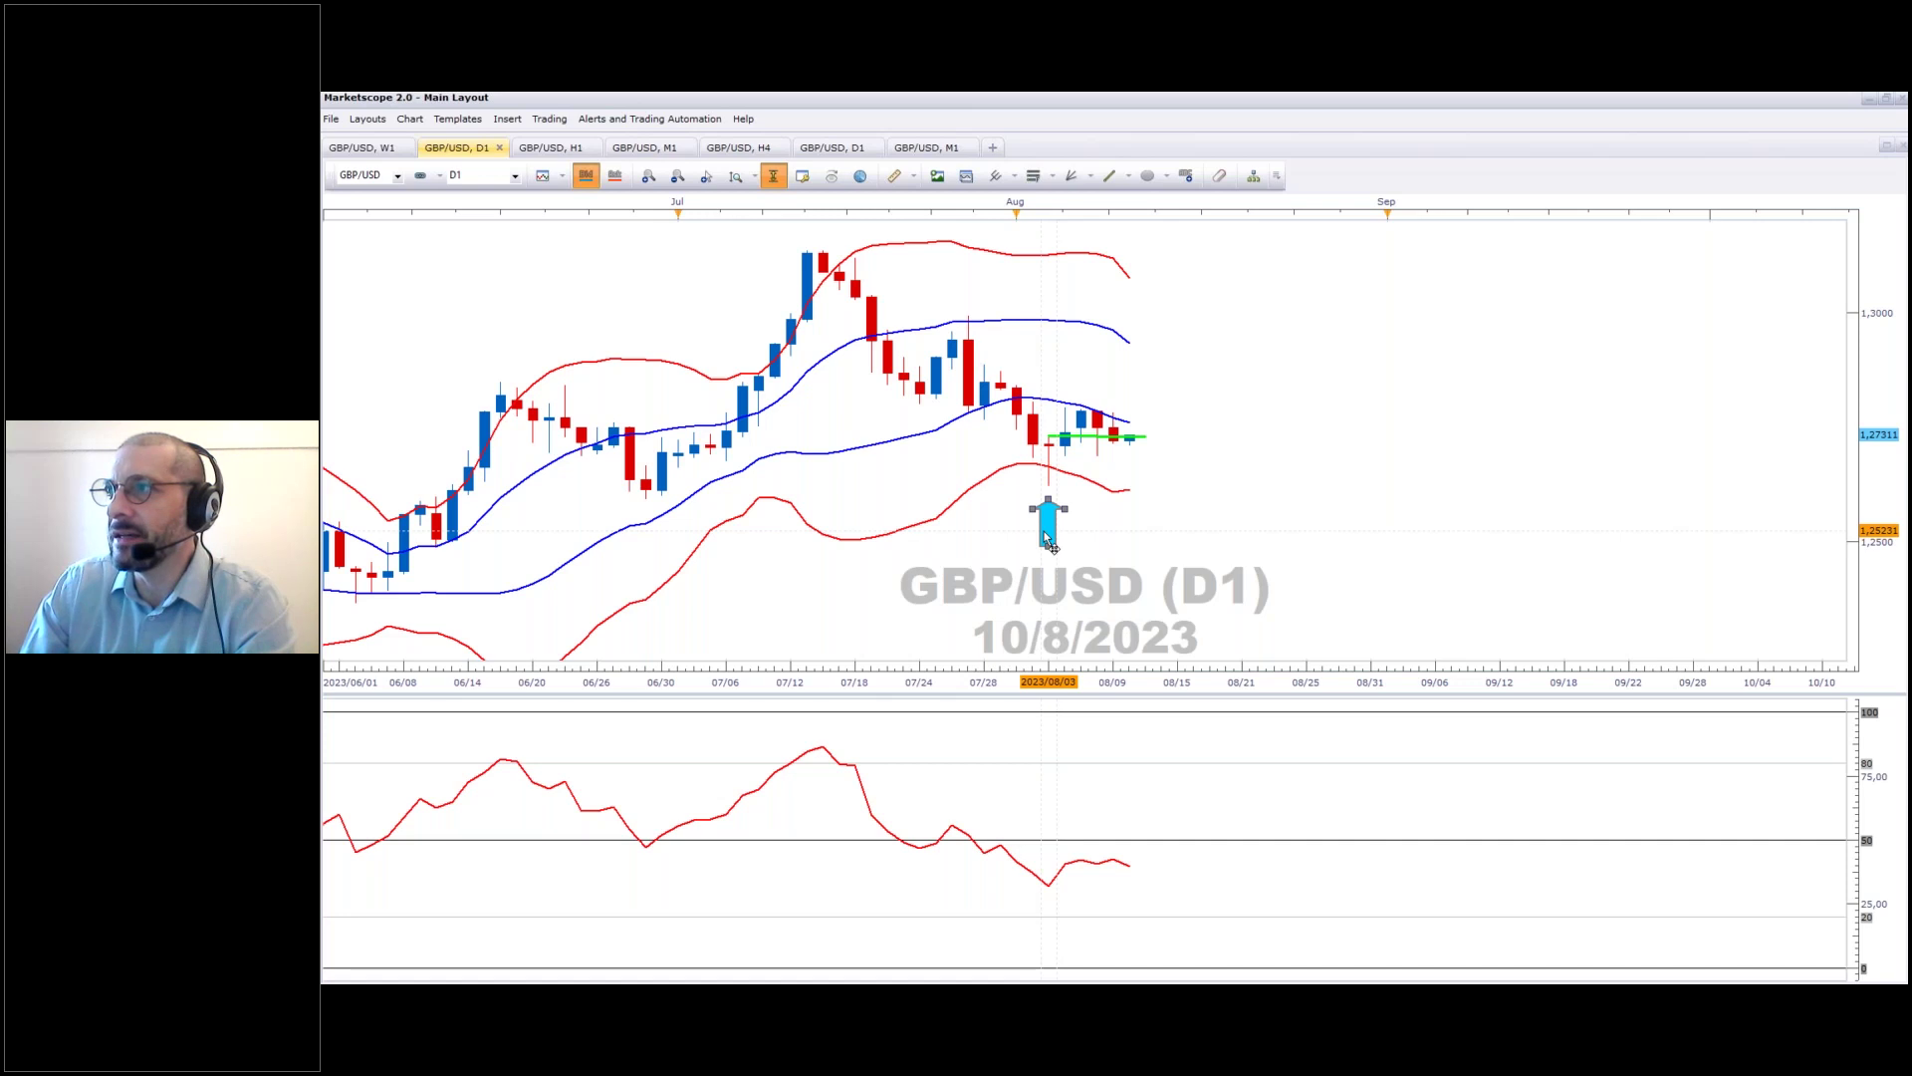
mouse_move(1048, 538)
mouse_down()
mouse_move(1078, 530)
mouse_move(1136, 448)
mouse_move(1120, 441)
mouse_move(1143, 446)
mouse_move(1121, 438)
mouse_move(1107, 470)
mouse_move(1145, 498)
mouse_move(1145, 410)
mouse_move(1096, 488)
mouse_up()
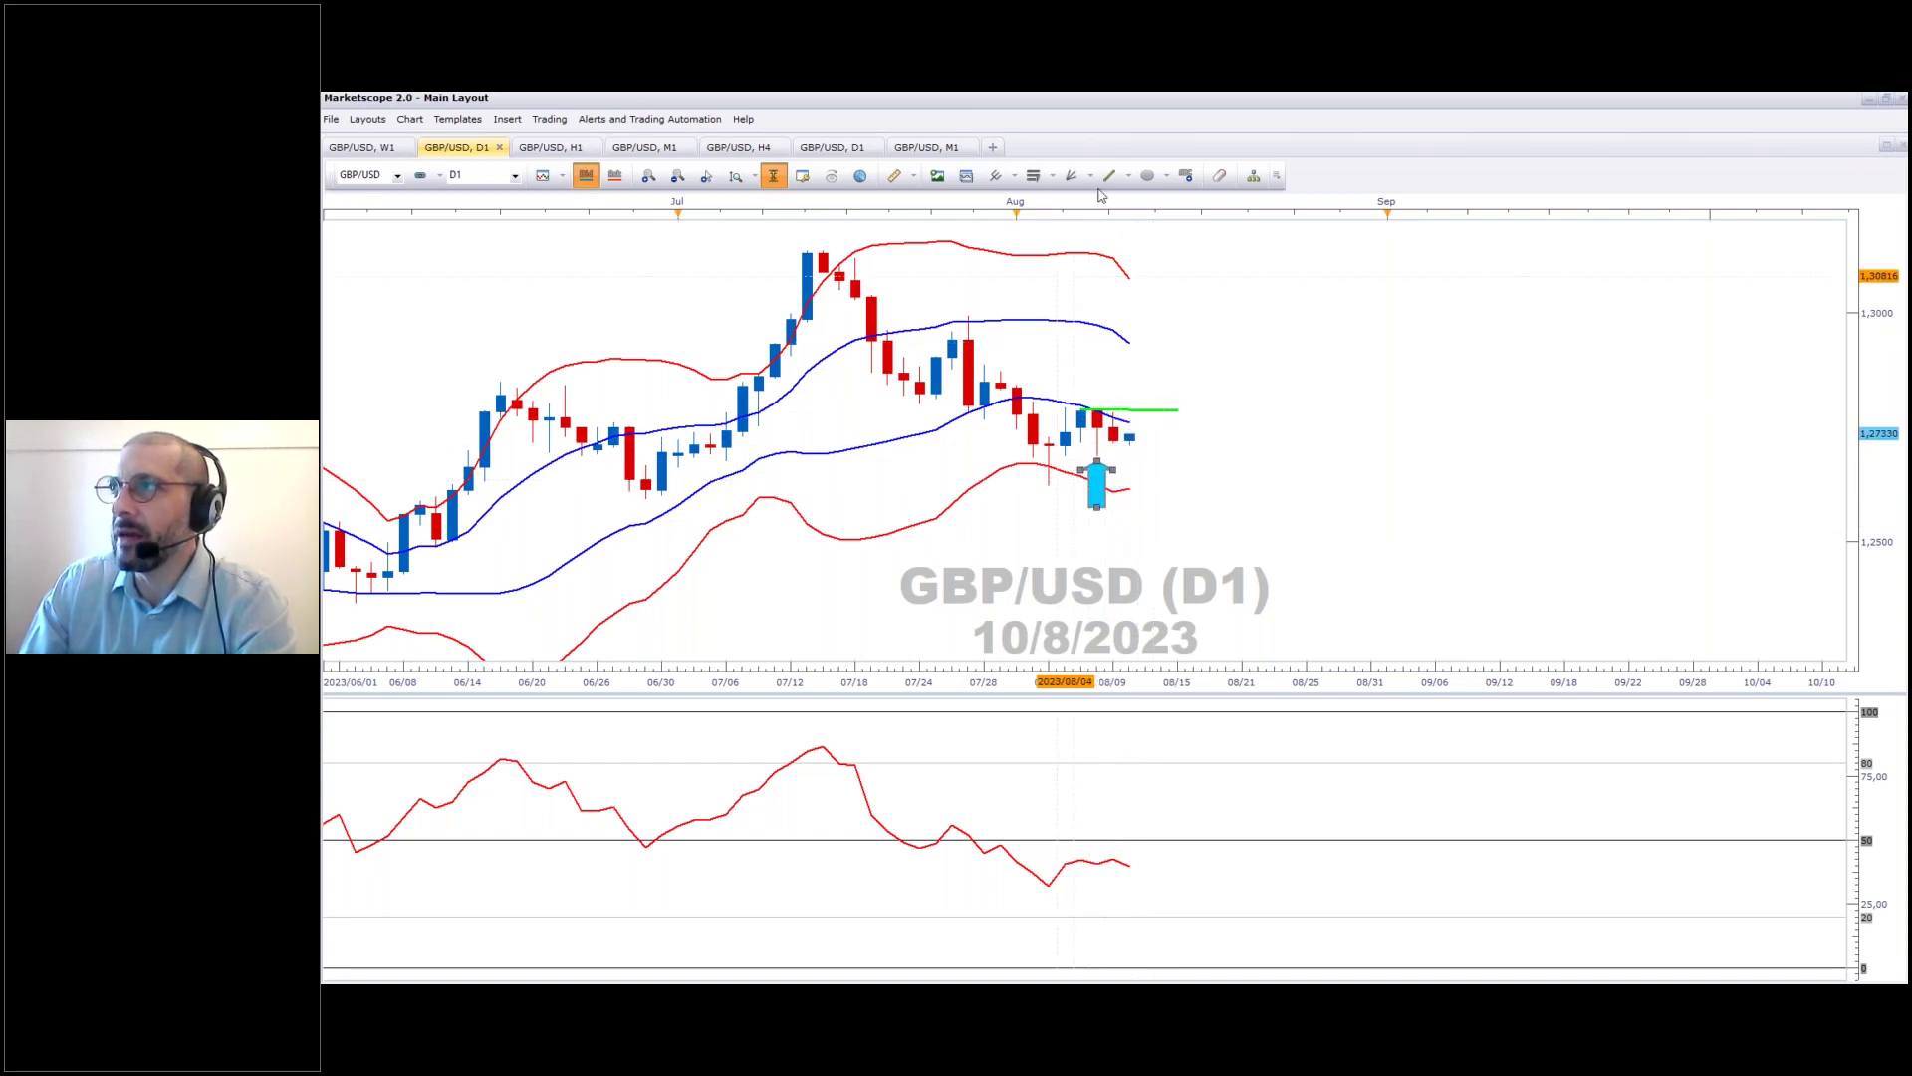
Draw a blue rectangle across the 50 level in the daily indicator pane, from about 9 to 18 August.
click(1166, 176)
mouse_move(1157, 223)
click(1305, 215)
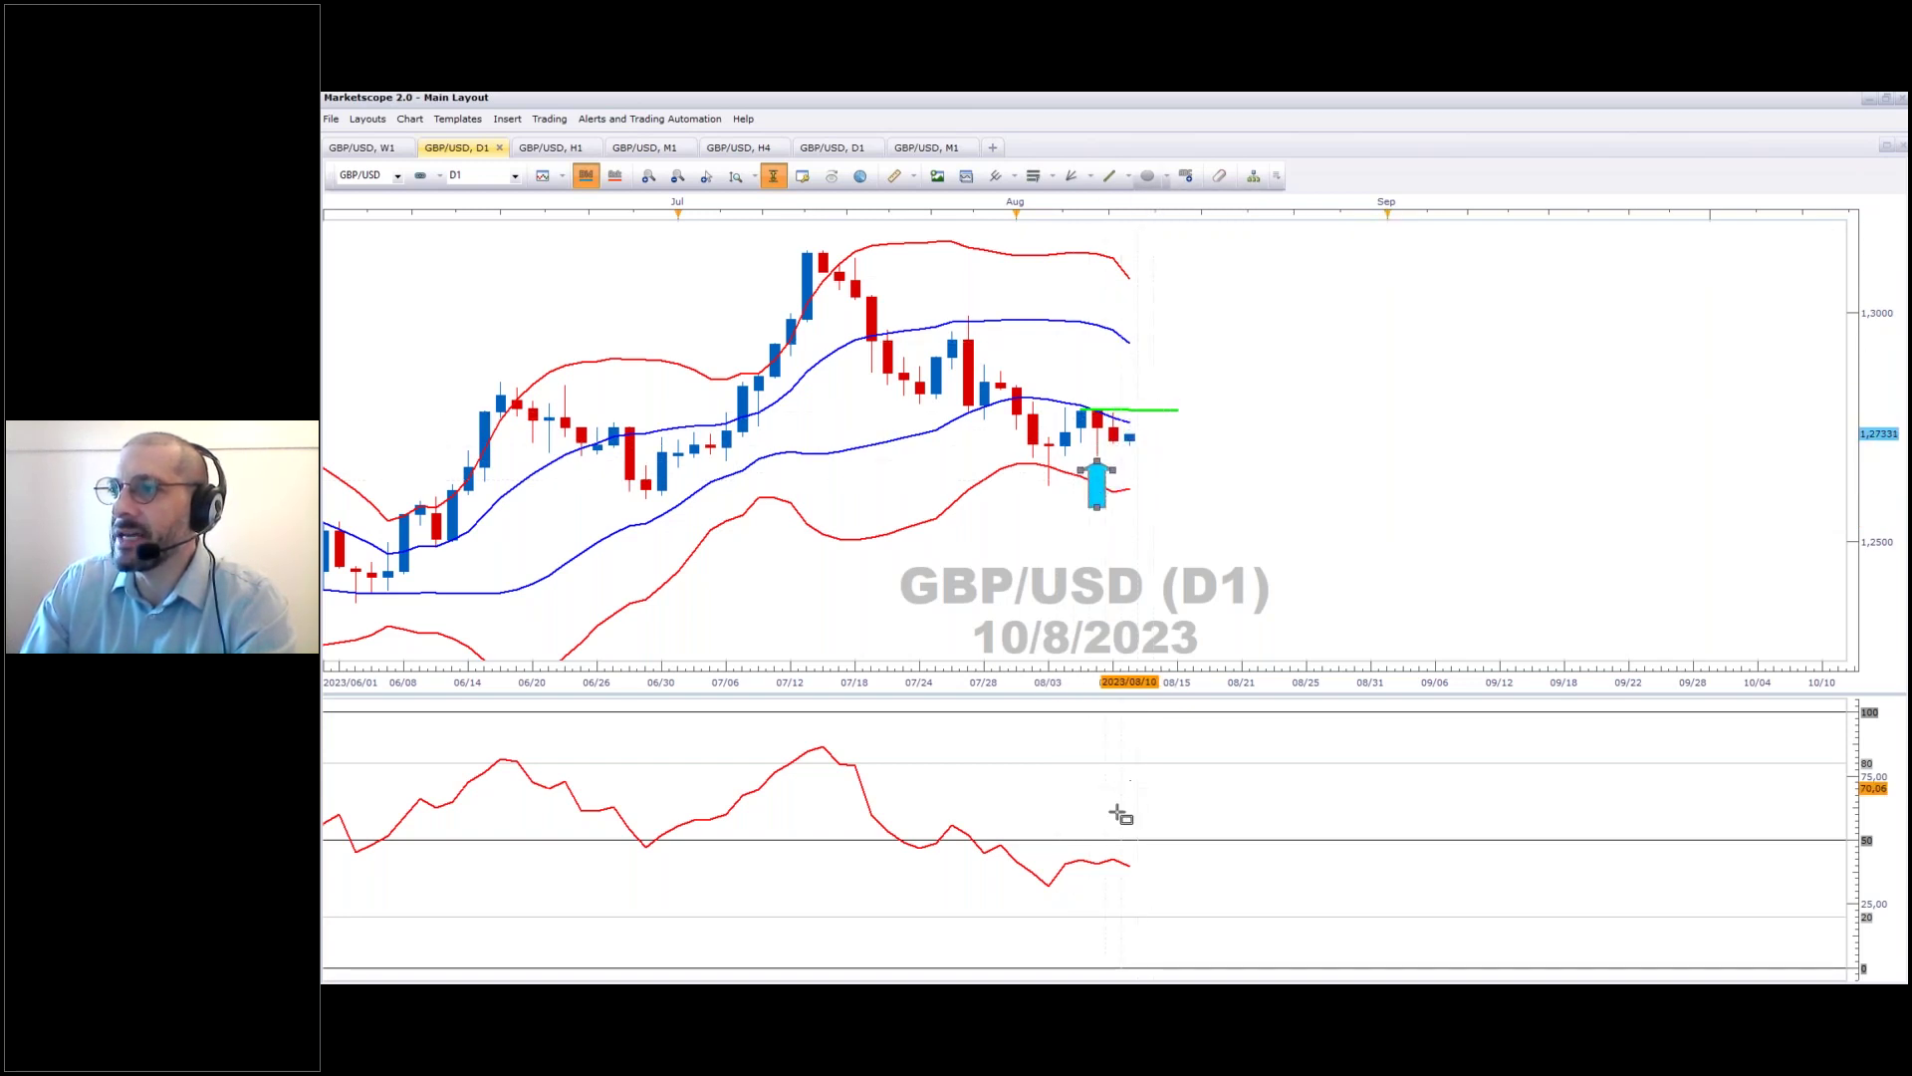
drag(1113, 815, 1226, 850)
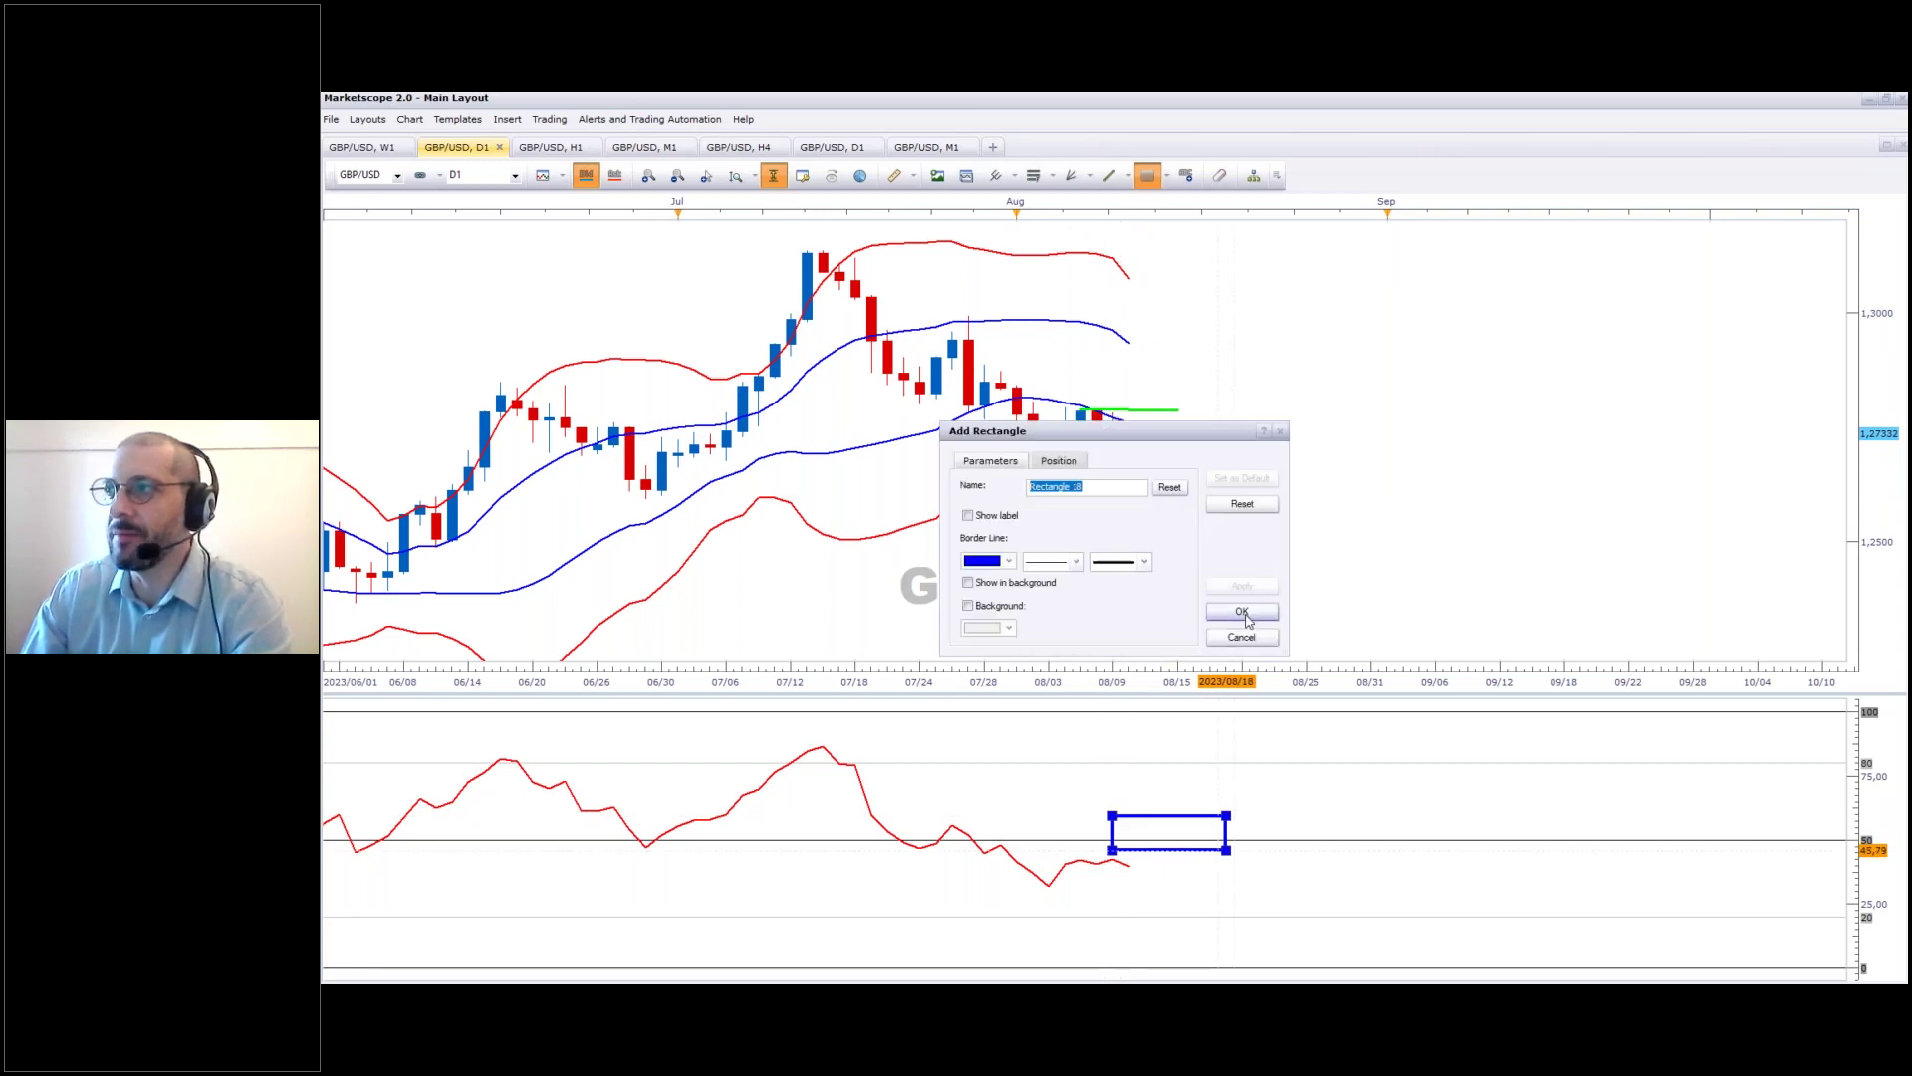
click(1240, 618)
key(Escape)
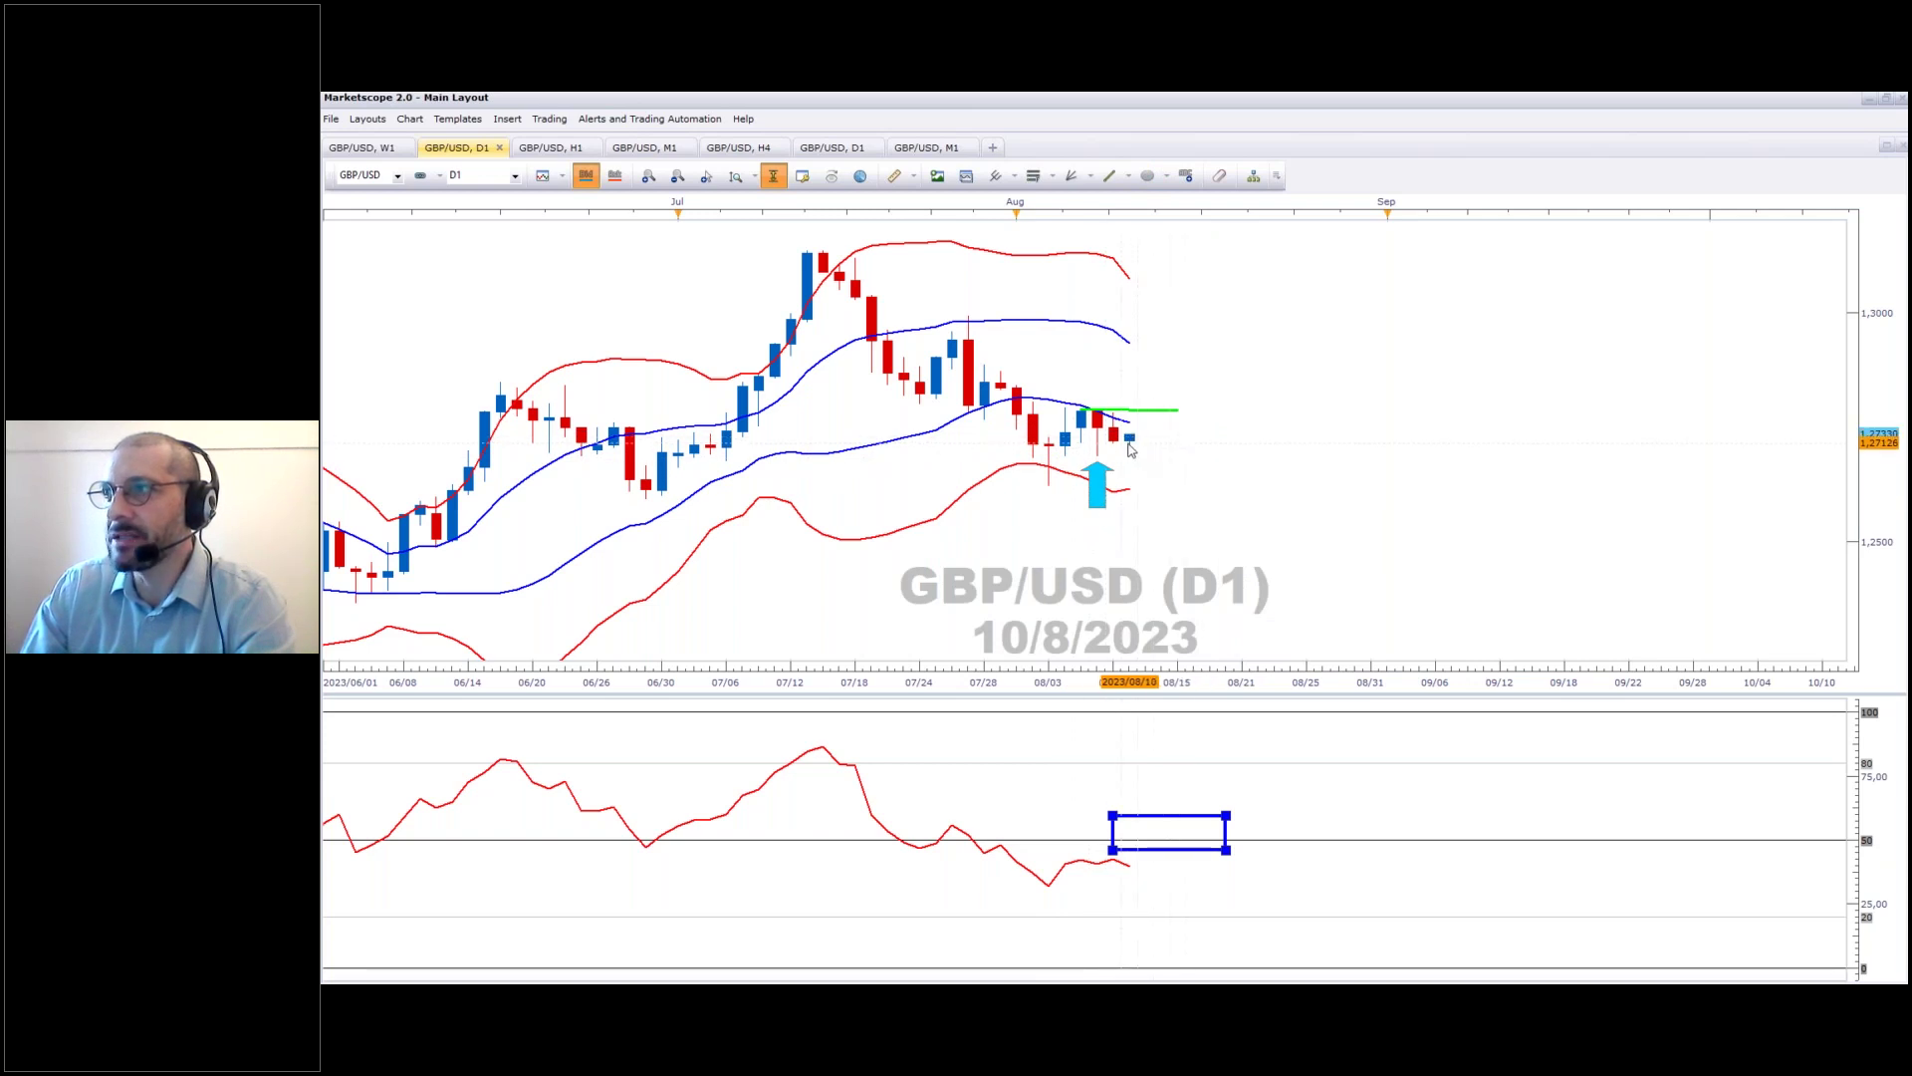
Lower the up arrow slightly beneath the 8 August daily candle, and review the GBP/USD weekly chart with no annotation selected.
click(1097, 486)
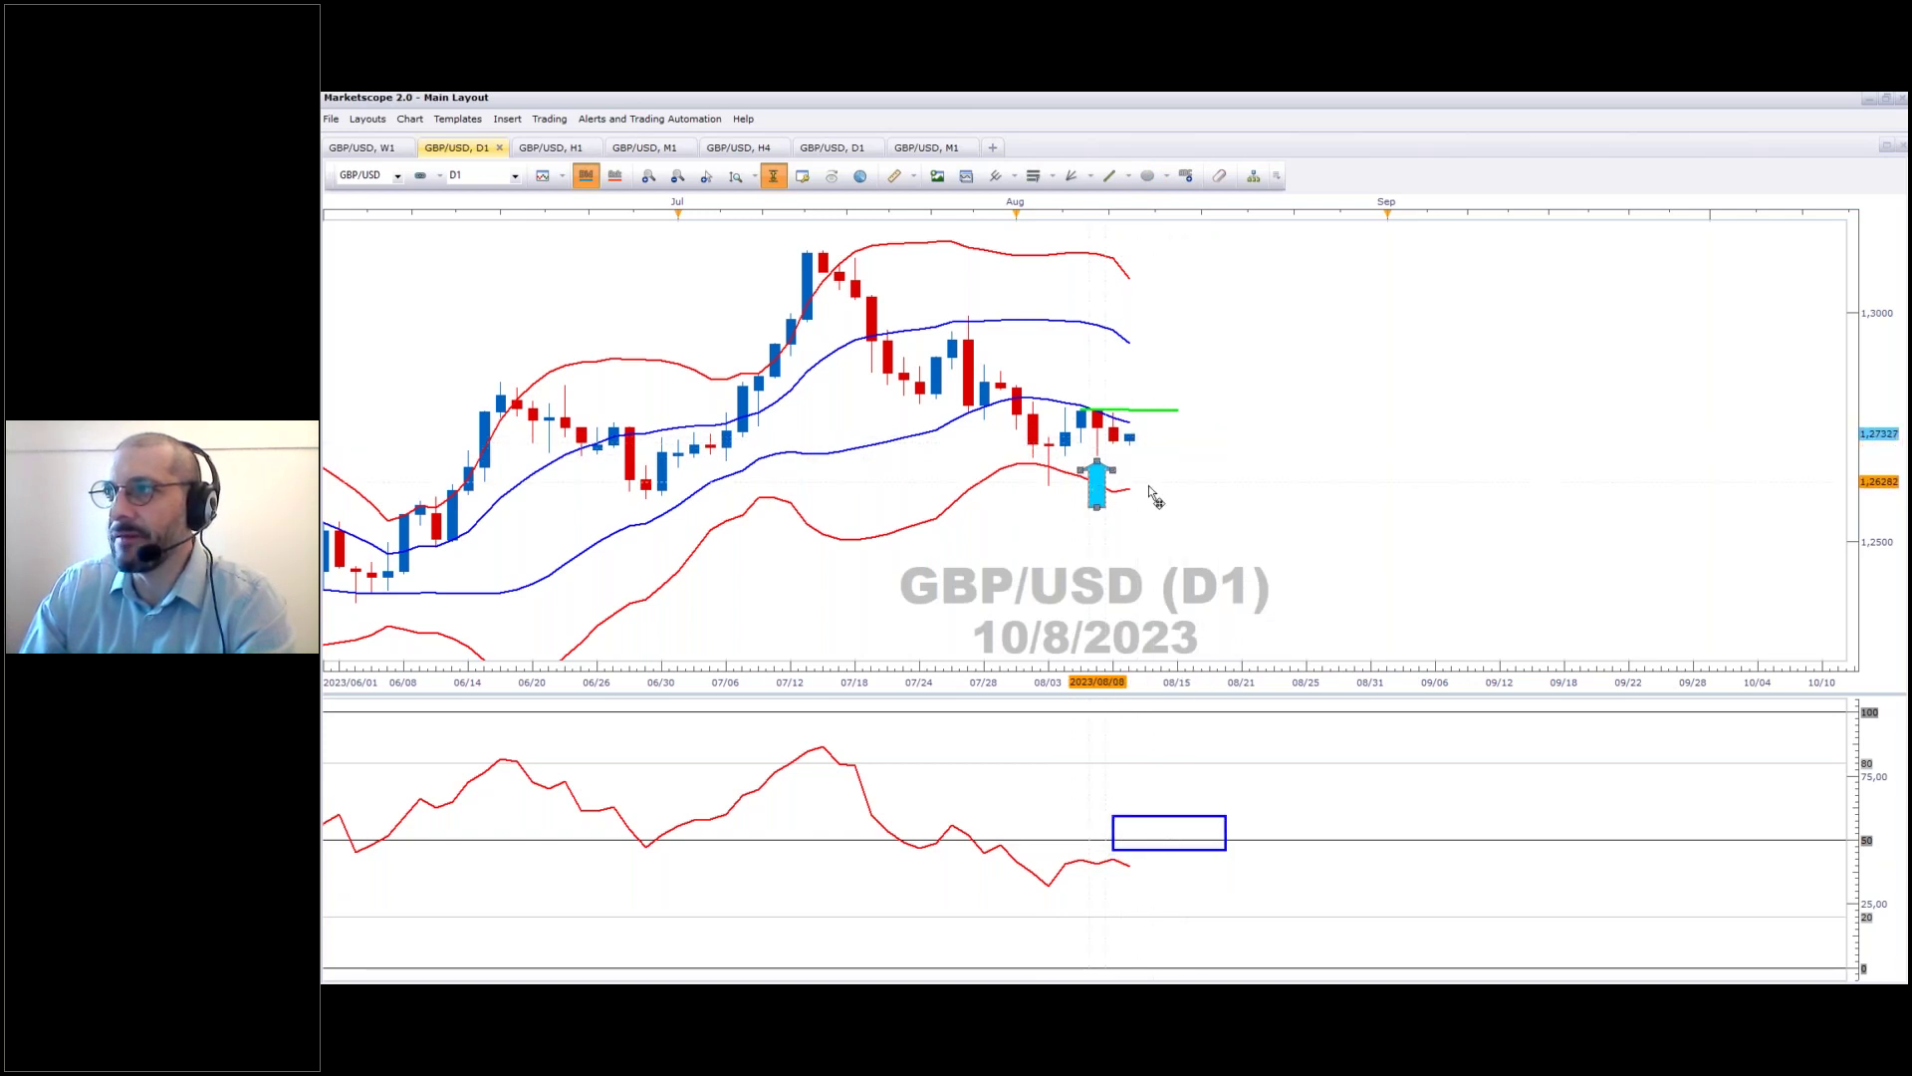
drag(1149, 486, 1048, 513)
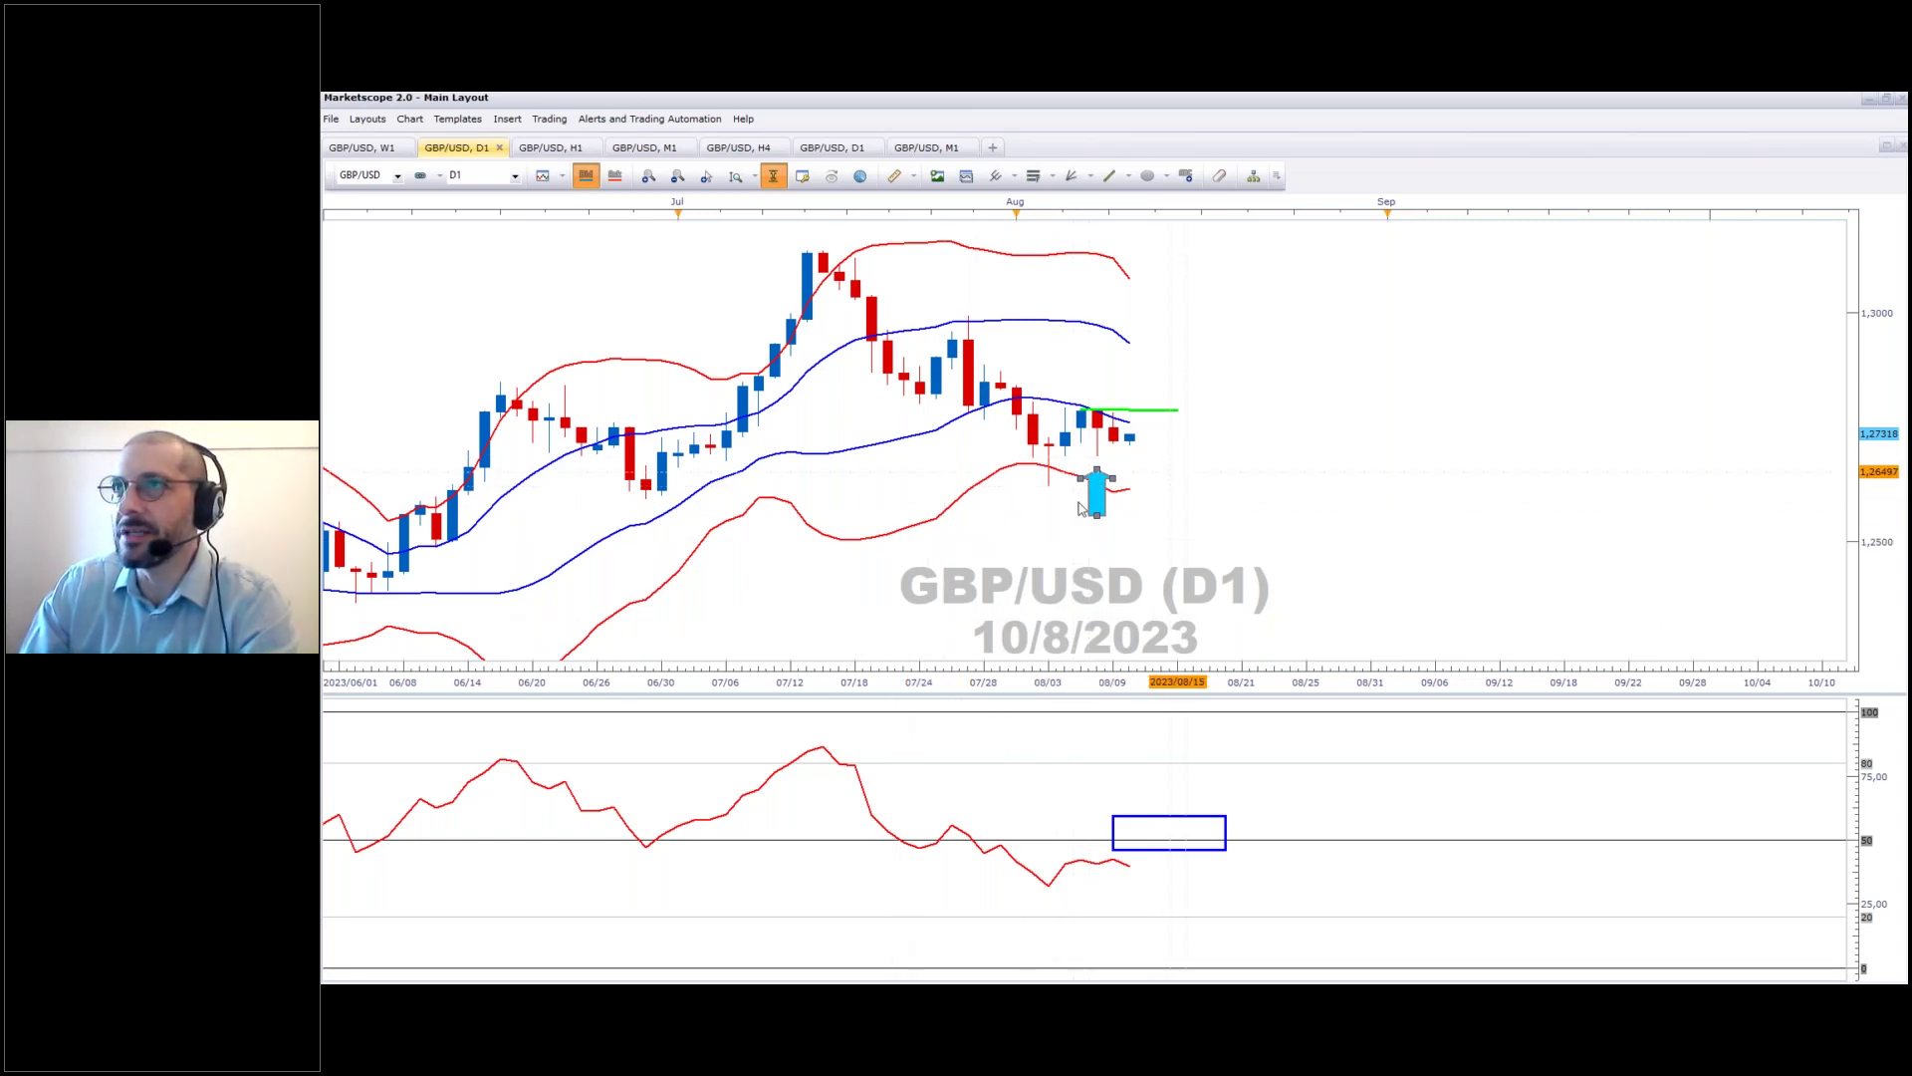
click(362, 147)
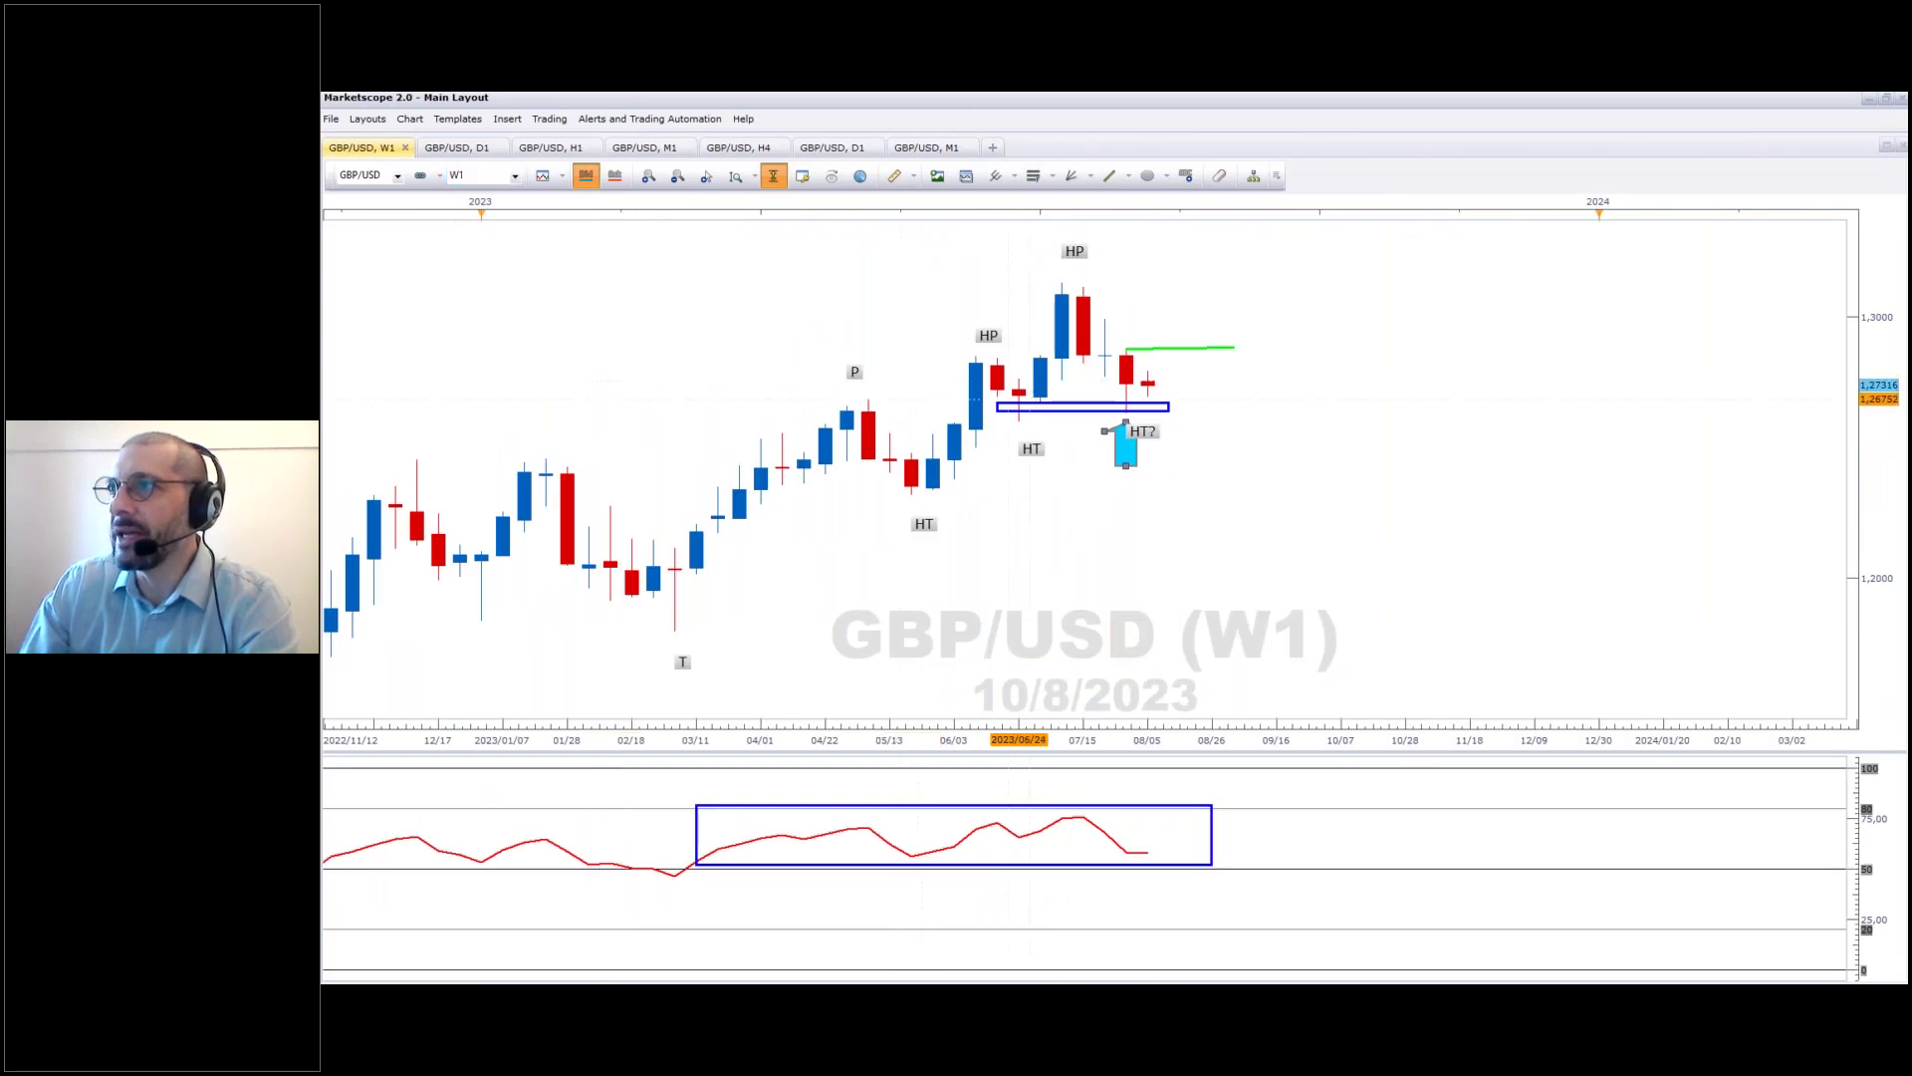
click(1194, 422)
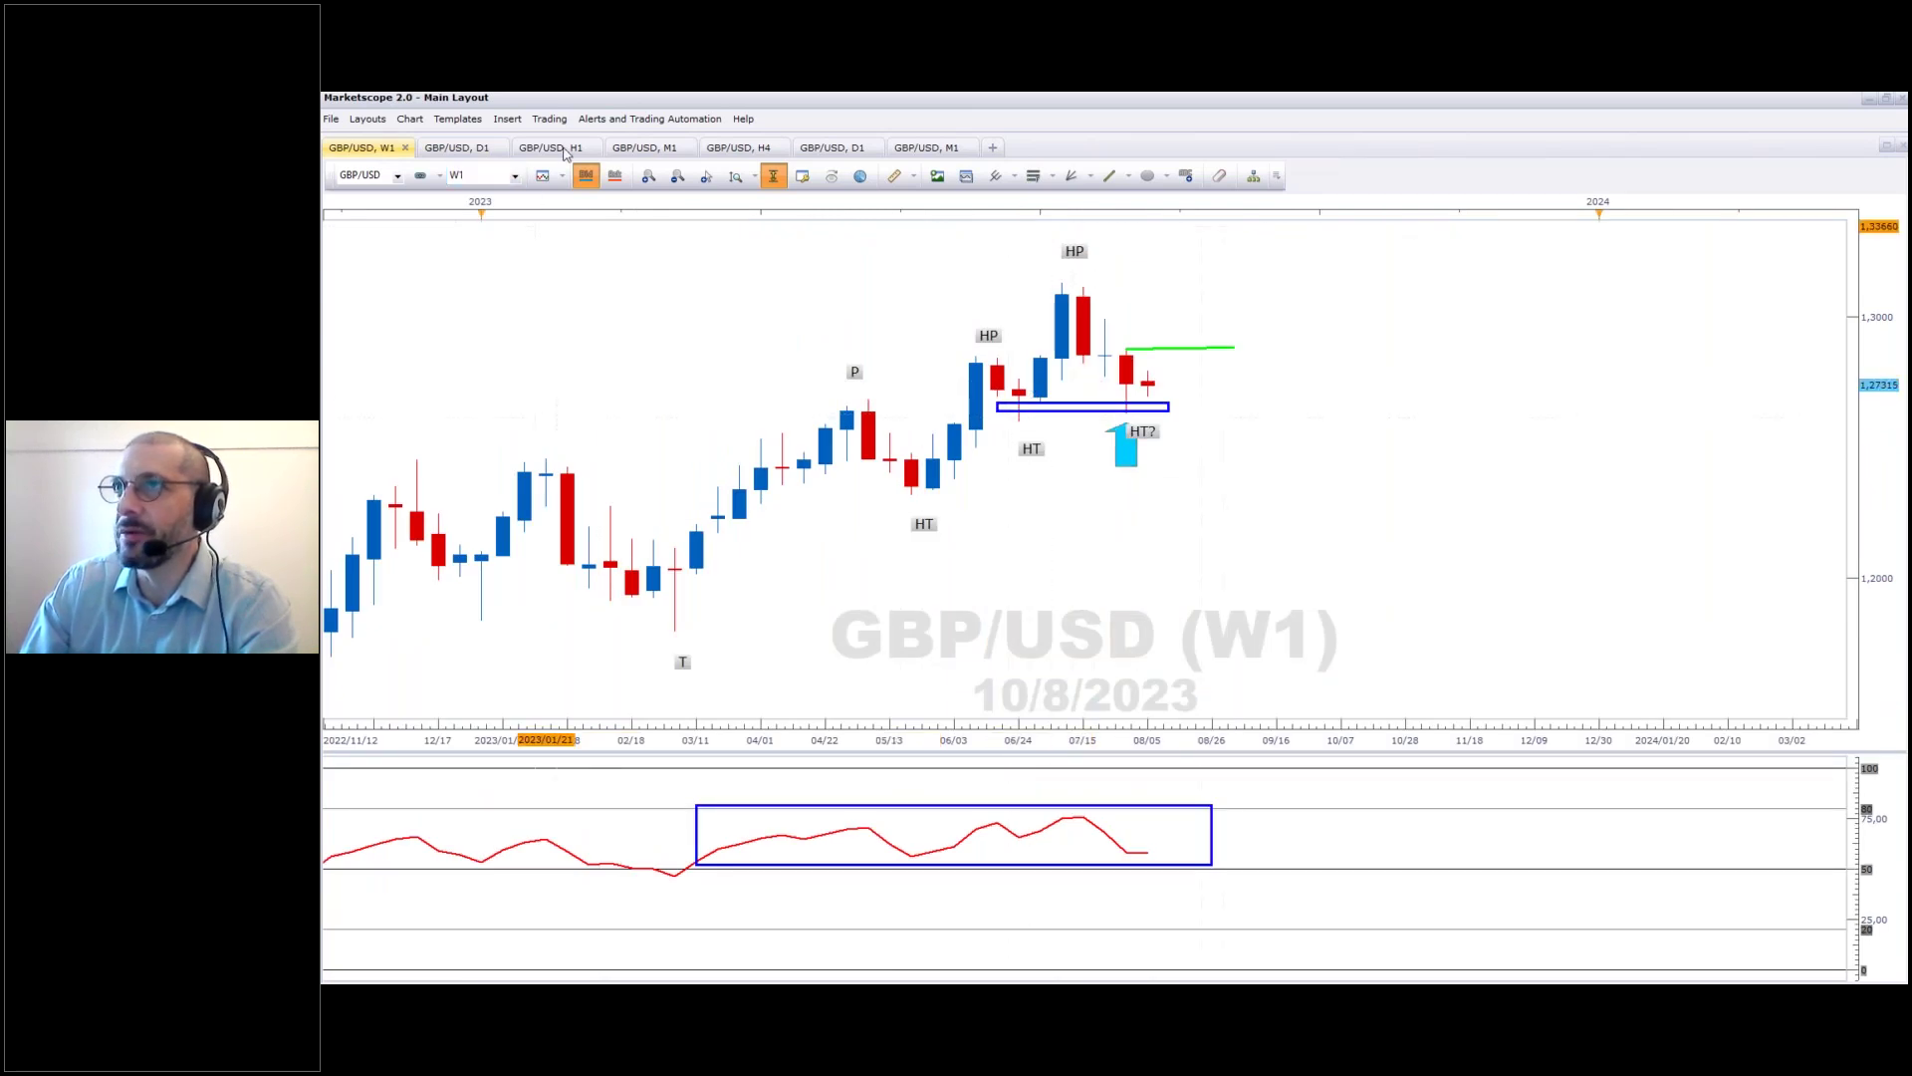
On the GBP/USD hourly chart, move the price ellipse to the latest candles below the pivot line and widen it.
click(556, 149)
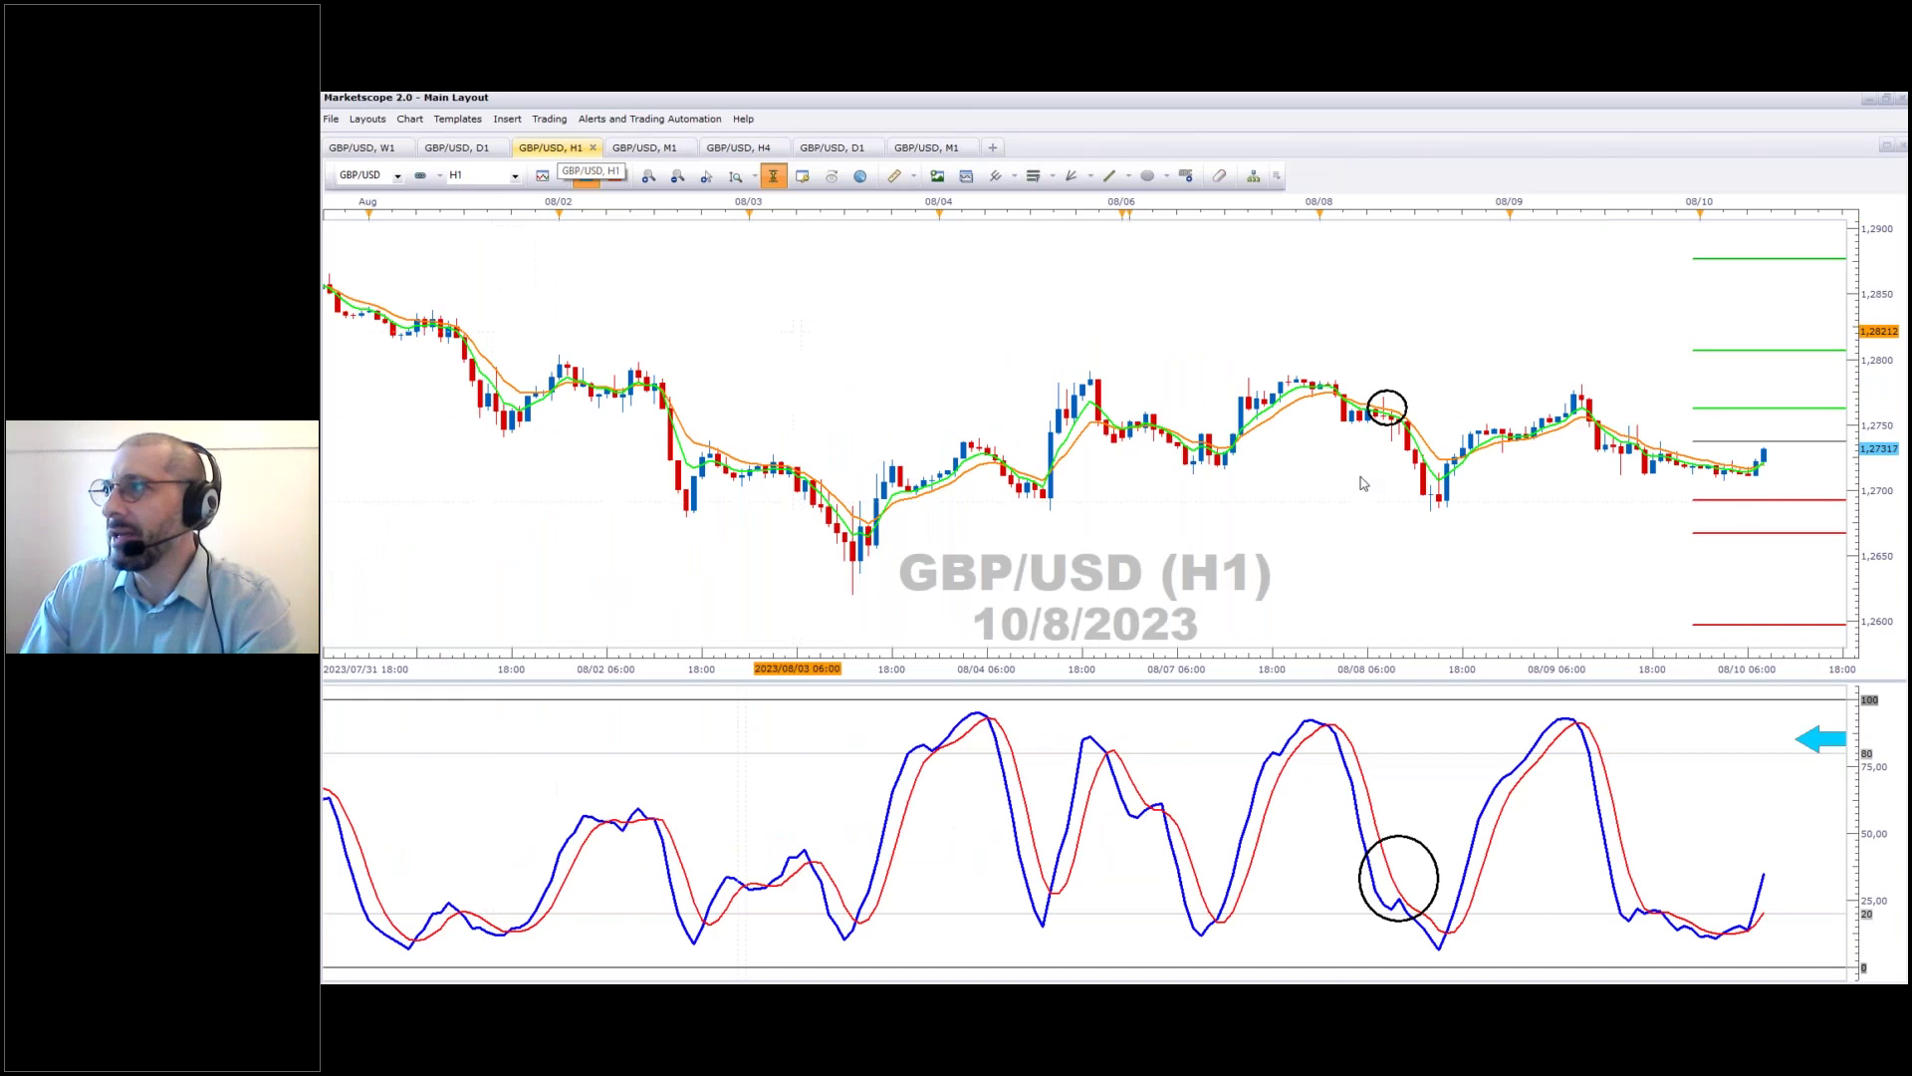
scroll(861, 433, down, 5)
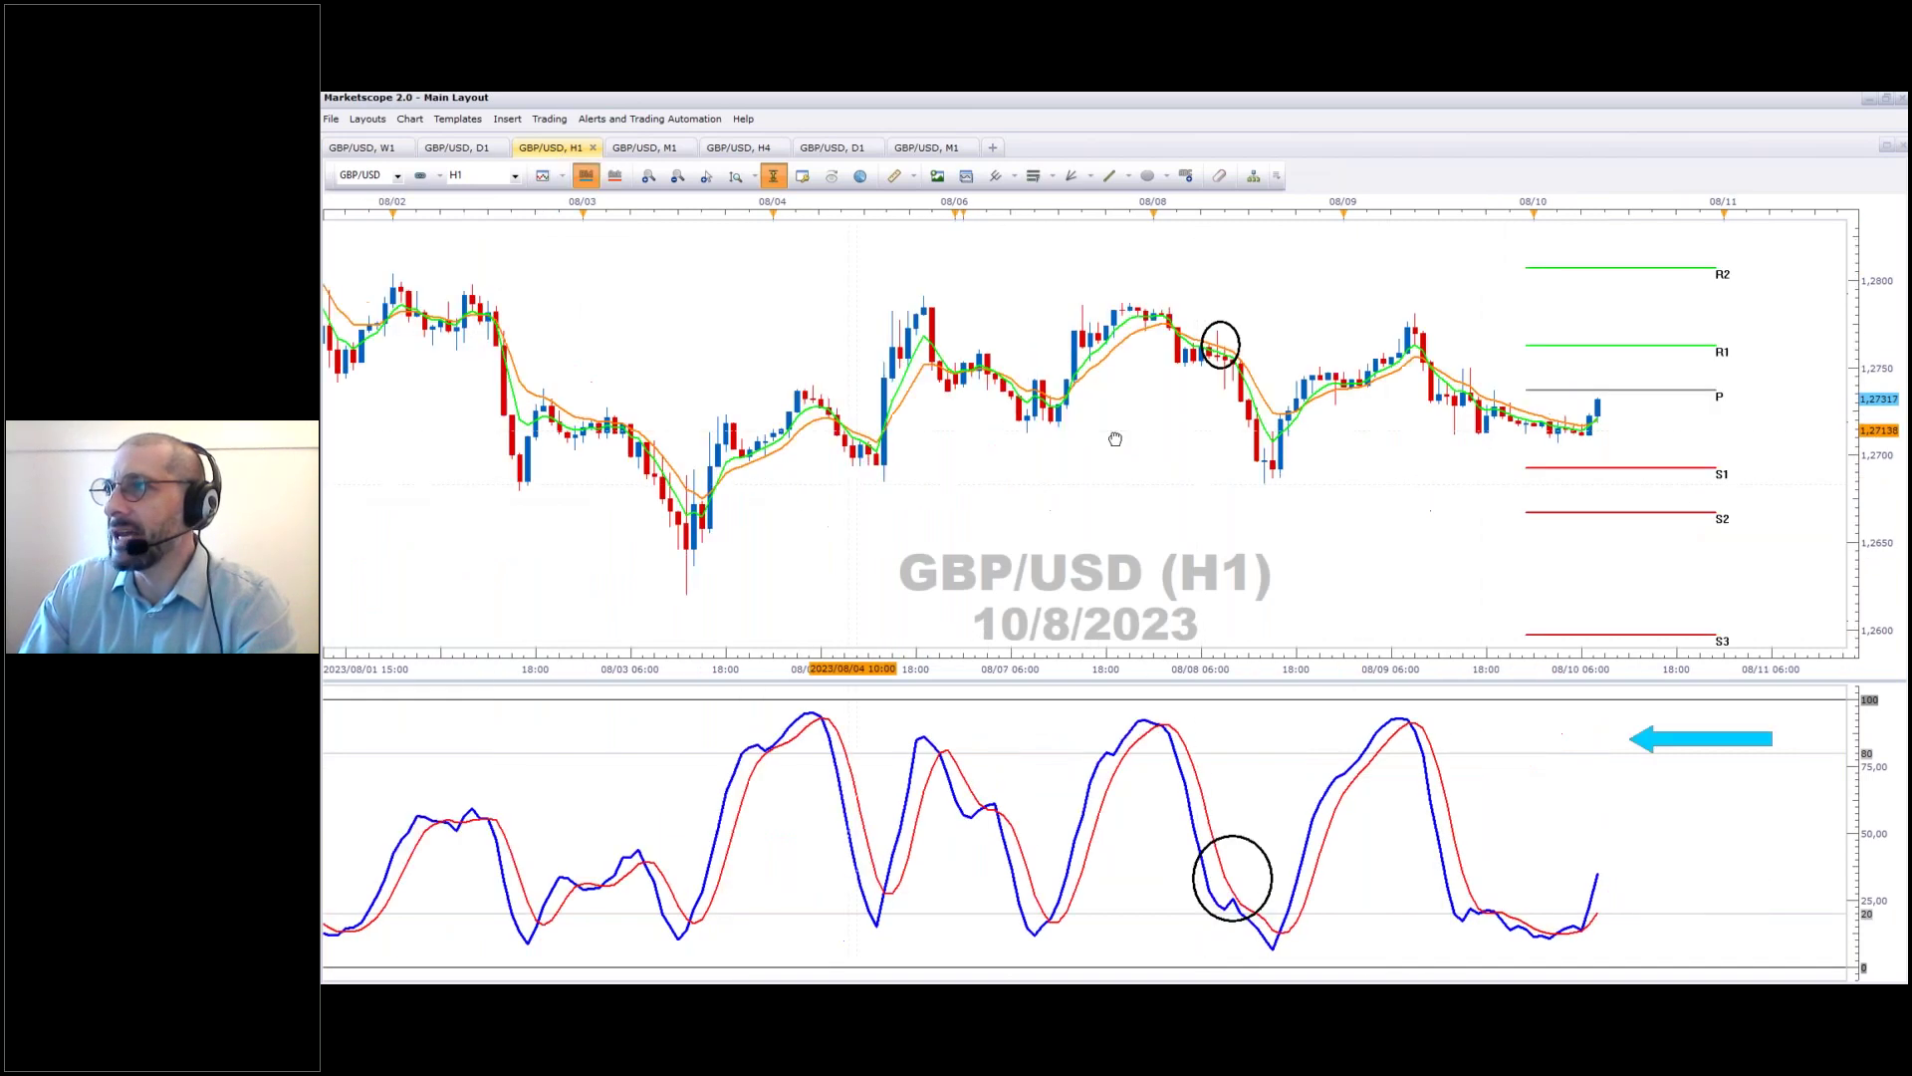
mouse_move(902, 337)
mouse_down()
mouse_move(1181, 367)
mouse_move(1272, 419)
mouse_up()
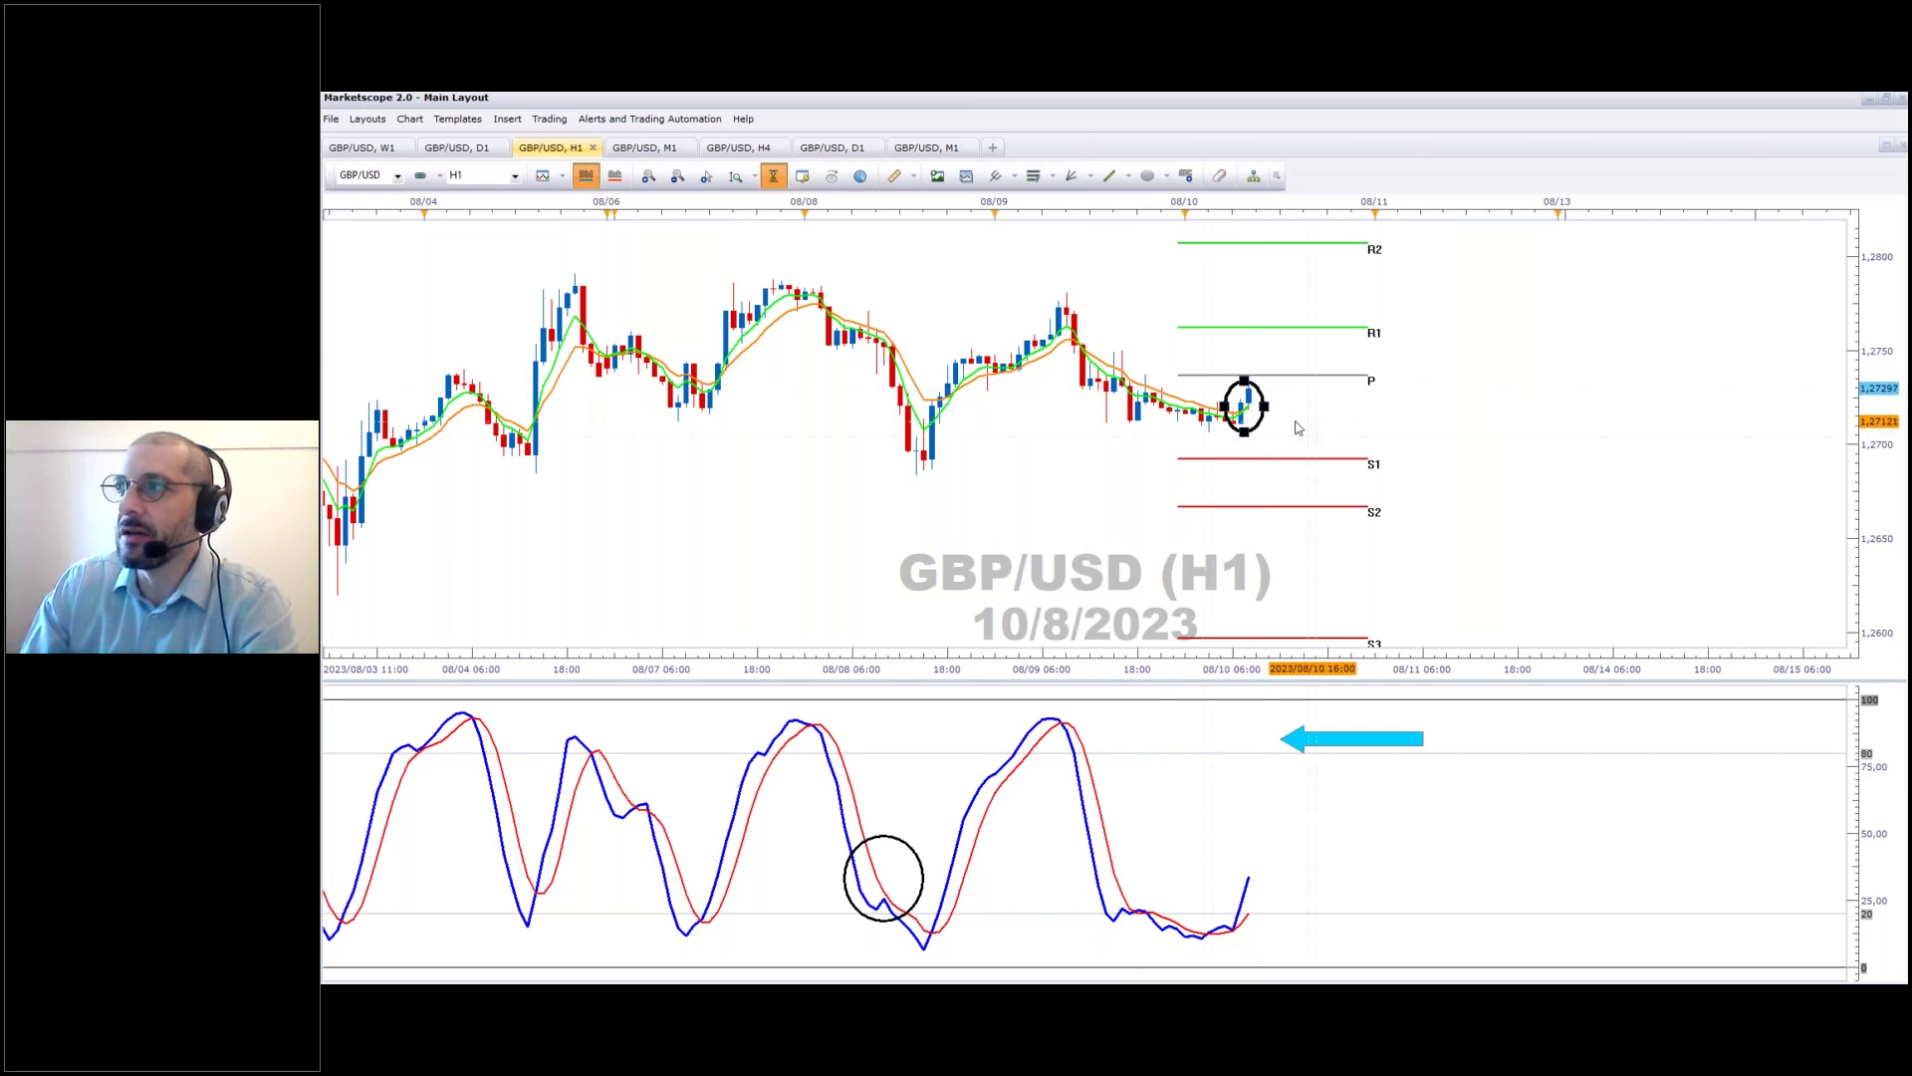
drag(1285, 407, 1289, 409)
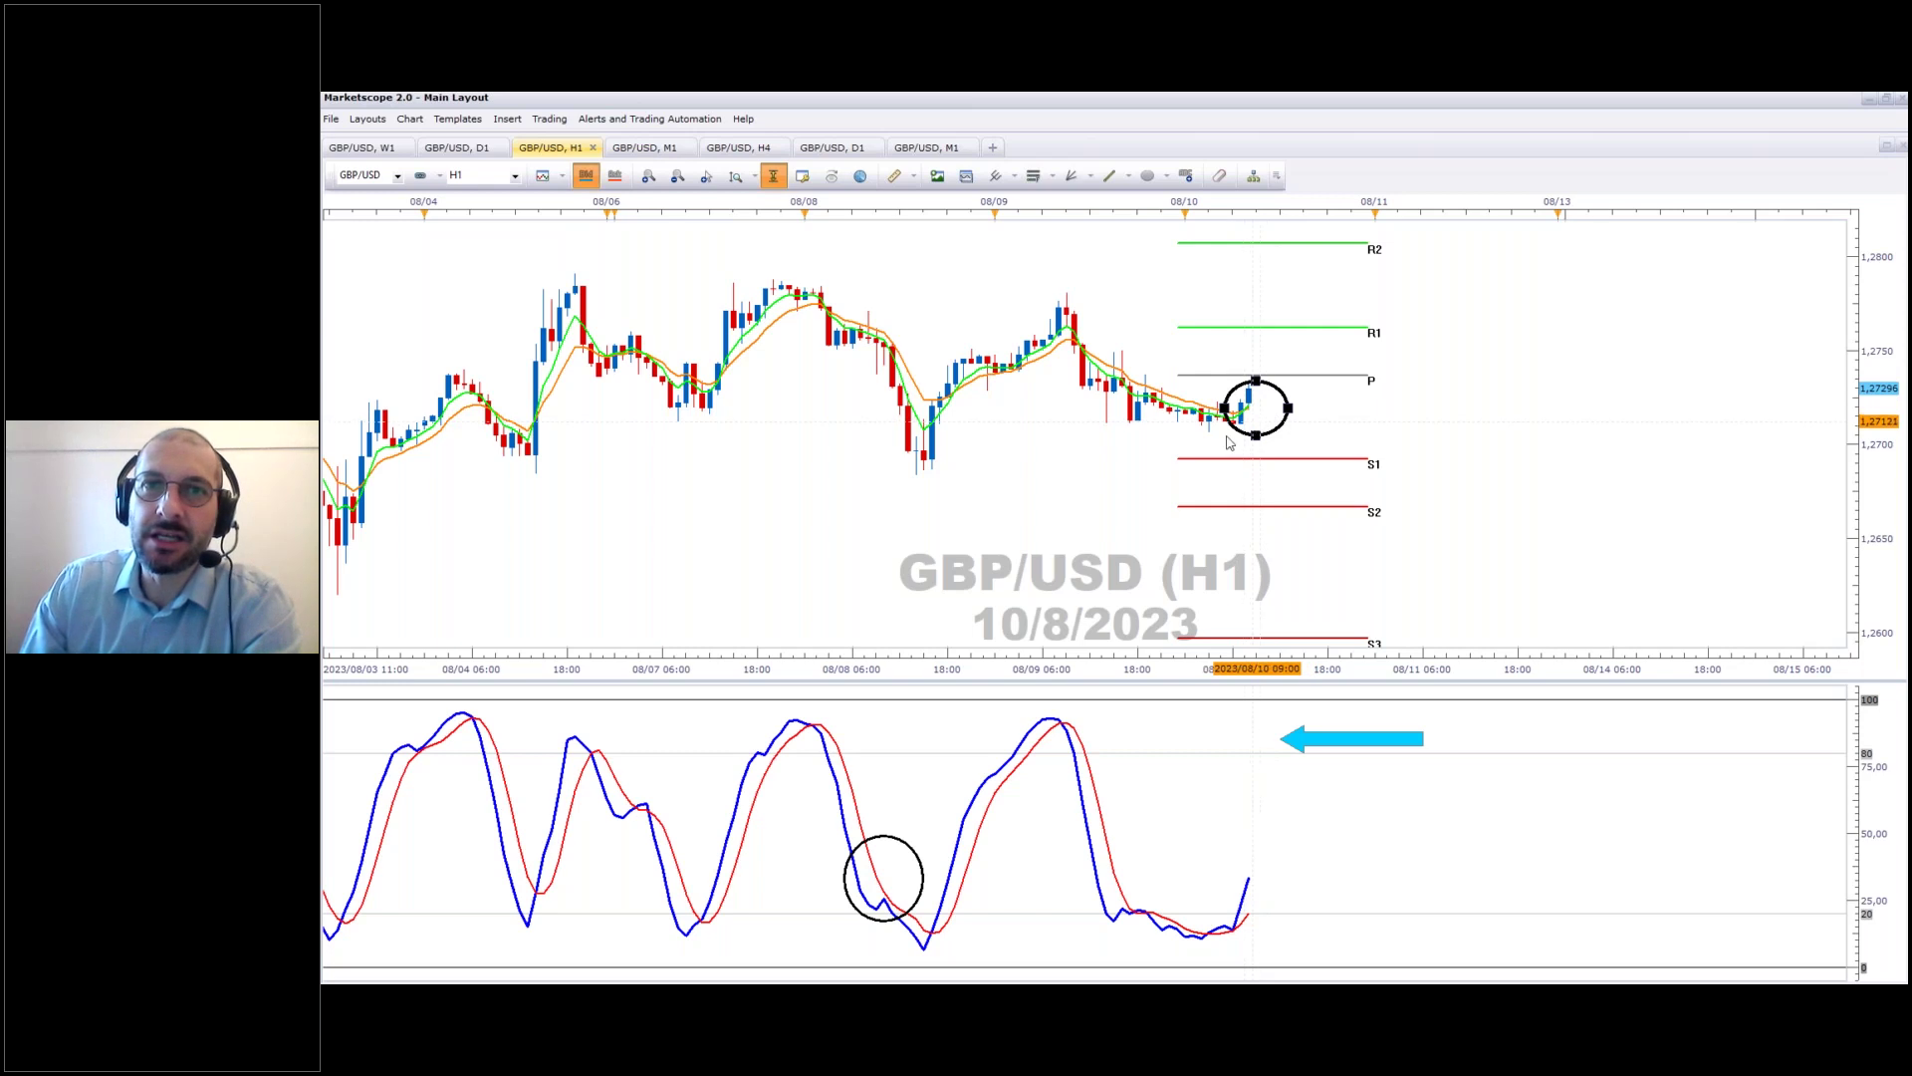
On the GBP/USD hourly chart, move the indicator ellipse to the latest line crossover near the 20 level, leaving no annotation selected.
drag(924, 878, 1290, 929)
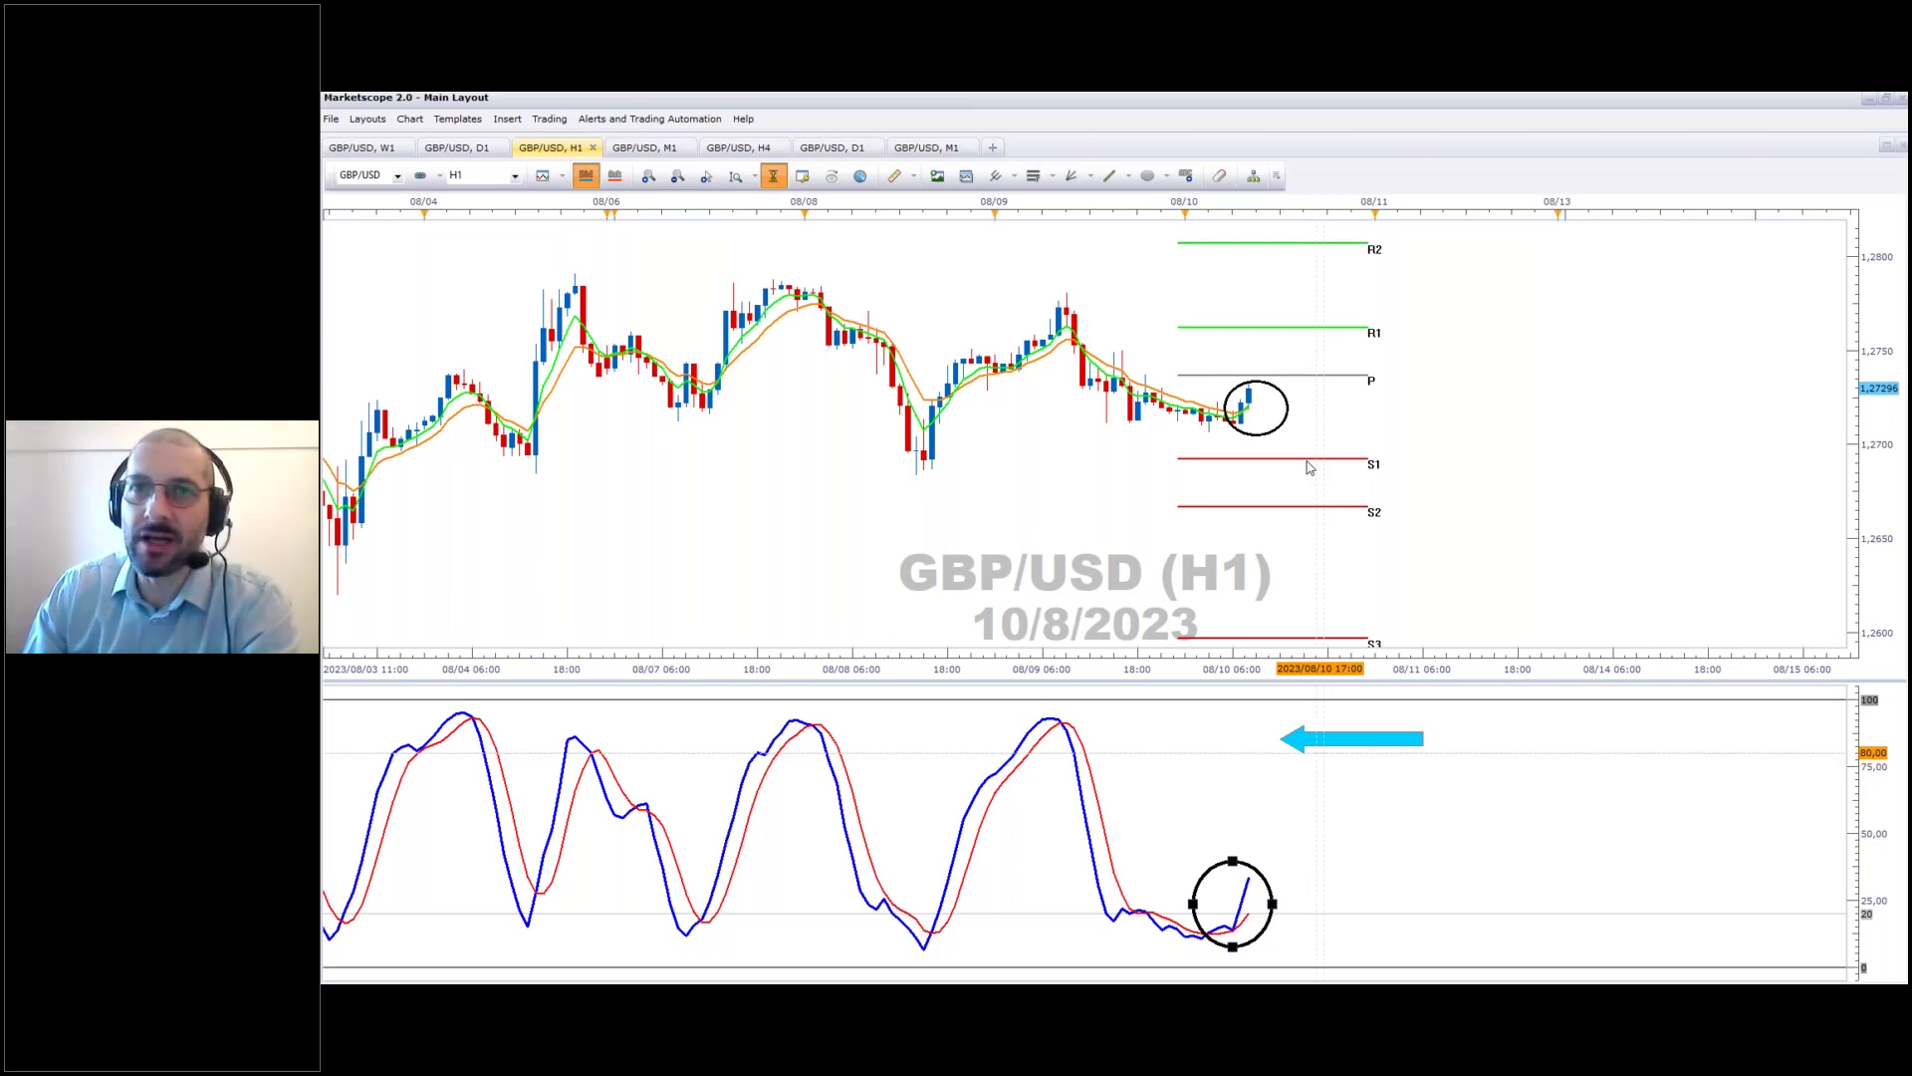
click(1324, 739)
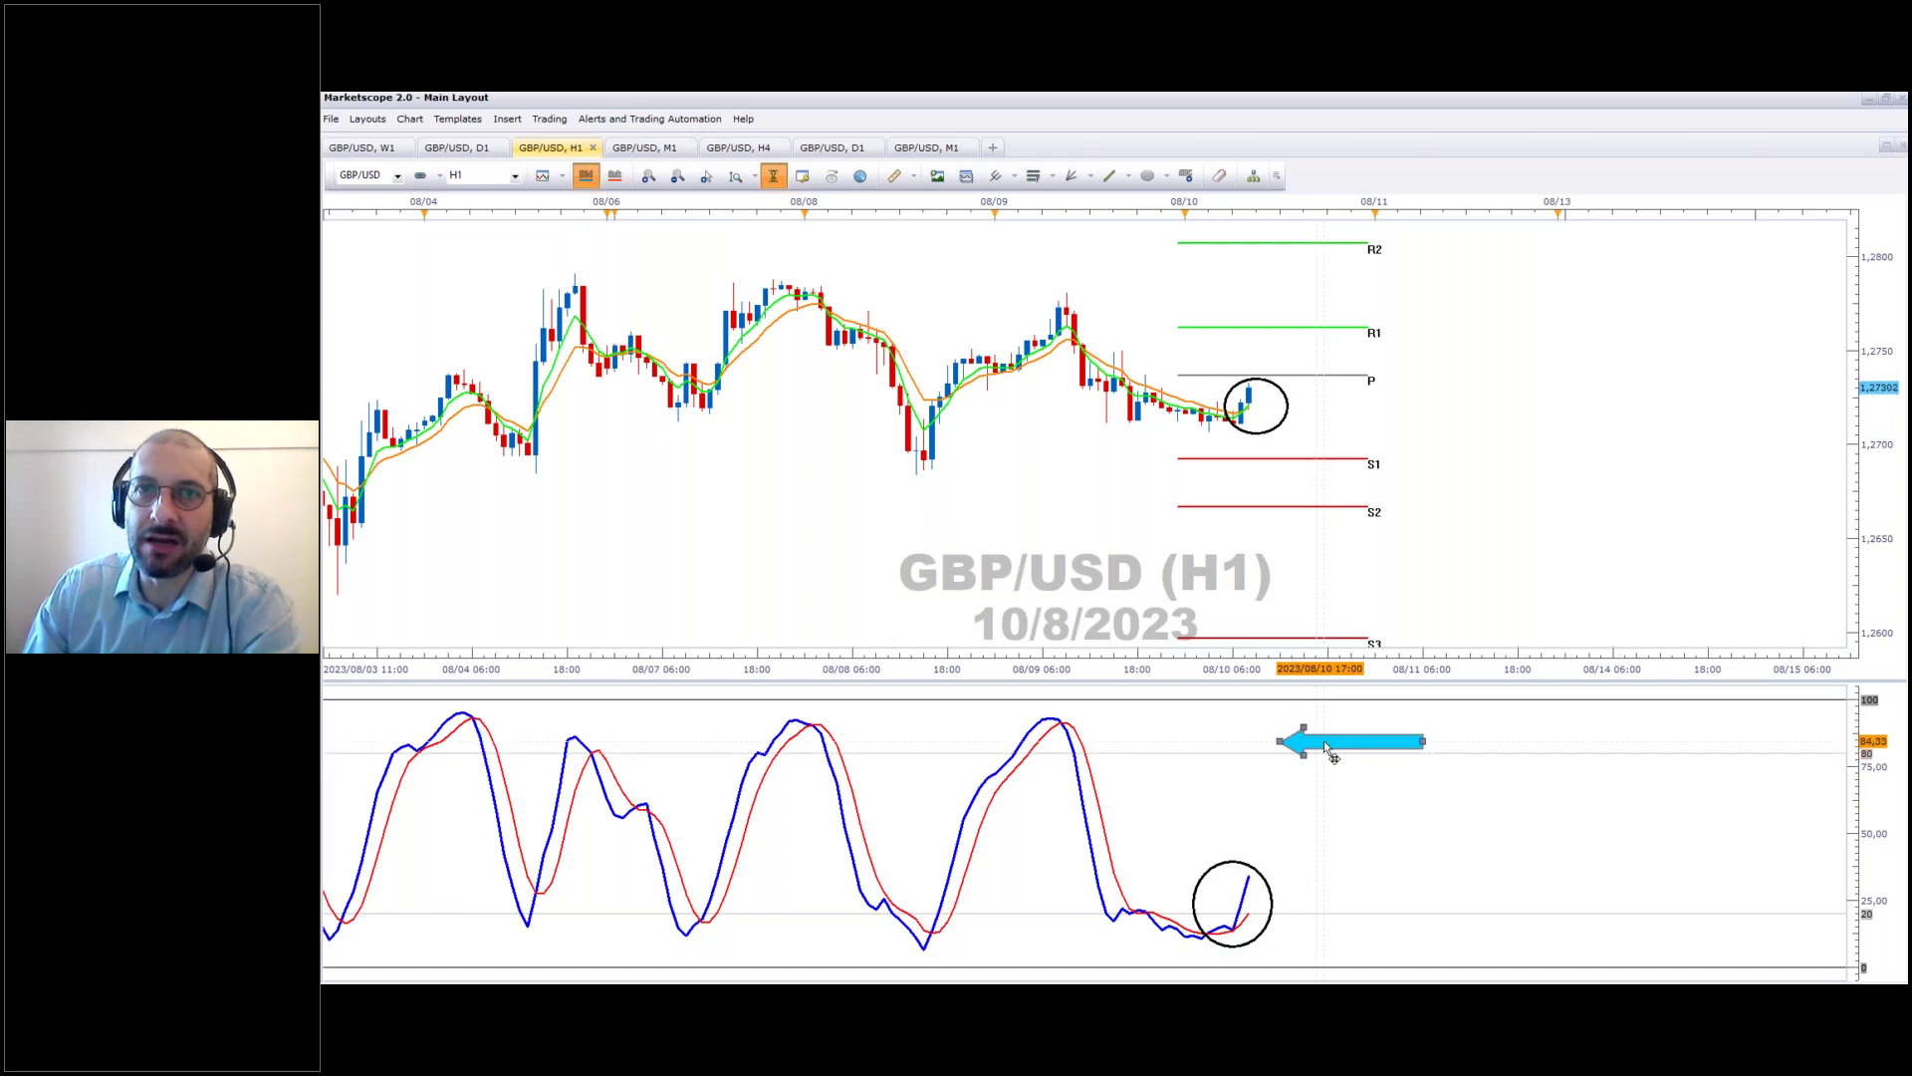
click(1263, 820)
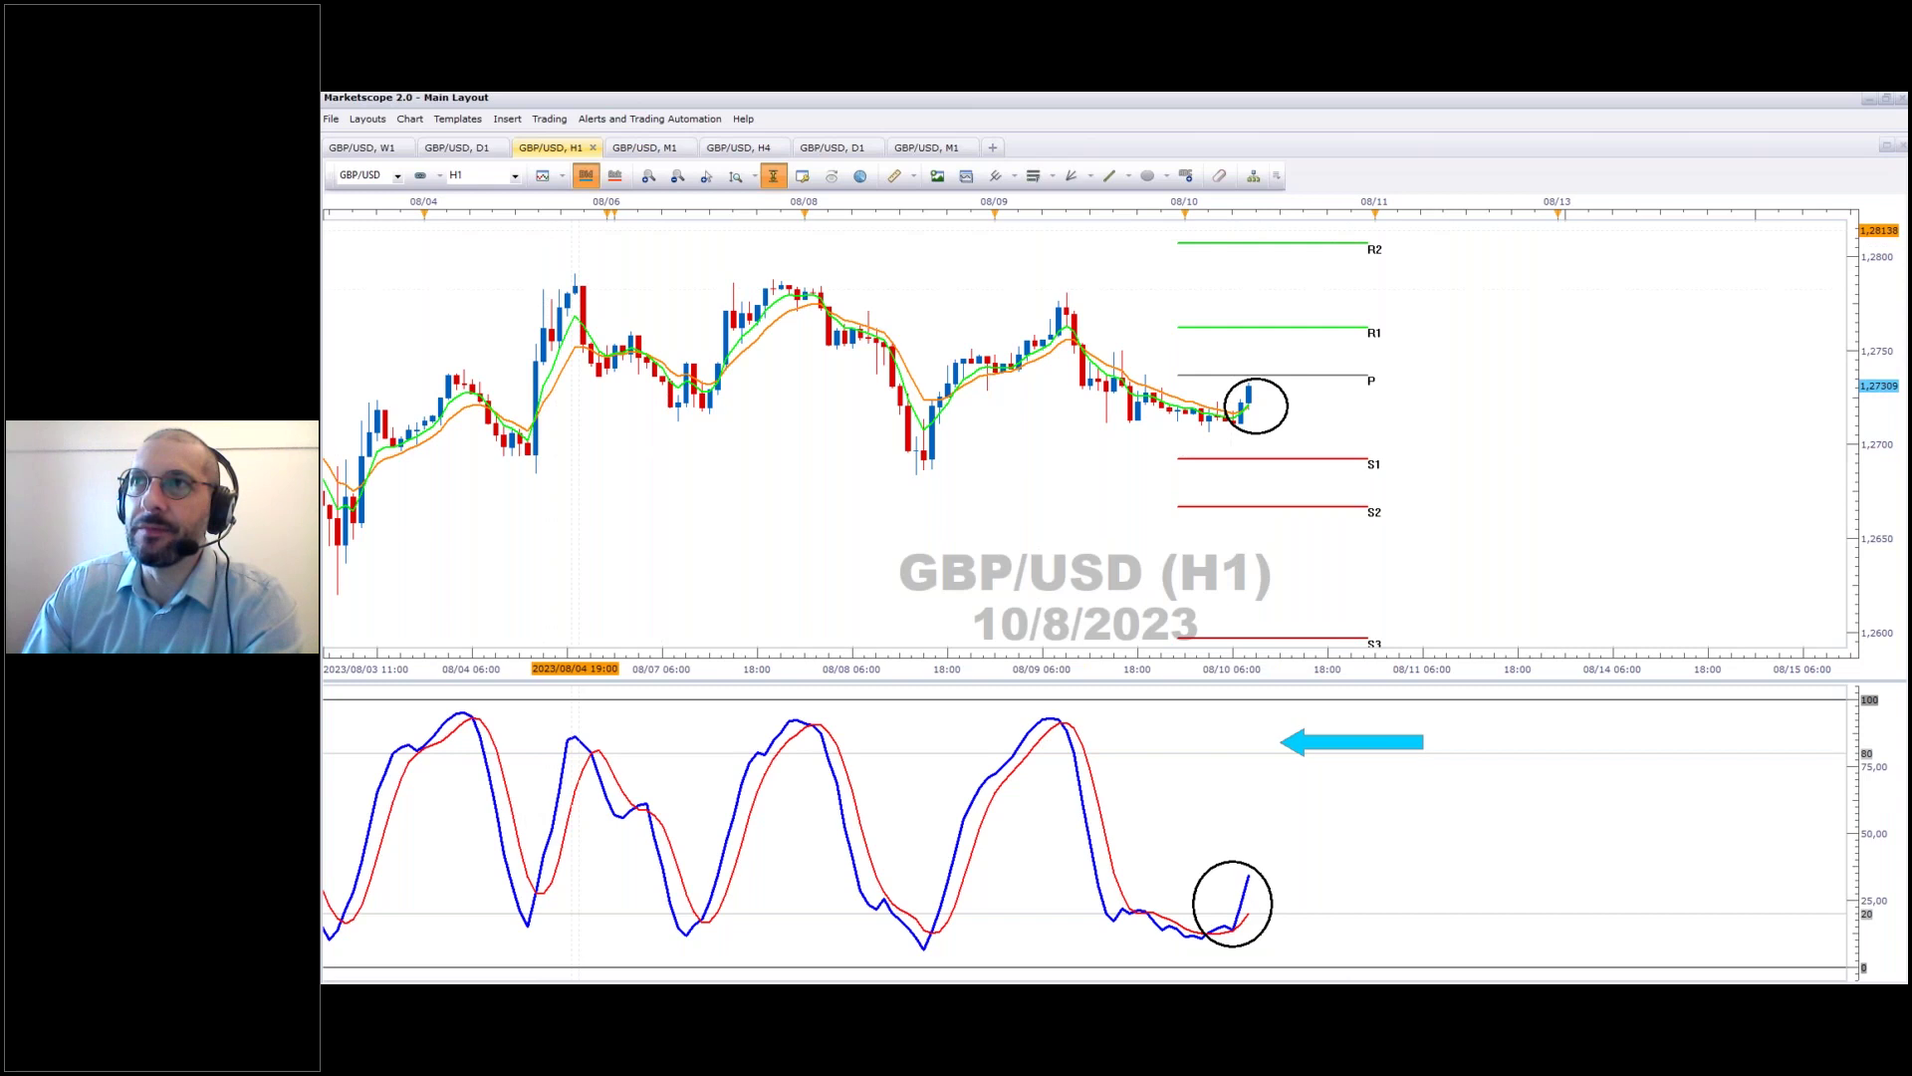
Compare the USDOLLAR hourly chart around its pivot line with the GBP/USD hourly chart.
click(397, 175)
click(962, 493)
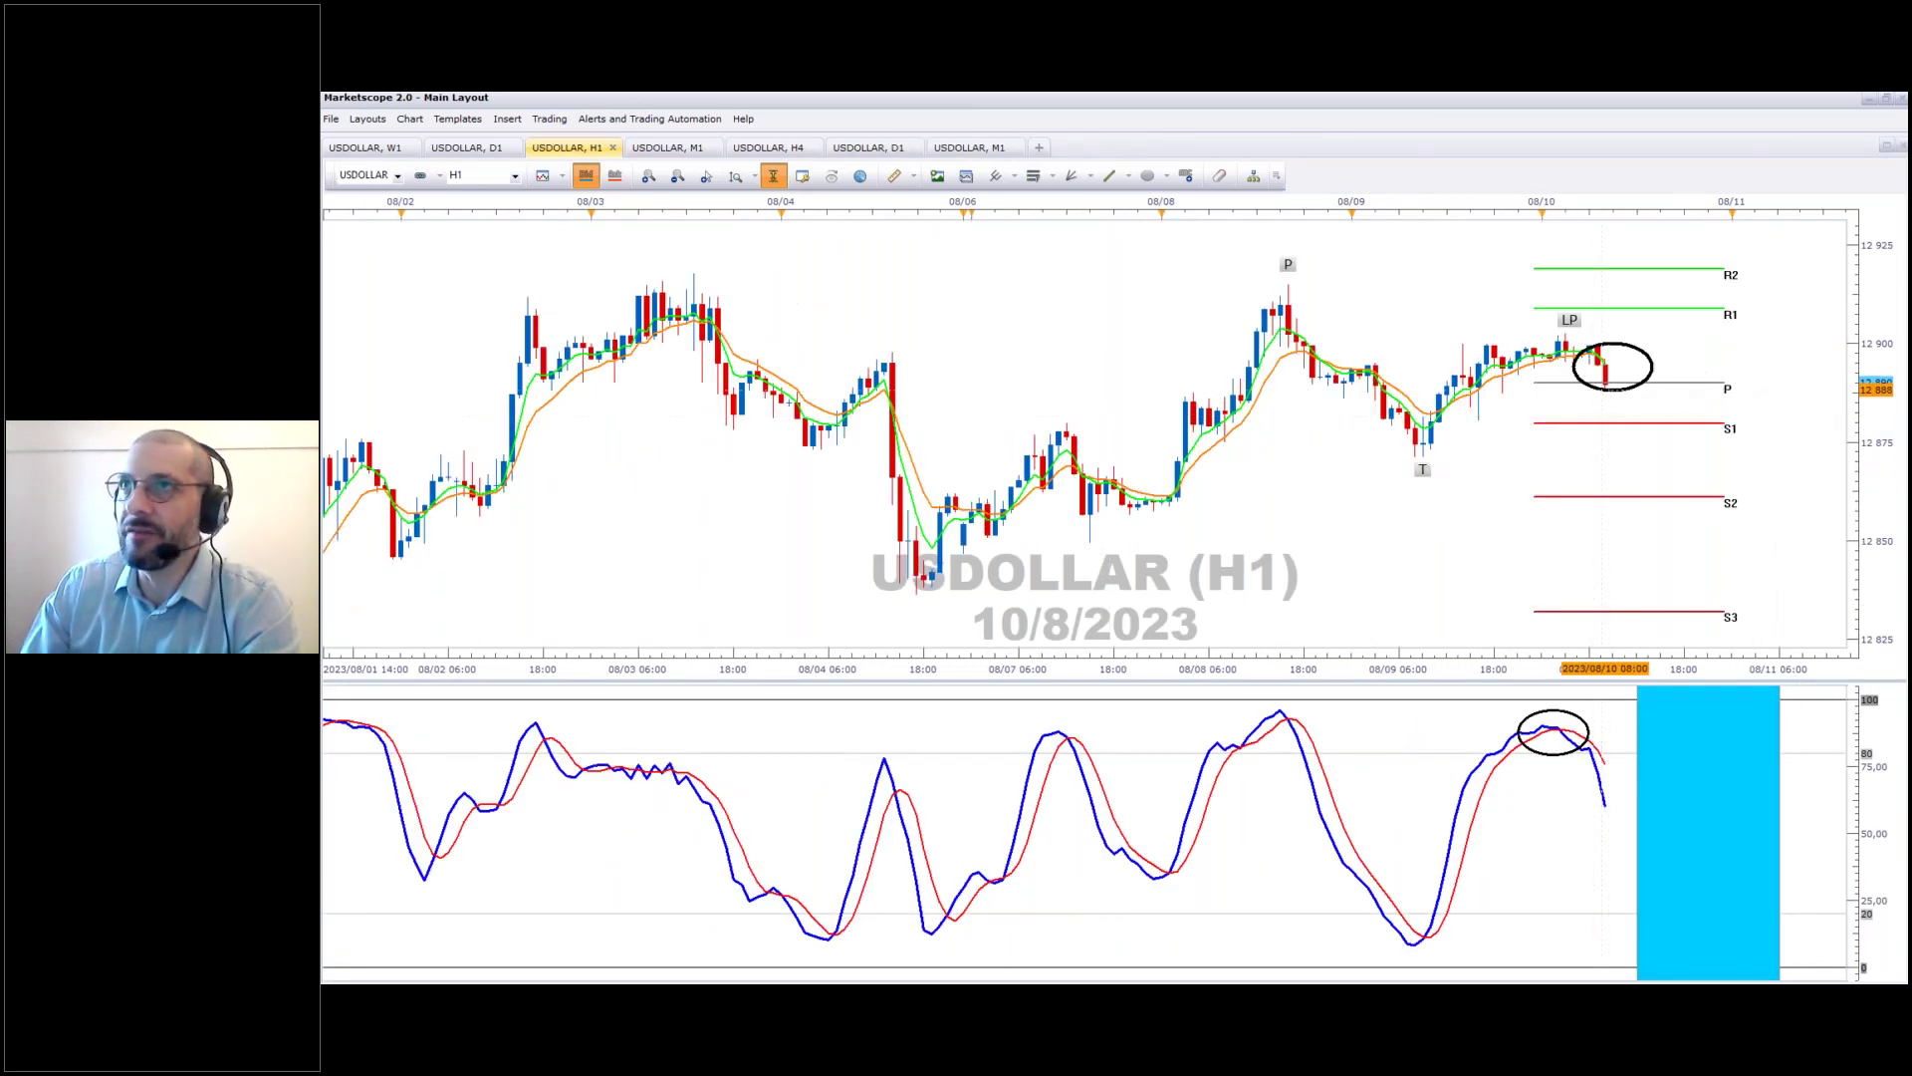
click(398, 175)
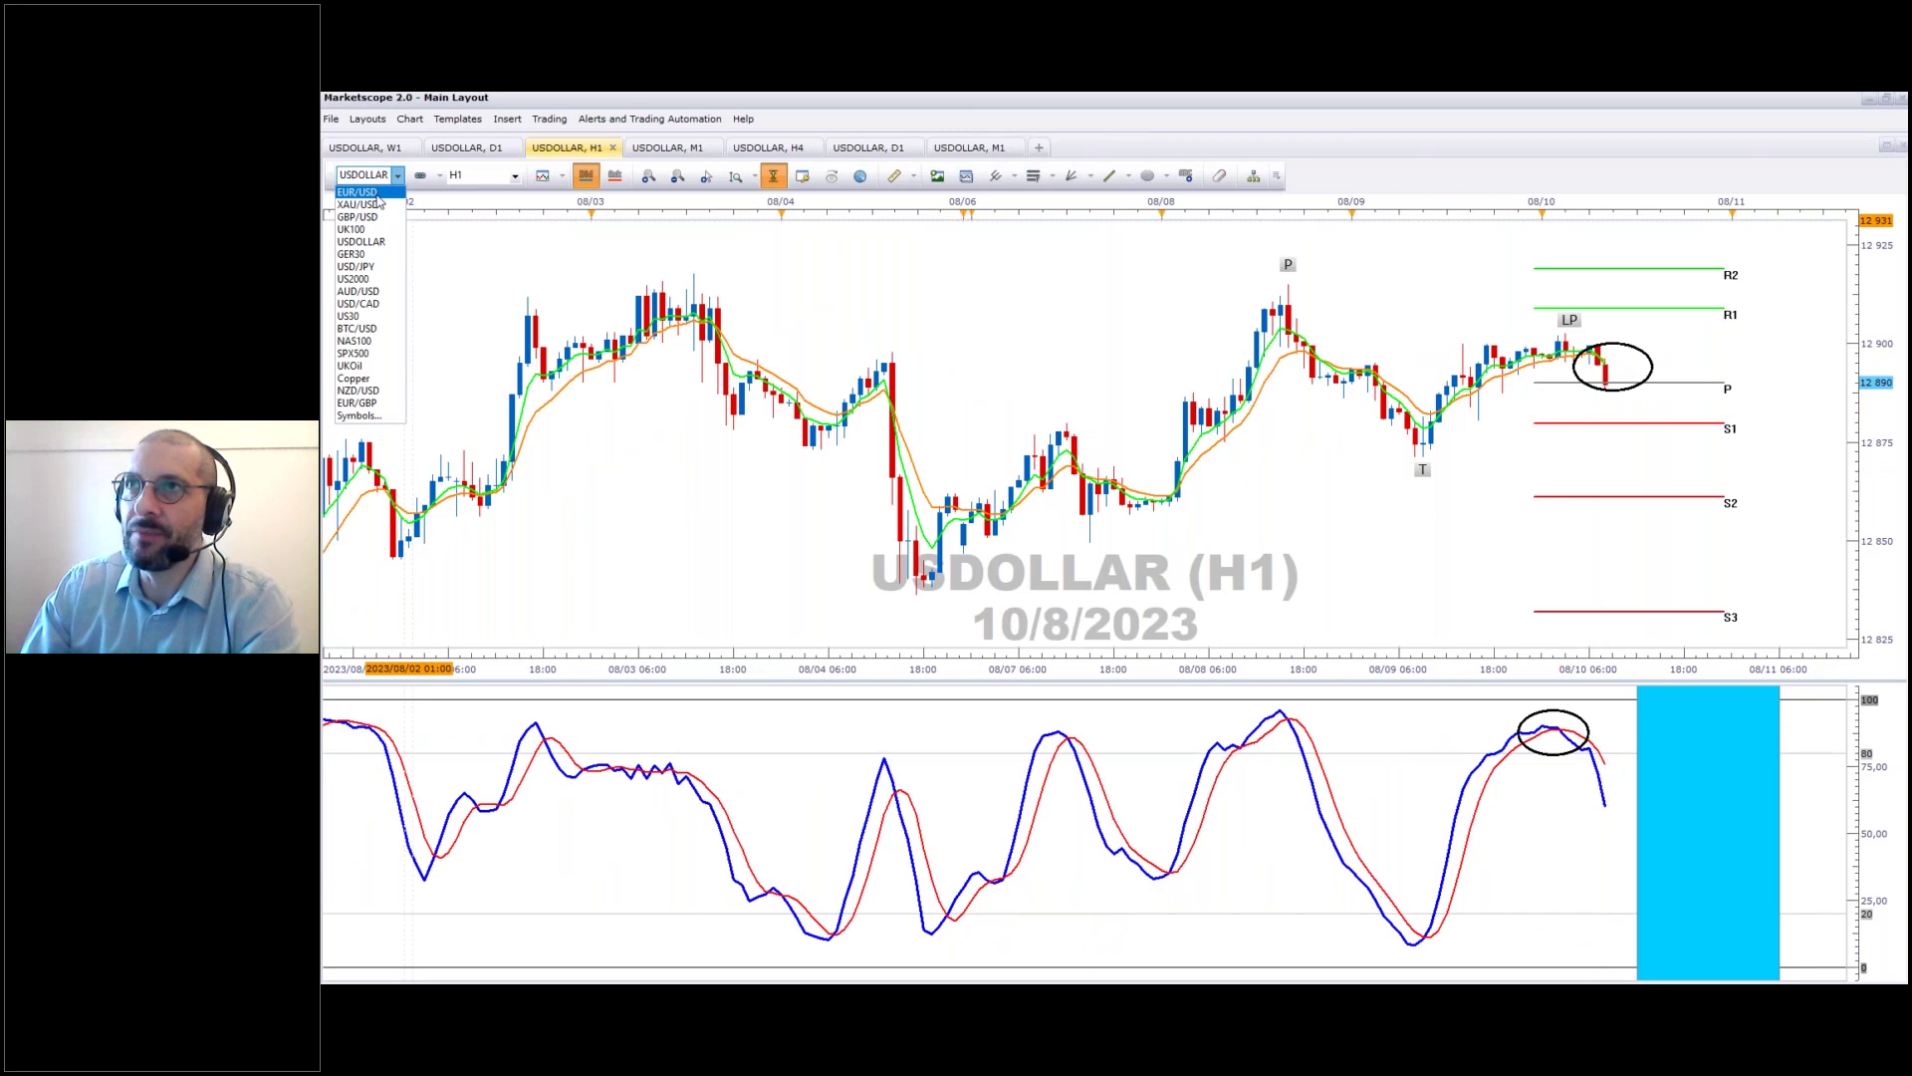
click(675, 462)
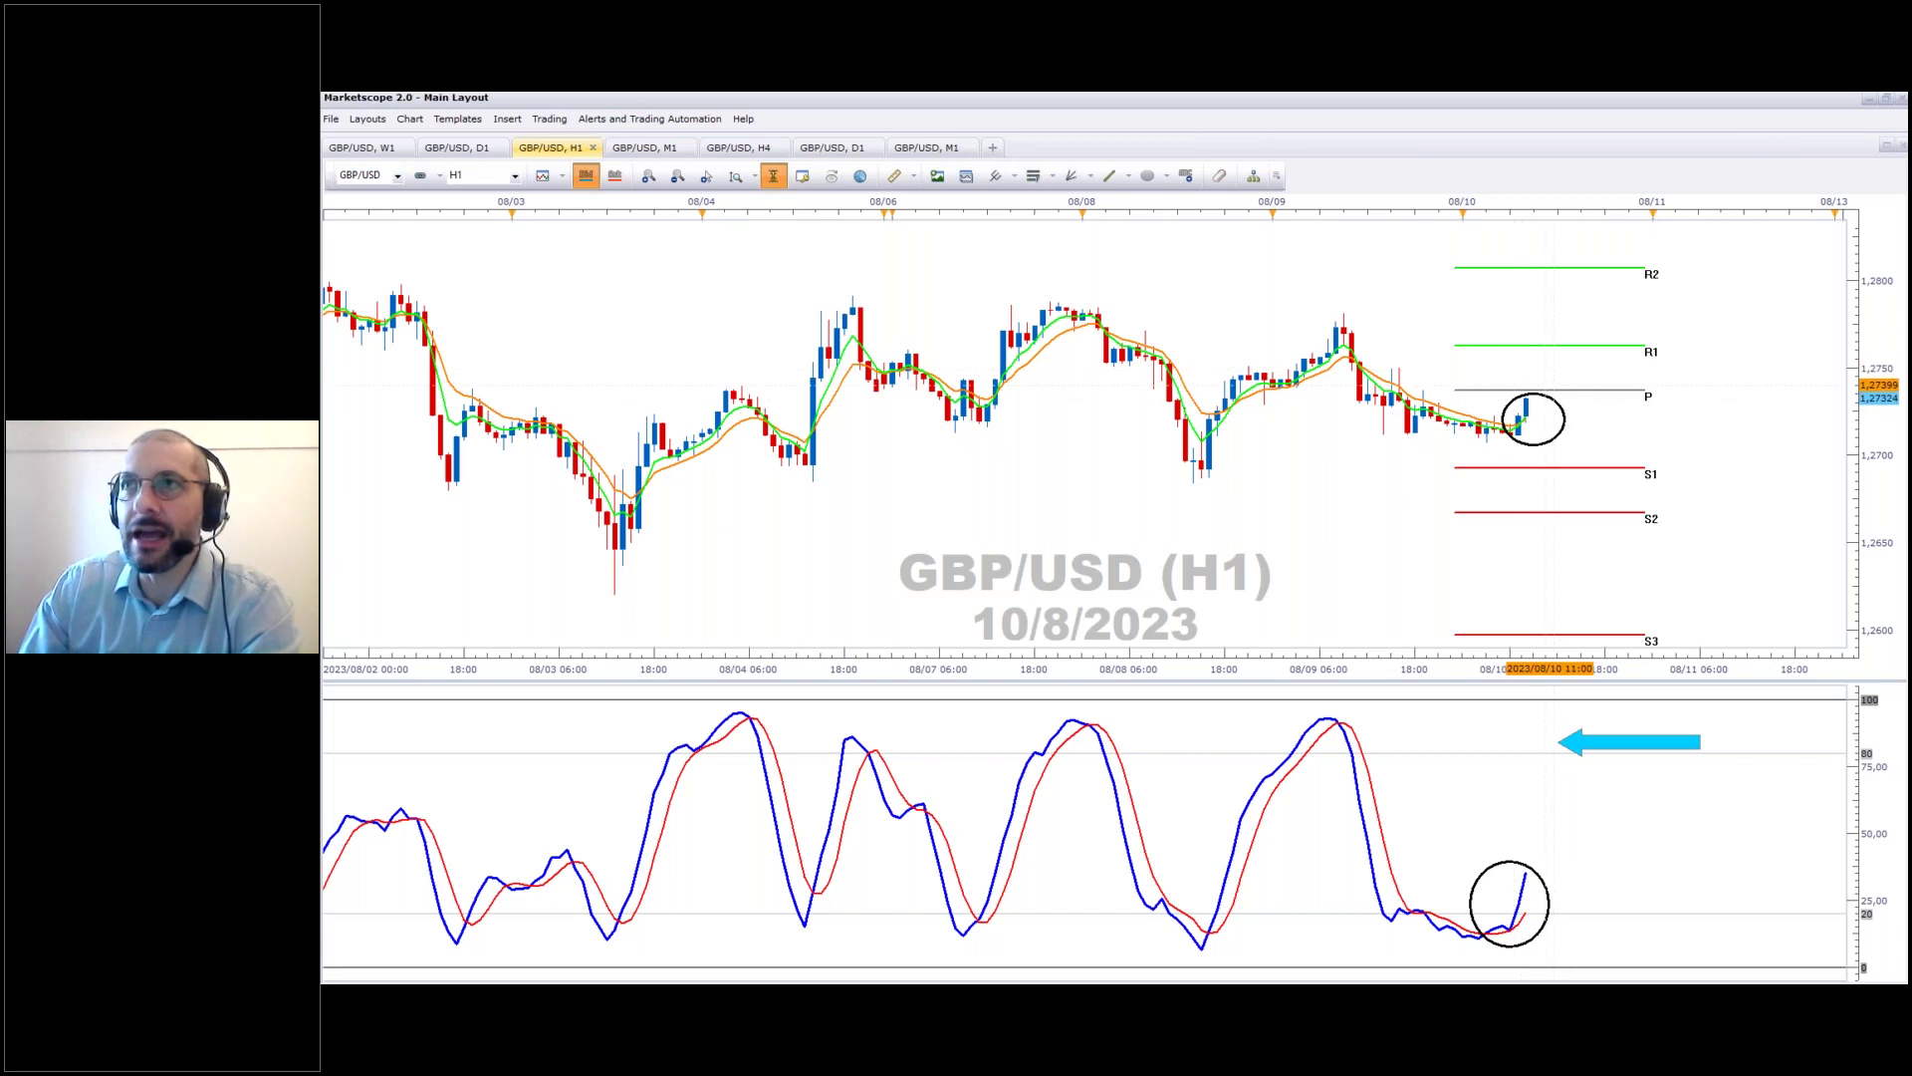
Switch the charts to XAU/USD and delete the short upper green horizontal line at the latest weekly candles.
click(397, 176)
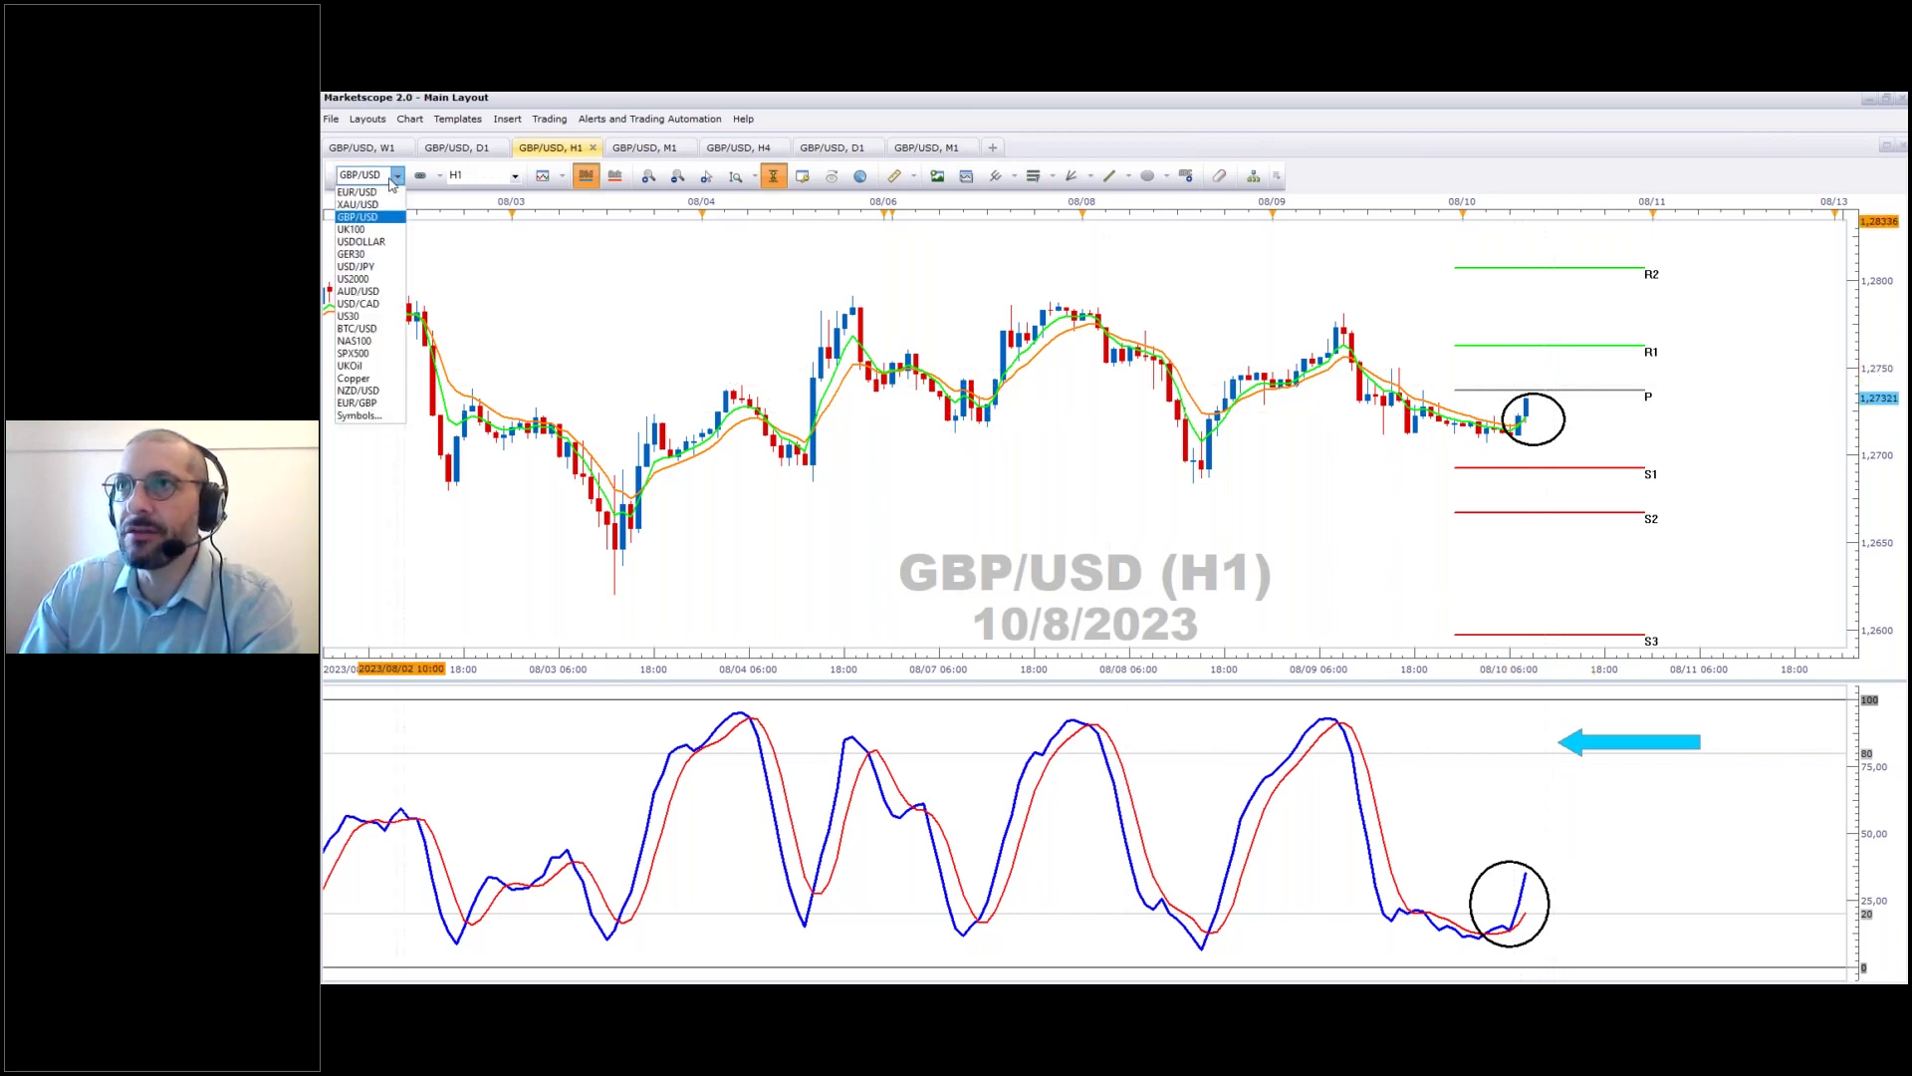
click(361, 216)
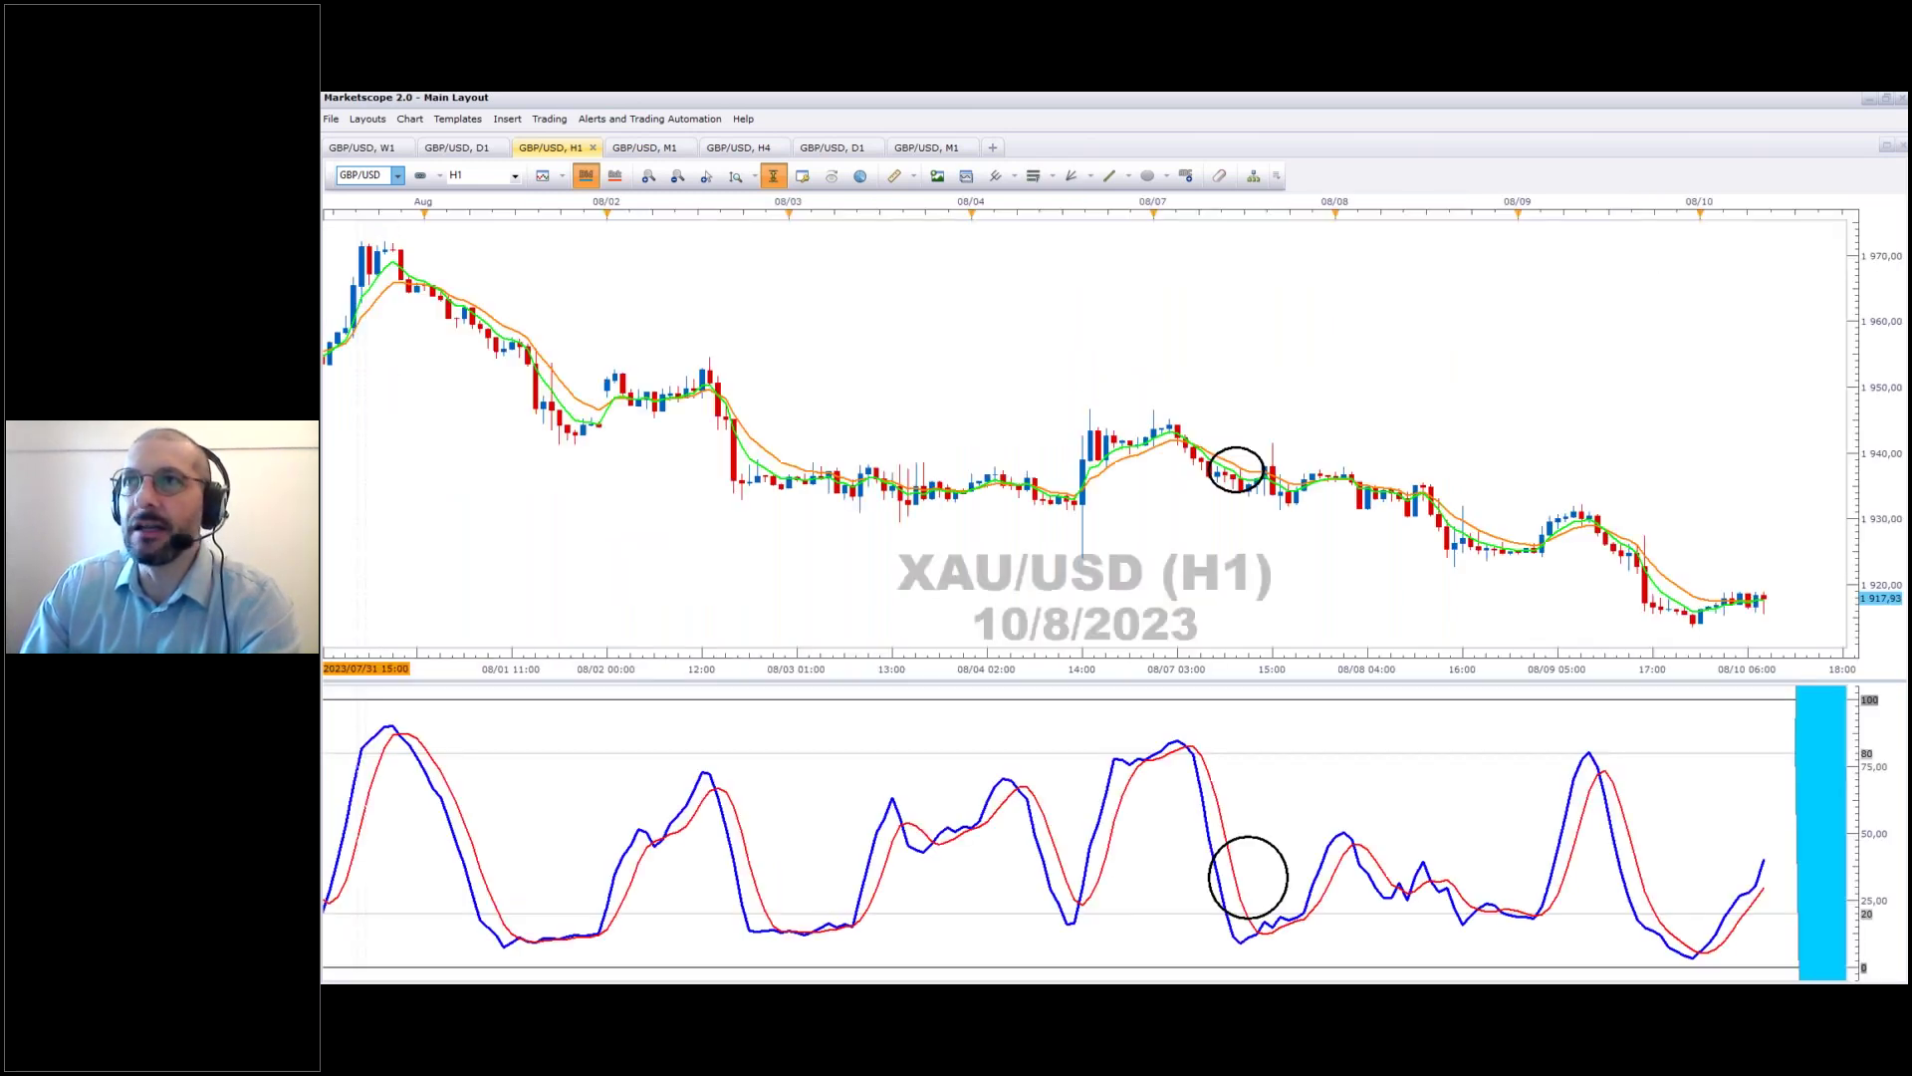
click(359, 149)
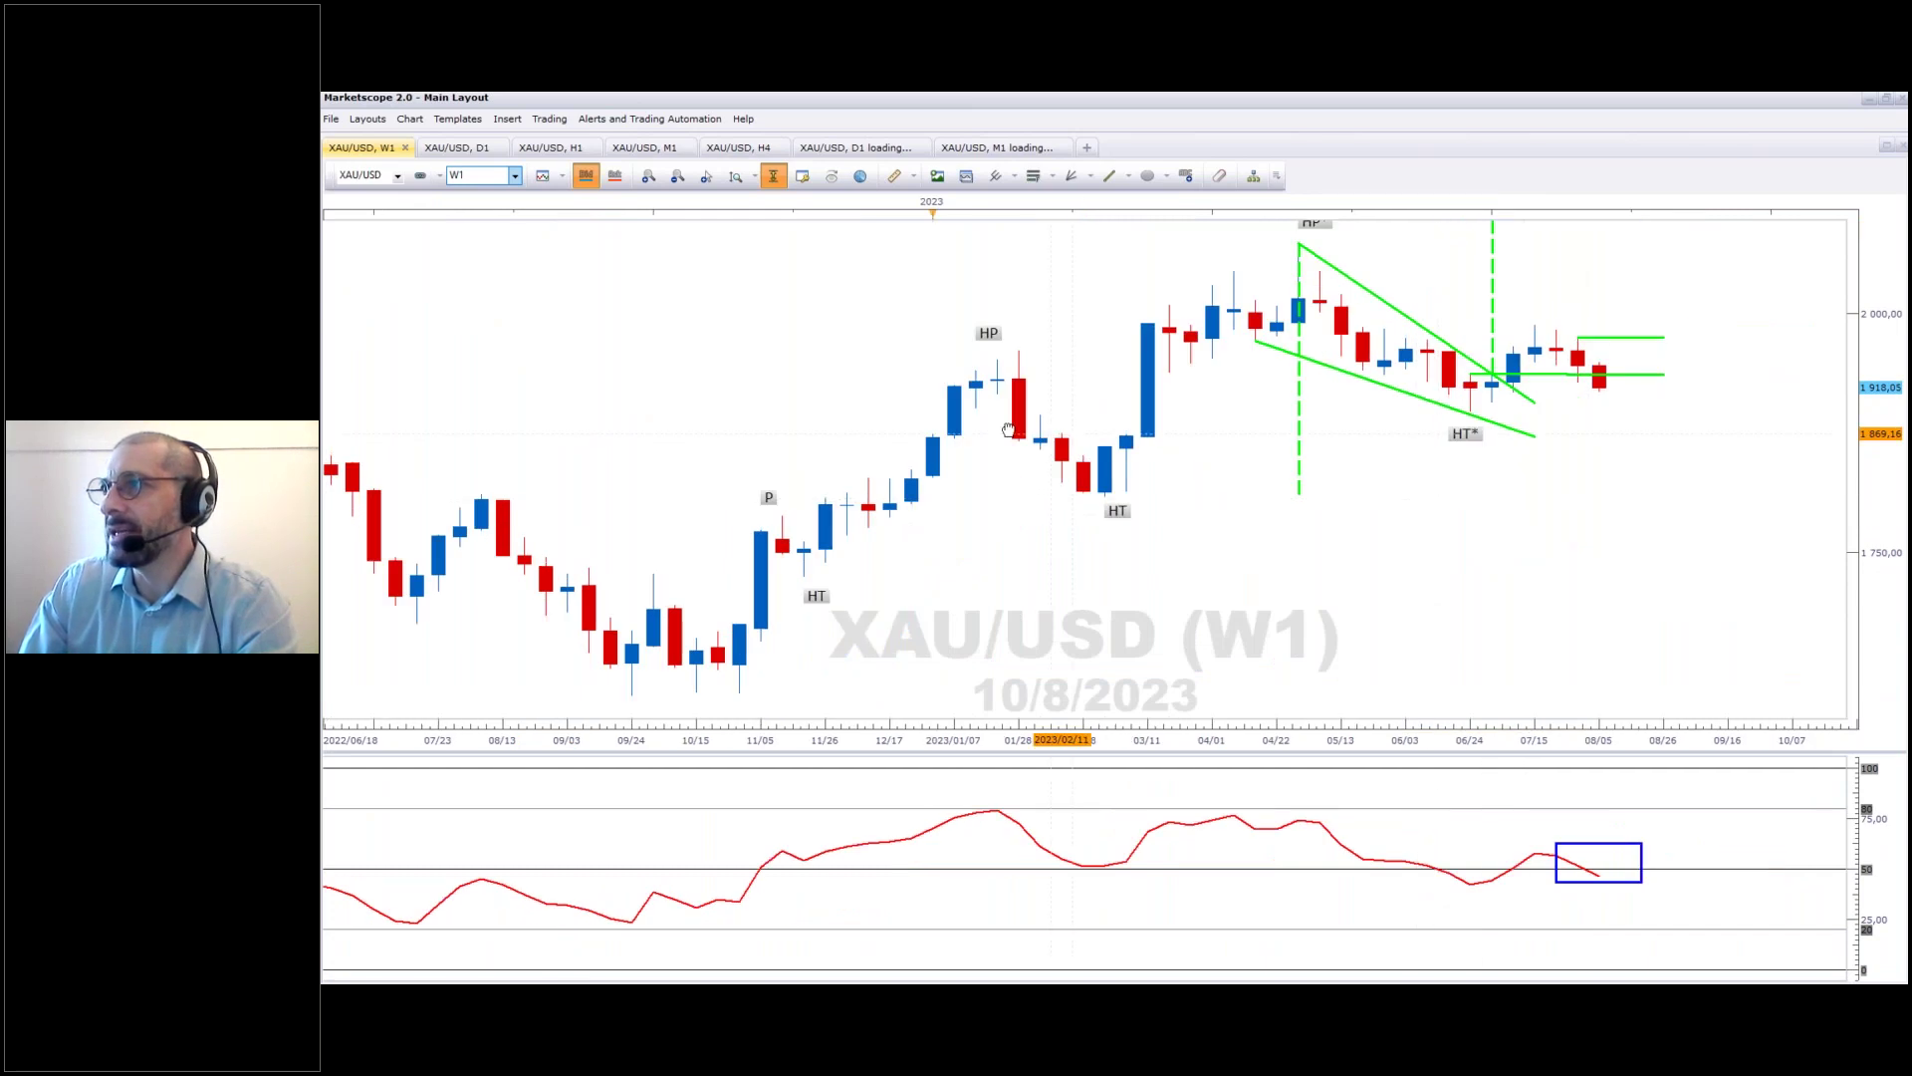
scroll(1008, 428, down, 5)
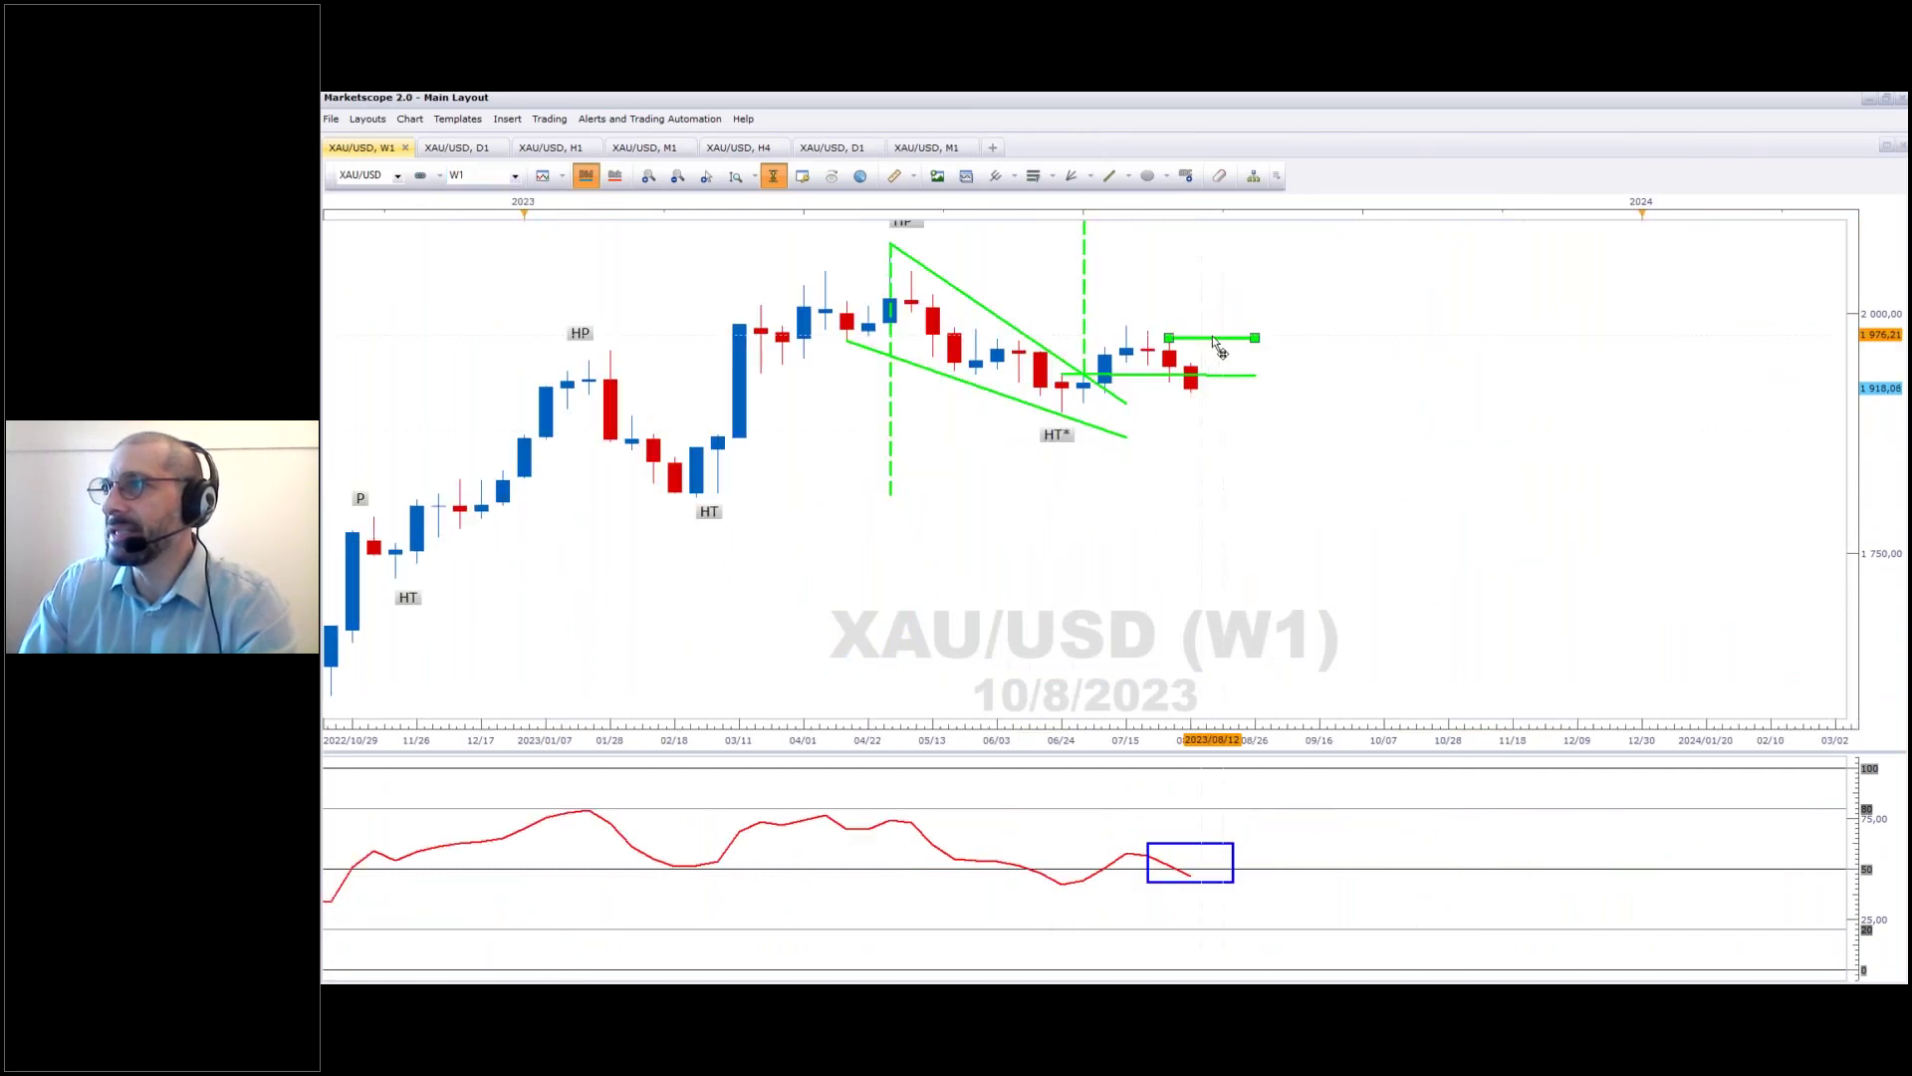
key(Delete)
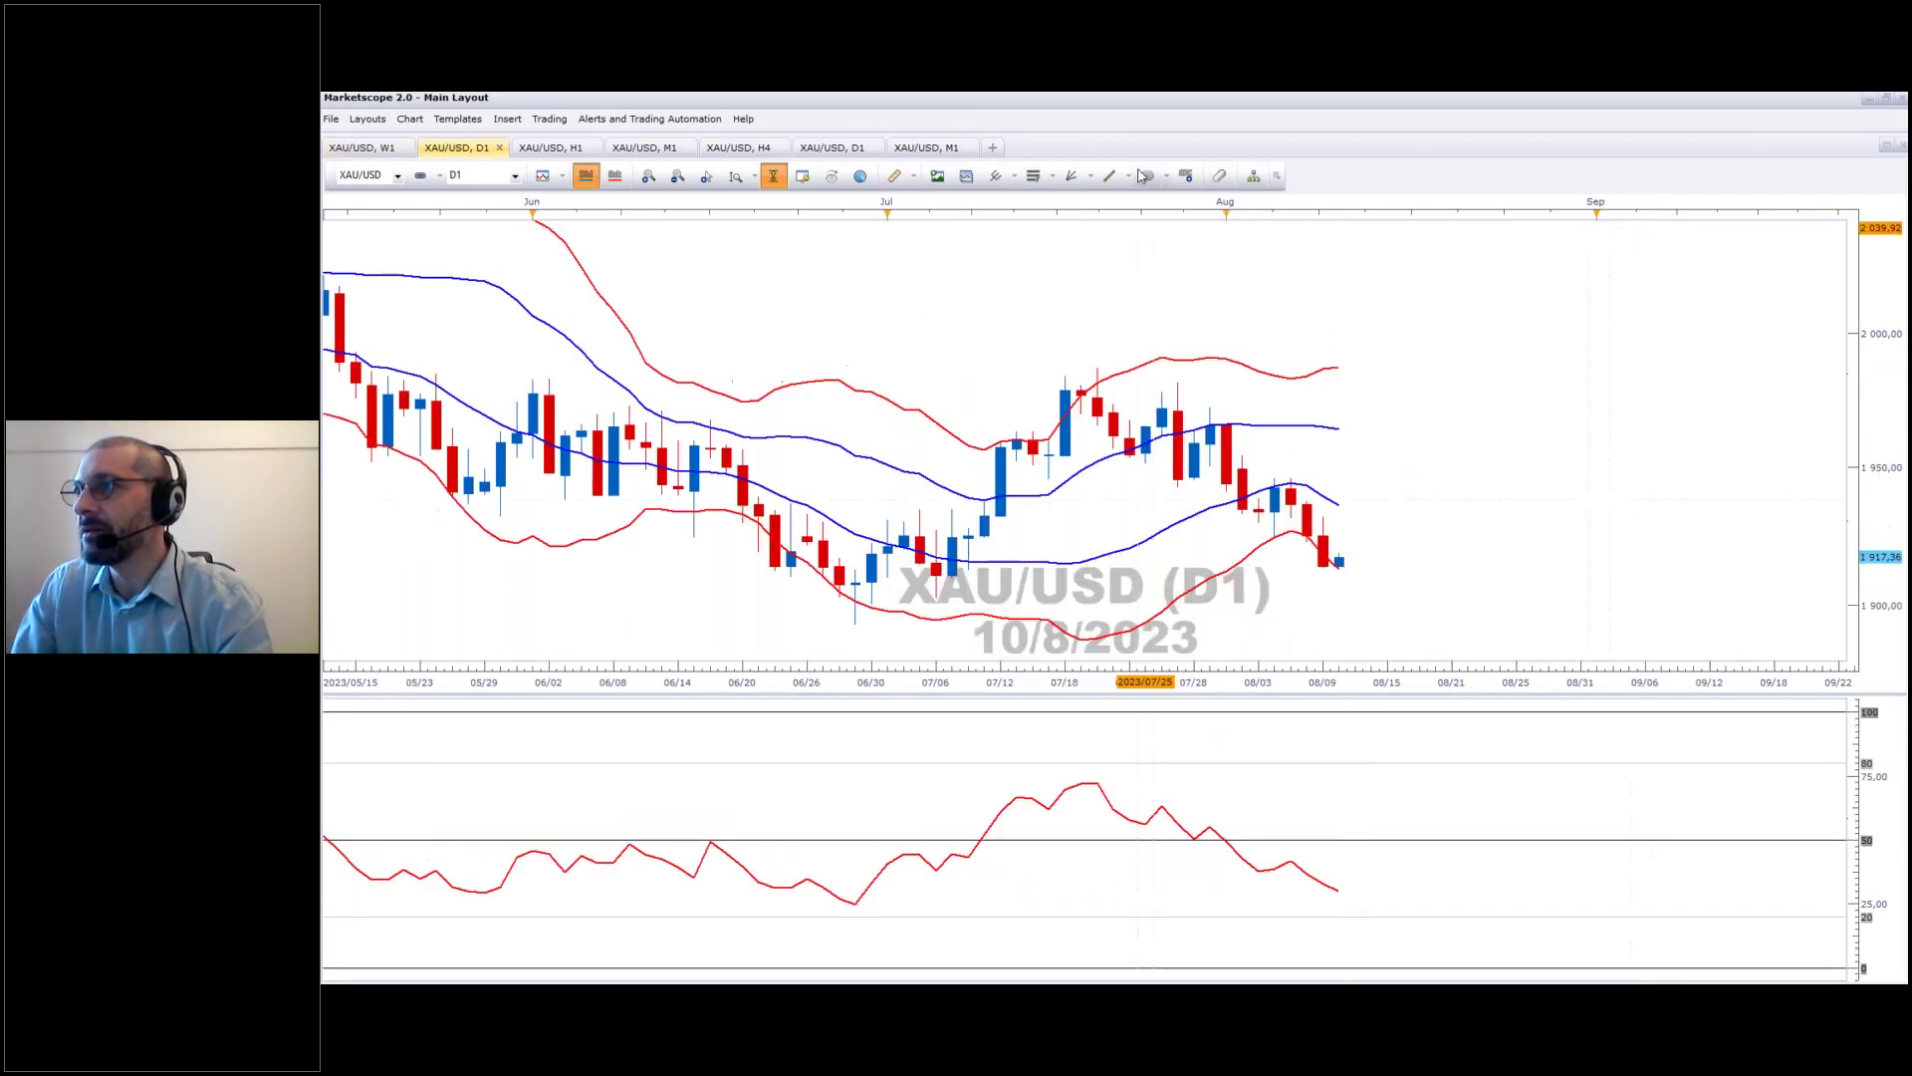
On the XAU/USD daily chart, draw ellipses around the upper band's end and the latest candles at the lower band, and remove both.
drag(1304, 343, 1355, 395)
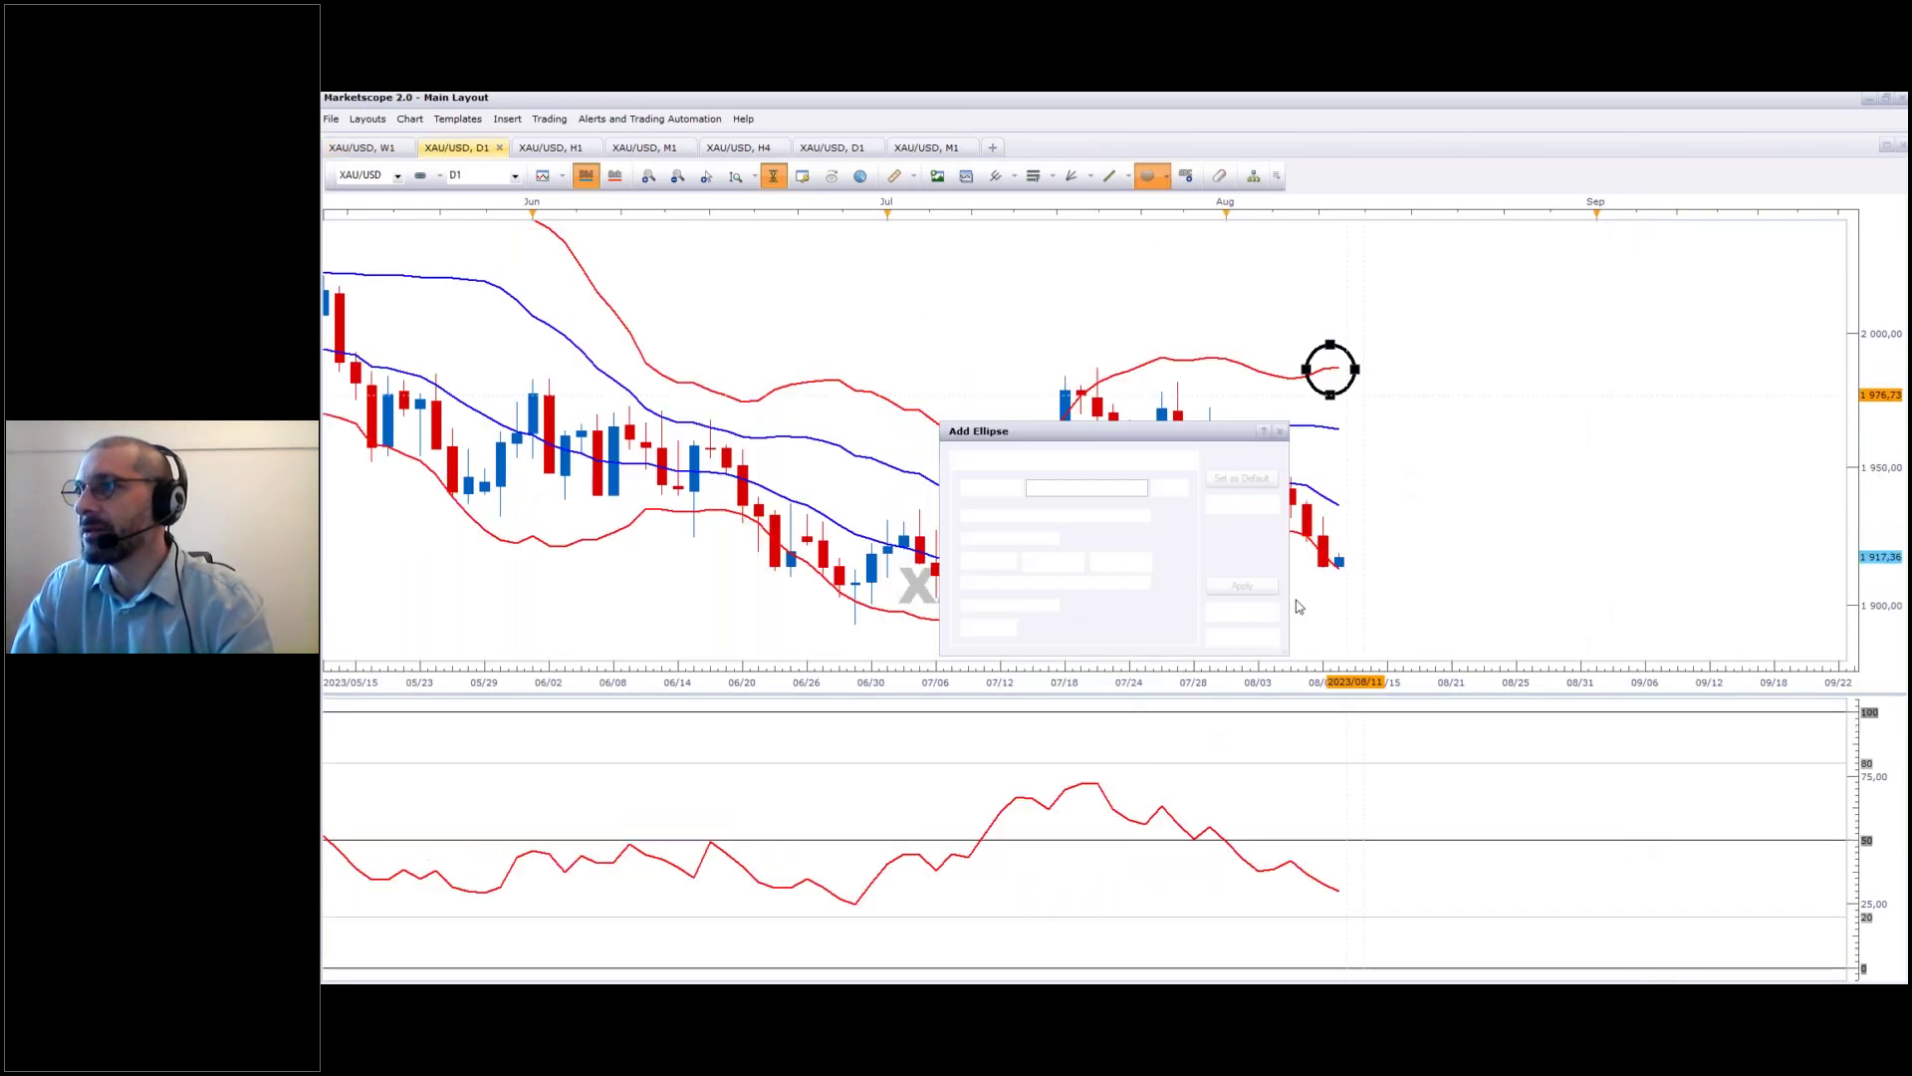
click(1265, 613)
drag(1306, 528, 1342, 568)
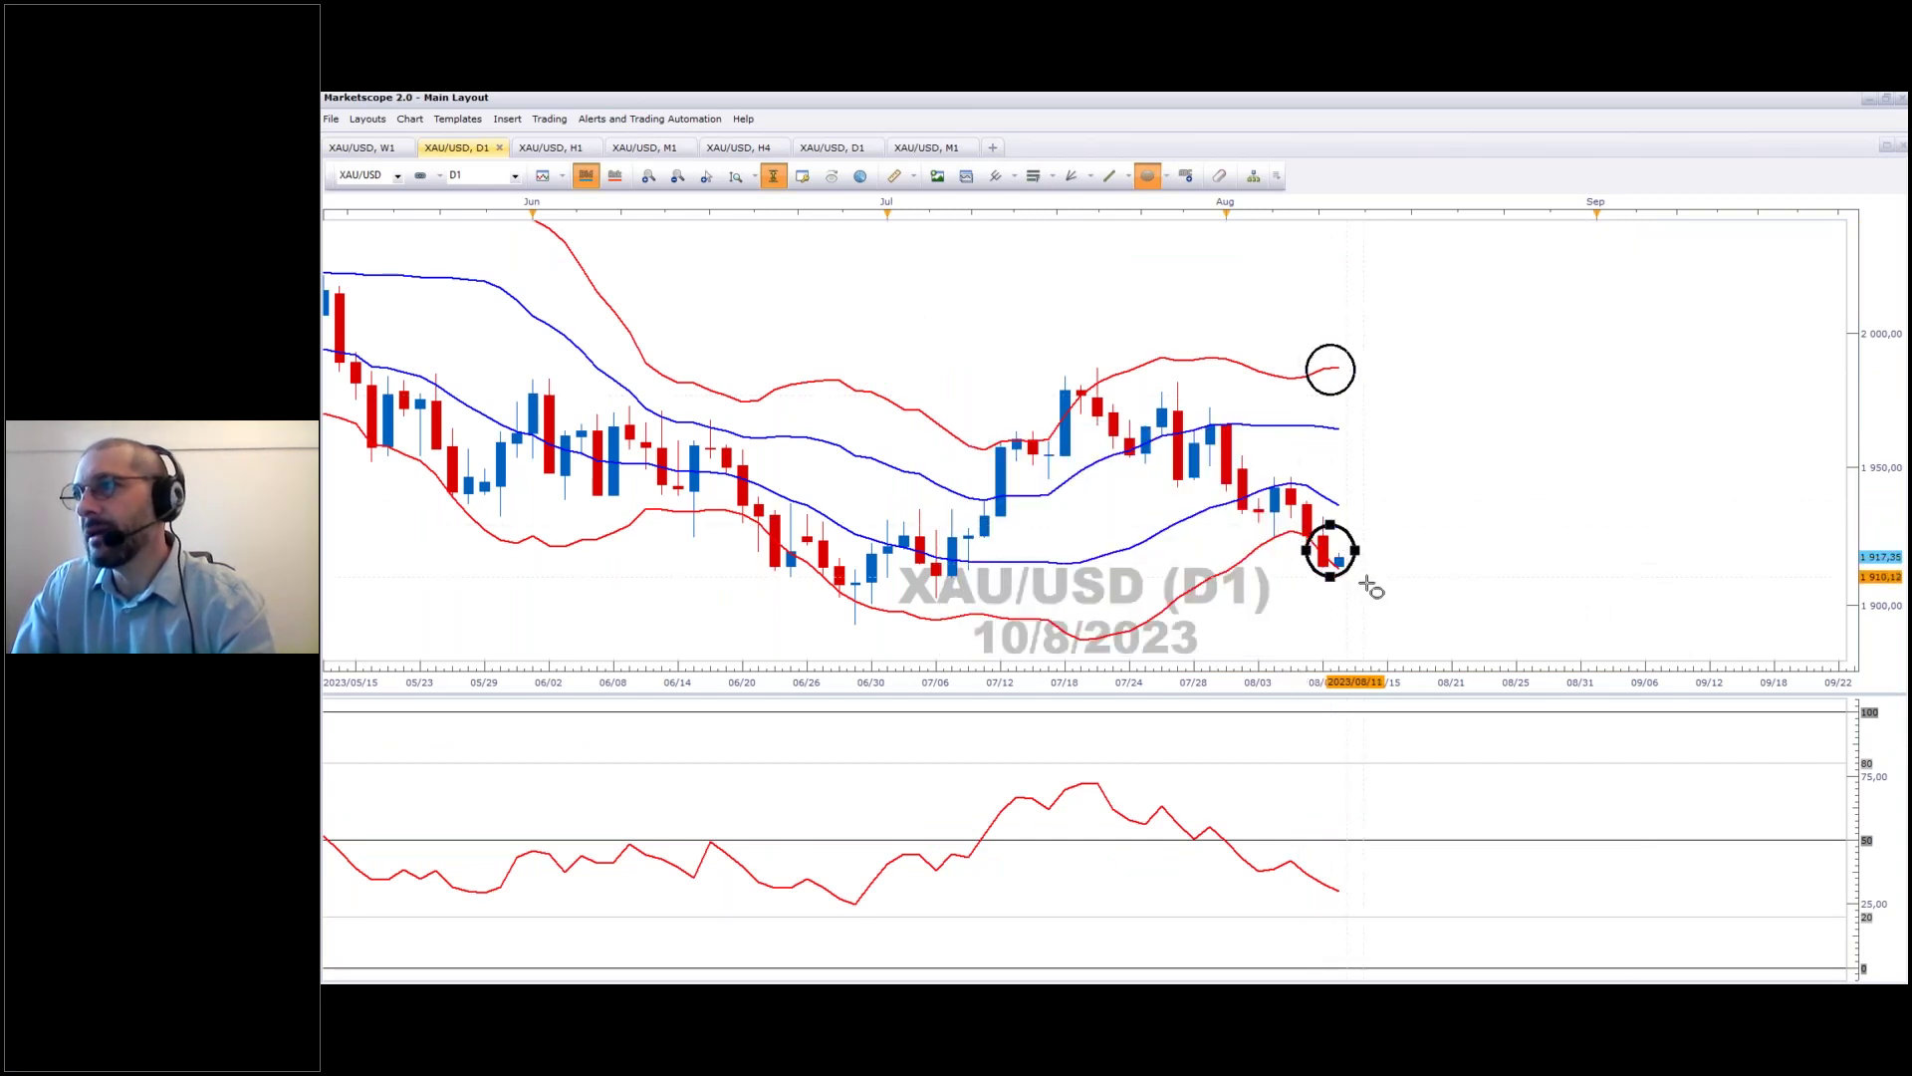
key(Escape)
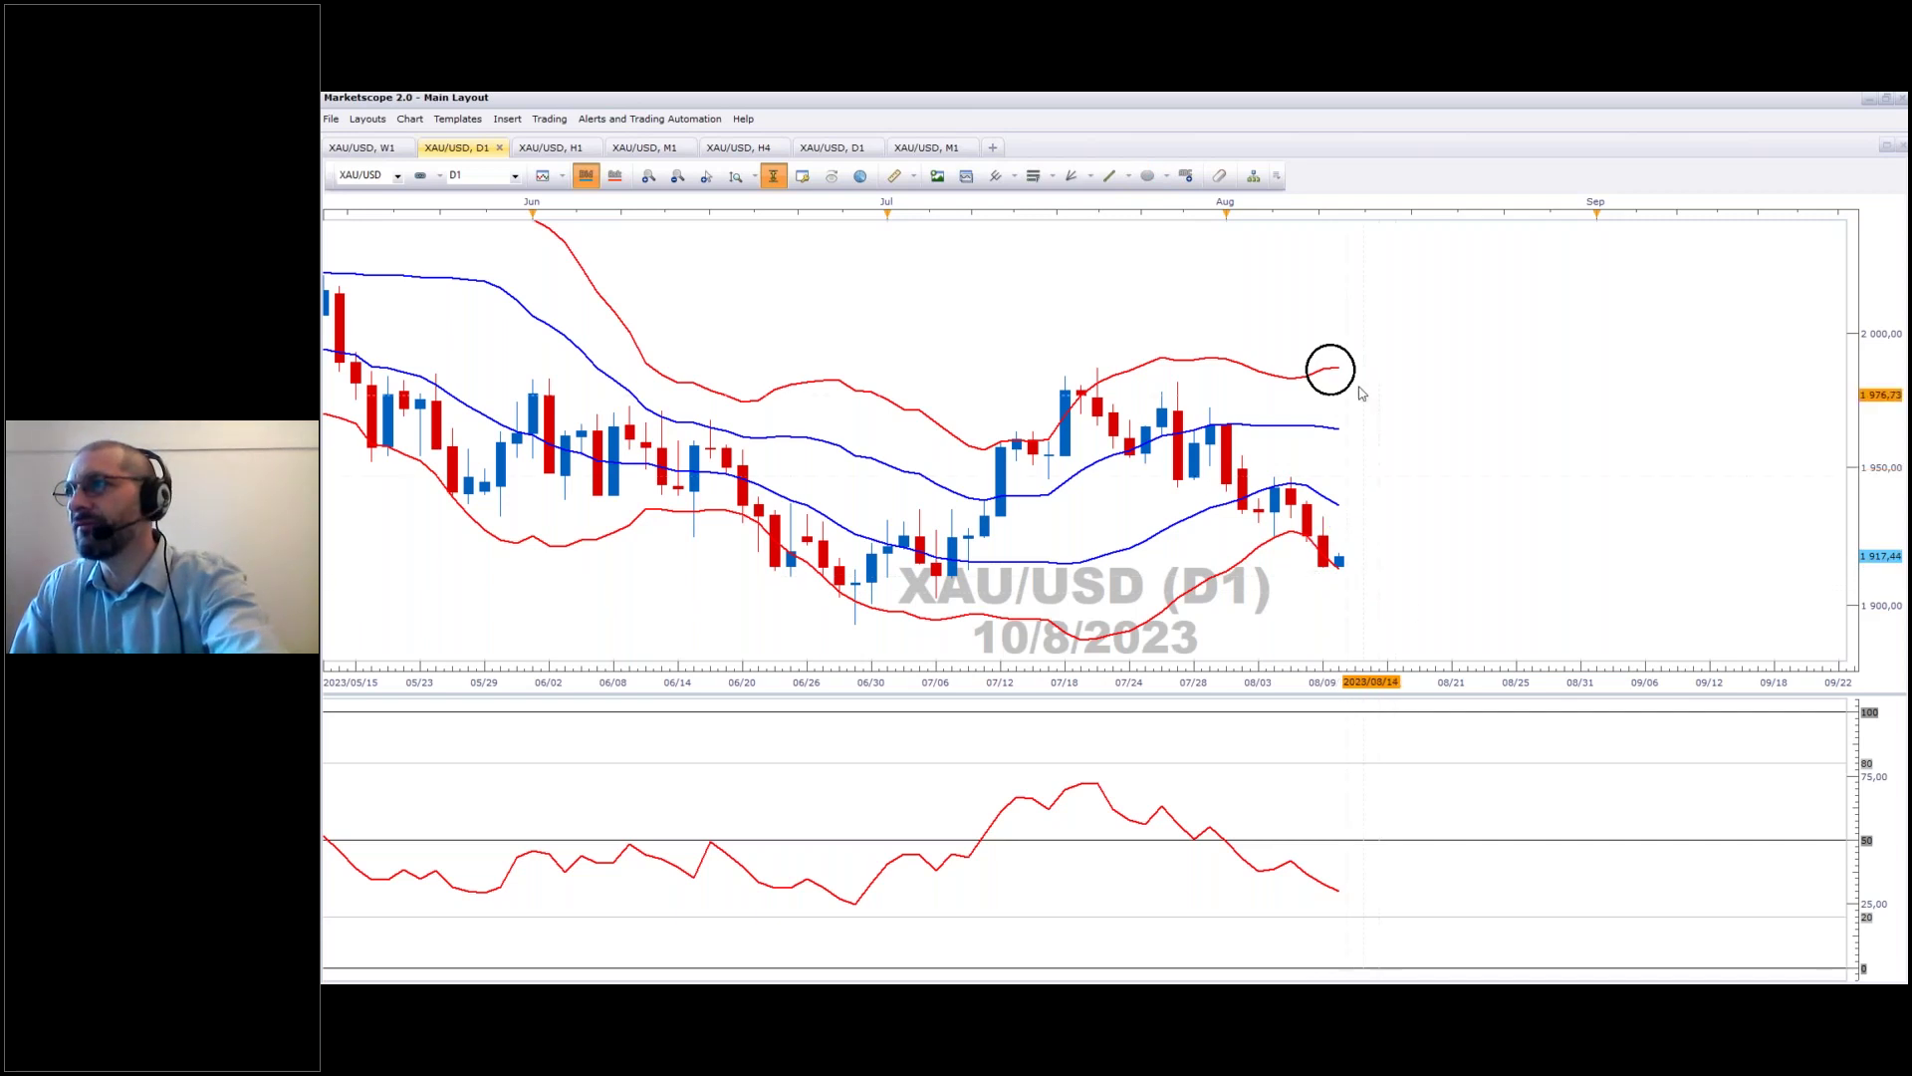
key(ctrl+z)
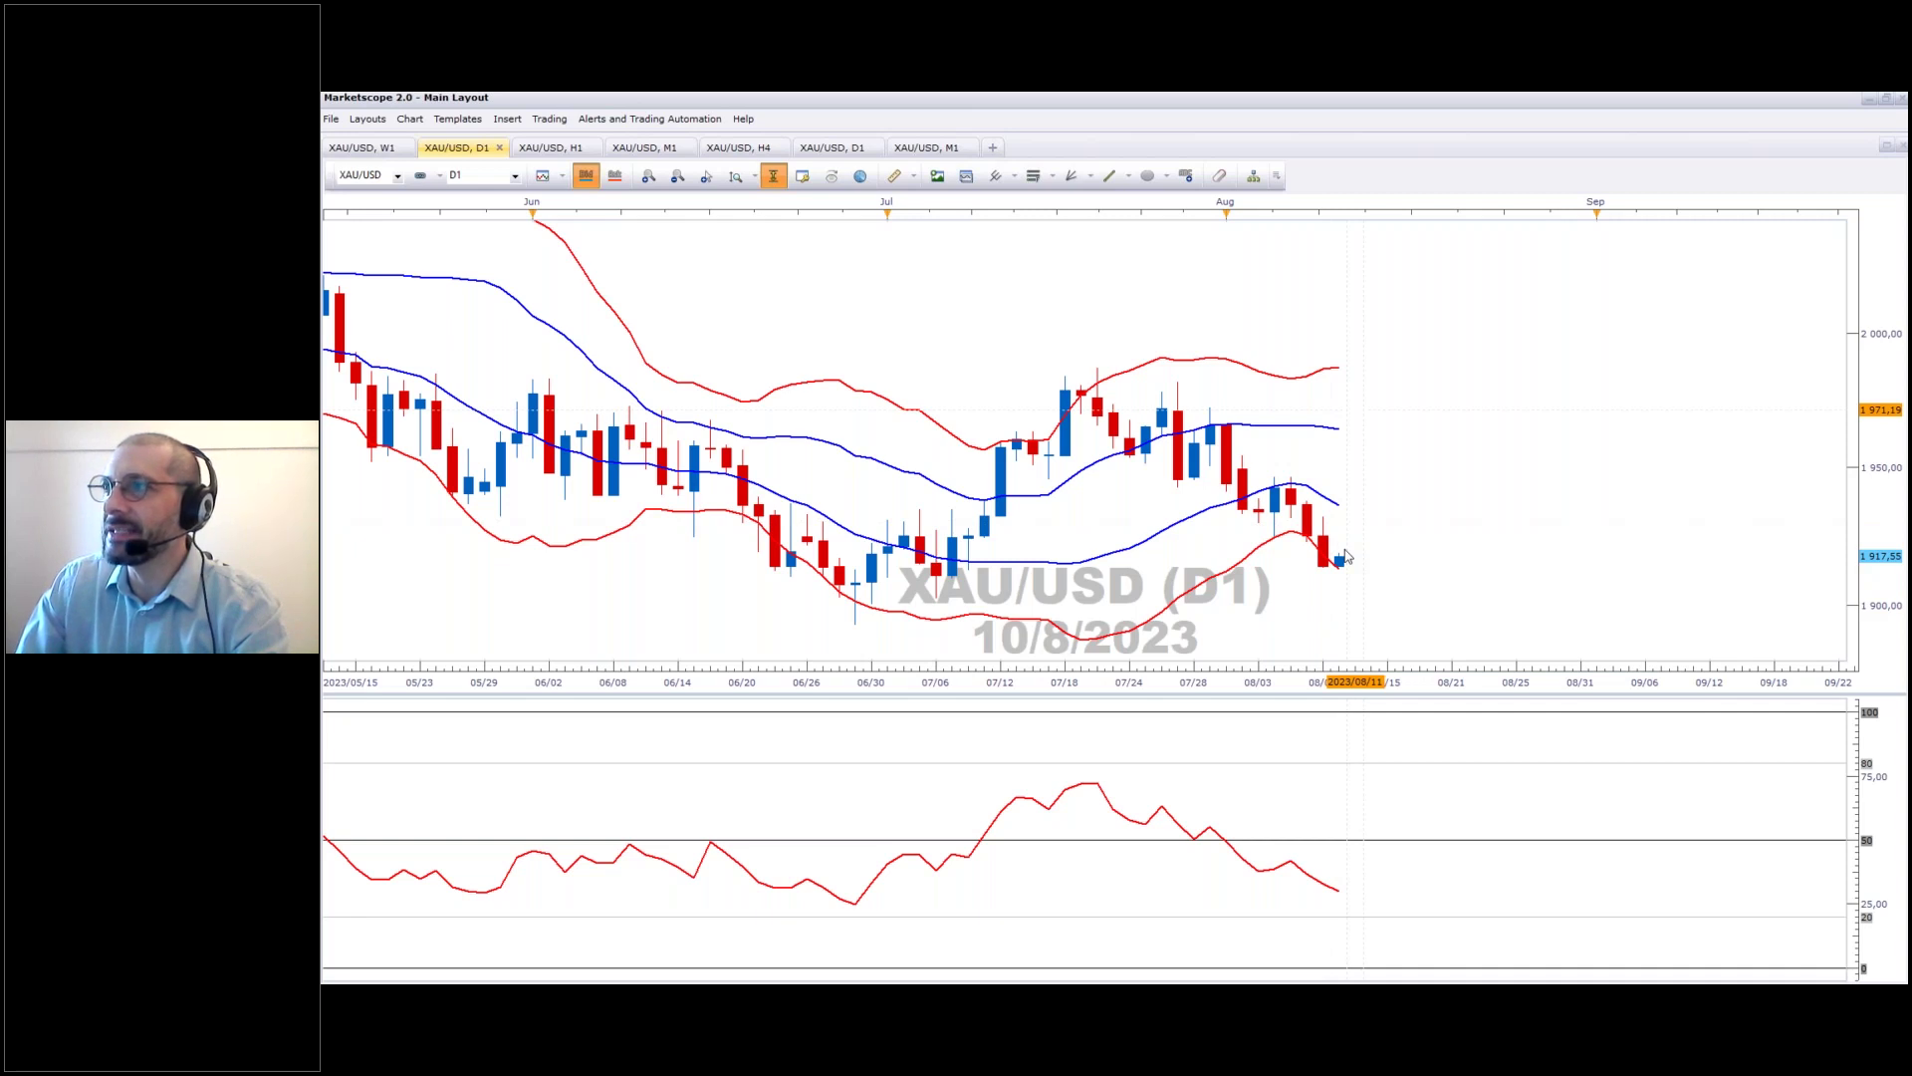
Review the XAU/USD weekly chart, and move the hourly chart's price ellipse to the latest candles just below the pivot line.
key(ctrl+shift+Tab)
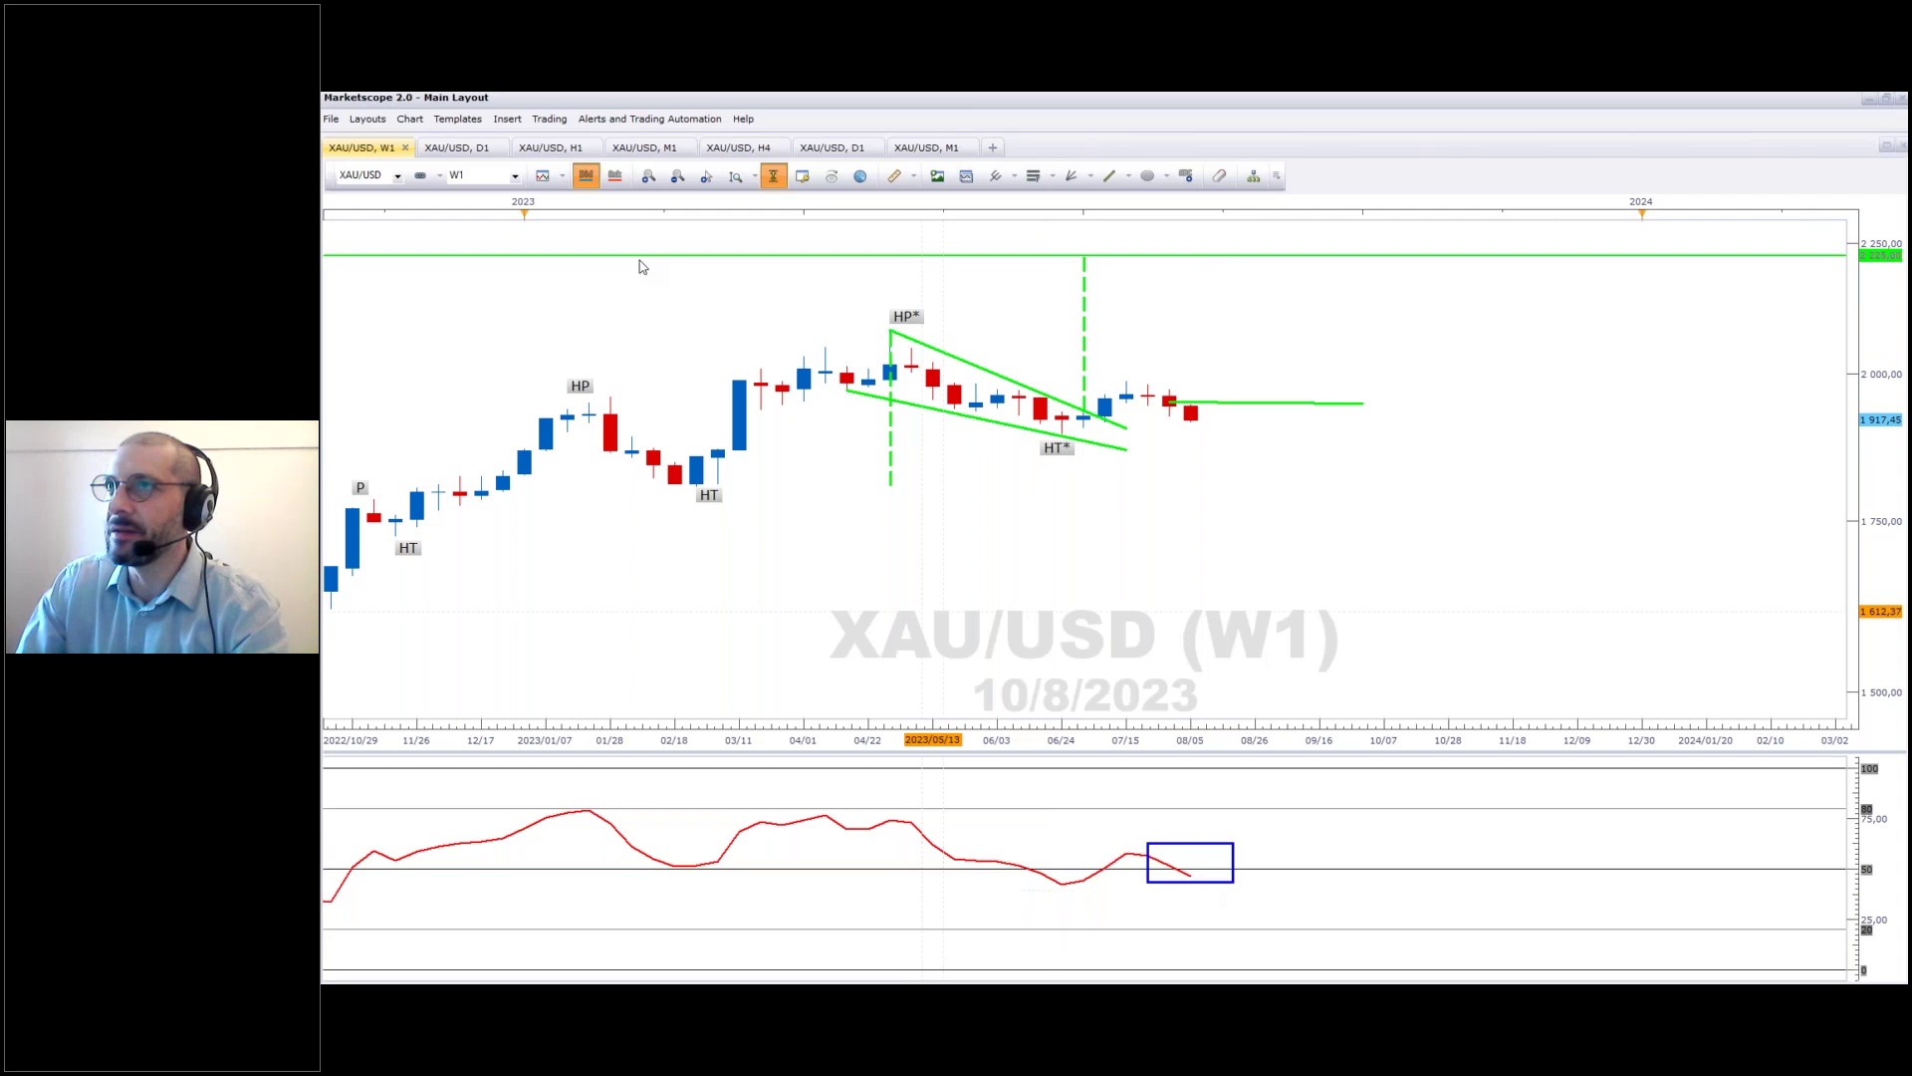
click(561, 154)
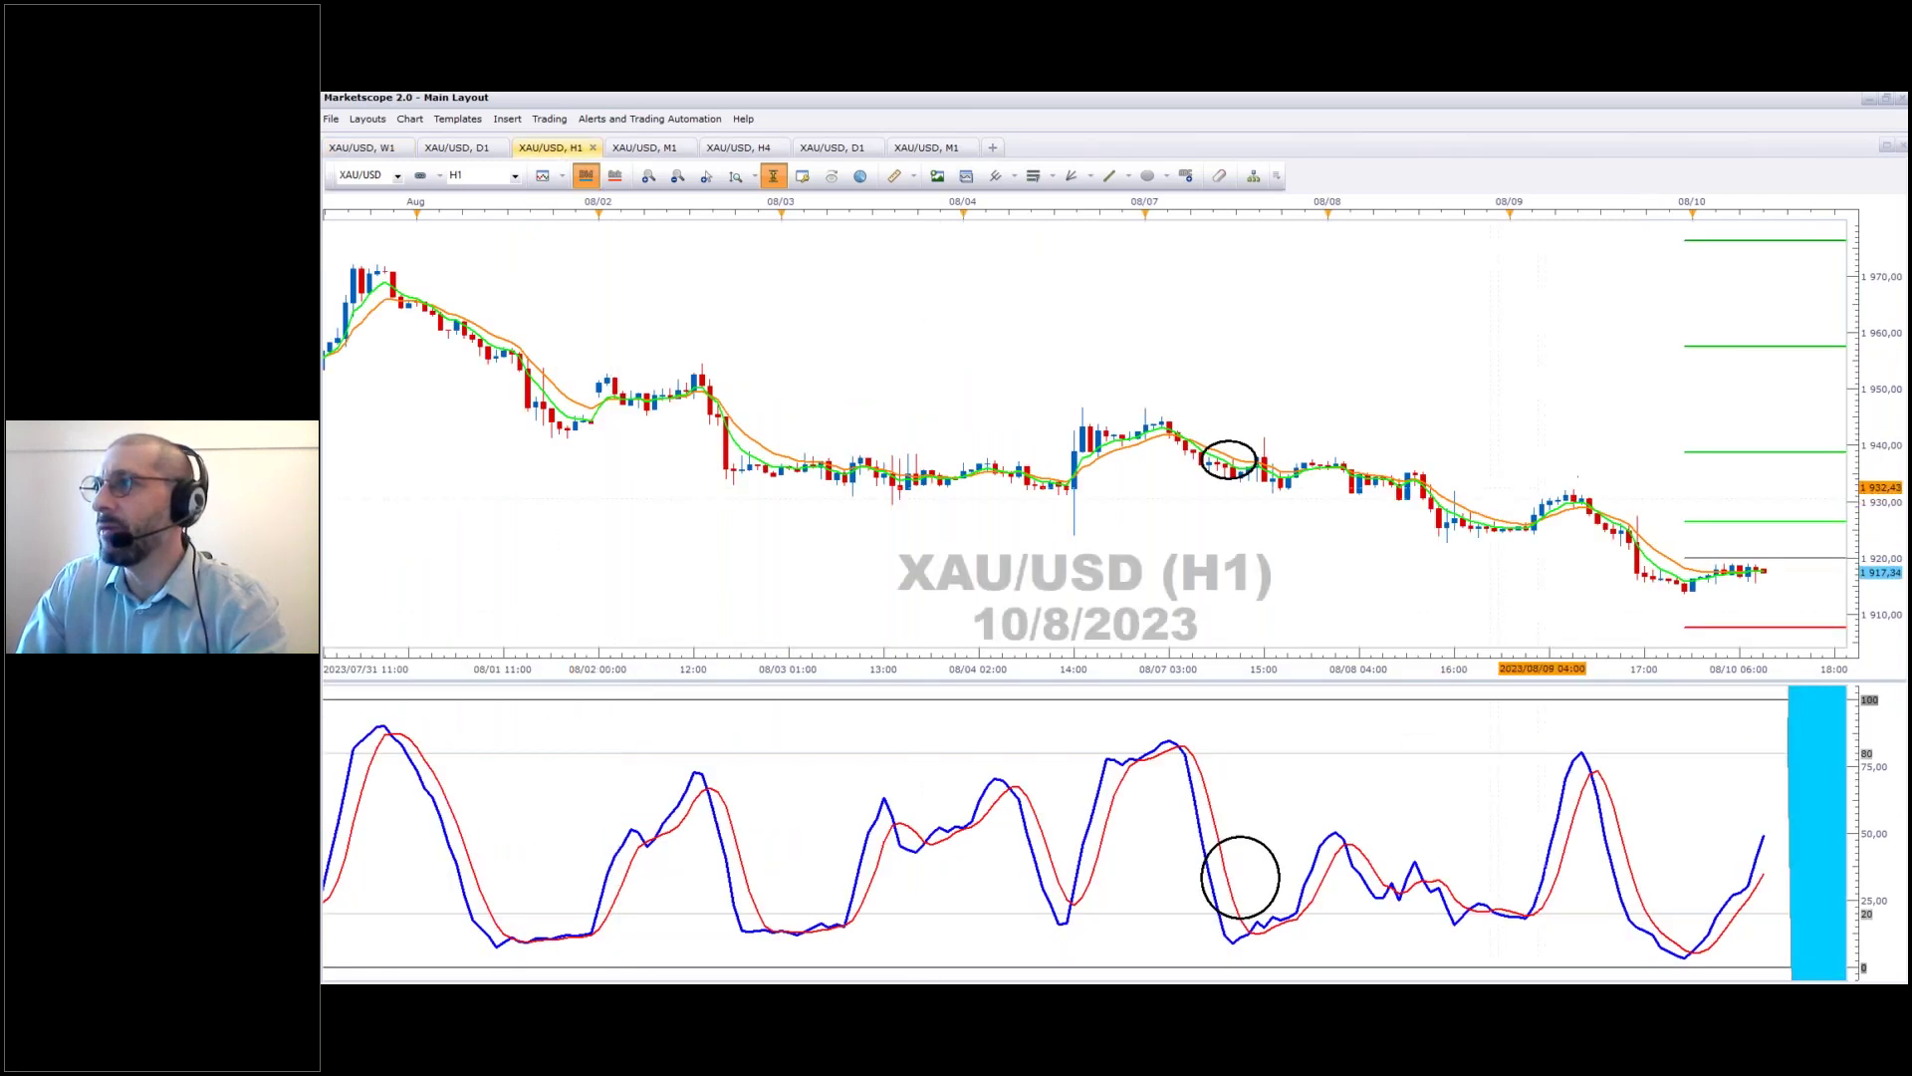
scroll(1278, 398, down, 3)
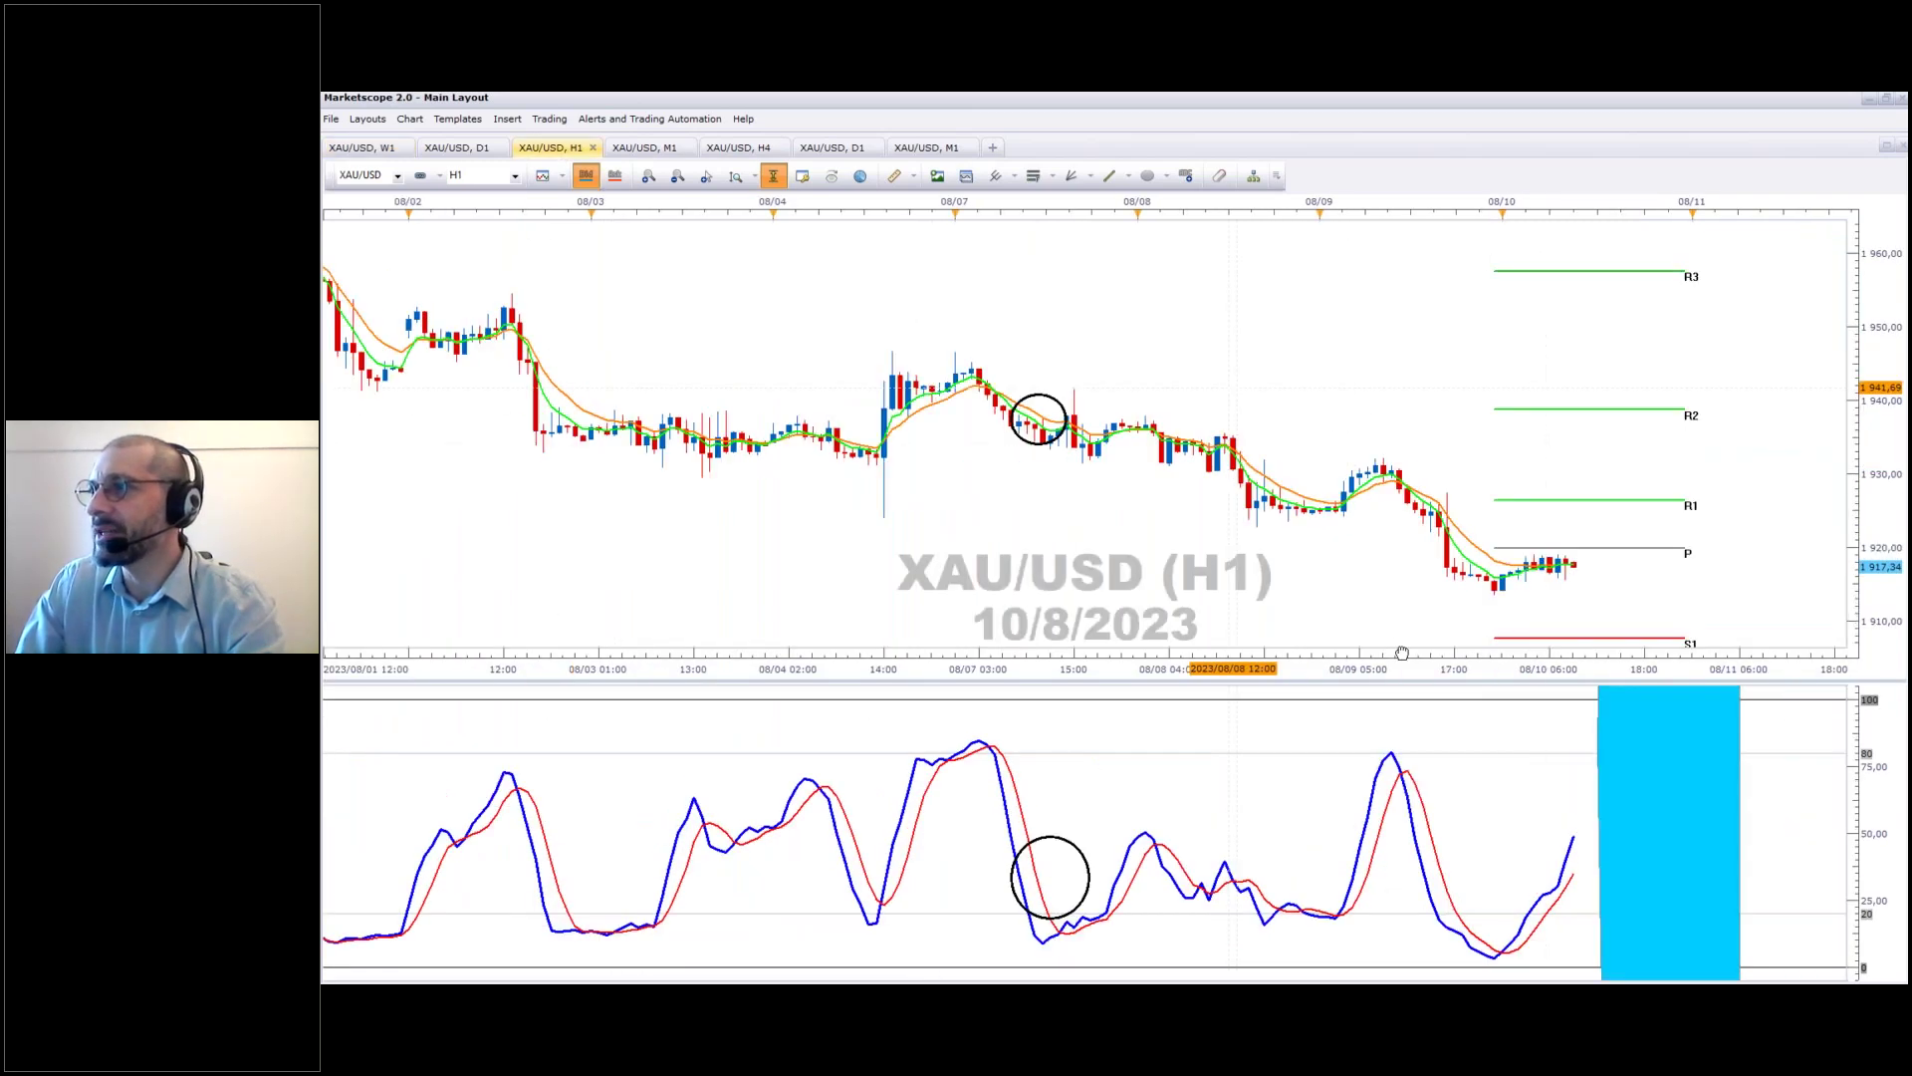
scroll(1401, 653, down, 3)
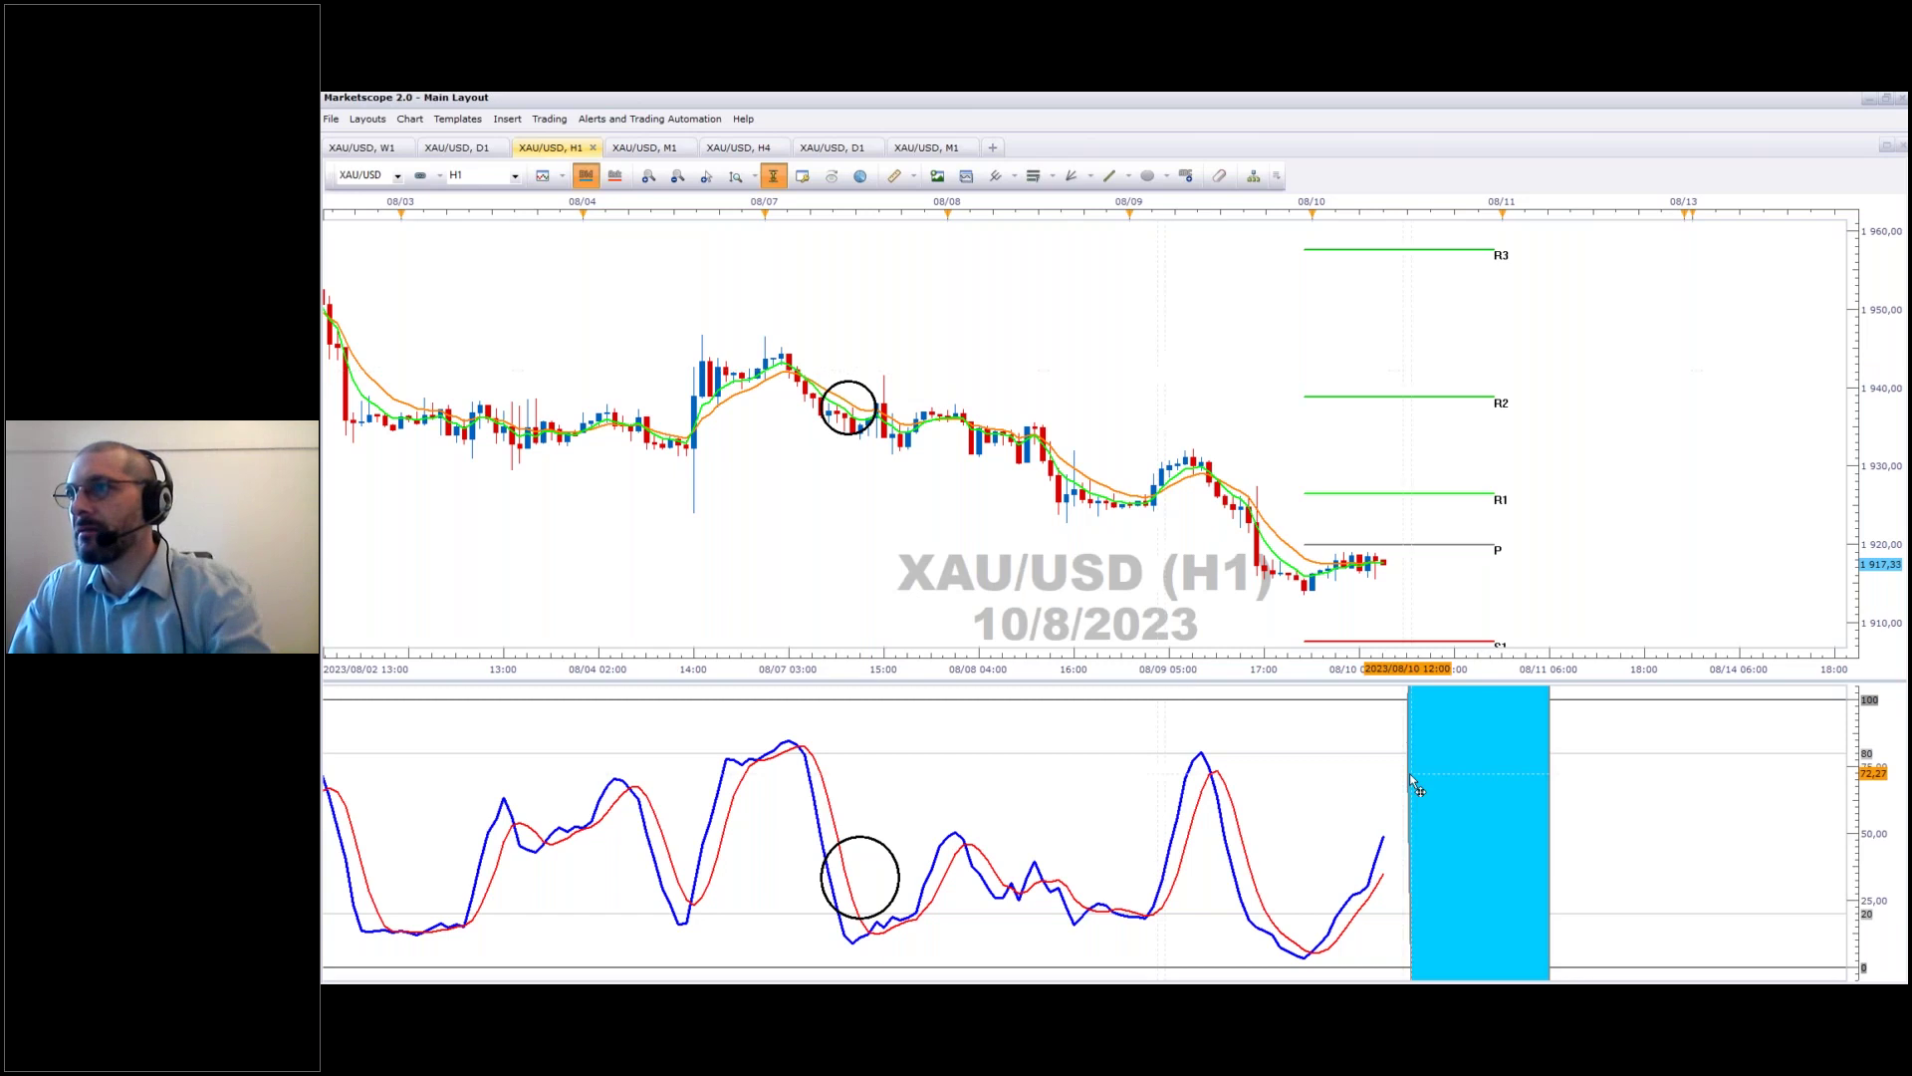
drag(849, 408, 1371, 564)
Move the XAU/USD hourly indicator ellipse to the latest rising ends of the blue and red lines, and deselect it.
click(899, 878)
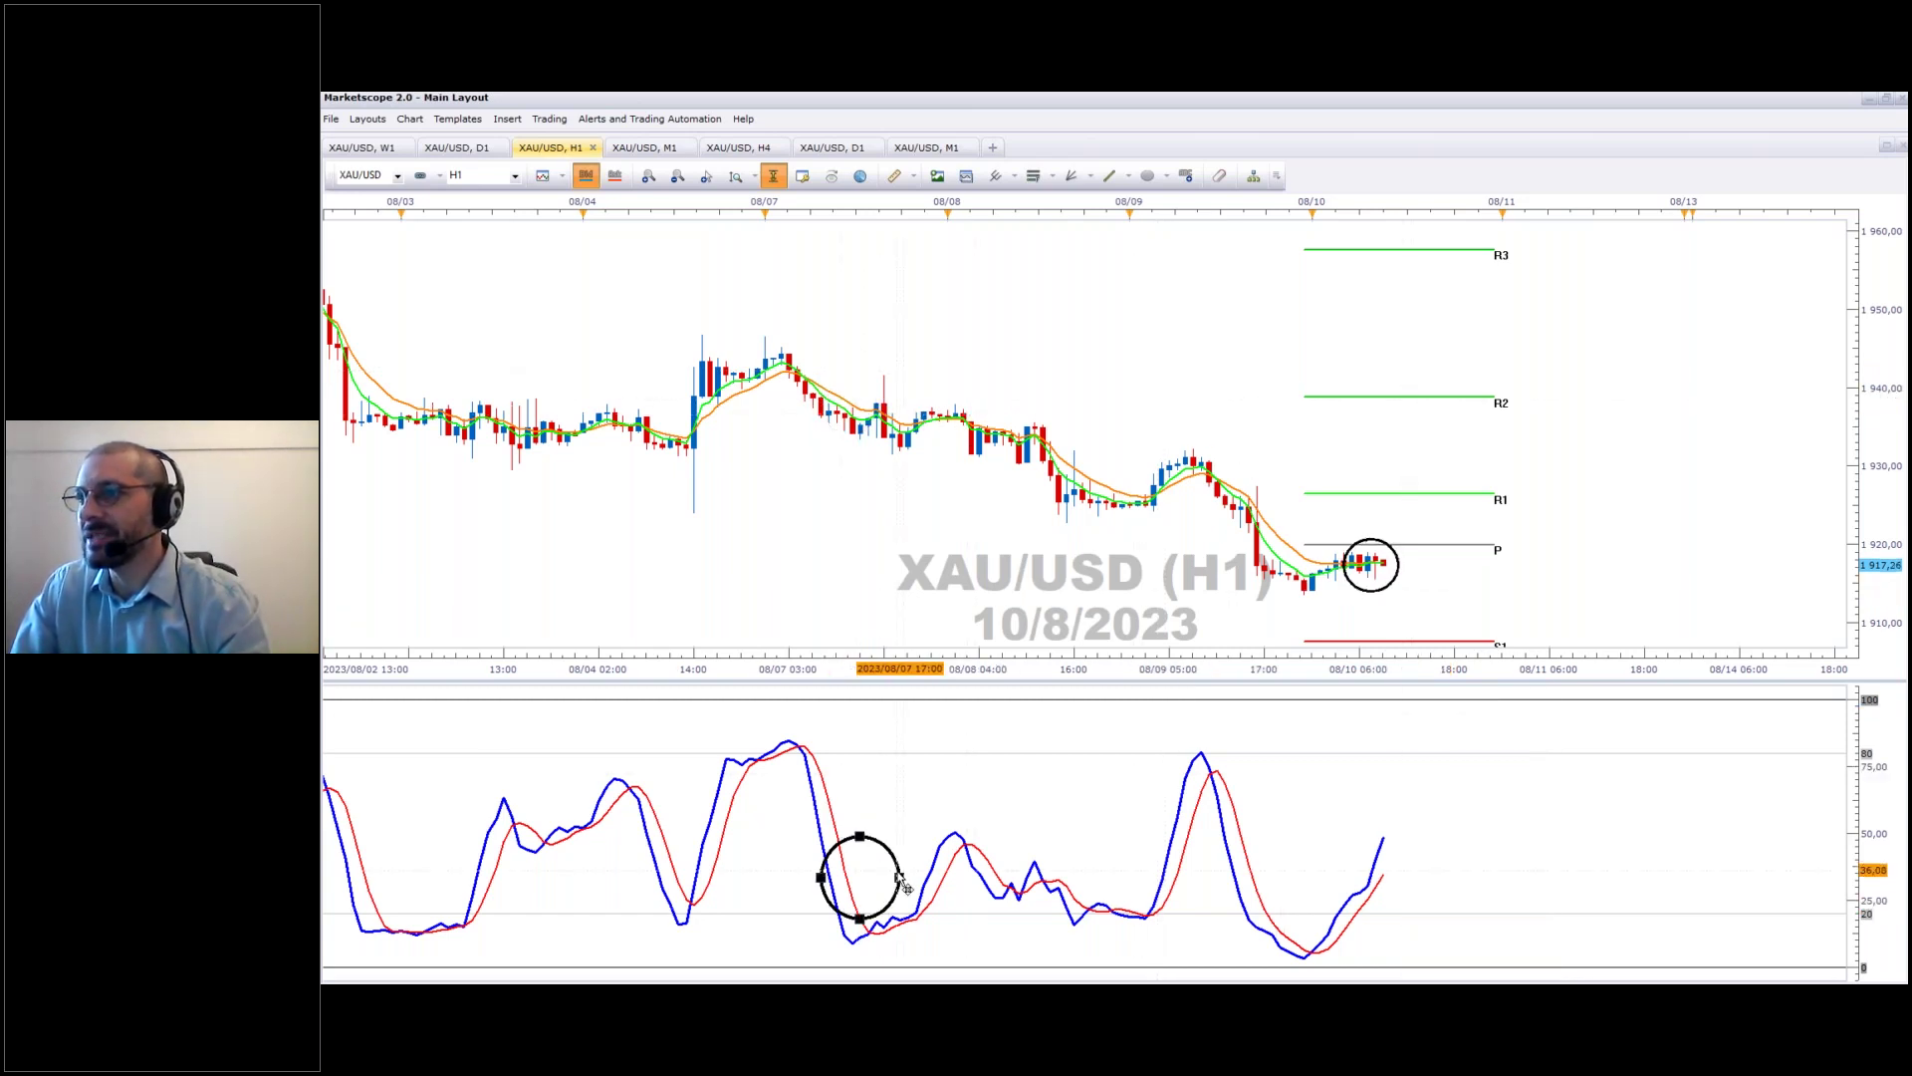
scroll(1110, 847, up, 2)
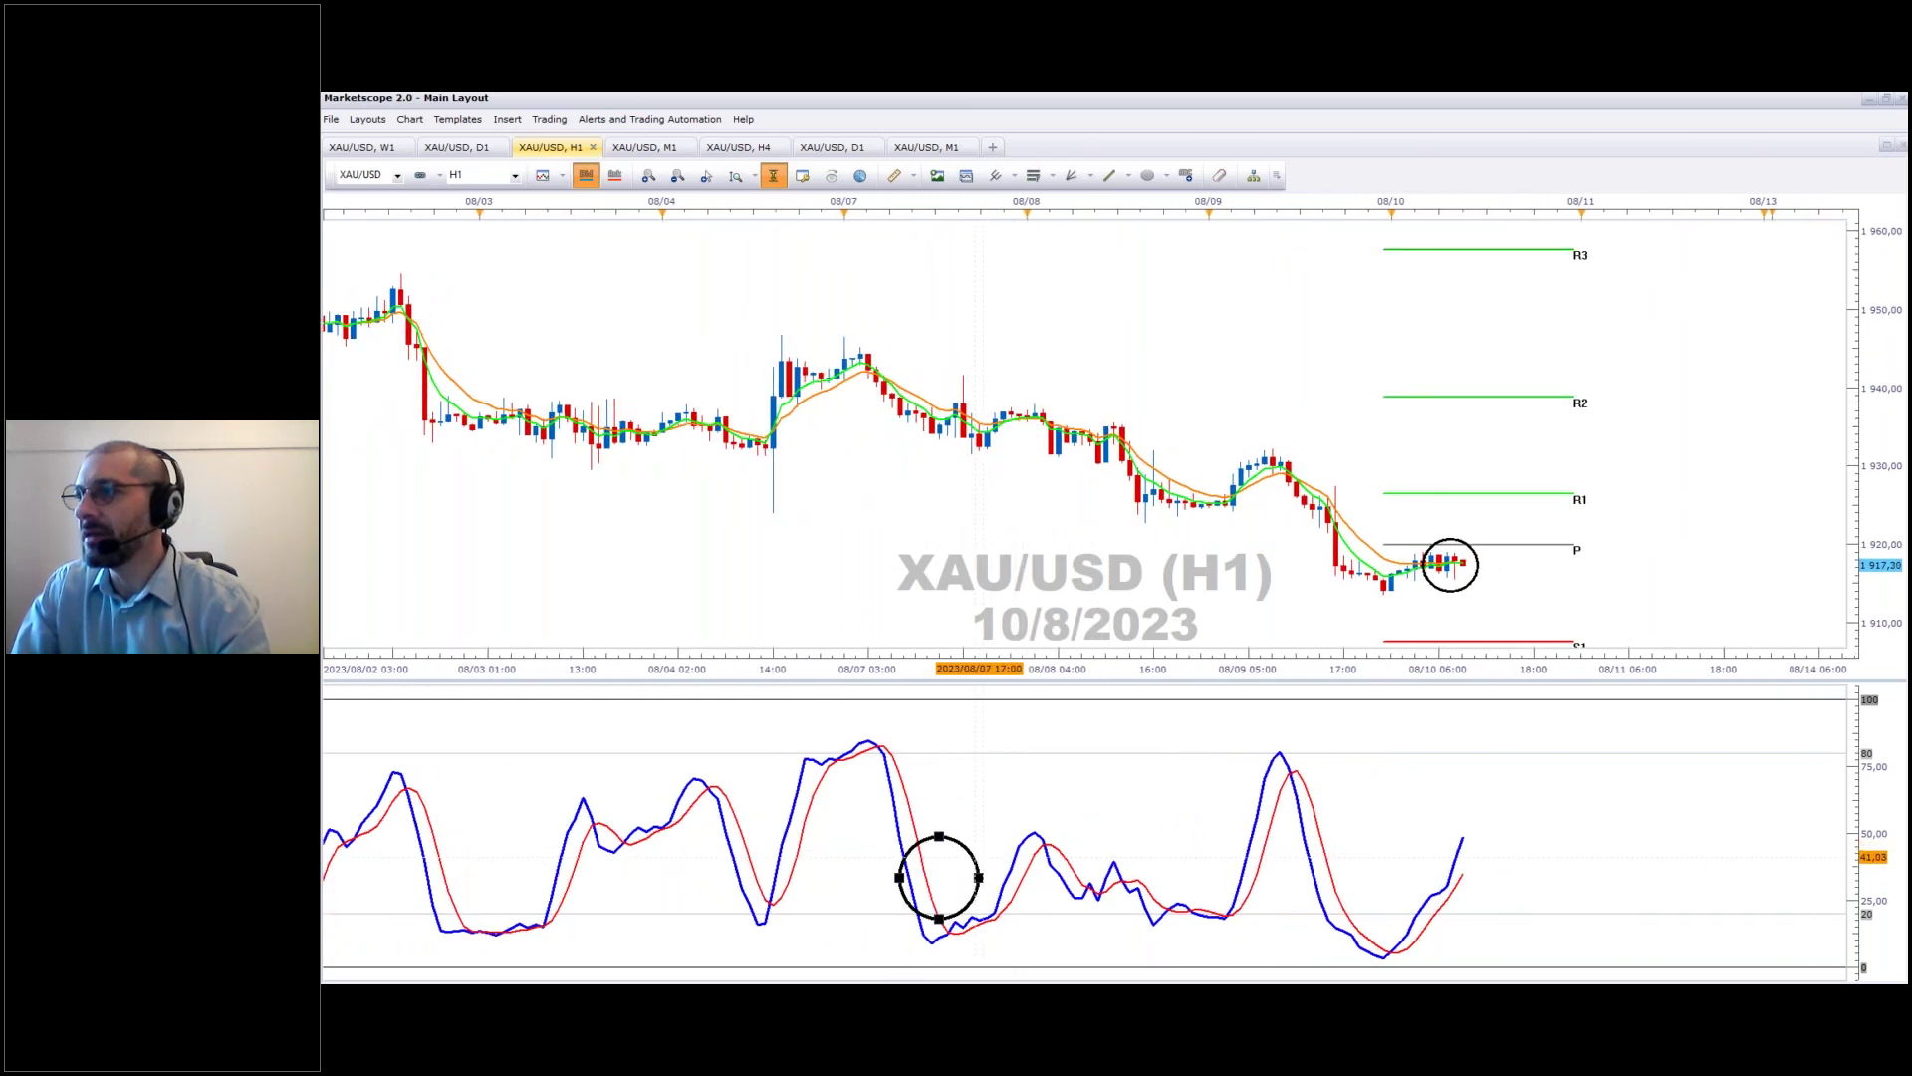
drag(979, 876, 1502, 844)
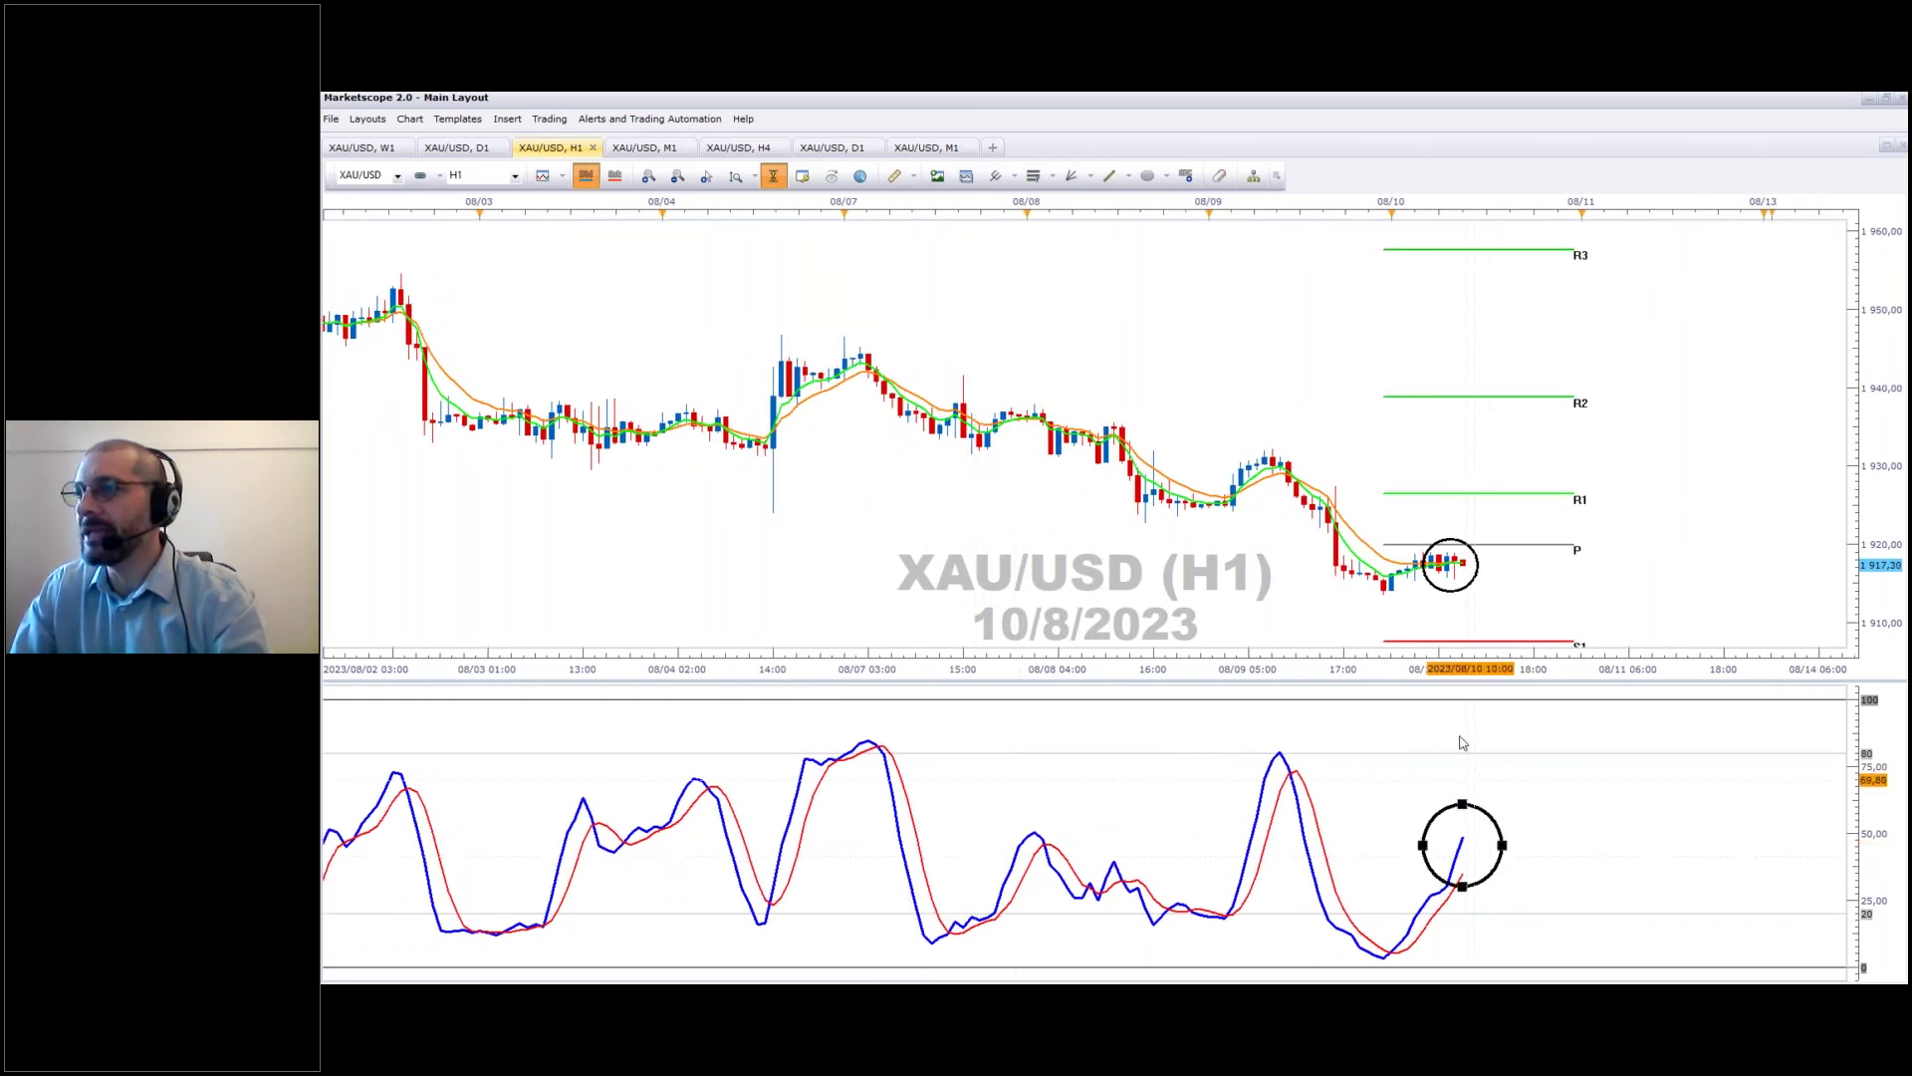
drag(1461, 744, 1215, 742)
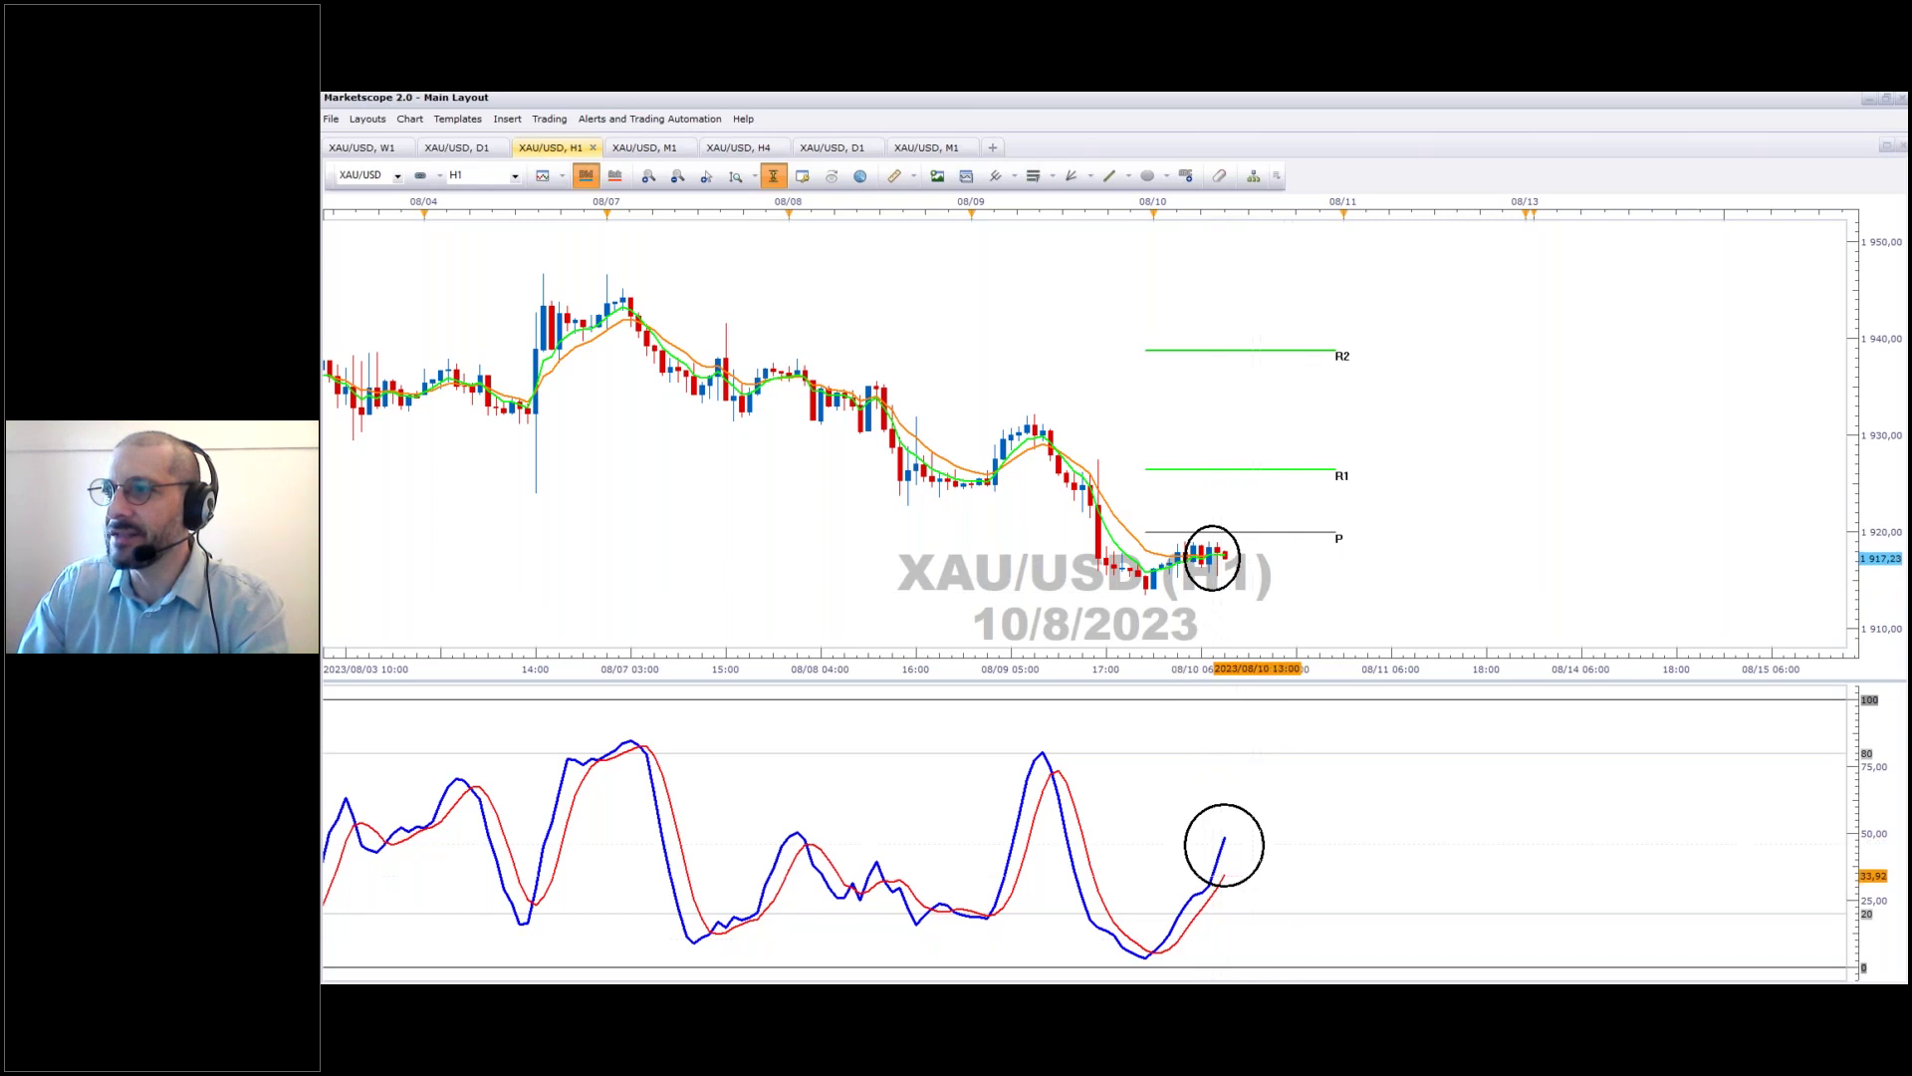
drag(1243, 886, 1252, 898)
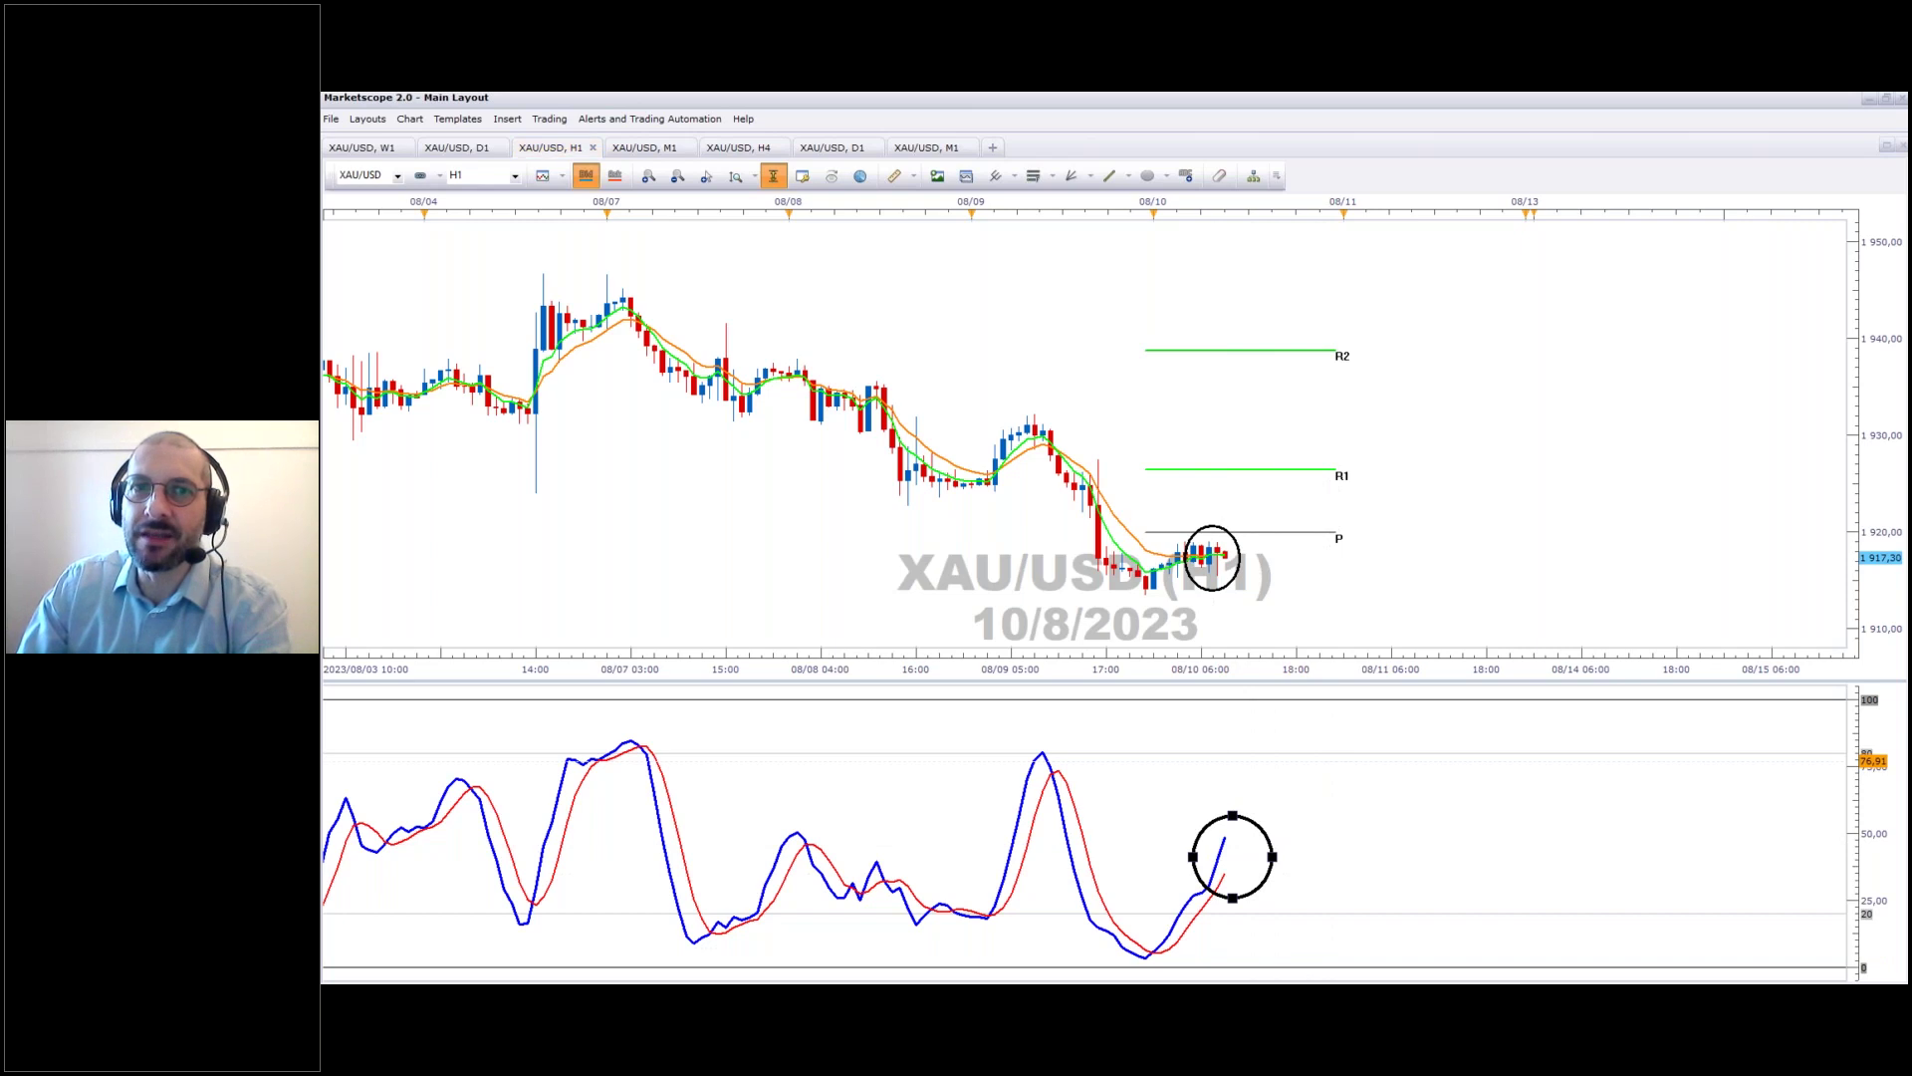
click(1370, 863)
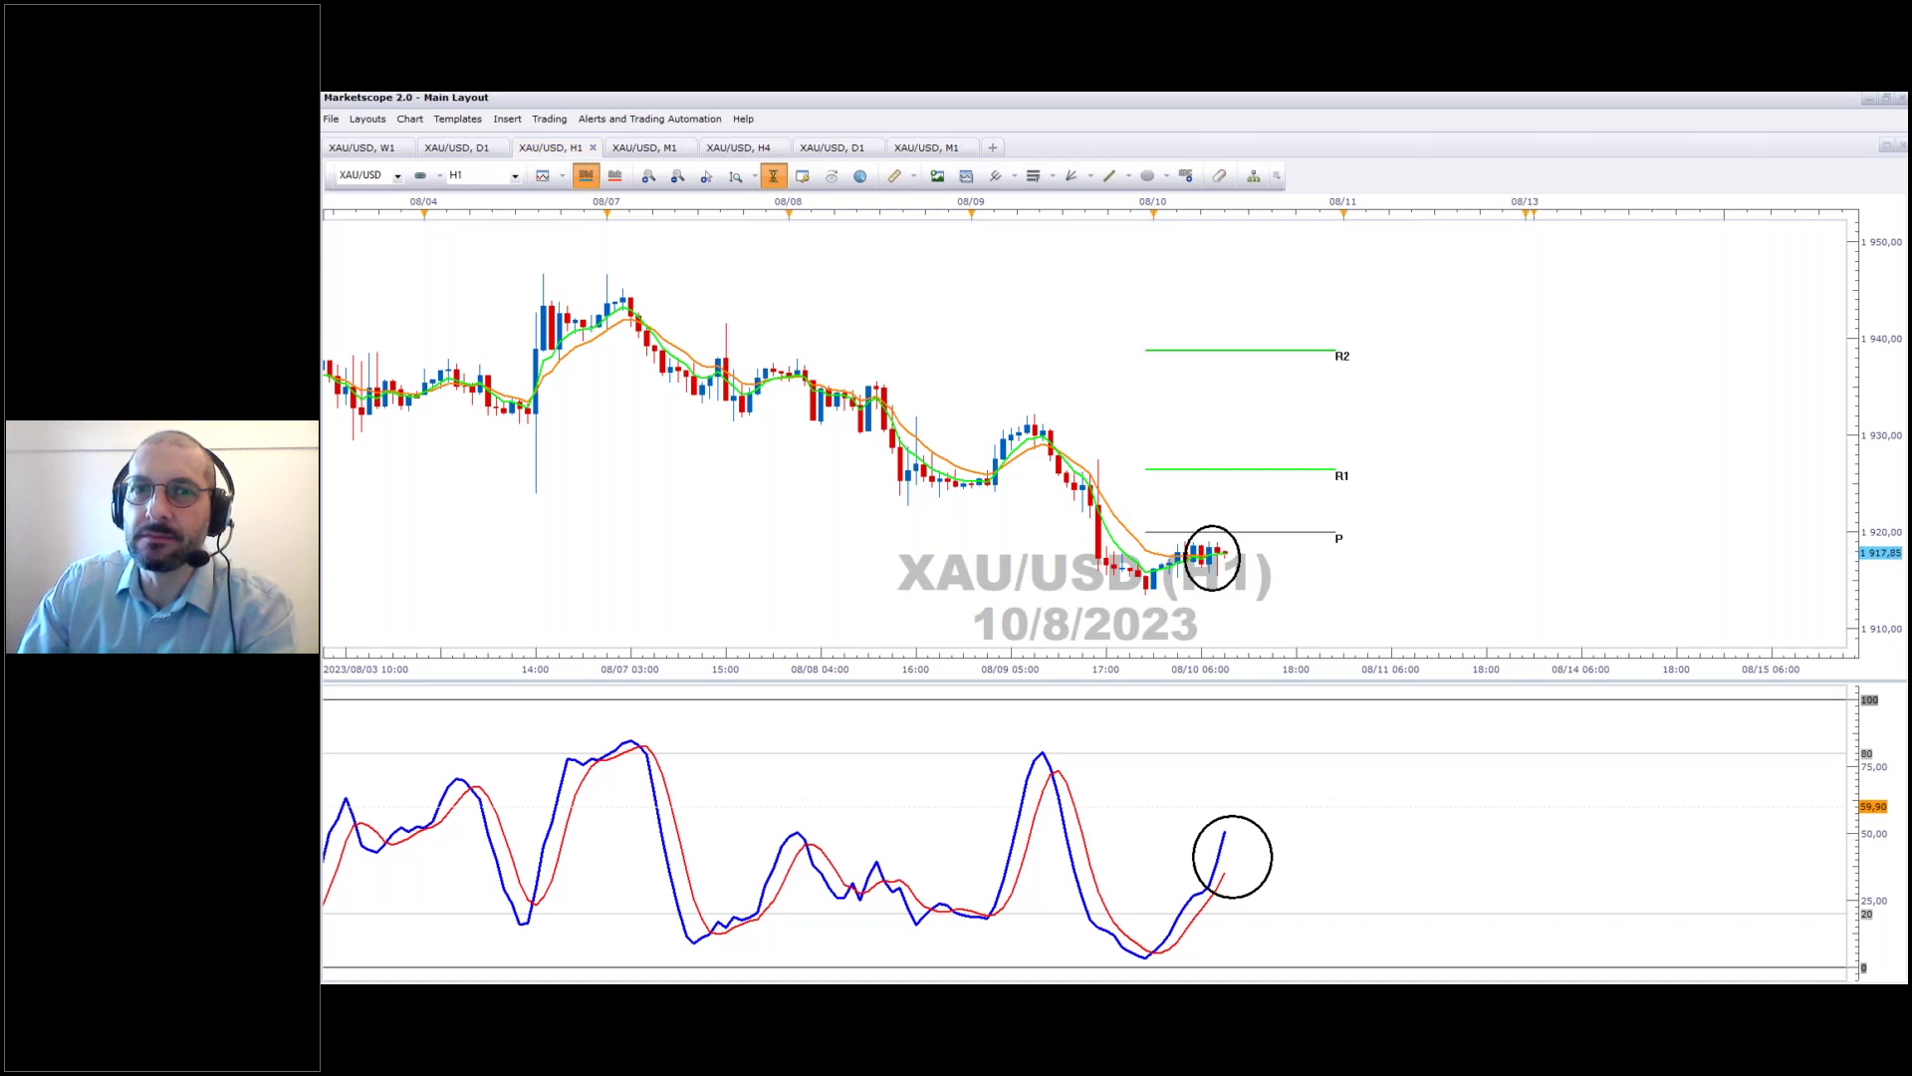
Switch to the GER30 weekly chart and move the blue up arrow away from the latest candles, to about 9 September.
click(397, 177)
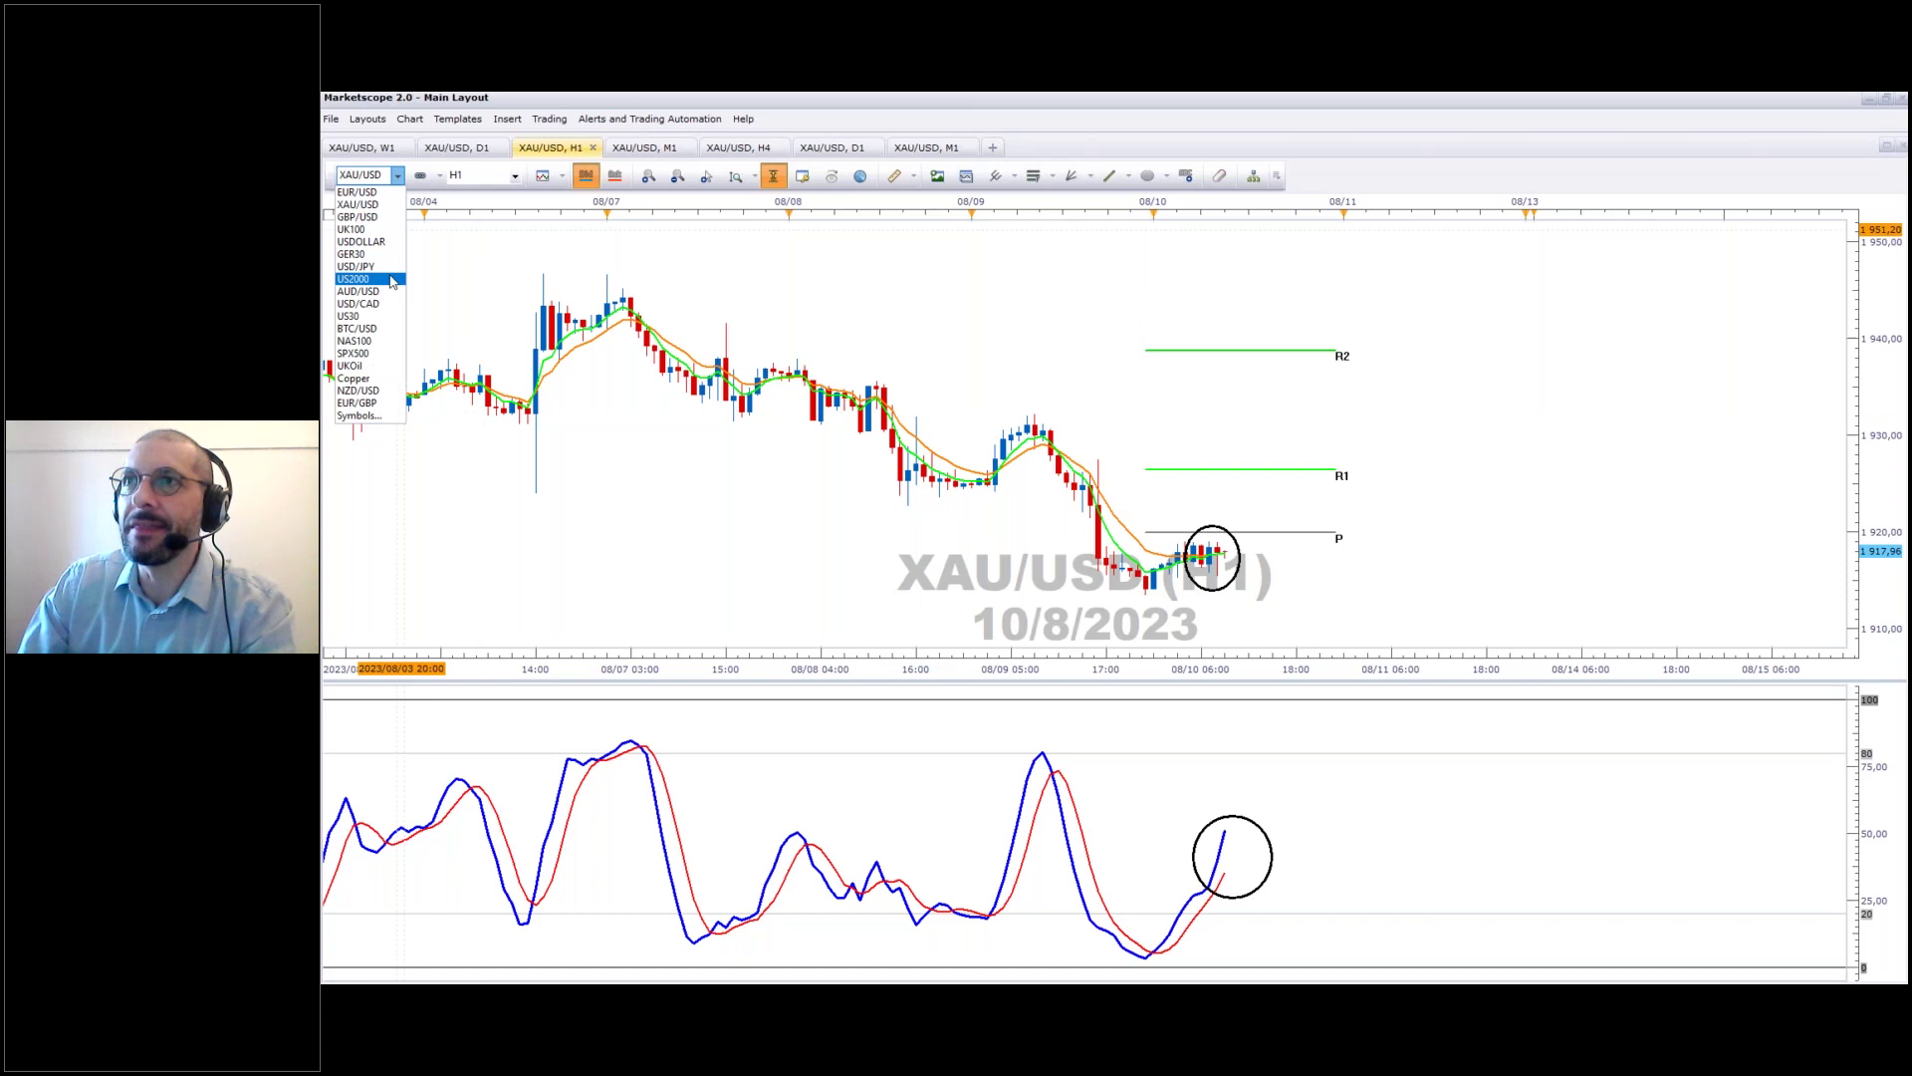
click(521, 391)
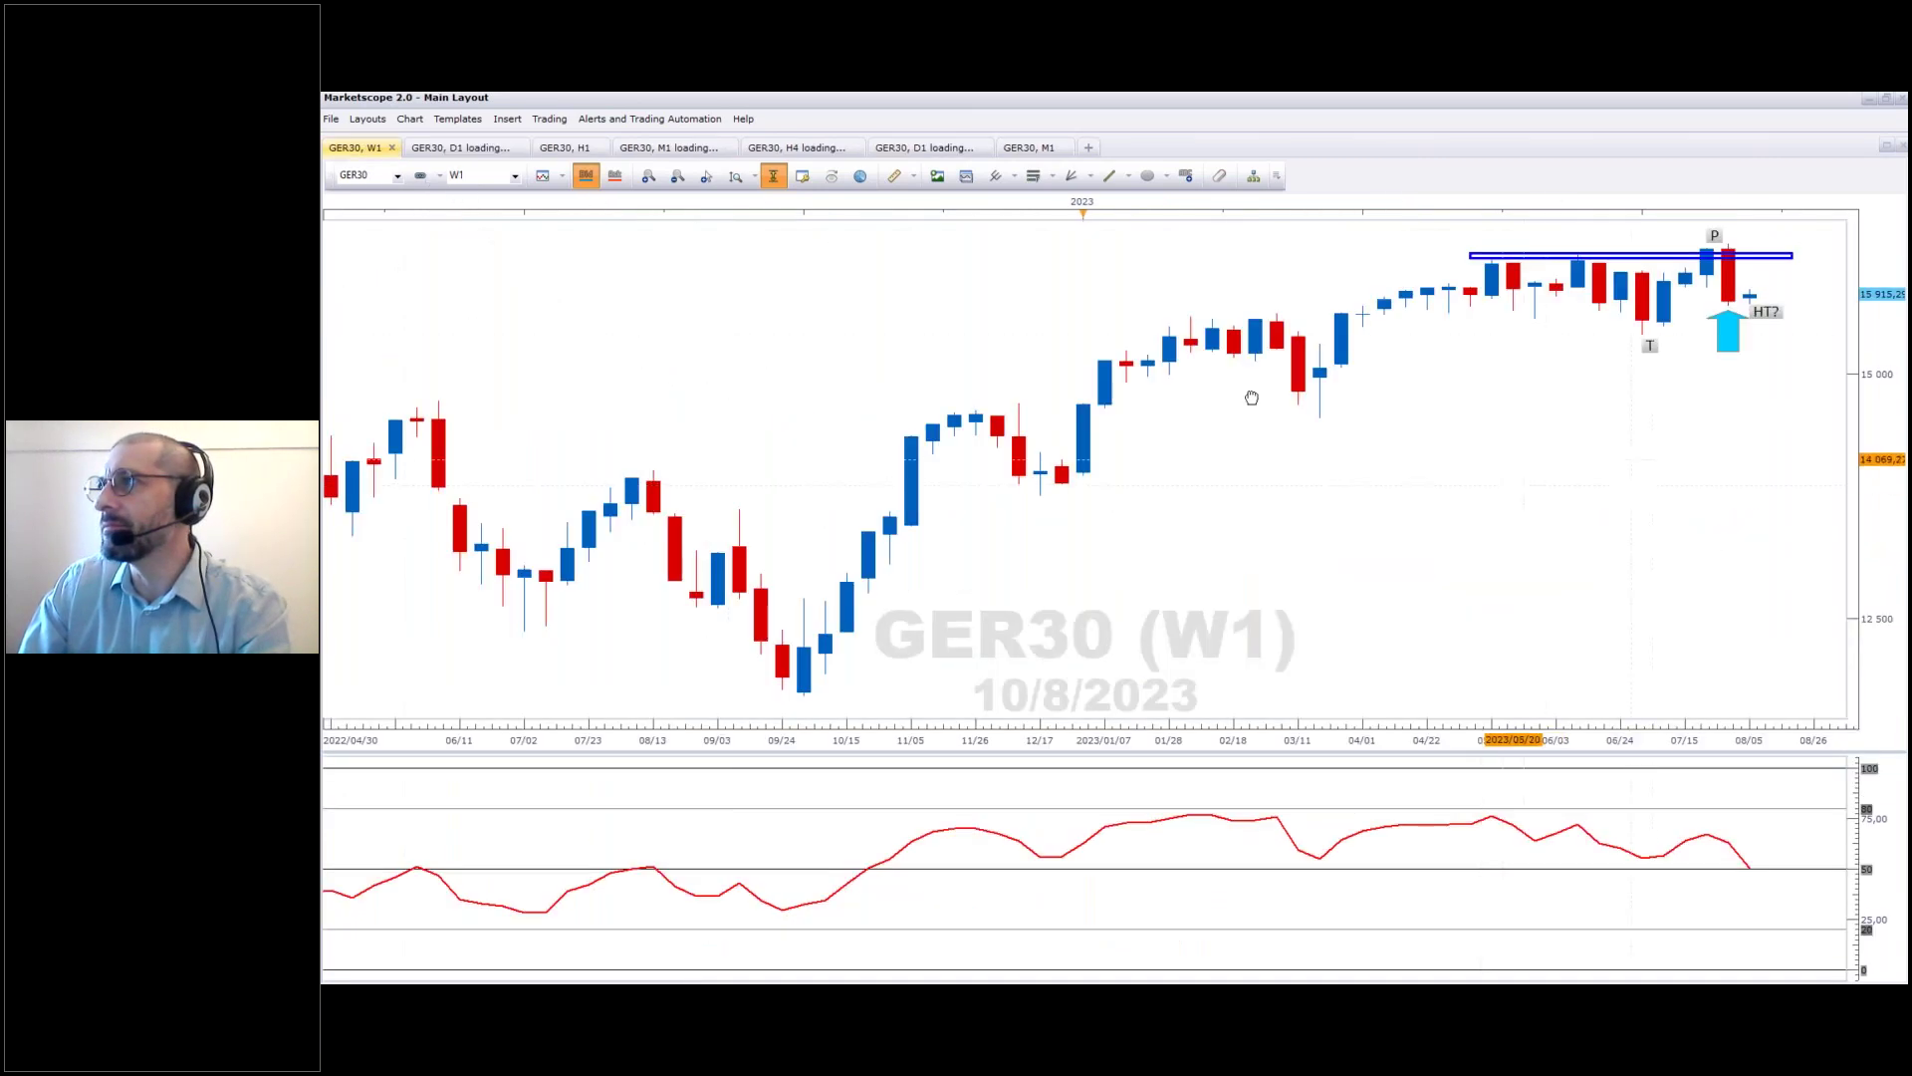
scroll(1251, 398, down, 6)
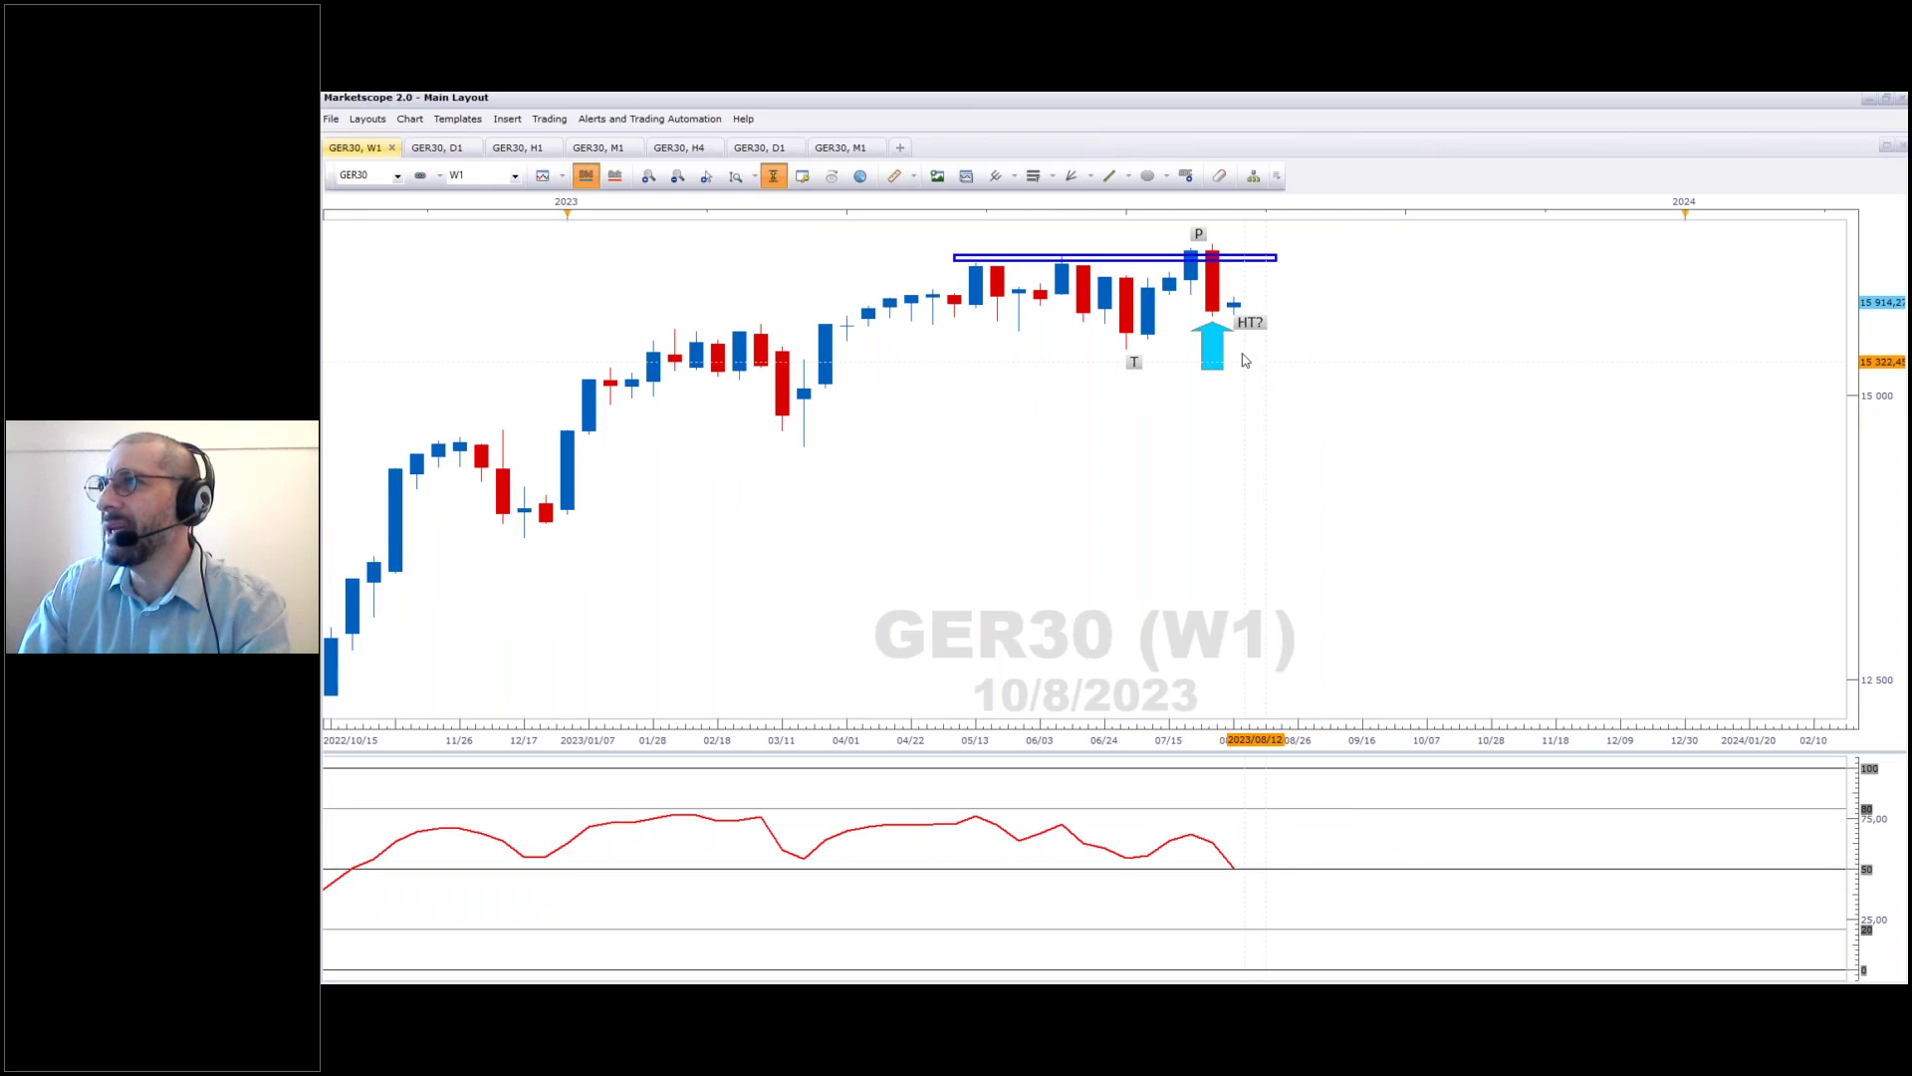
drag(1244, 361, 1227, 374)
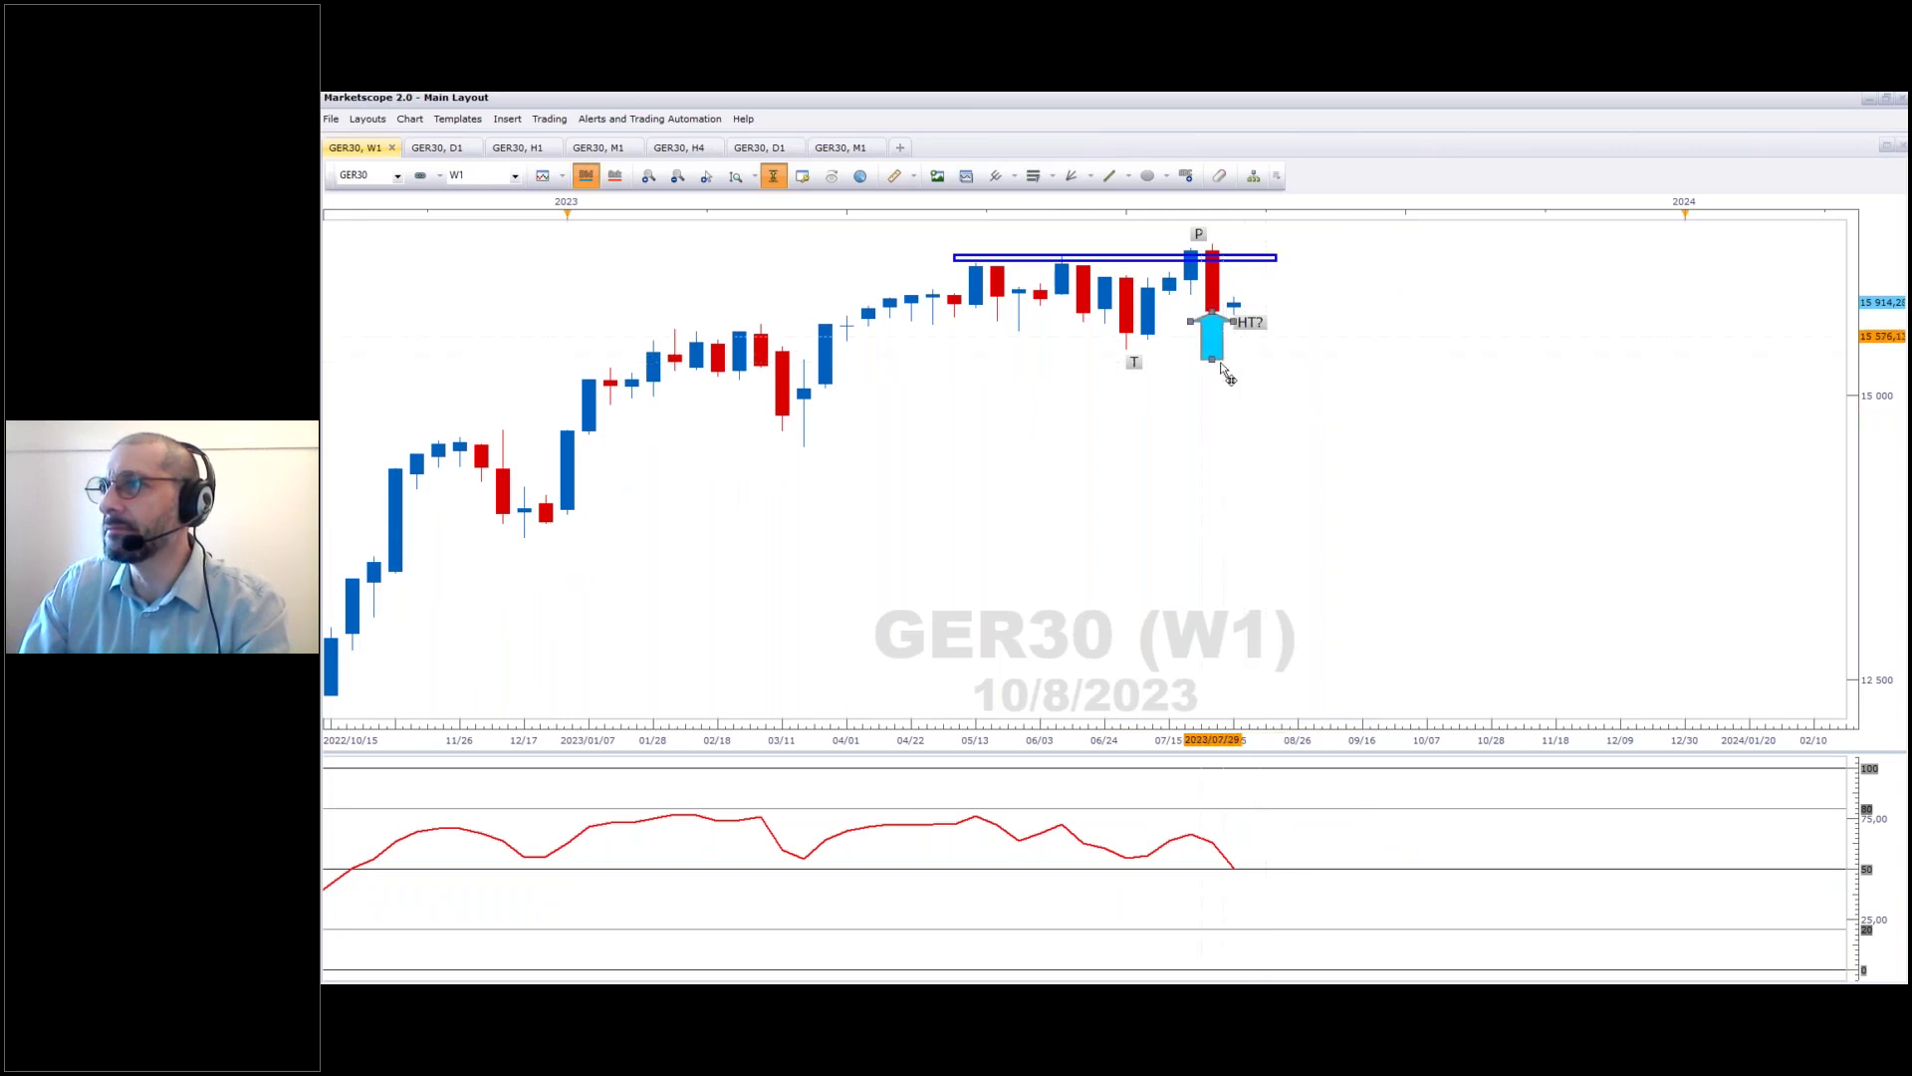
mouse_move(1227, 372)
mouse_down()
mouse_move(1195, 299)
mouse_move(1203, 319)
mouse_move(1195, 271)
mouse_move(1225, 316)
mouse_move(1222, 251)
mouse_move(1219, 324)
mouse_move(1224, 290)
mouse_move(964, 271)
mouse_move(1230, 321)
mouse_move(1187, 267)
mouse_move(1233, 334)
mouse_move(1255, 321)
mouse_move(1256, 351)
mouse_up()
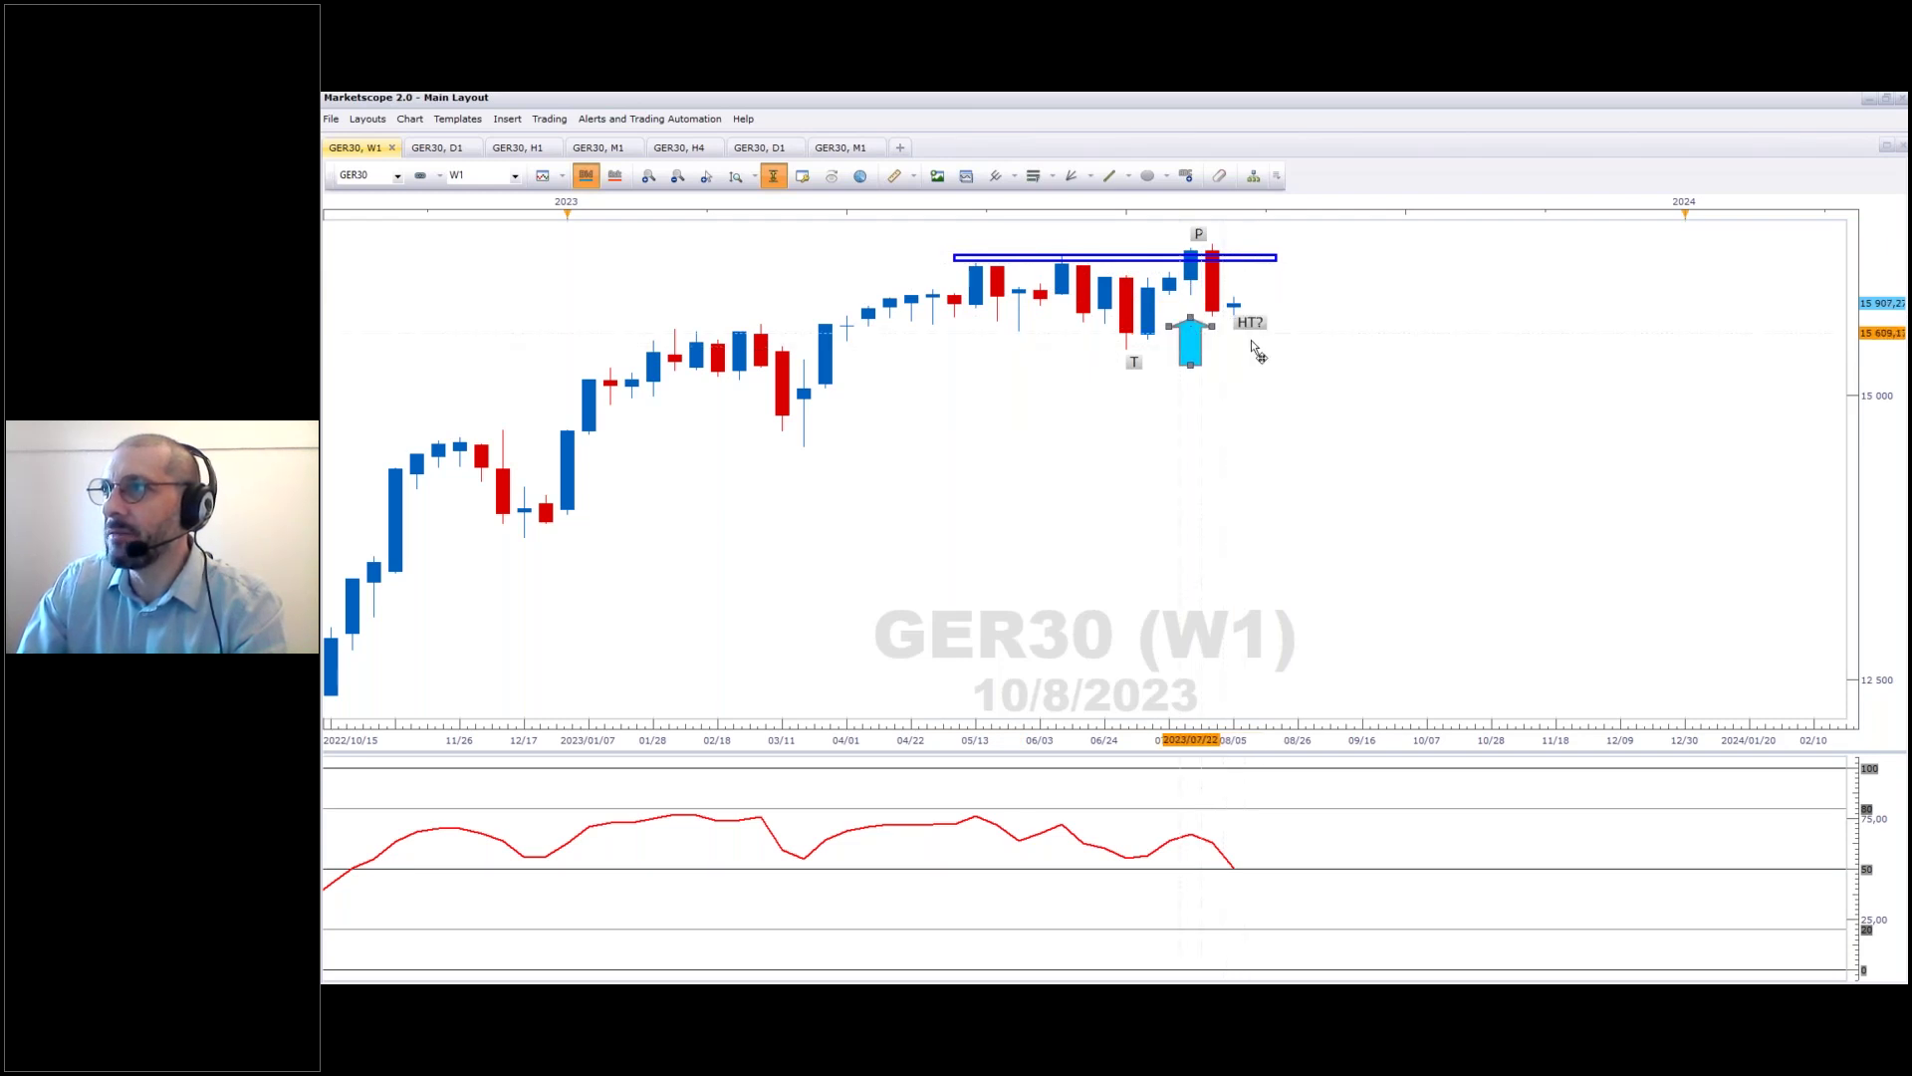
drag(1251, 342, 1341, 337)
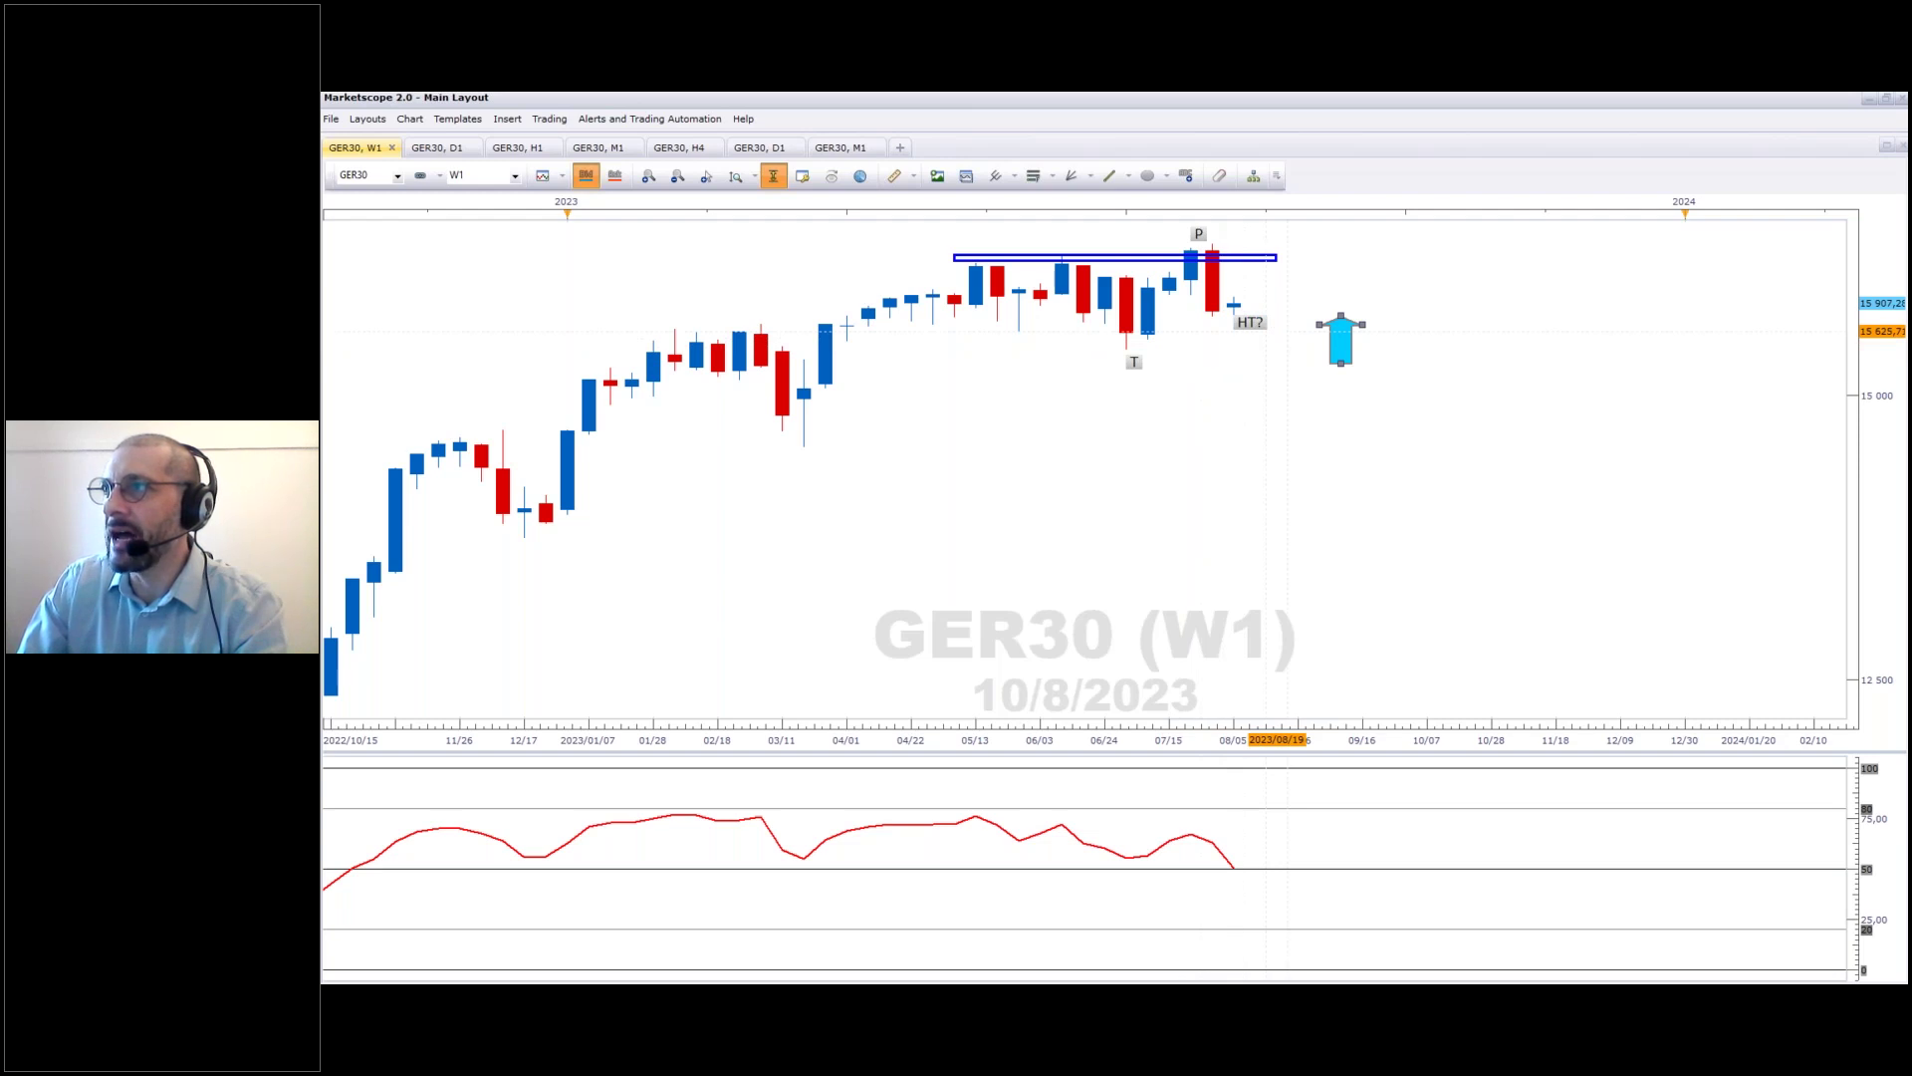
On the GER30 weekly chart, move the HT? label beneath the last red candle and the blue rectangle down to that candle's low.
drag(1250, 323, 1209, 344)
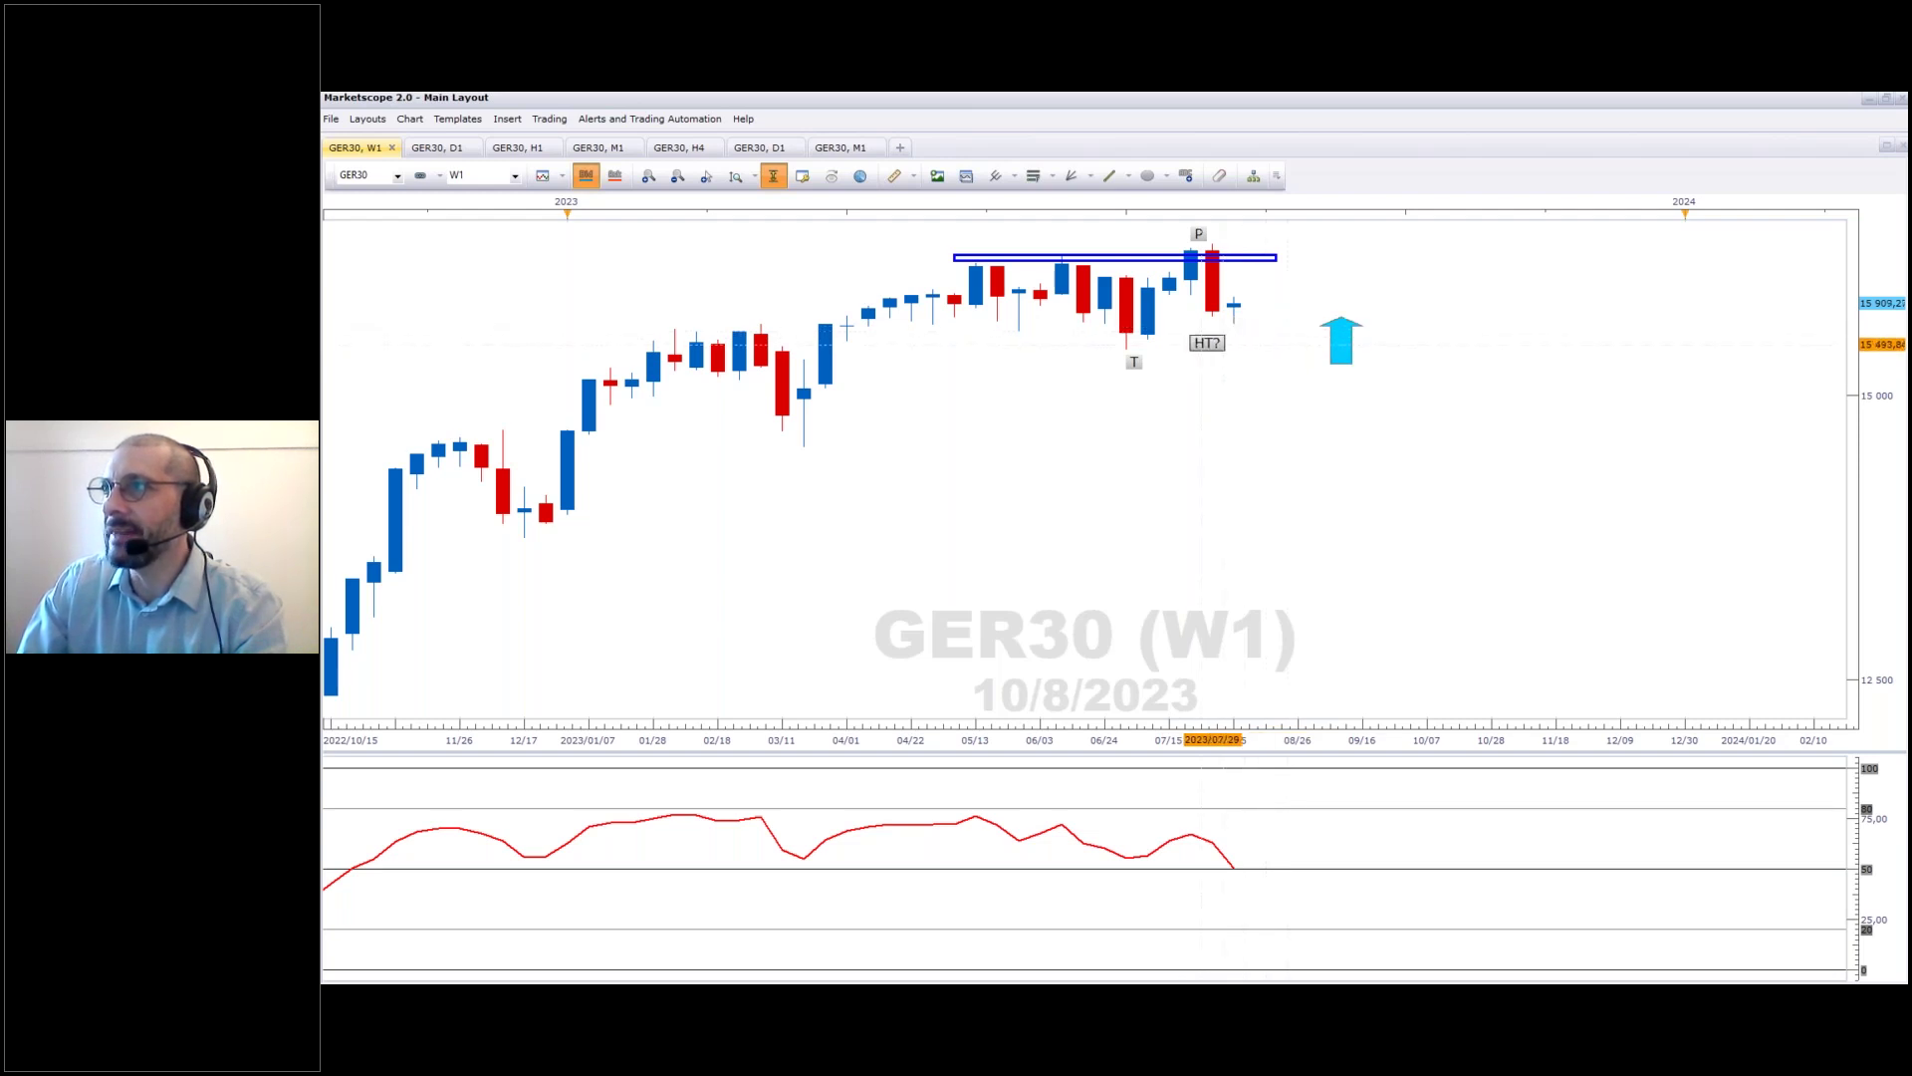
drag(1151, 258, 1192, 327)
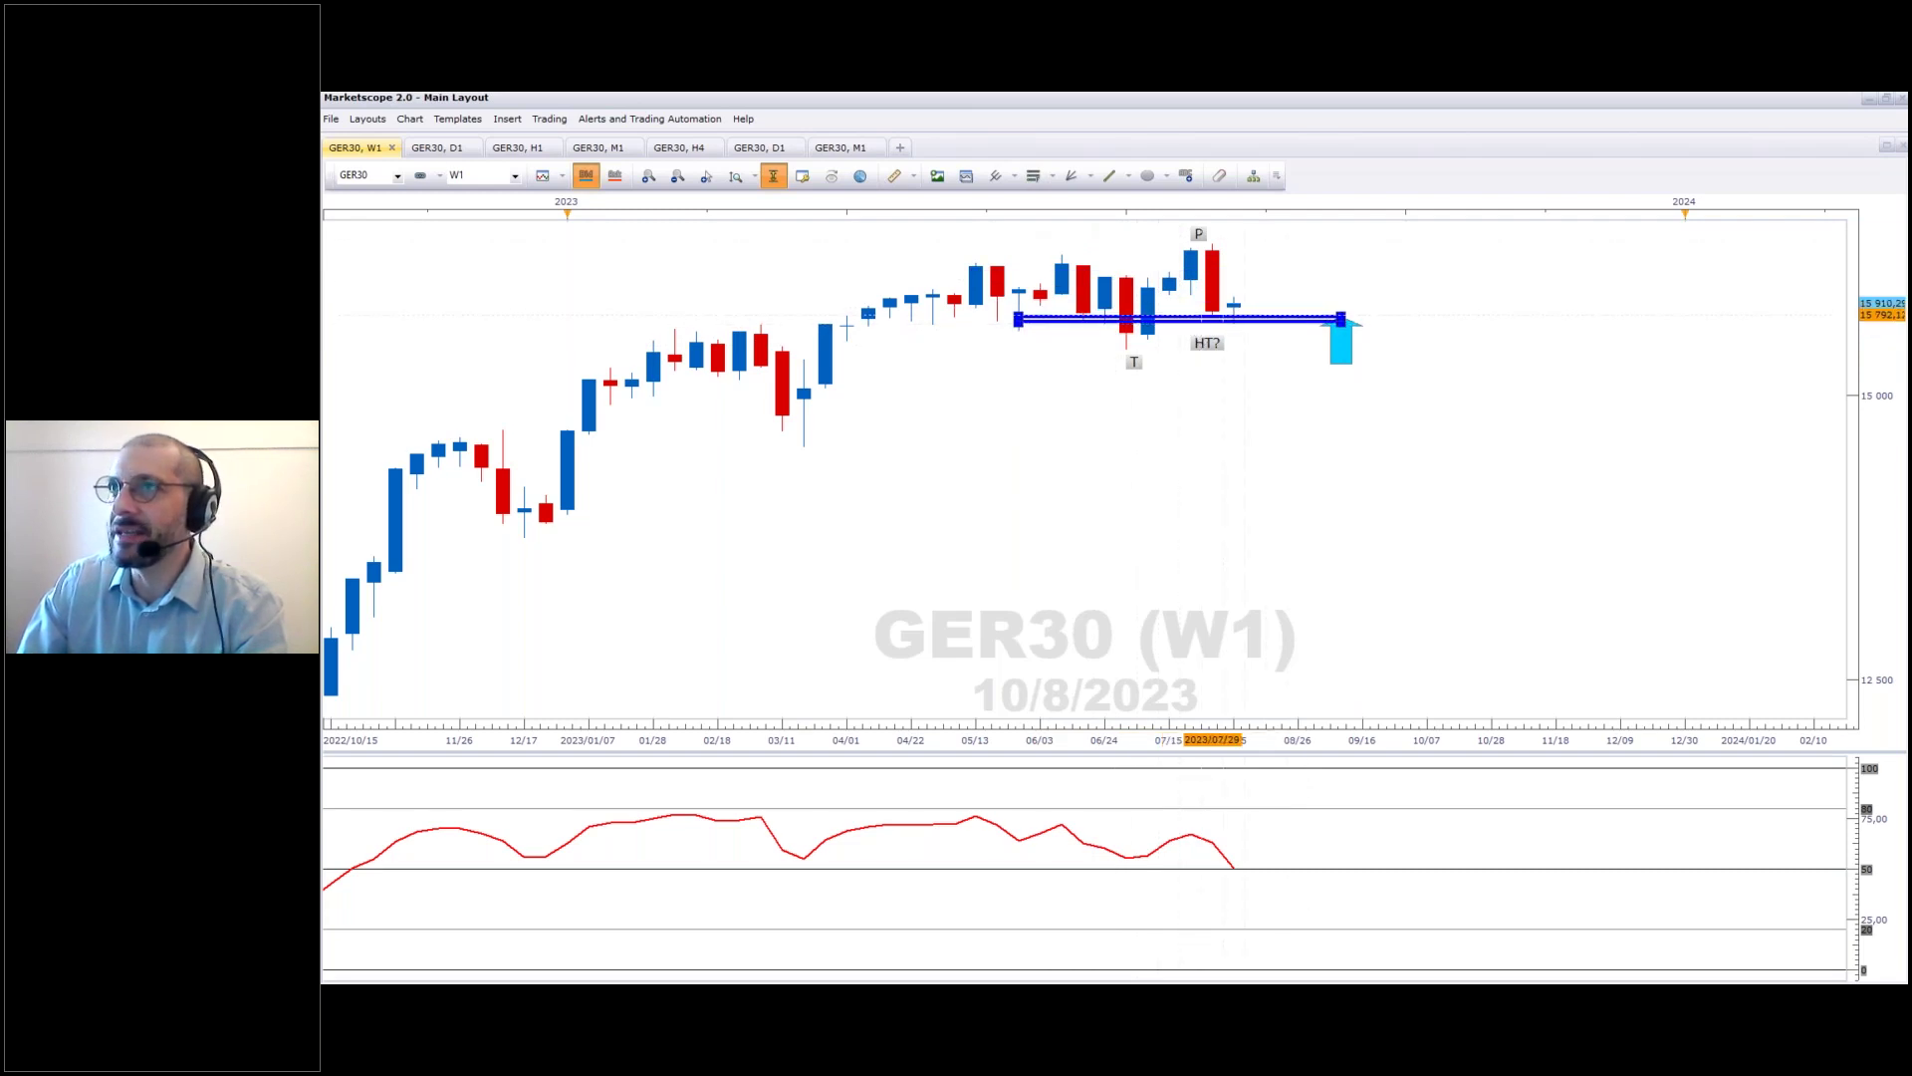
On the GER30 daily chart, draw an ellipse around the lower red band's end beneath the latest candles.
click(444, 149)
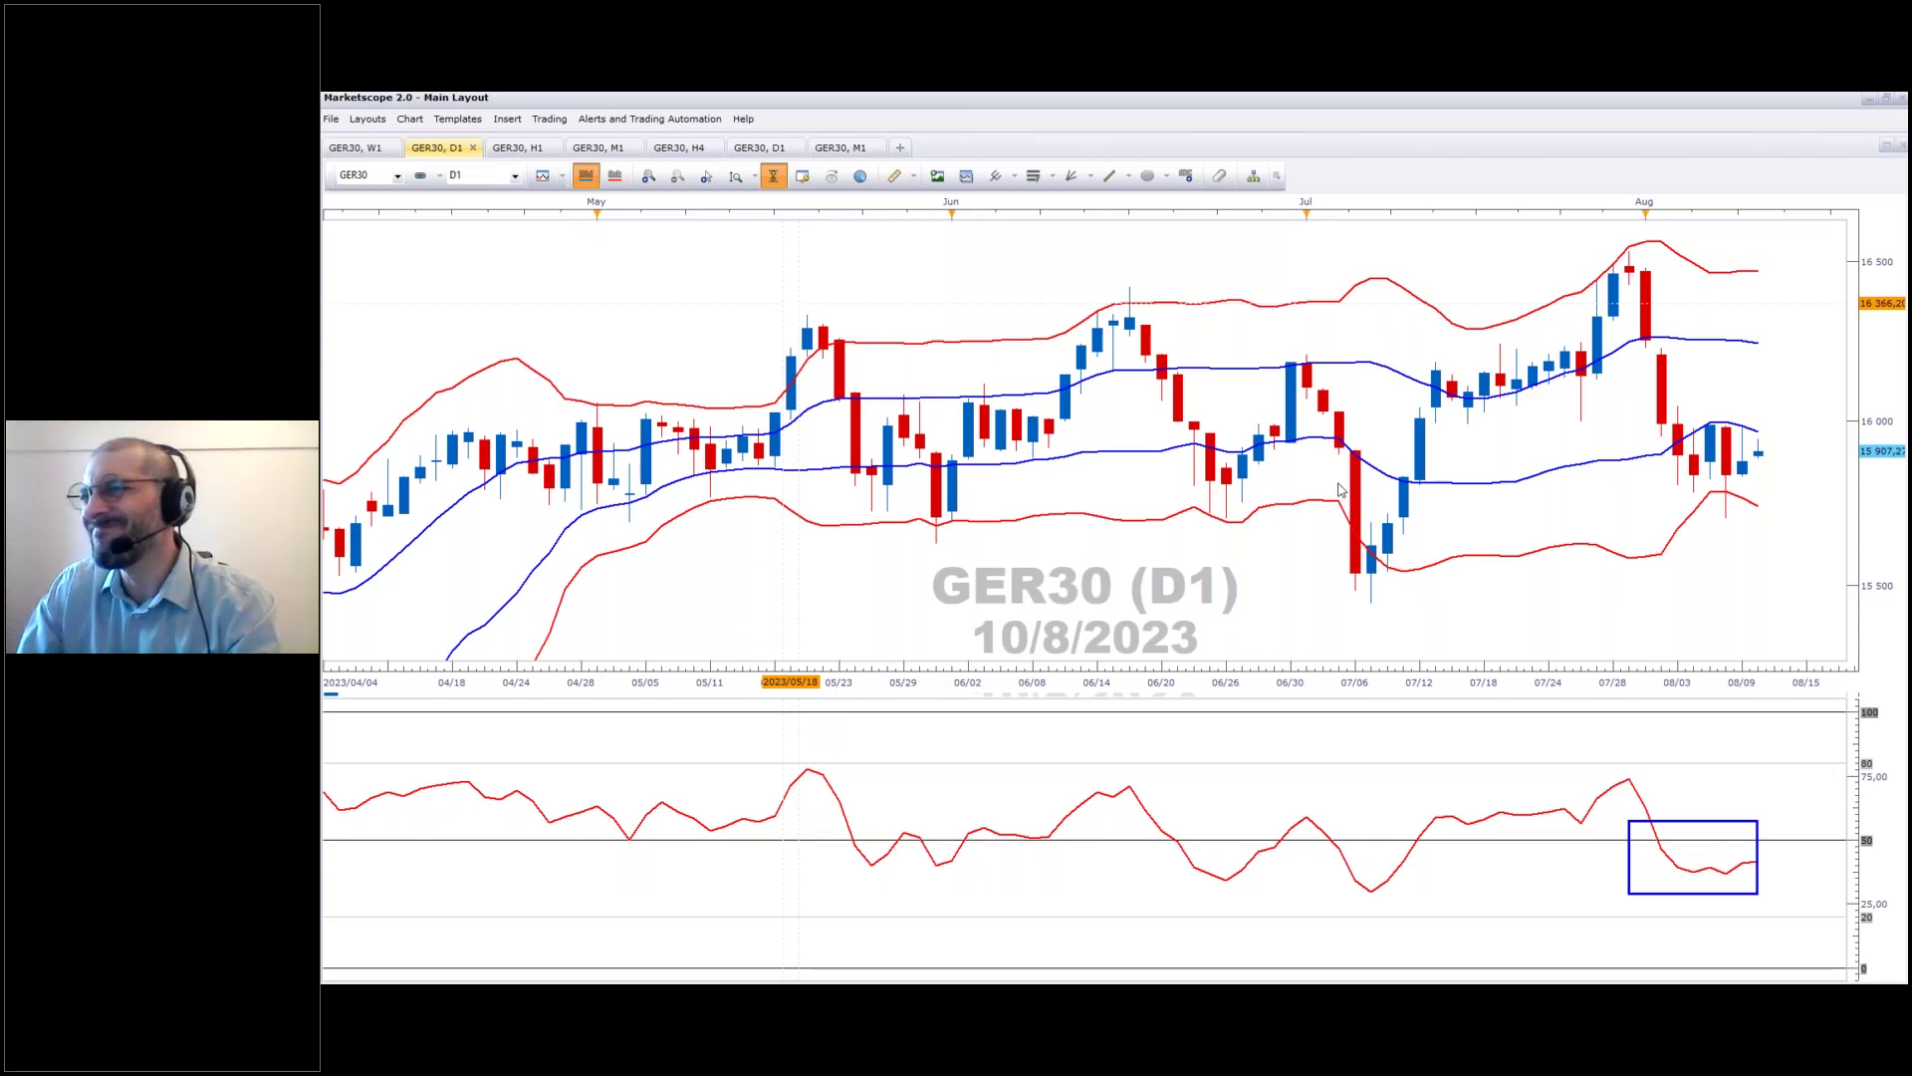
scroll(1108, 194, down, 5)
click(1148, 175)
drag(1322, 523, 1356, 552)
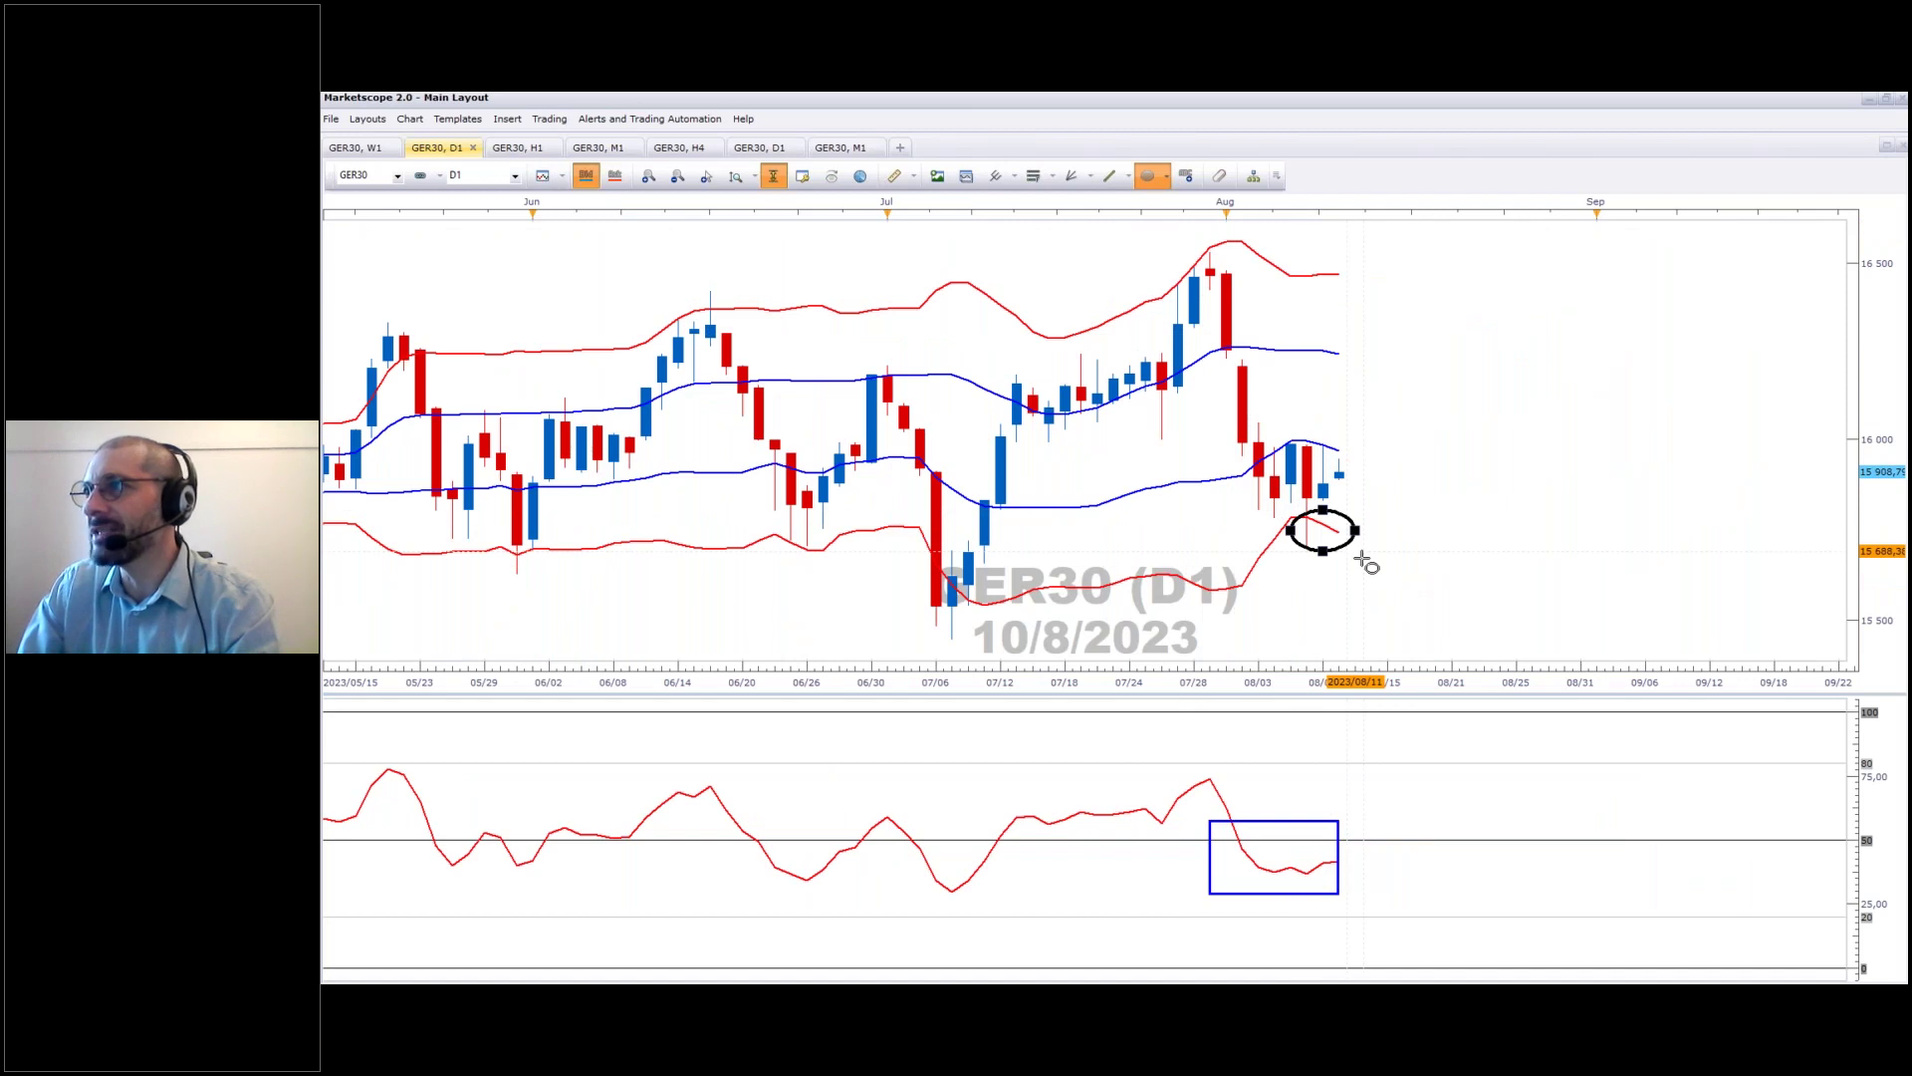
Draw an ellipse around the upper red band's flattening end on the GER30 daily chart and accept its default properties.
drag(1291, 255, 1358, 292)
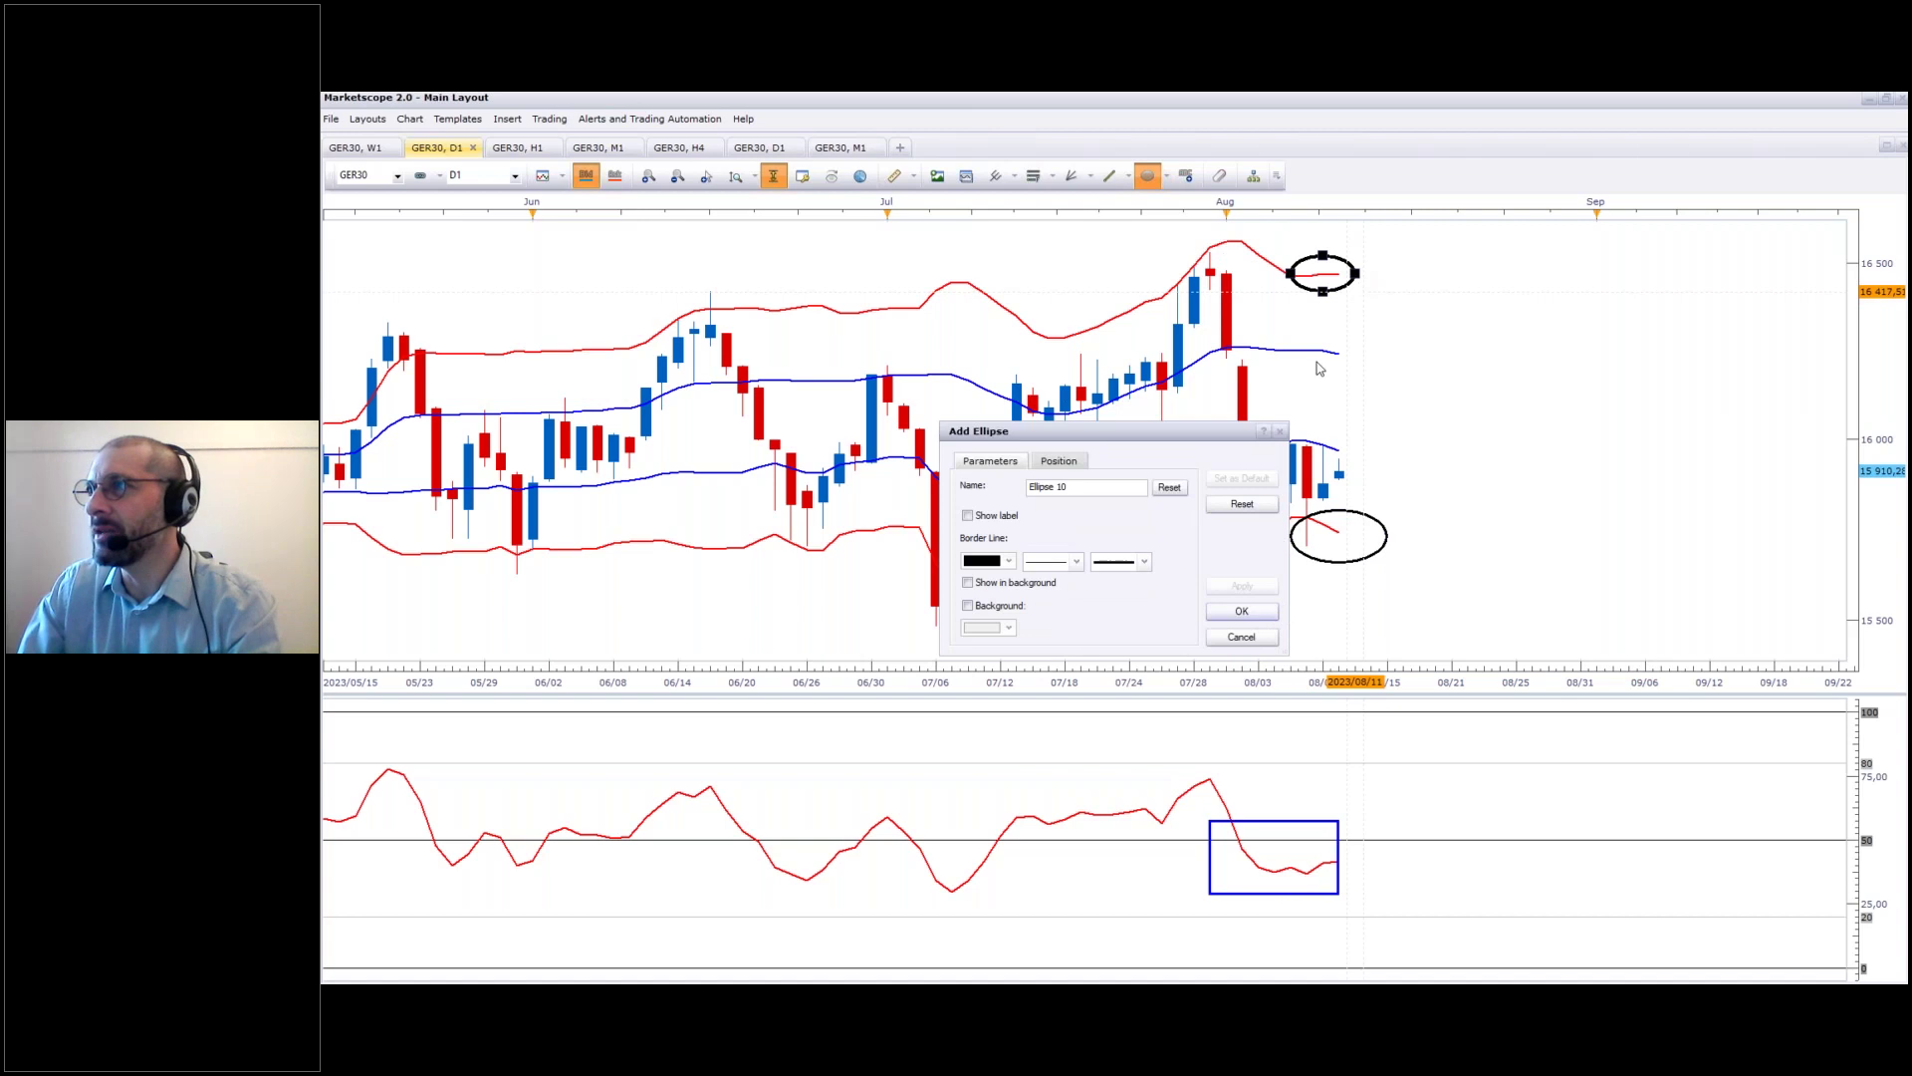
click(1242, 610)
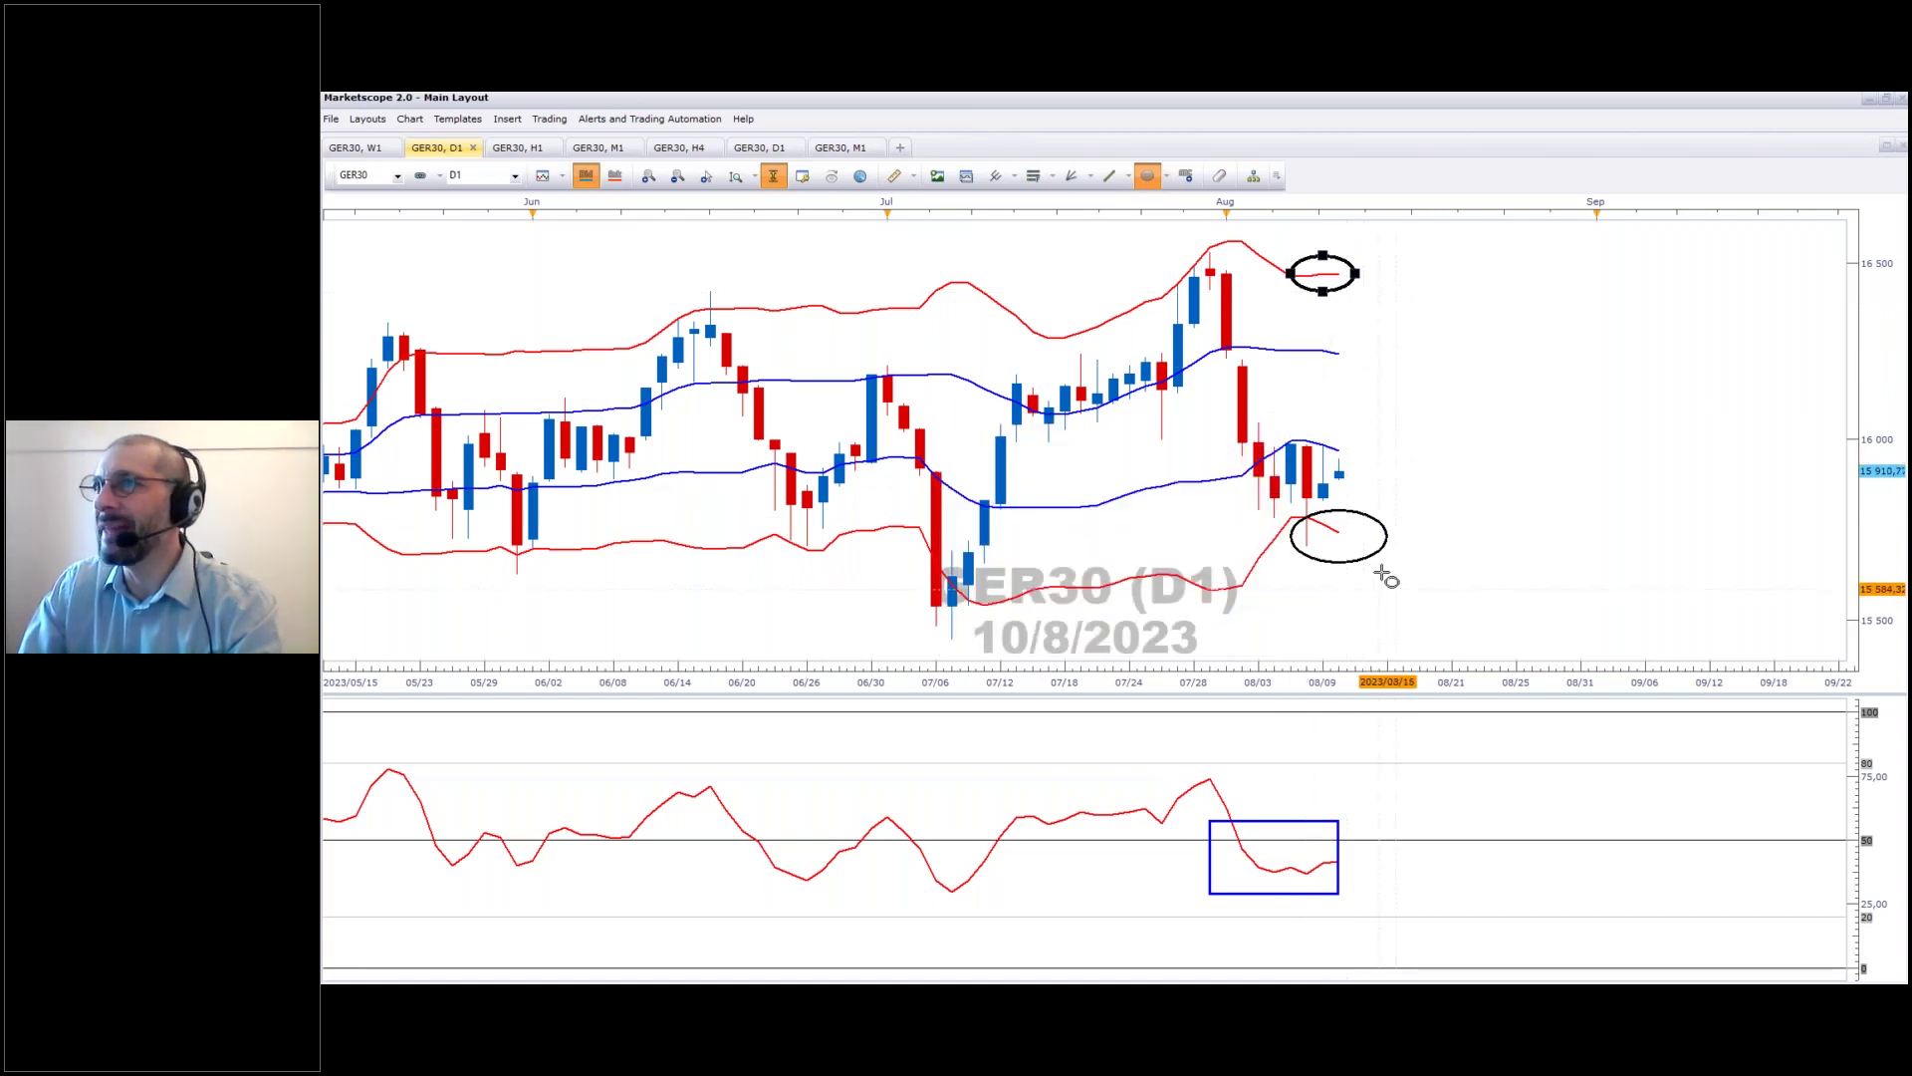
On the GER30 weekly chart, move the blue rectangle up to the recent candle highs, just beneath the P label.
click(370, 150)
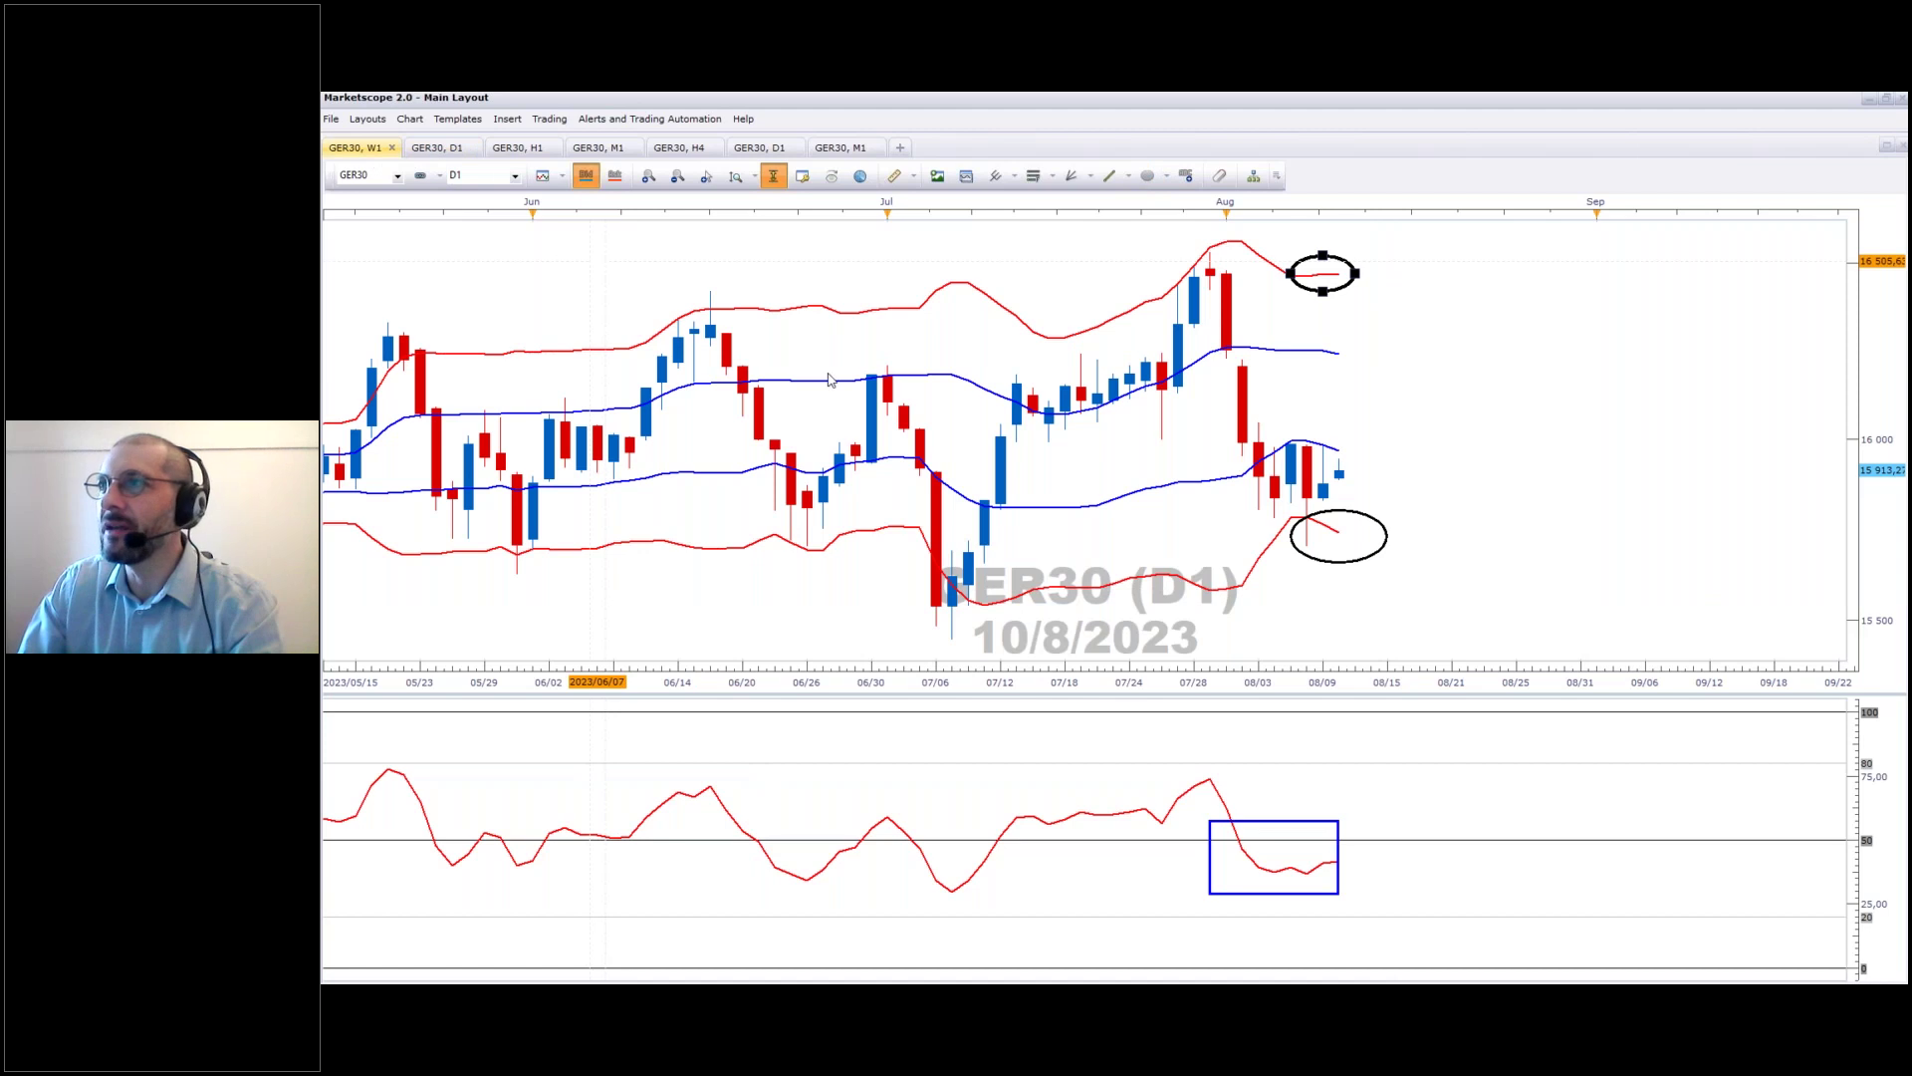
drag(1250, 317, 1200, 248)
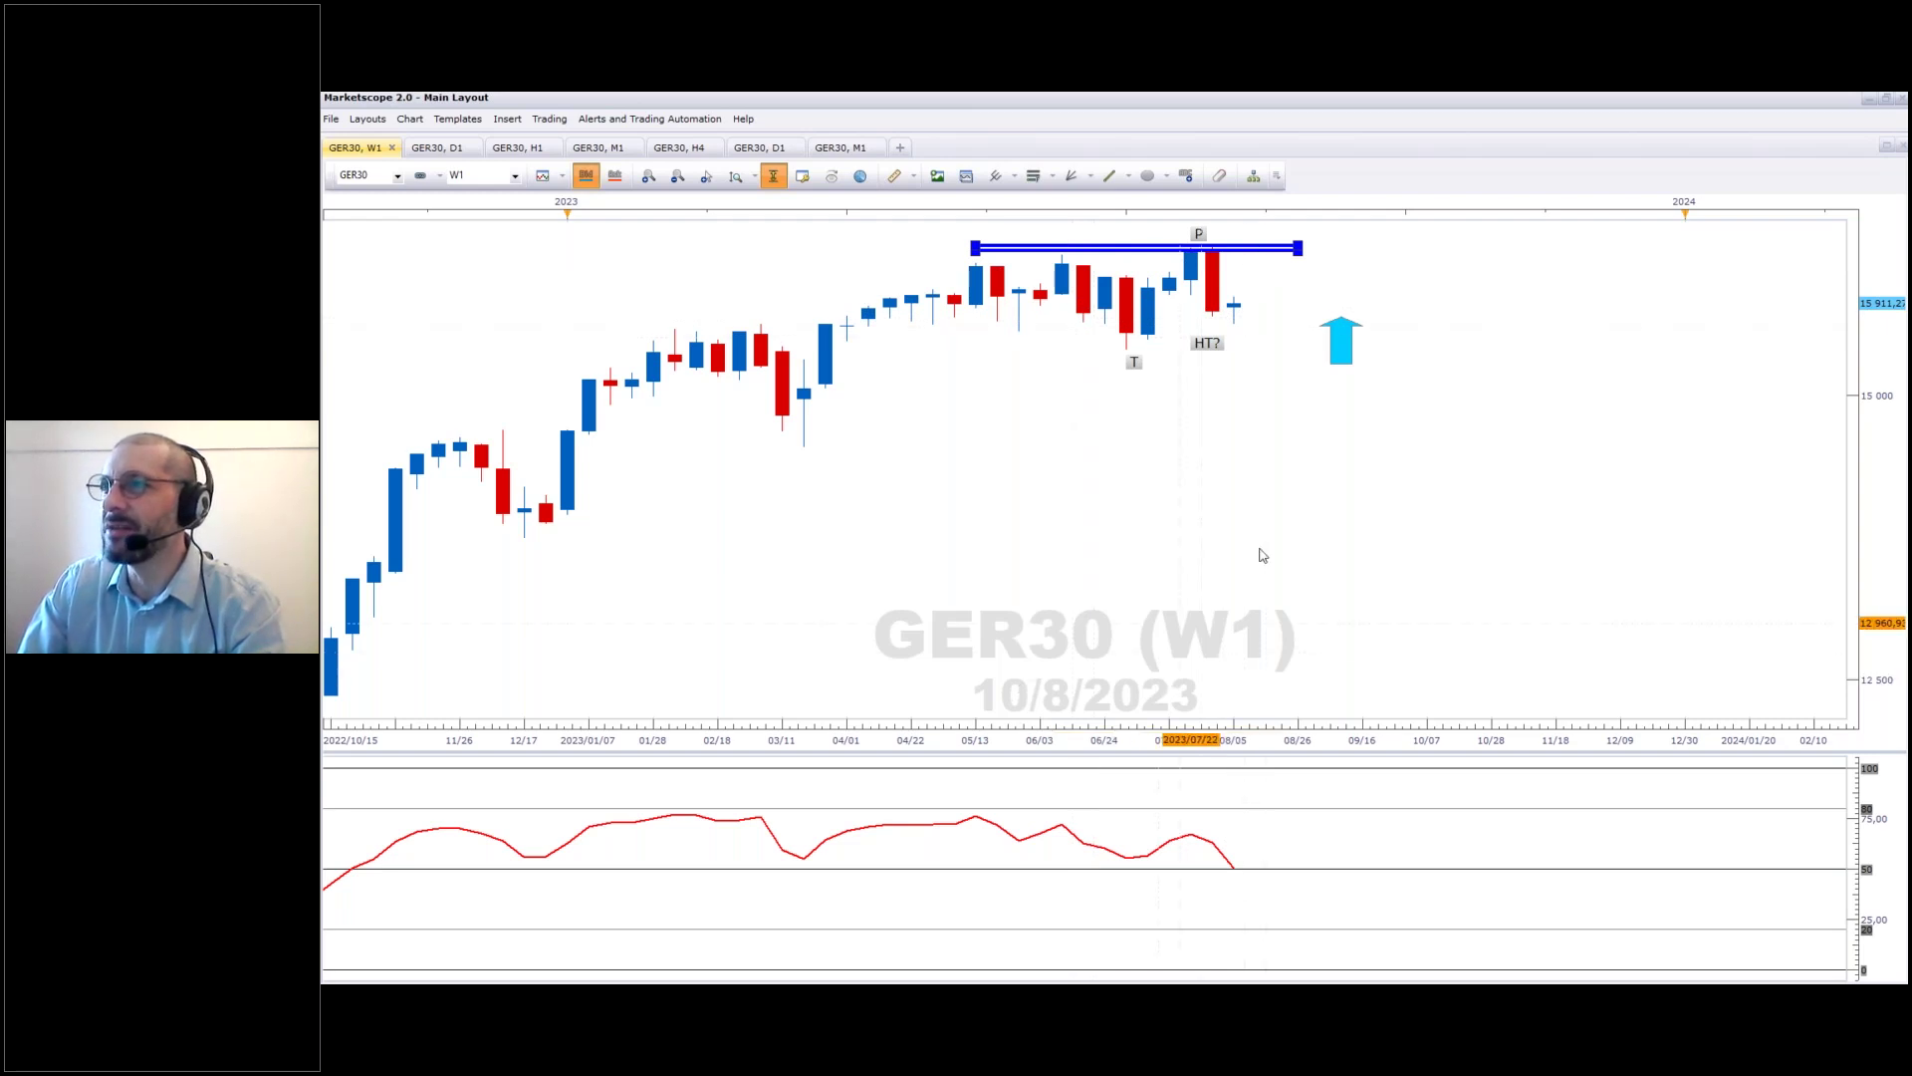
On the GER30 hourly chart, extend the blue rectangle past the latest candles and raise its upper edge to about the R1 level.
click(518, 147)
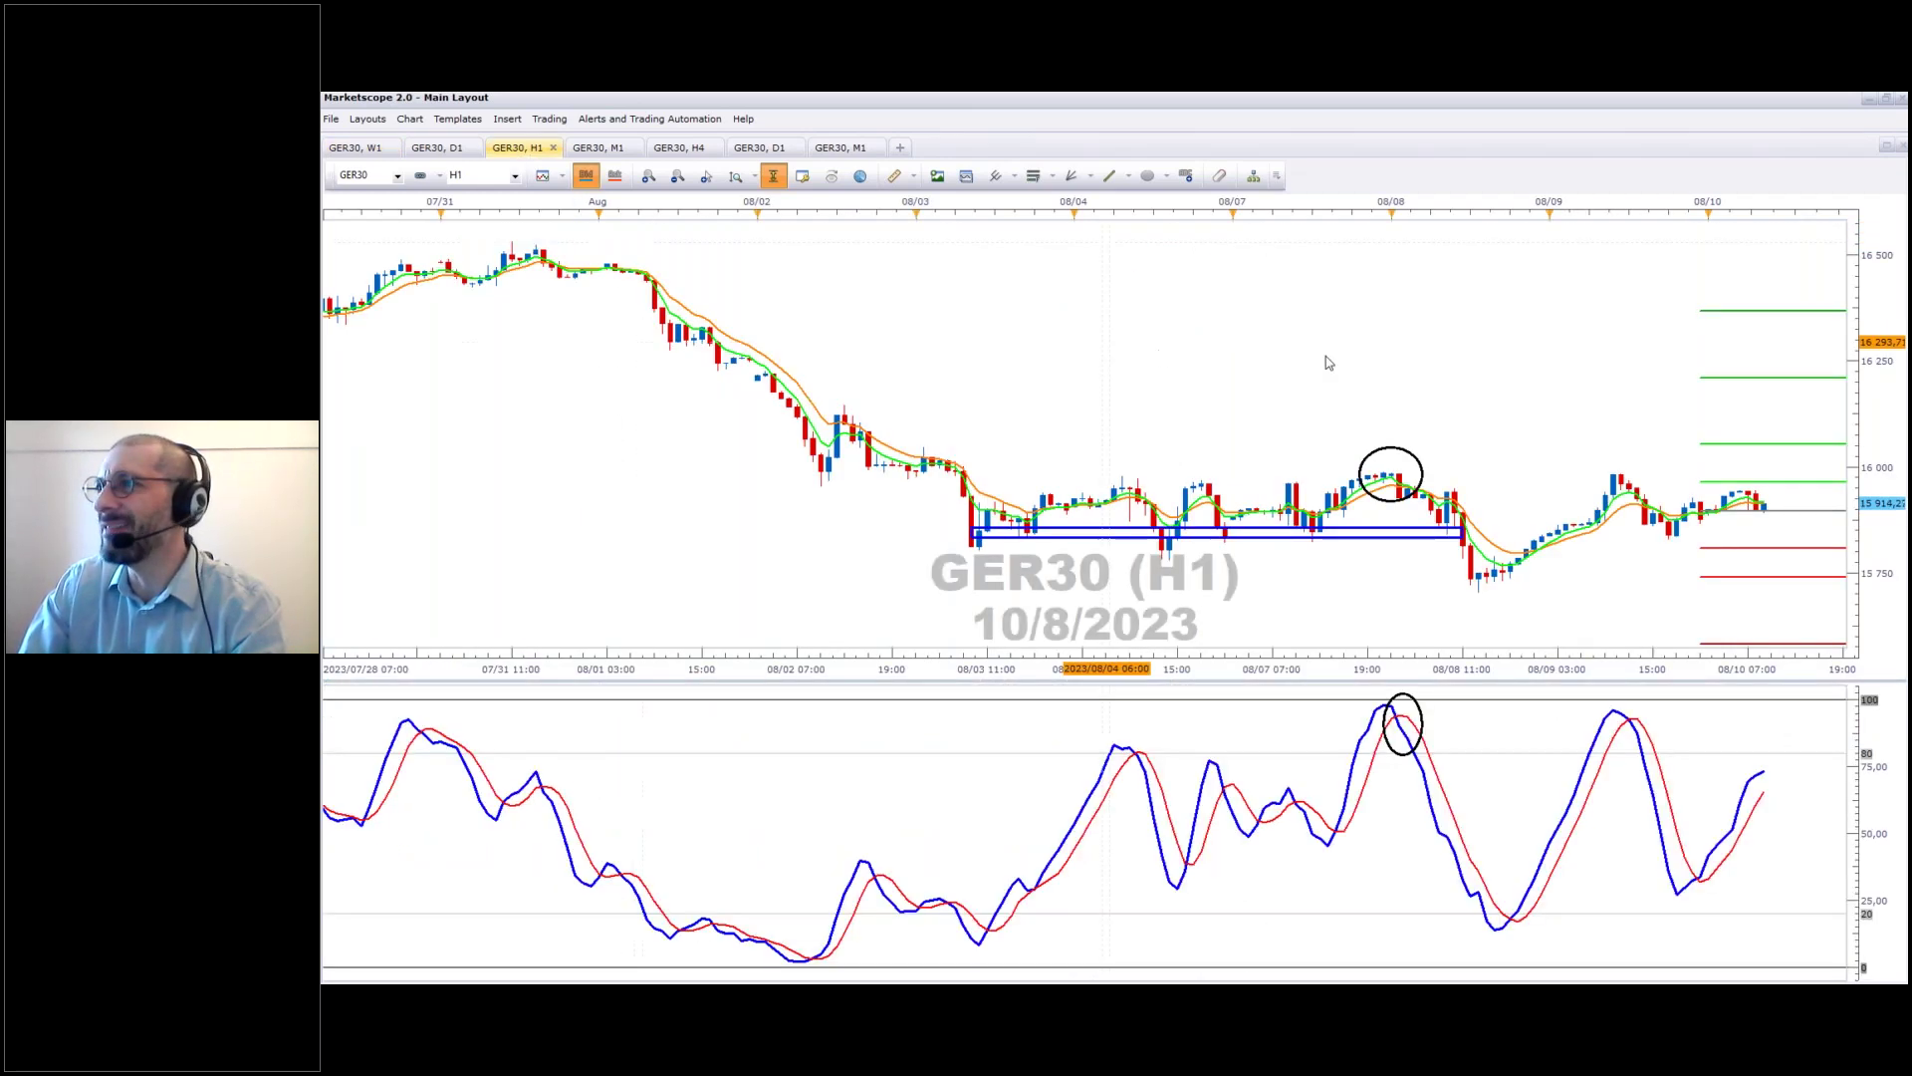
scroll(993, 546, down, 3)
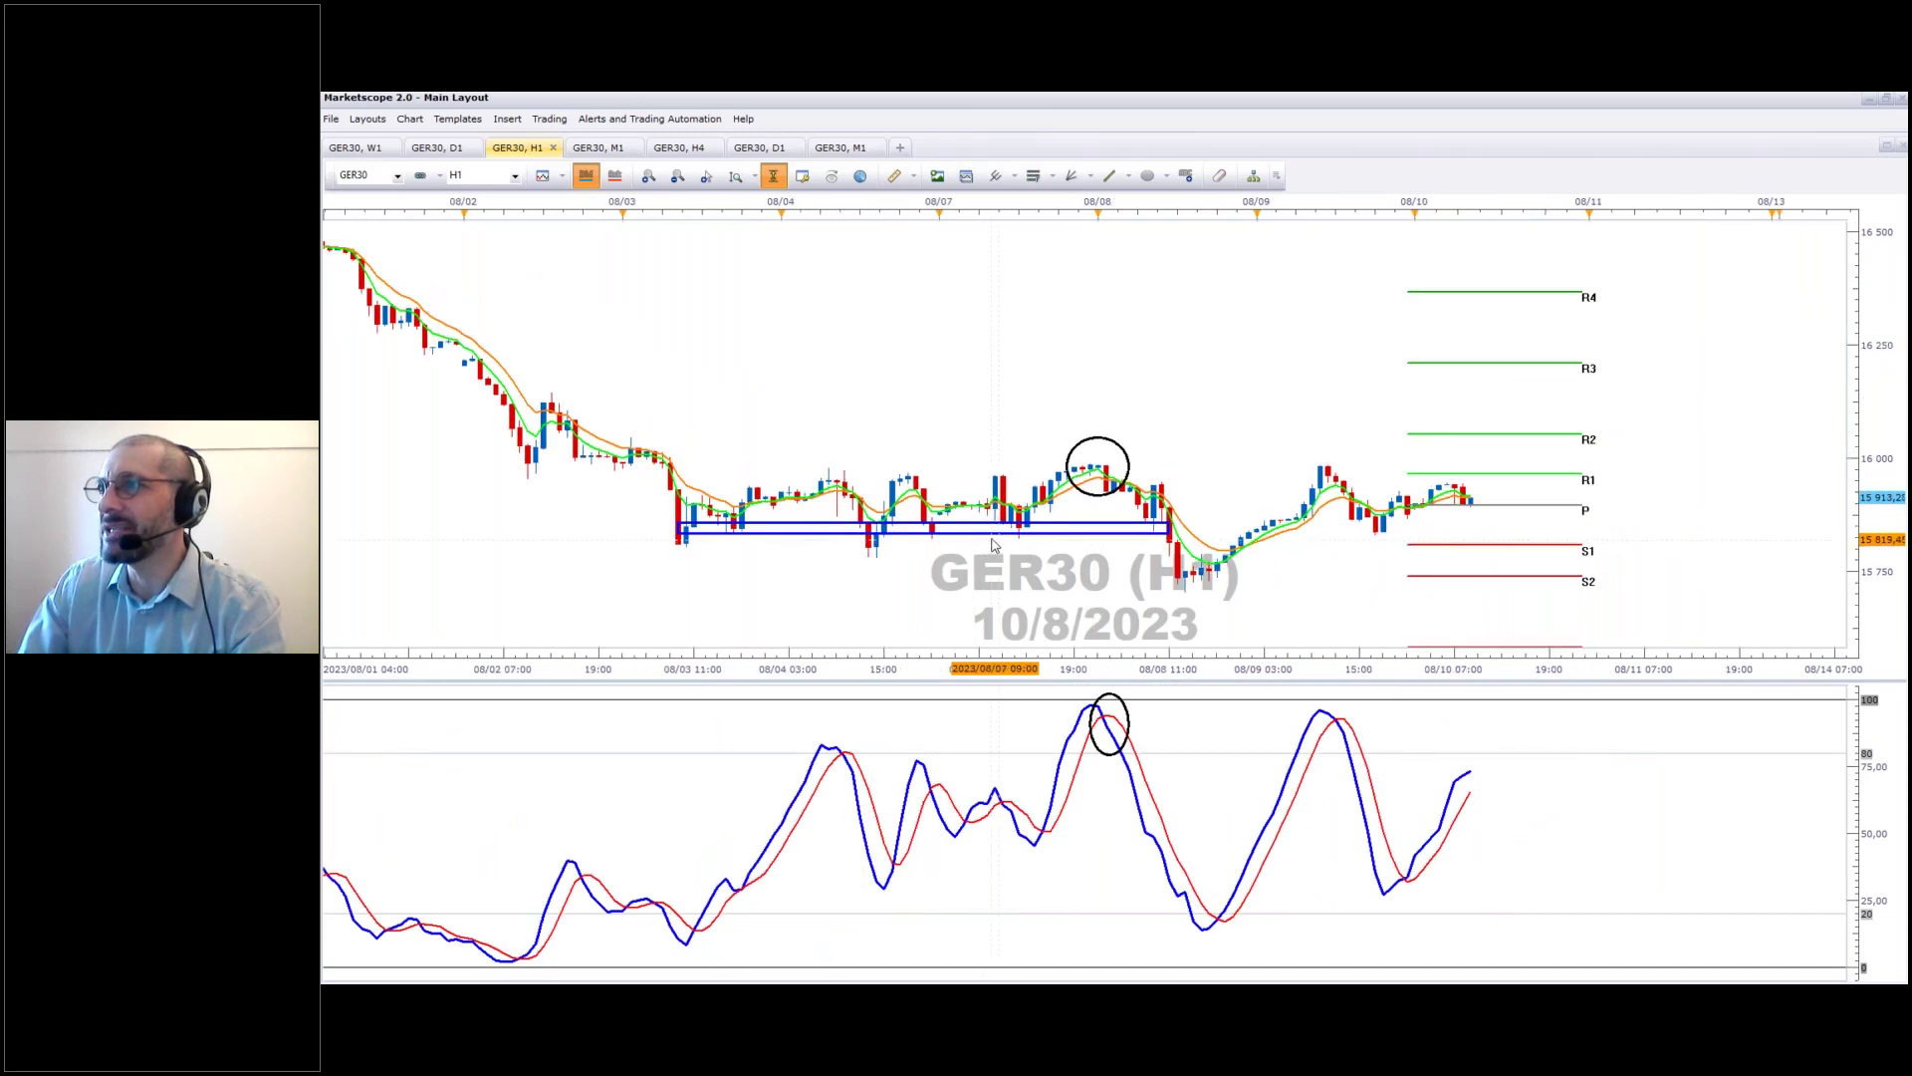
drag(1170, 523, 1257, 508)
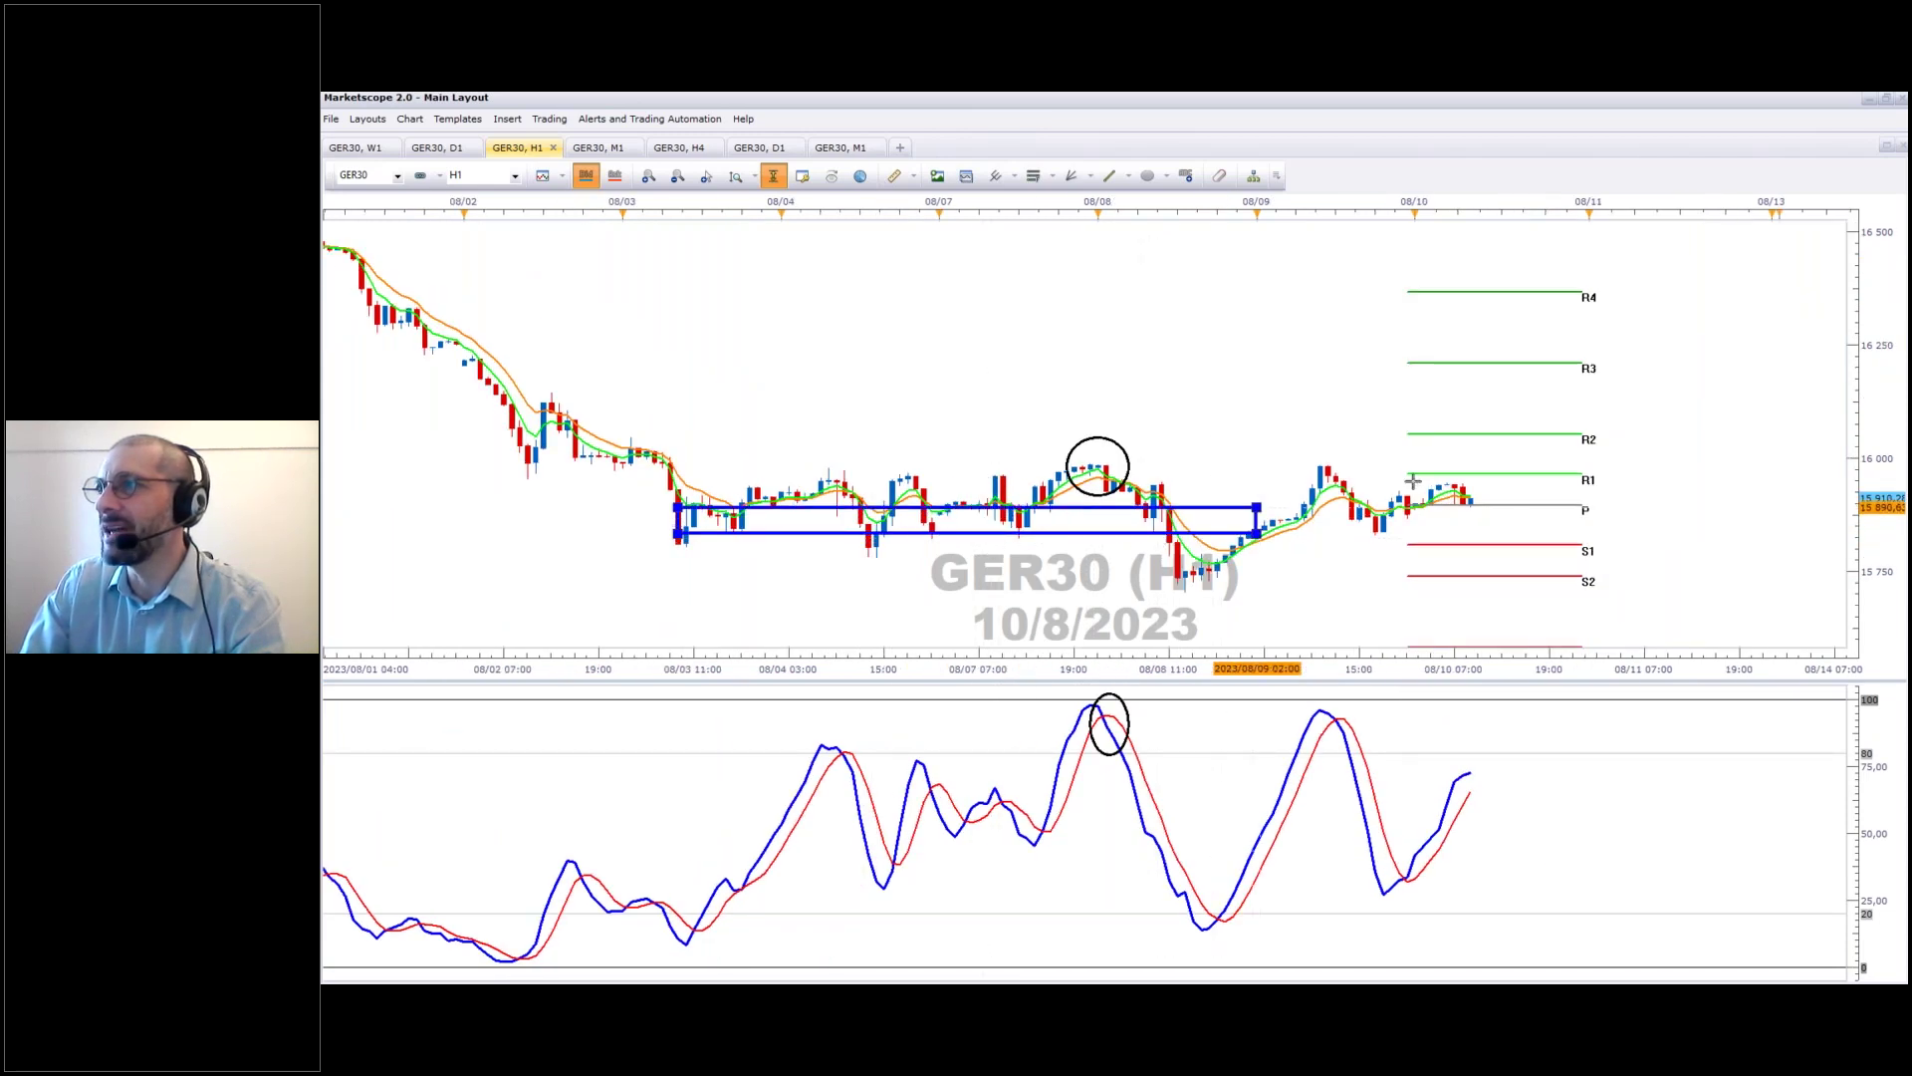
drag(1412, 482, 1551, 473)
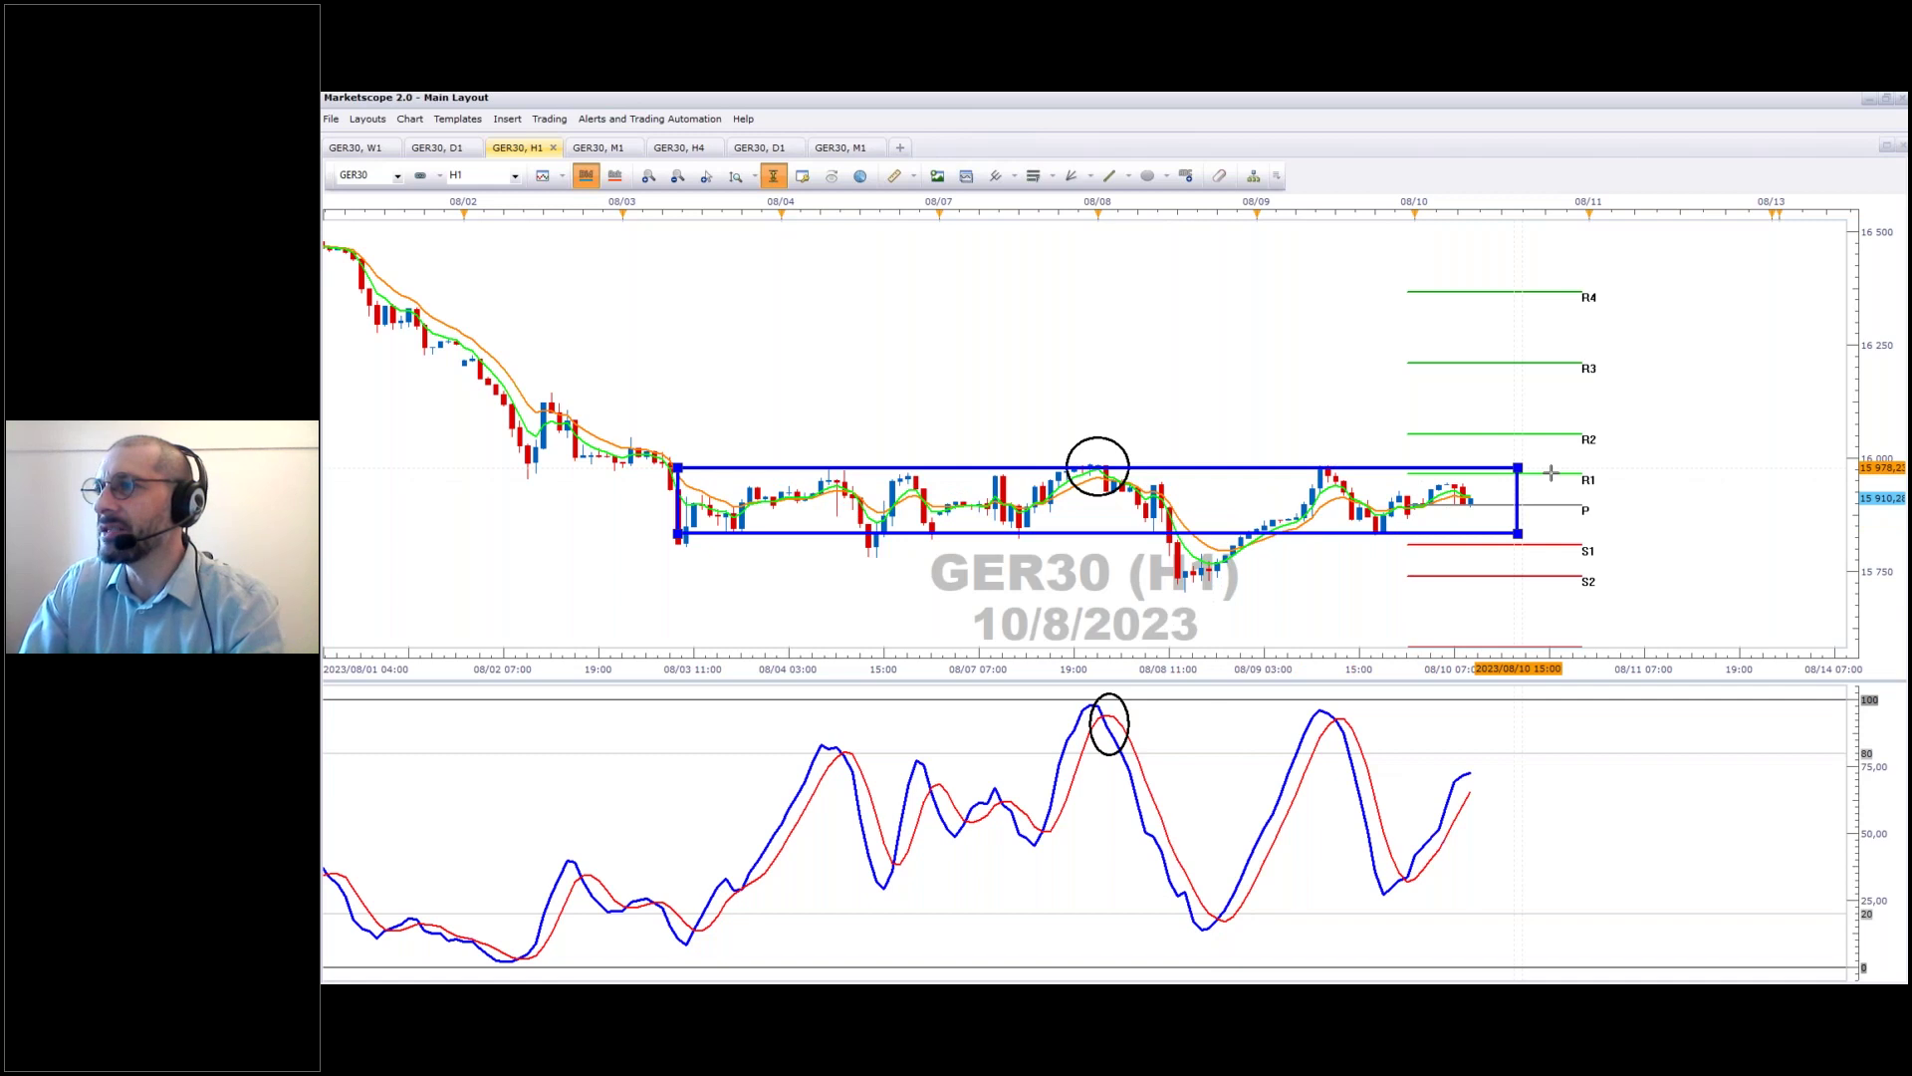
drag(1551, 473, 1559, 472)
Delete the ellipses around the 8 August peak on the GER30 hourly price chart and its indicator.
click(1128, 721)
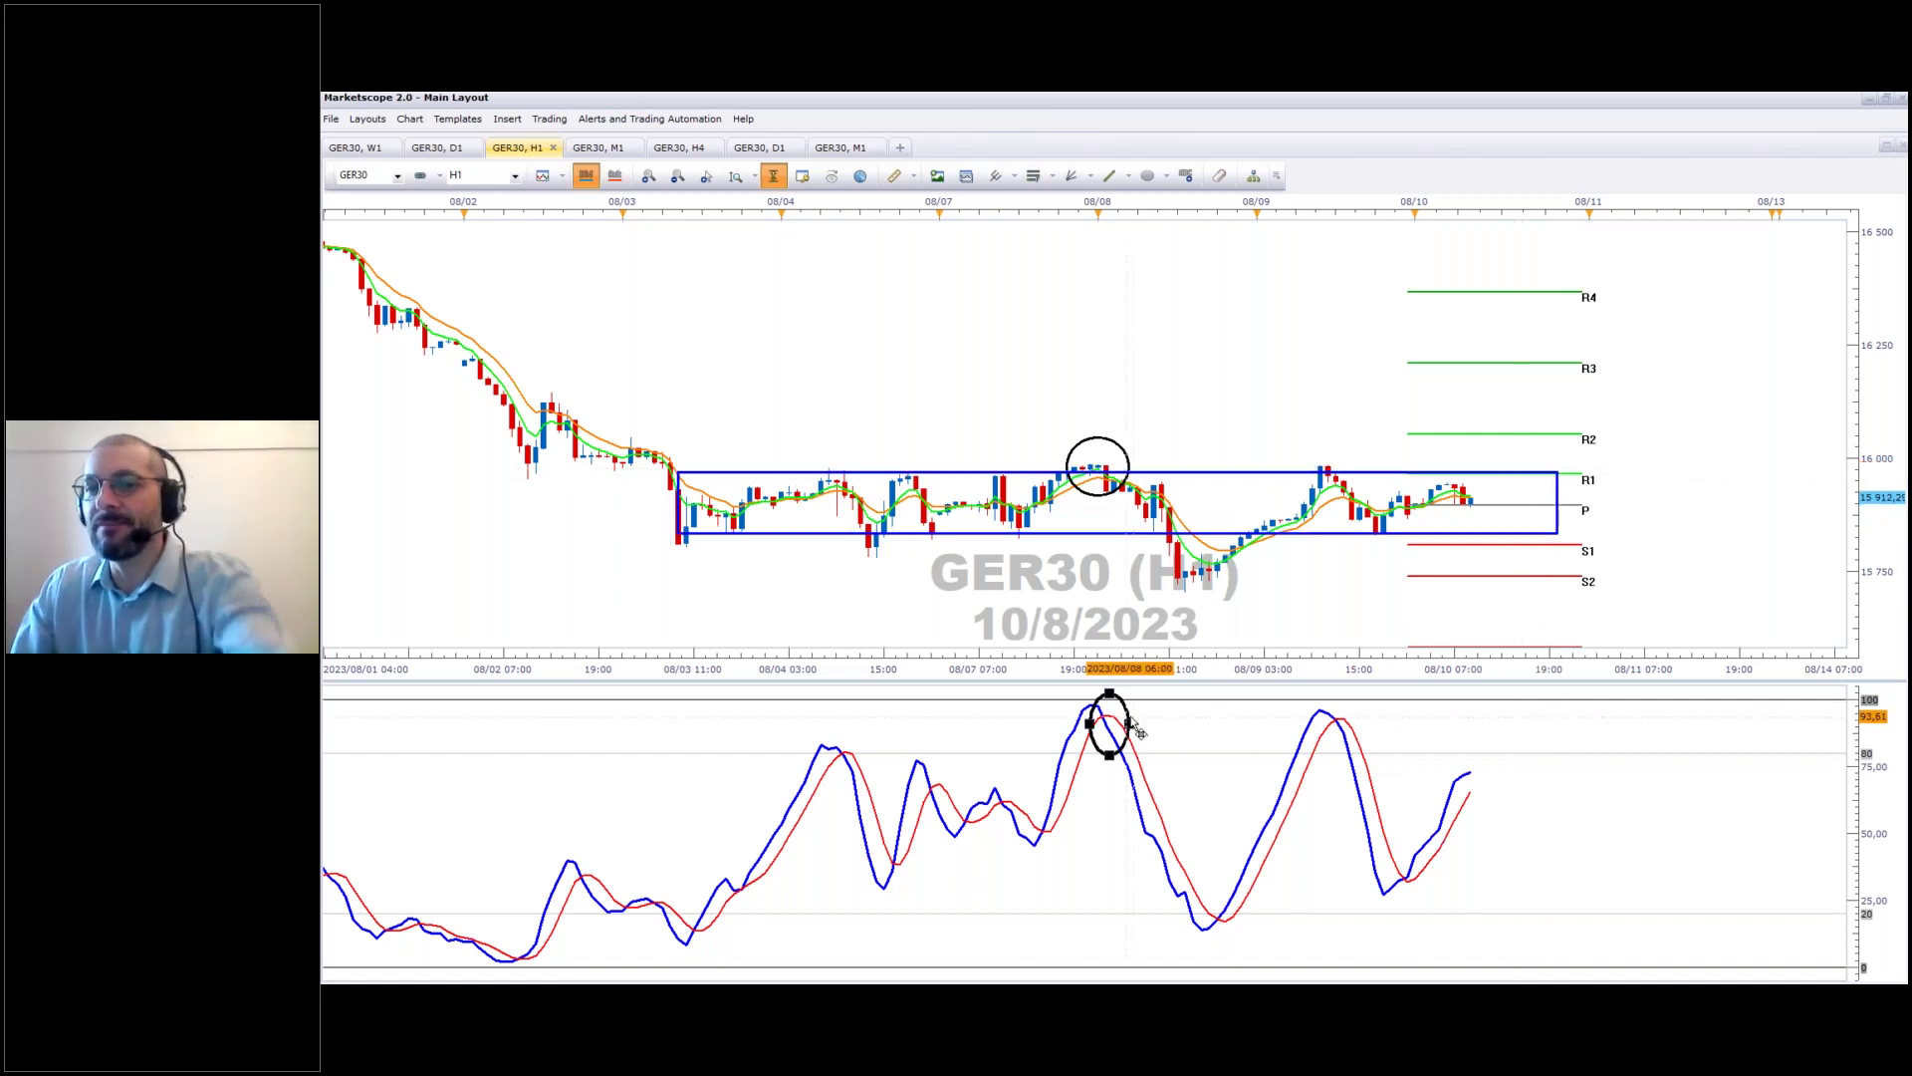
key(Delete)
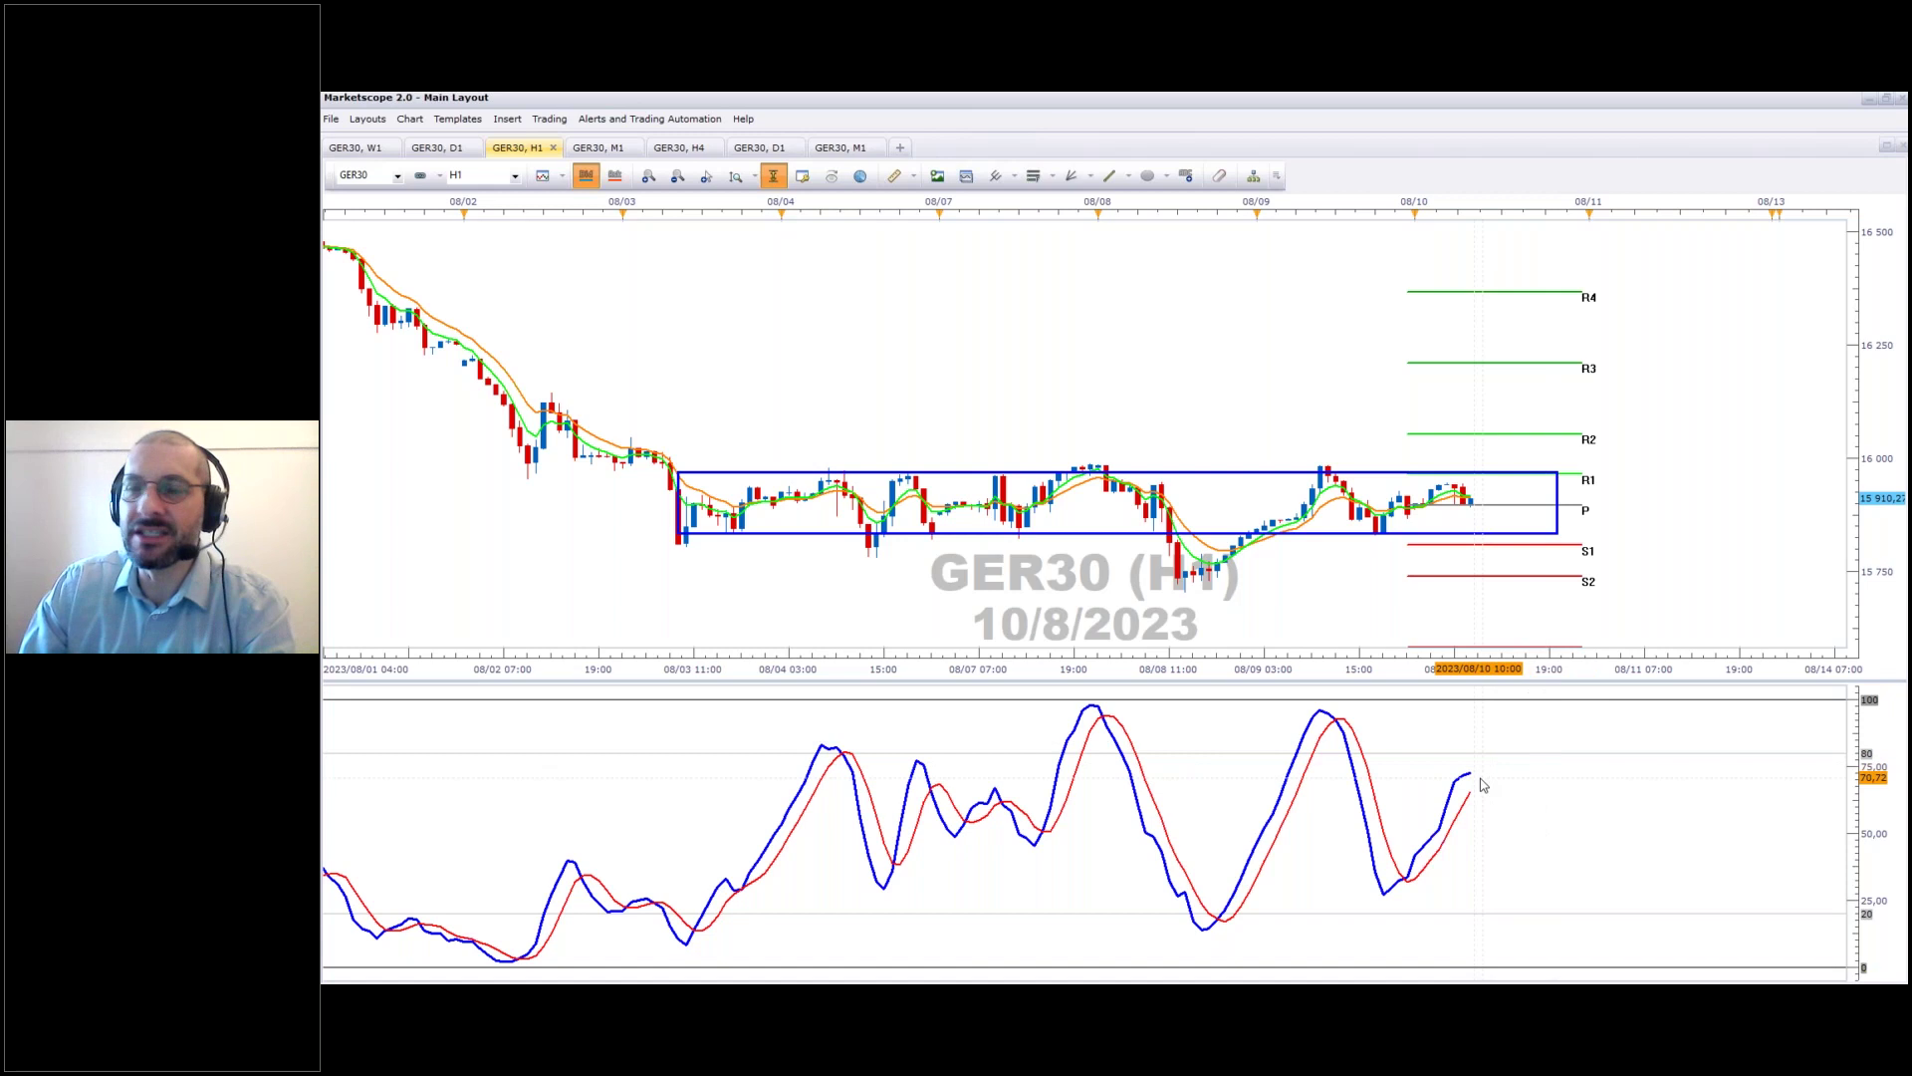
On the GER30 weekly chart, move the blue up arrow directly beneath the latest candle, at about 5 August.
click(352, 150)
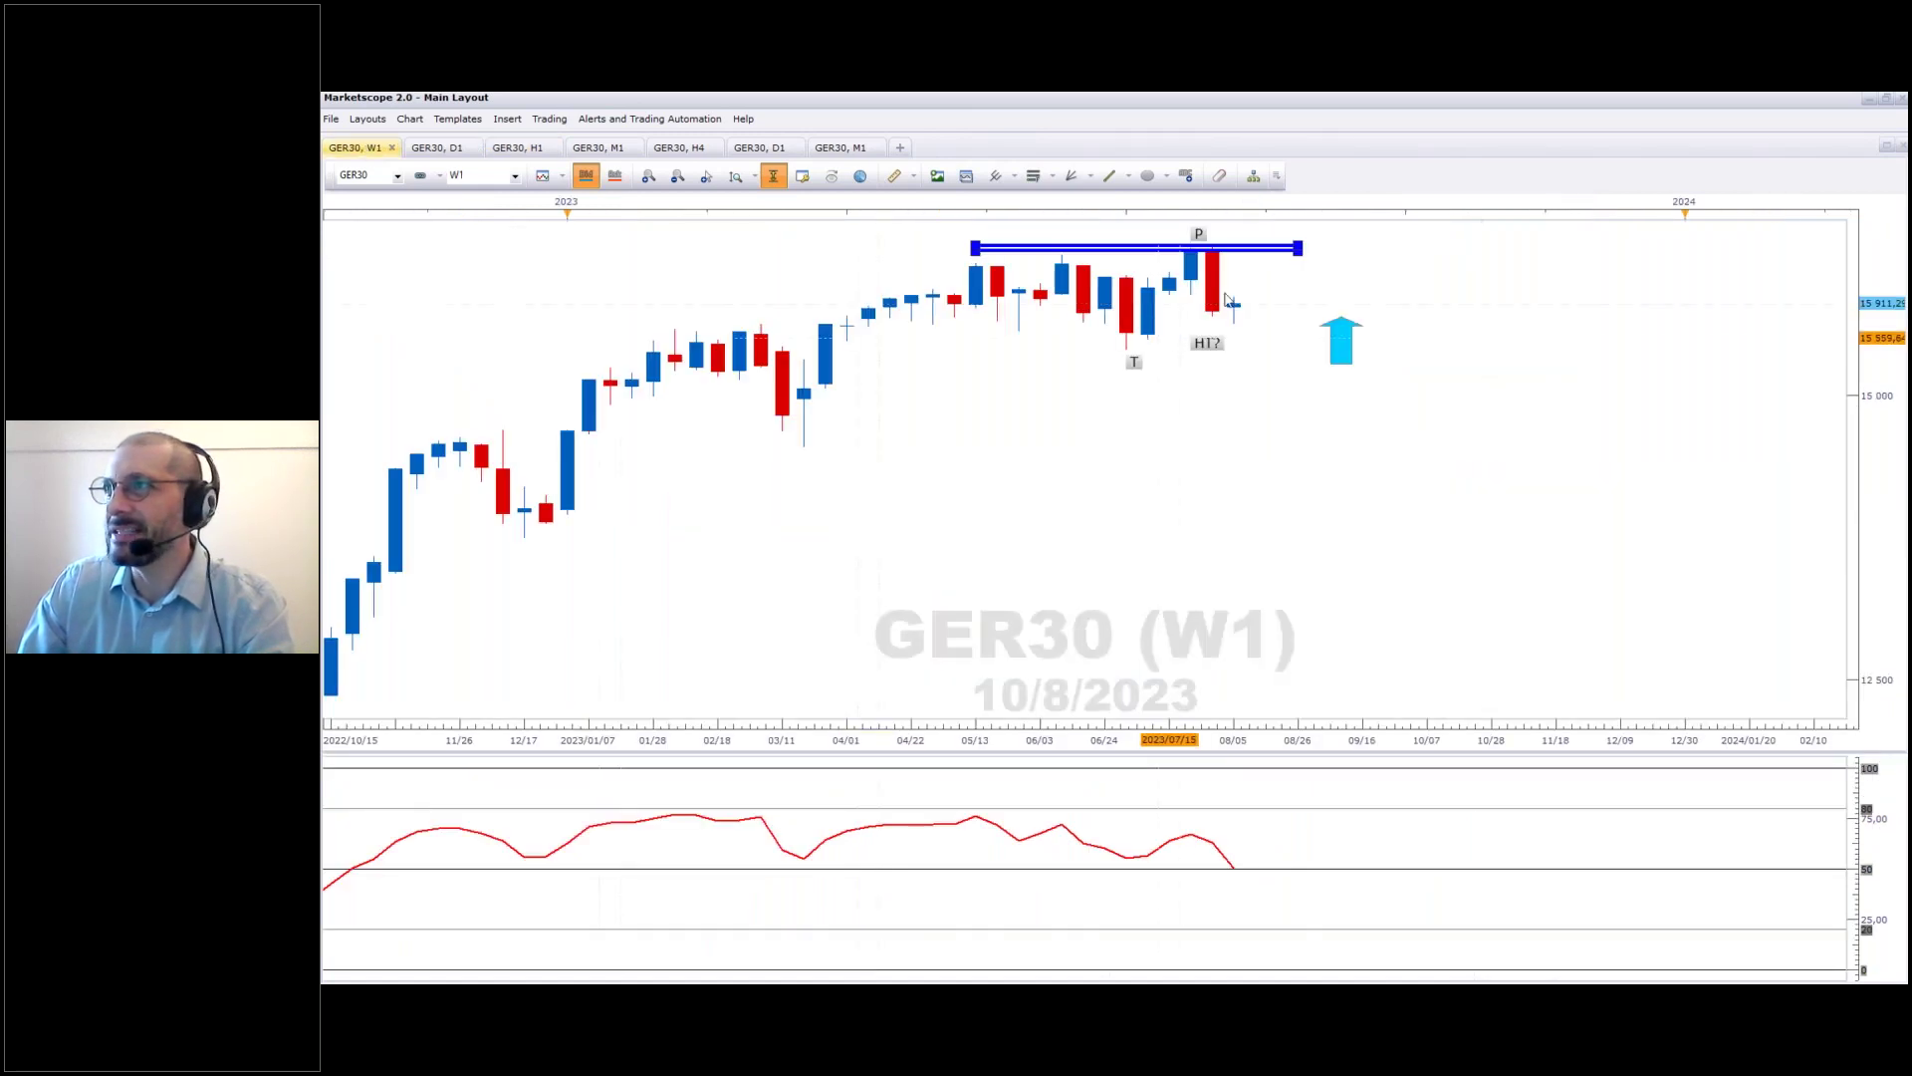
drag(1335, 333, 1254, 365)
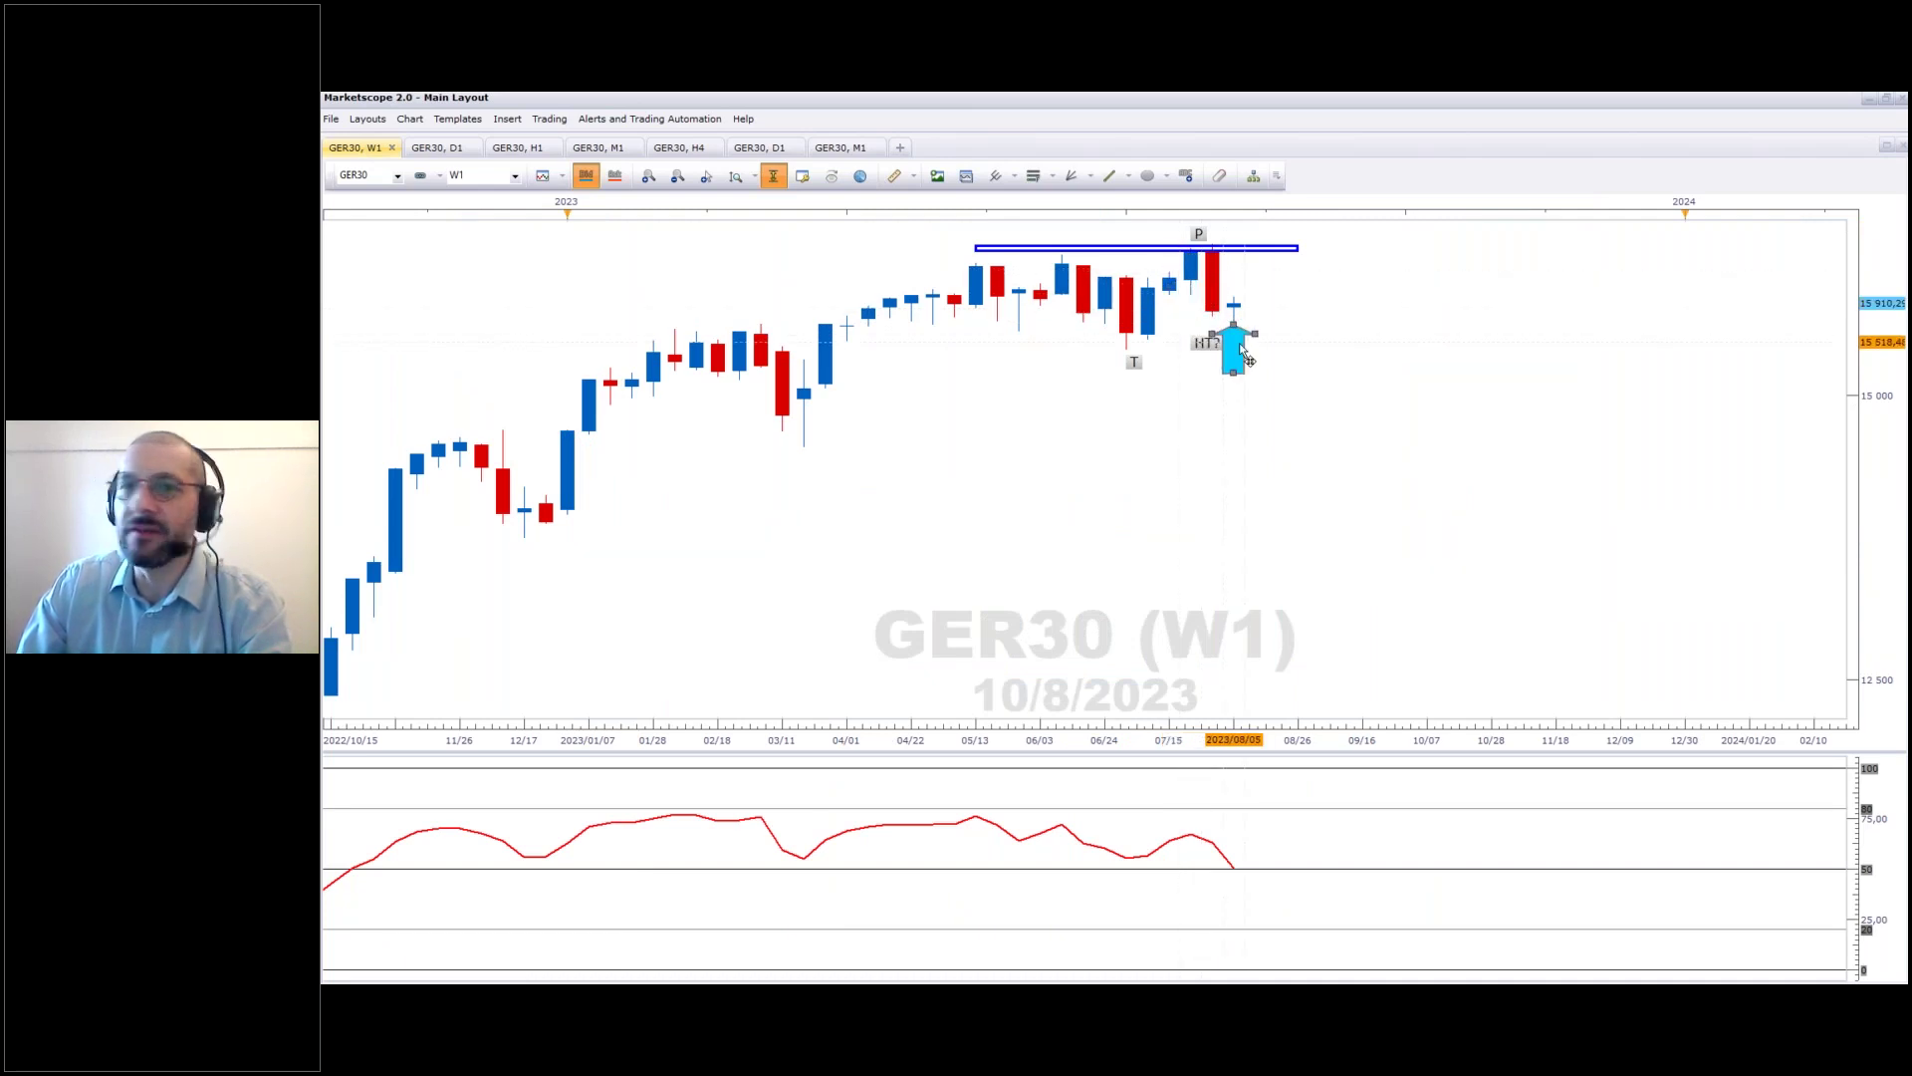